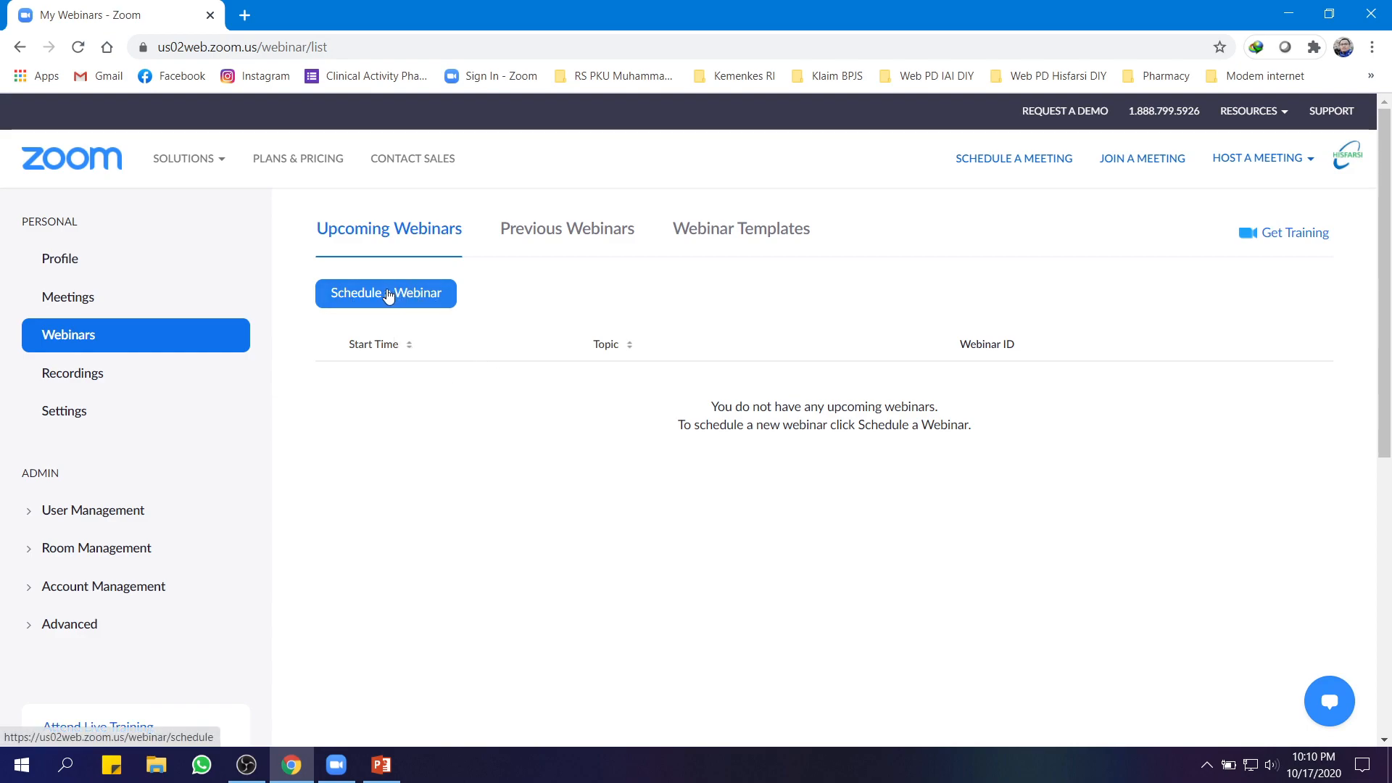
# Begin a new webinar from the empty Upcoming Webinars list via Schedule a Webinar
pyautogui.click(389, 295)
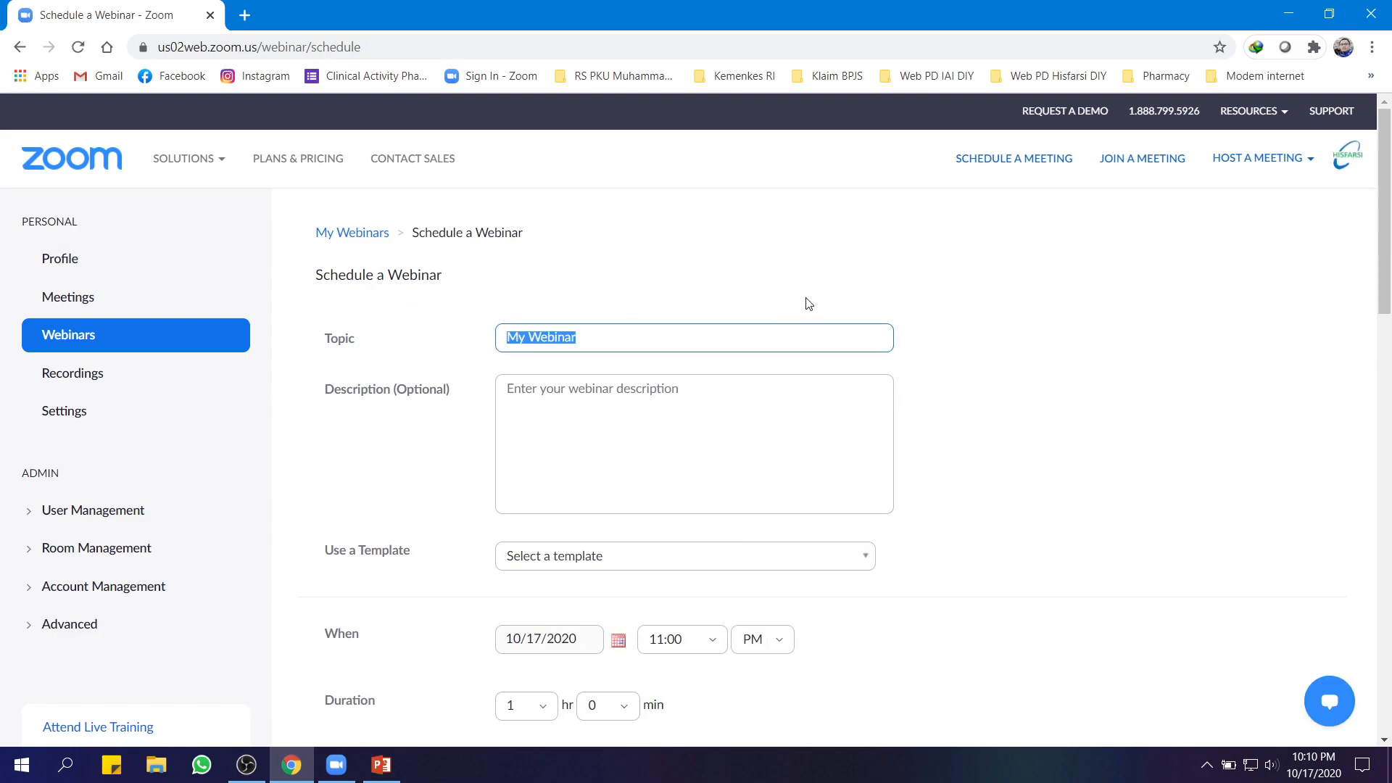
# Set the topic to 'Webinar Sistem Distribusi Obat' and enter the description's date, time, speaker and moderator
pyautogui.scroll(-2, 798, 304)
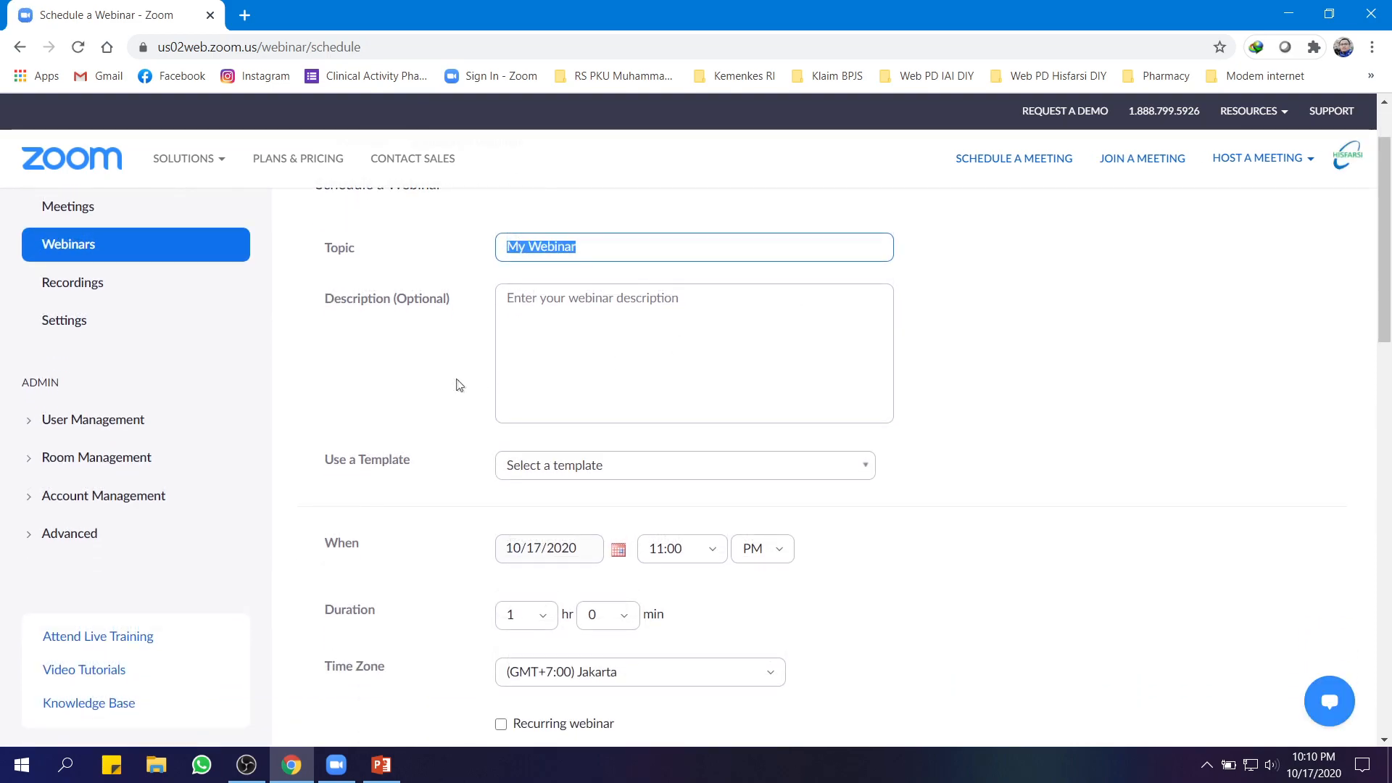
pyautogui.scroll(2, 582, 387)
pyautogui.click(598, 343)
pyautogui.tripleClick(602, 340)
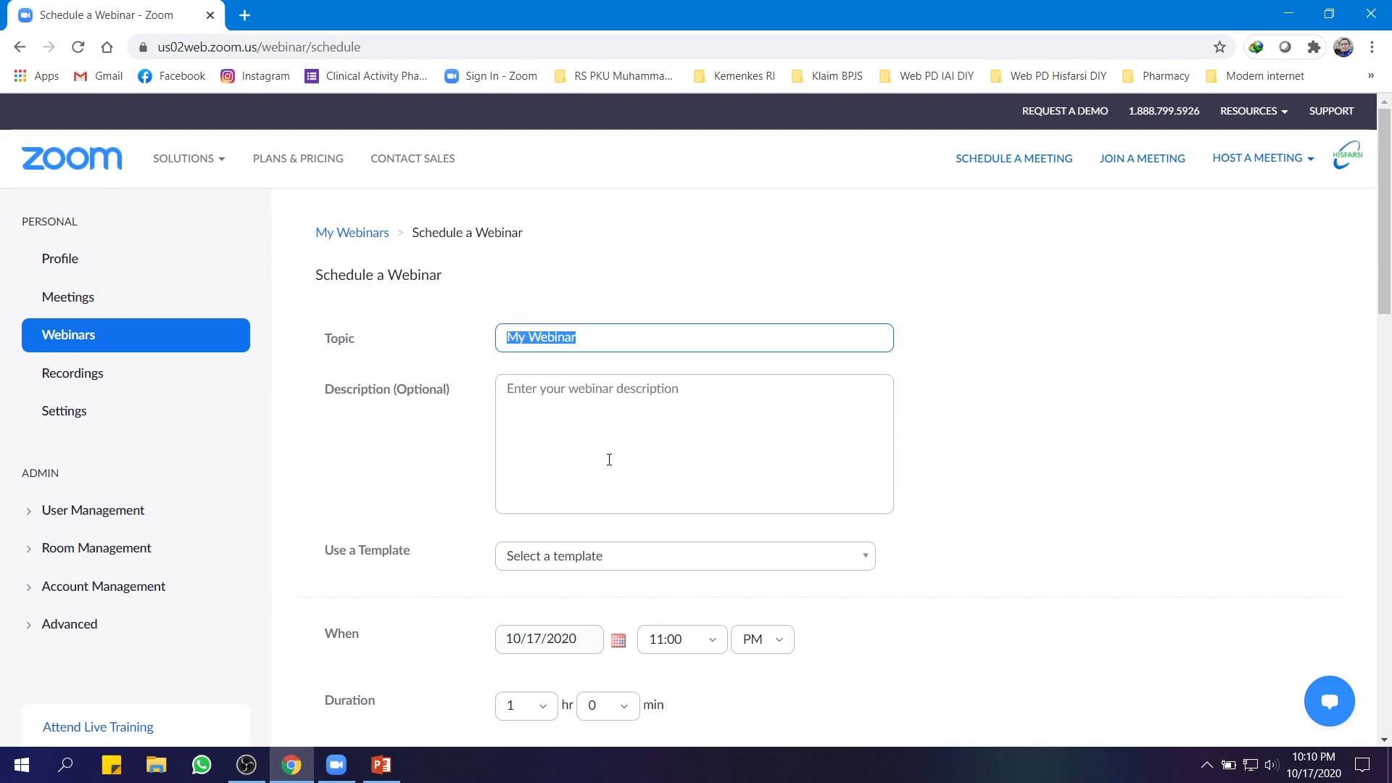
pyautogui.write('Webinar Sistem Dis')
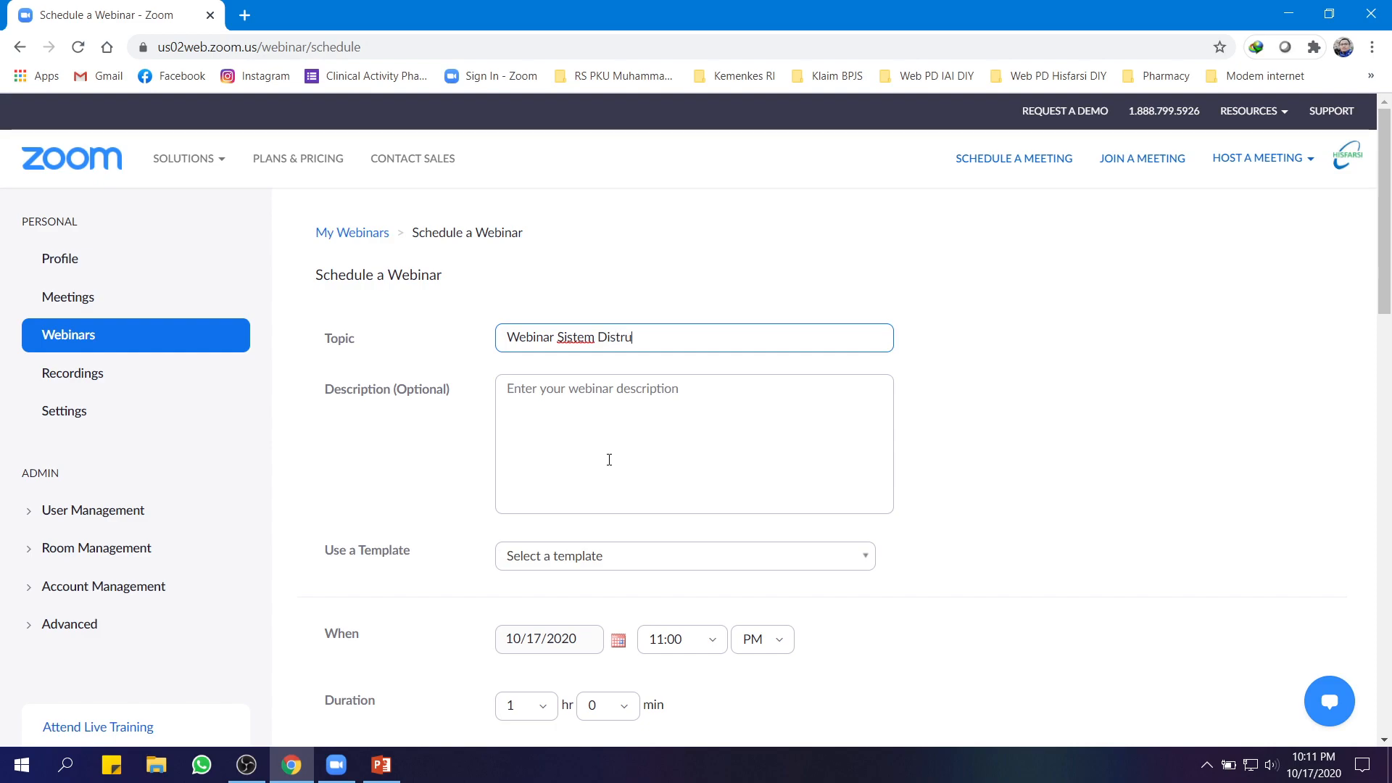
pyautogui.write('tribusi Obat')
pyautogui.click(526, 396)
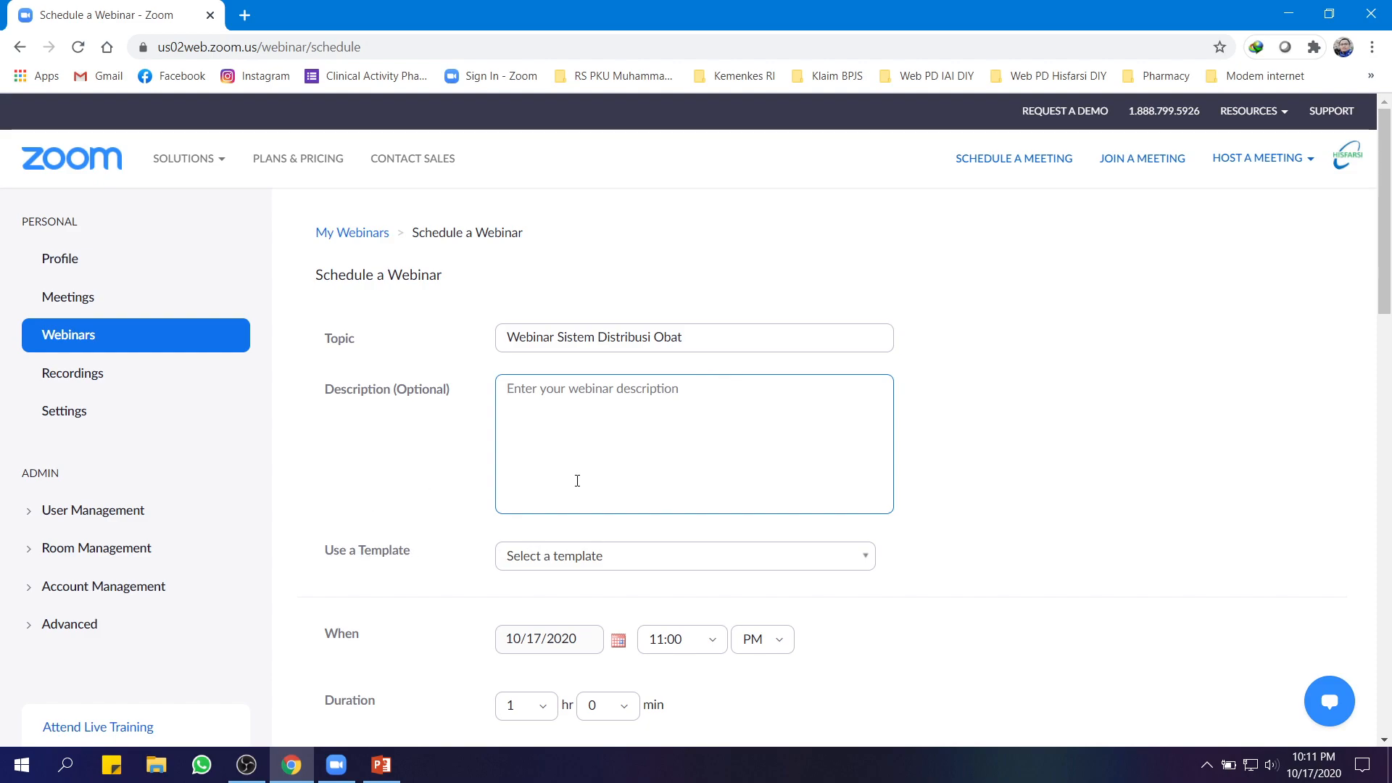
pyautogui.write('Hari')
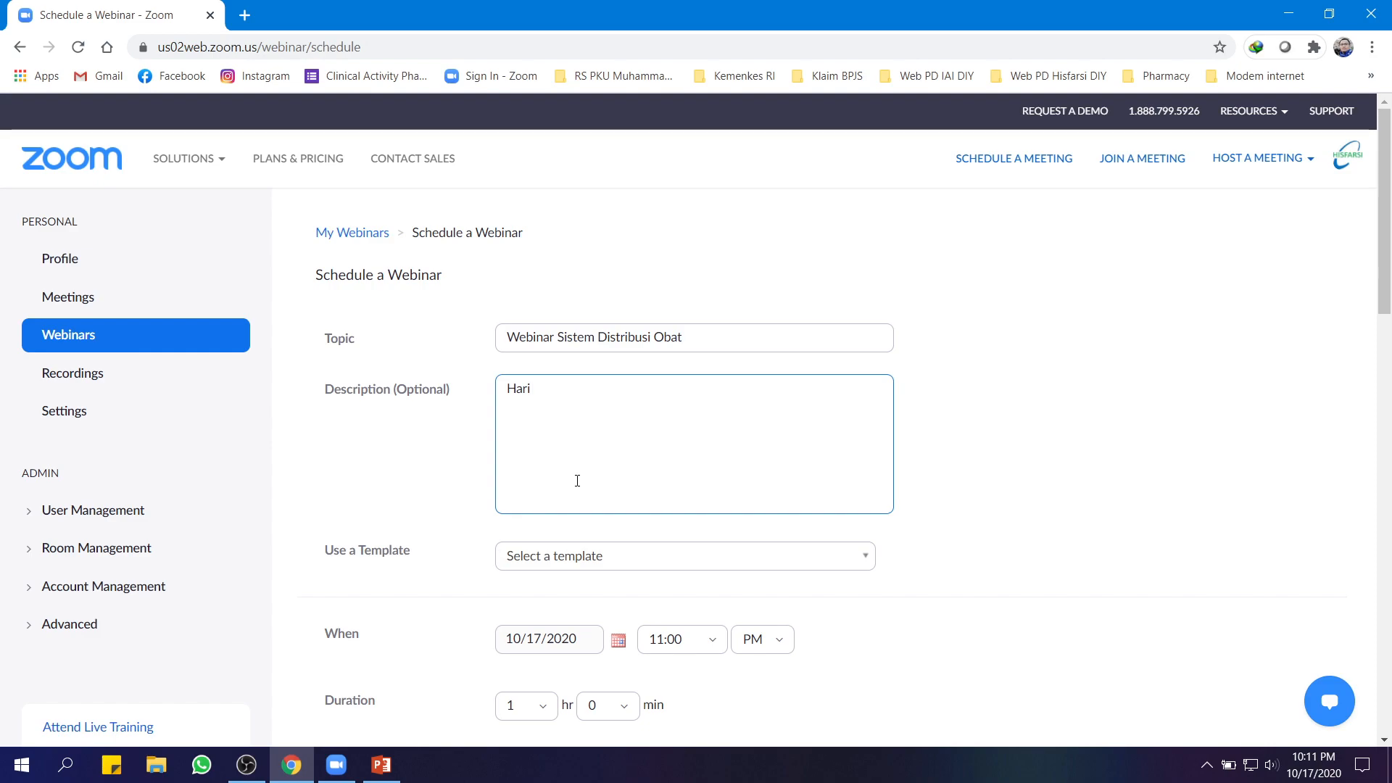
pyautogui.write(' : Minggu, 18 oktober 2020 ')
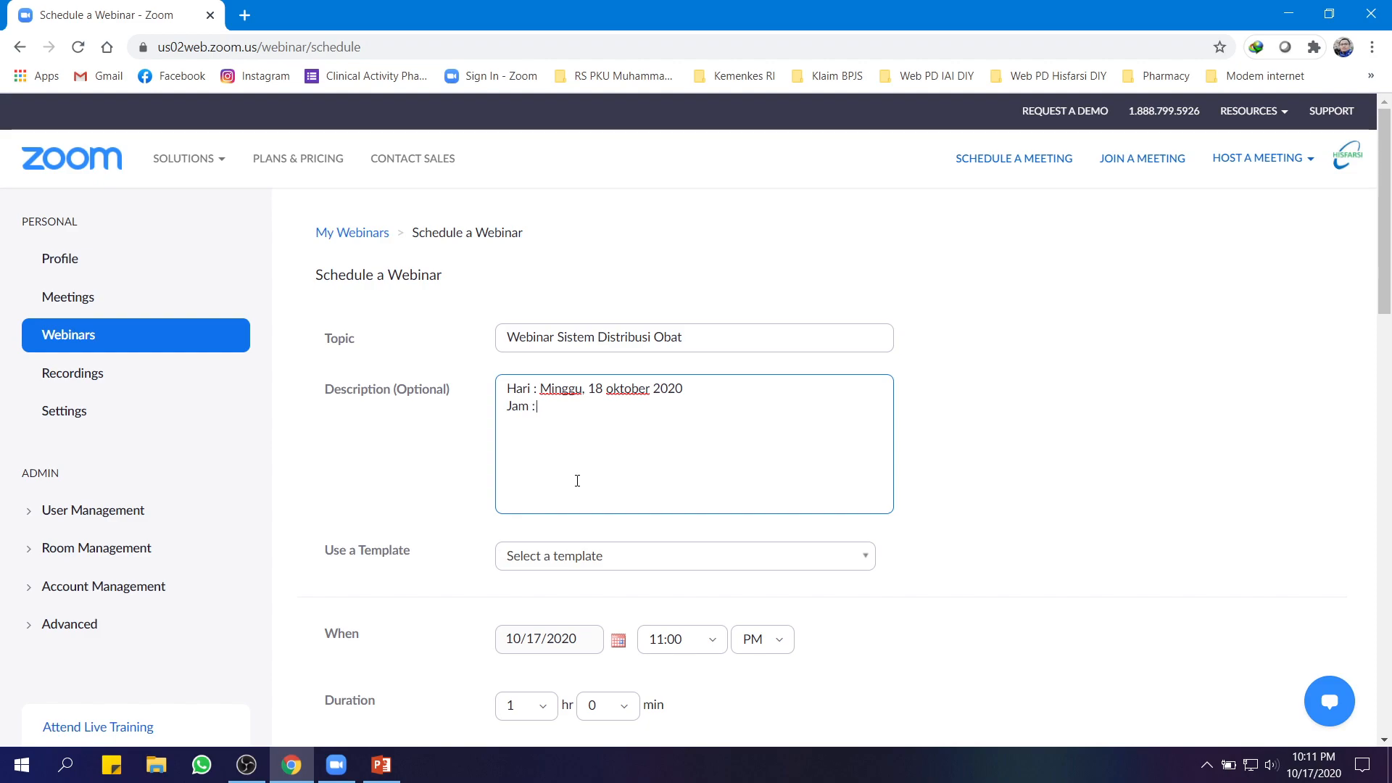
pyautogui.write('Jam : 08.00')
pyautogui.write(' - 12.00  ')
pyautogui.write('Pembicara')
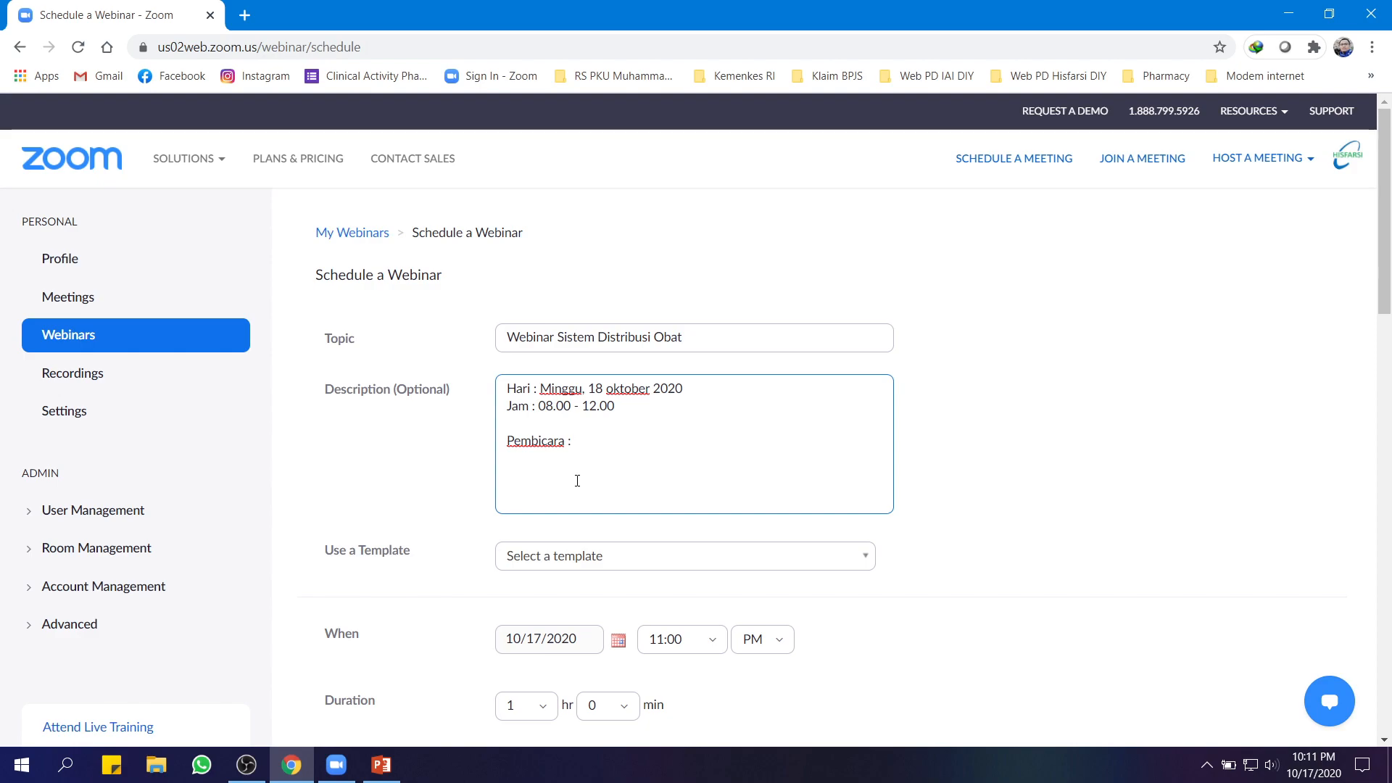
pyautogui.write(' : Rizki  ')
pyautogui.write('Moderator')
pyautogui.write(' : Ardian')
# Bring up the list of saved webinar templates below the description
pyautogui.scroll(-2, 717, 447)
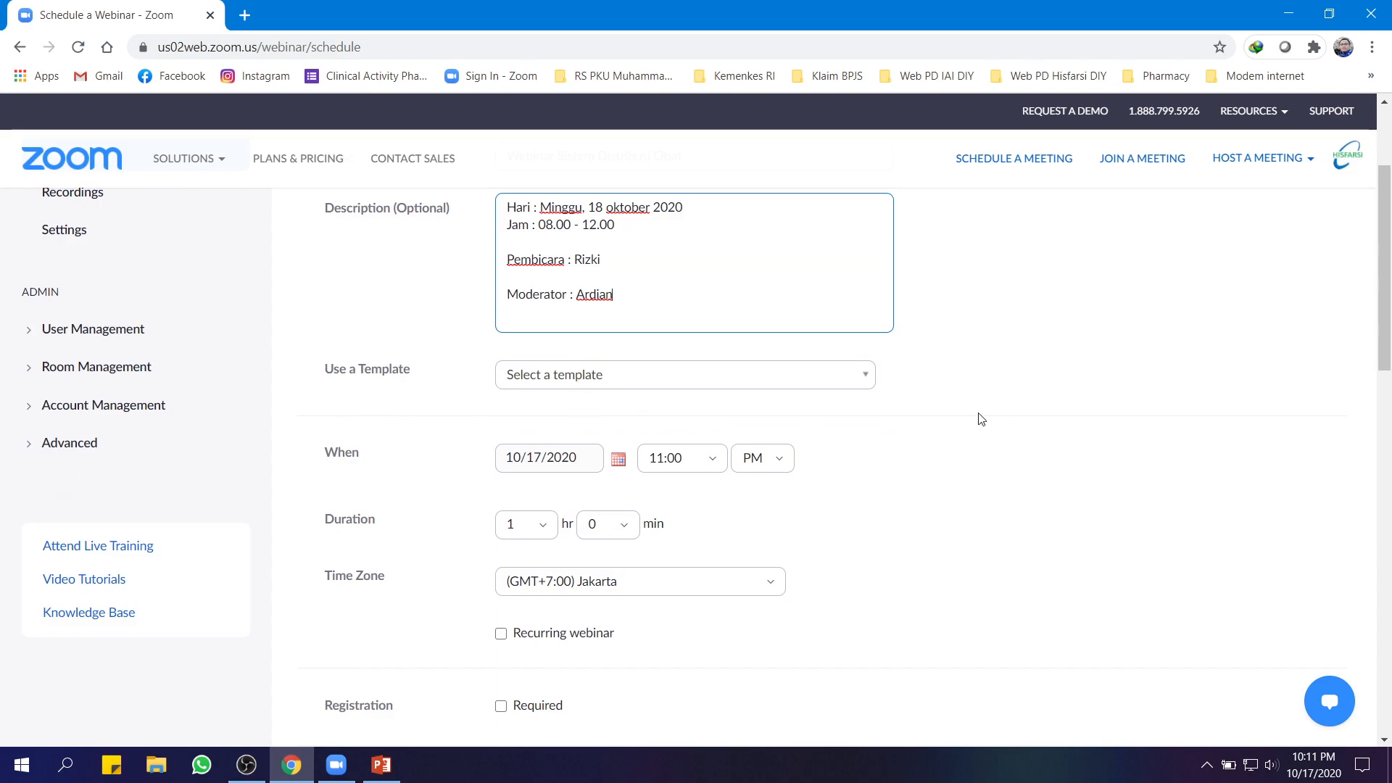
pyautogui.click(863, 390)
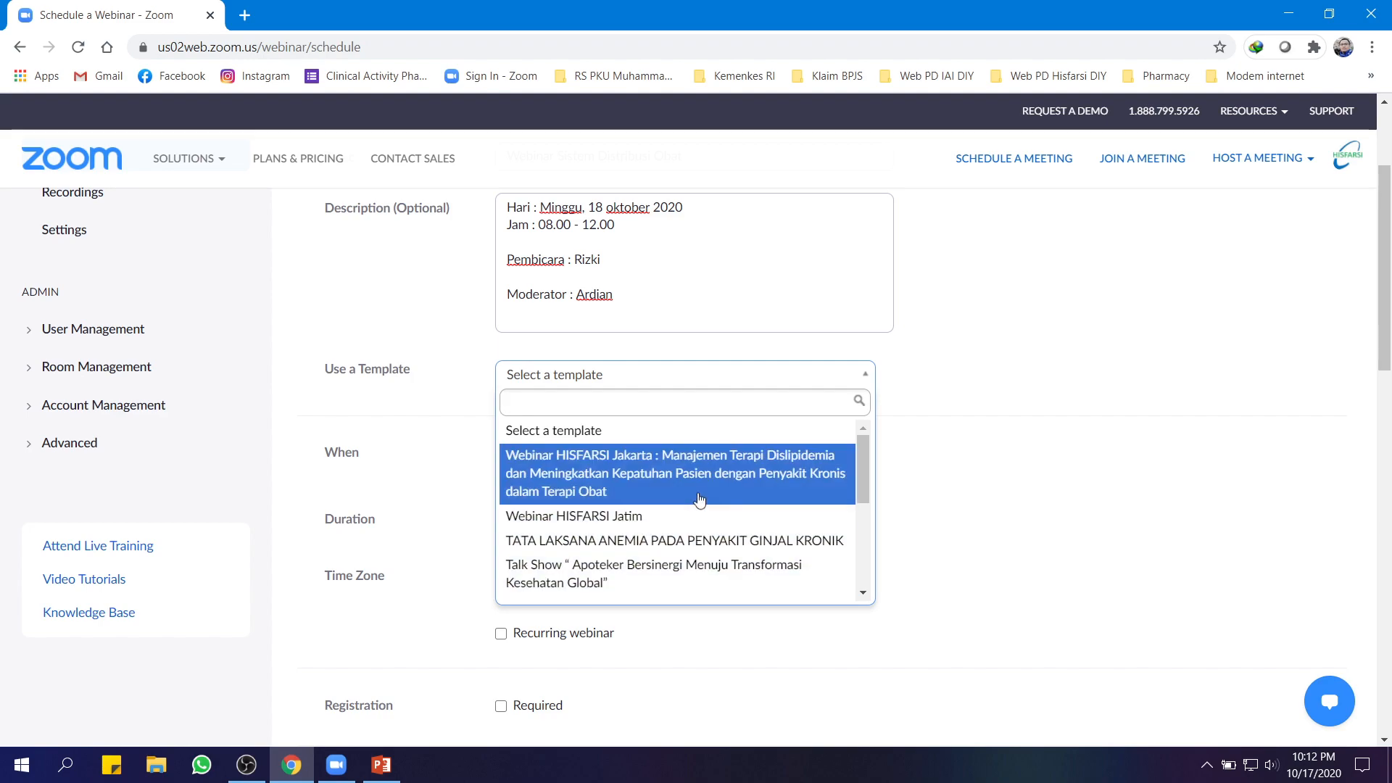
# Close the template list without a template and set the date to 10/18/2020
pyautogui.click(569, 433)
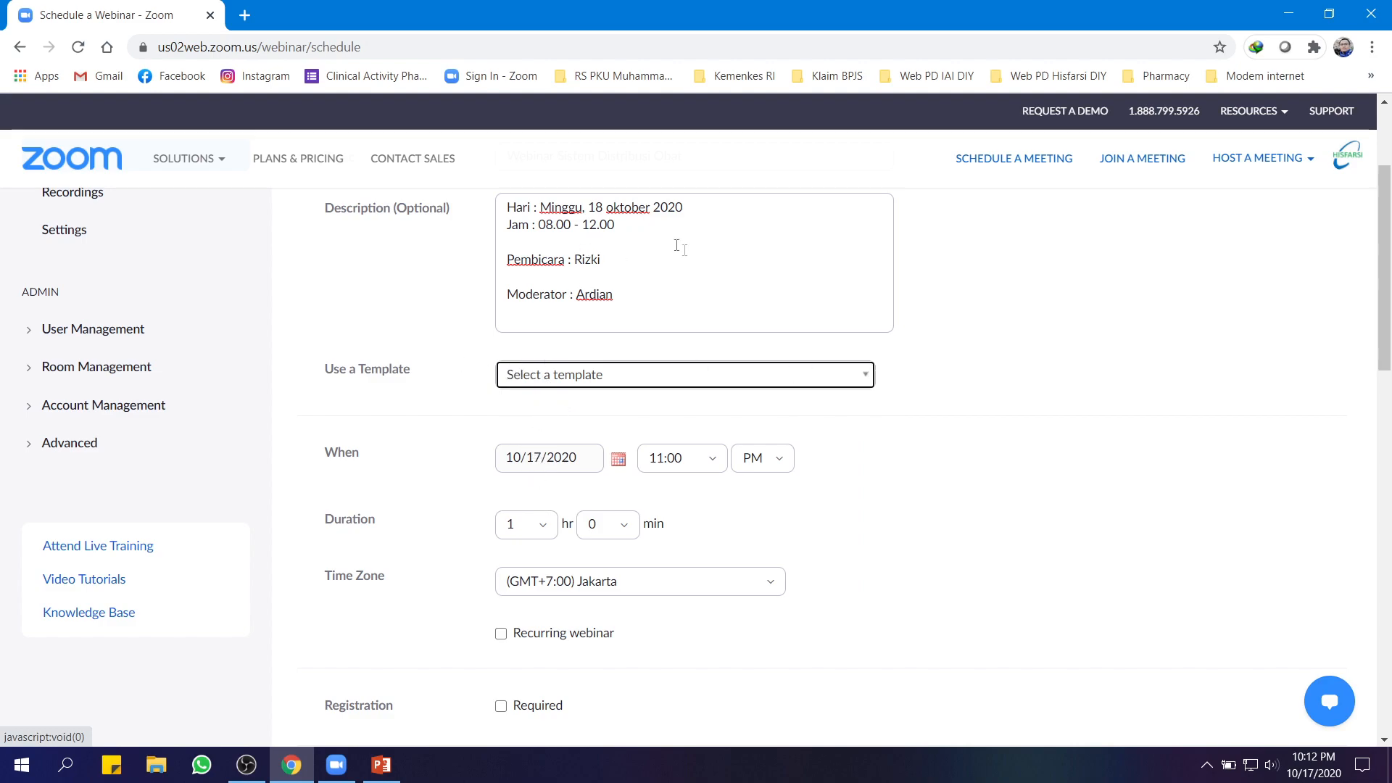
pyautogui.scroll(1, 681, 246)
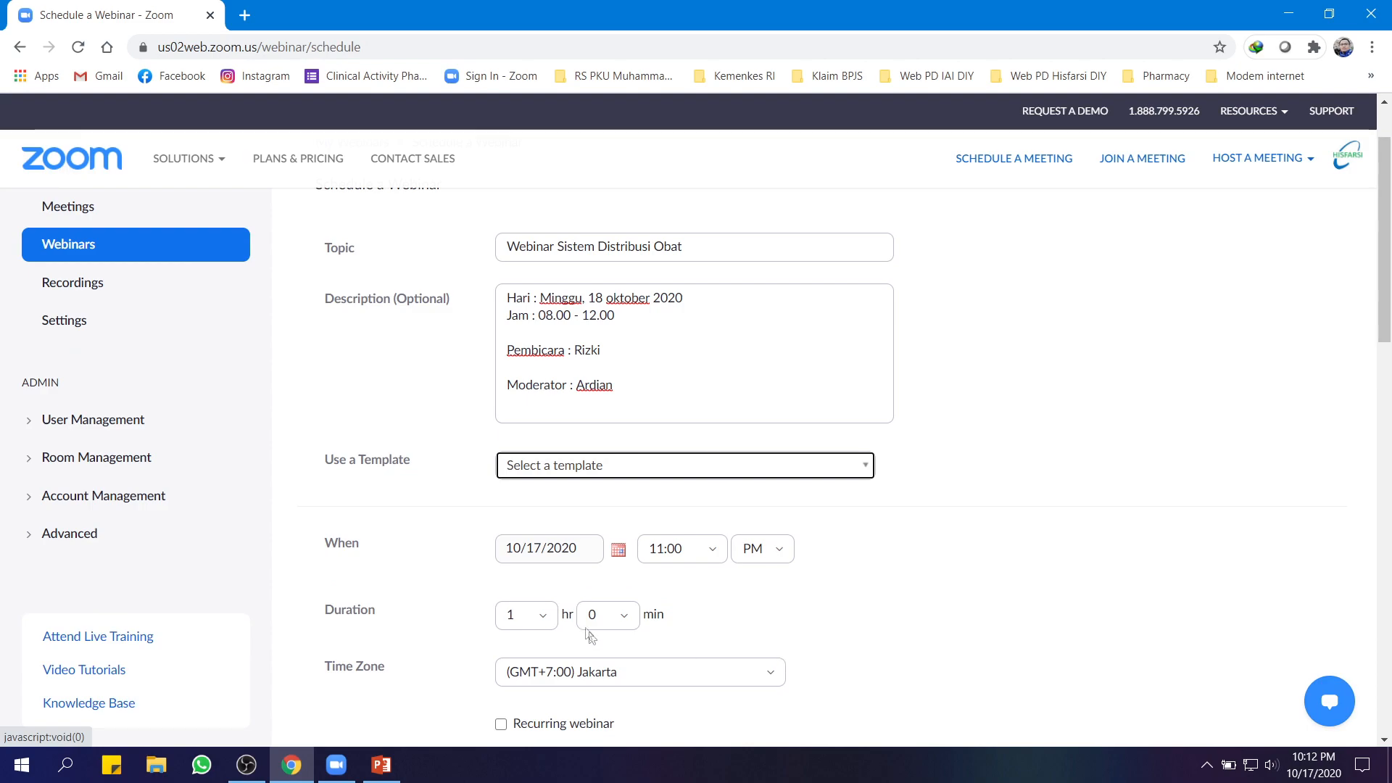
pyautogui.click(551, 549)
pyautogui.click(618, 550)
pyautogui.click(509, 679)
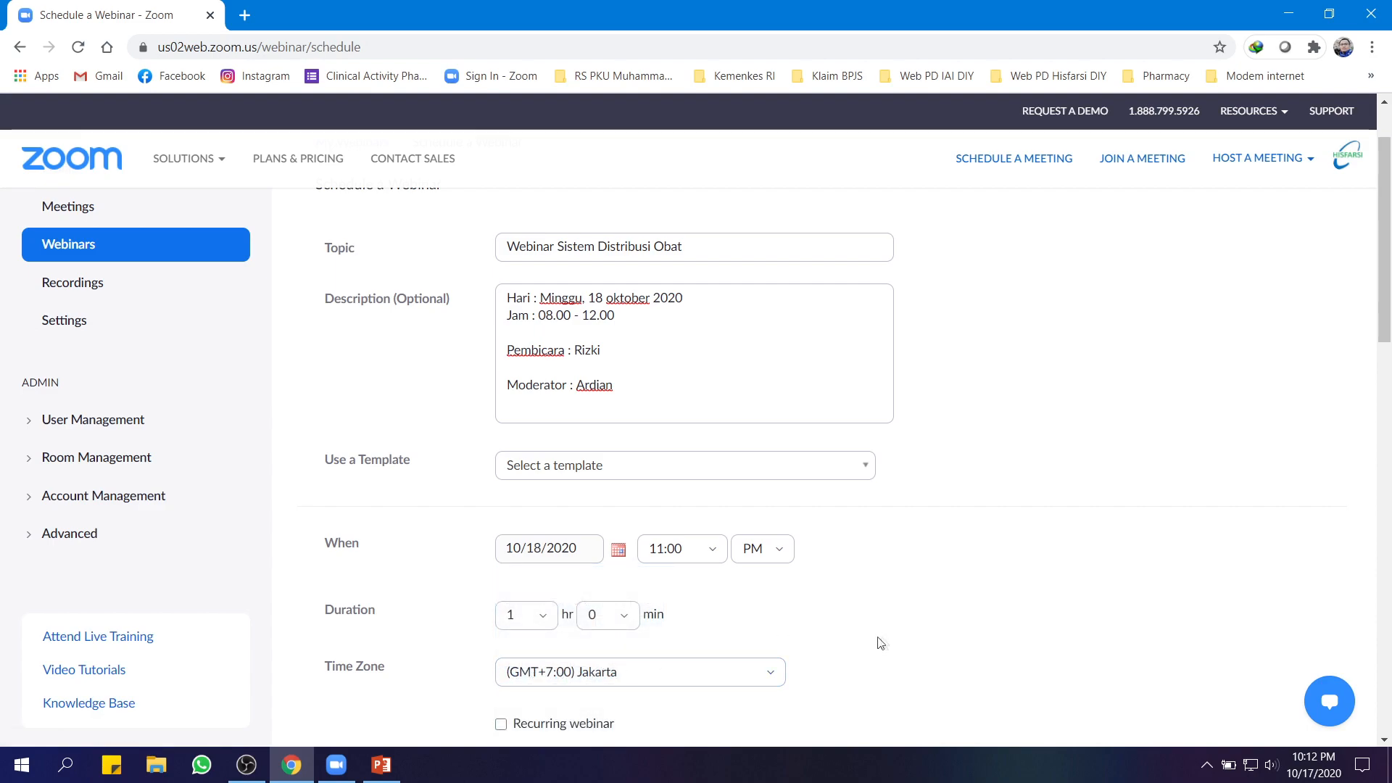
# Set the start time to 8:00 AM with a 4-hour duration
pyautogui.click(712, 550)
pyautogui.scroll(3, 680, 455)
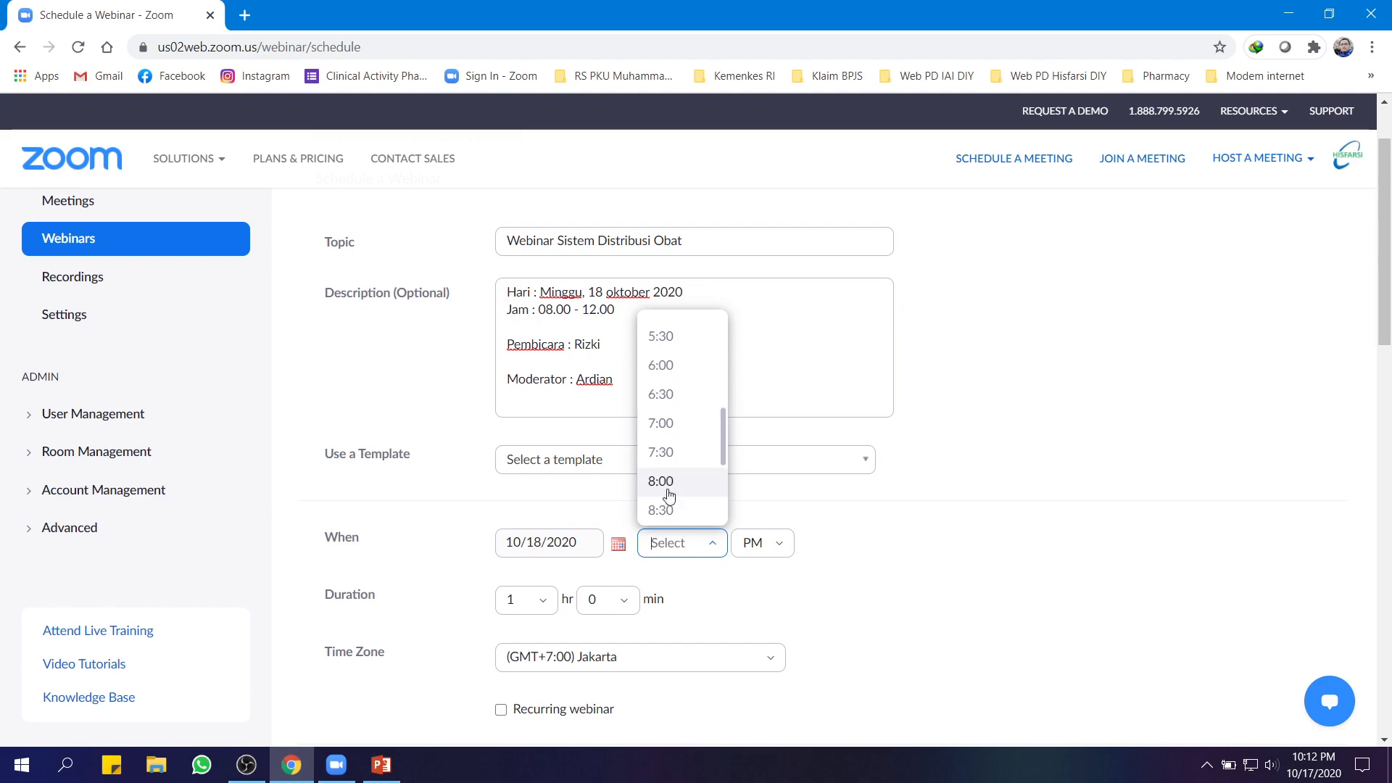
pyautogui.click(669, 498)
pyautogui.click(777, 550)
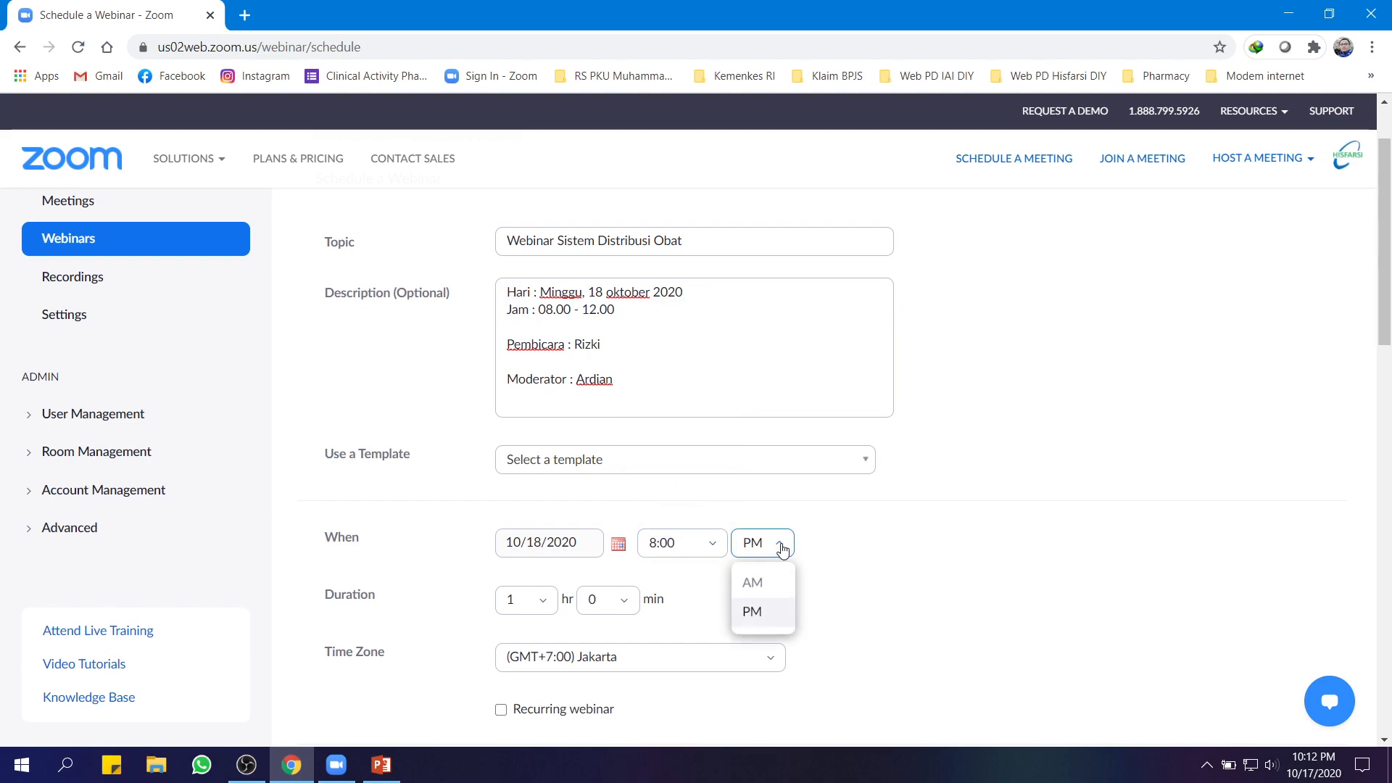
pyautogui.click(754, 584)
pyautogui.click(544, 602)
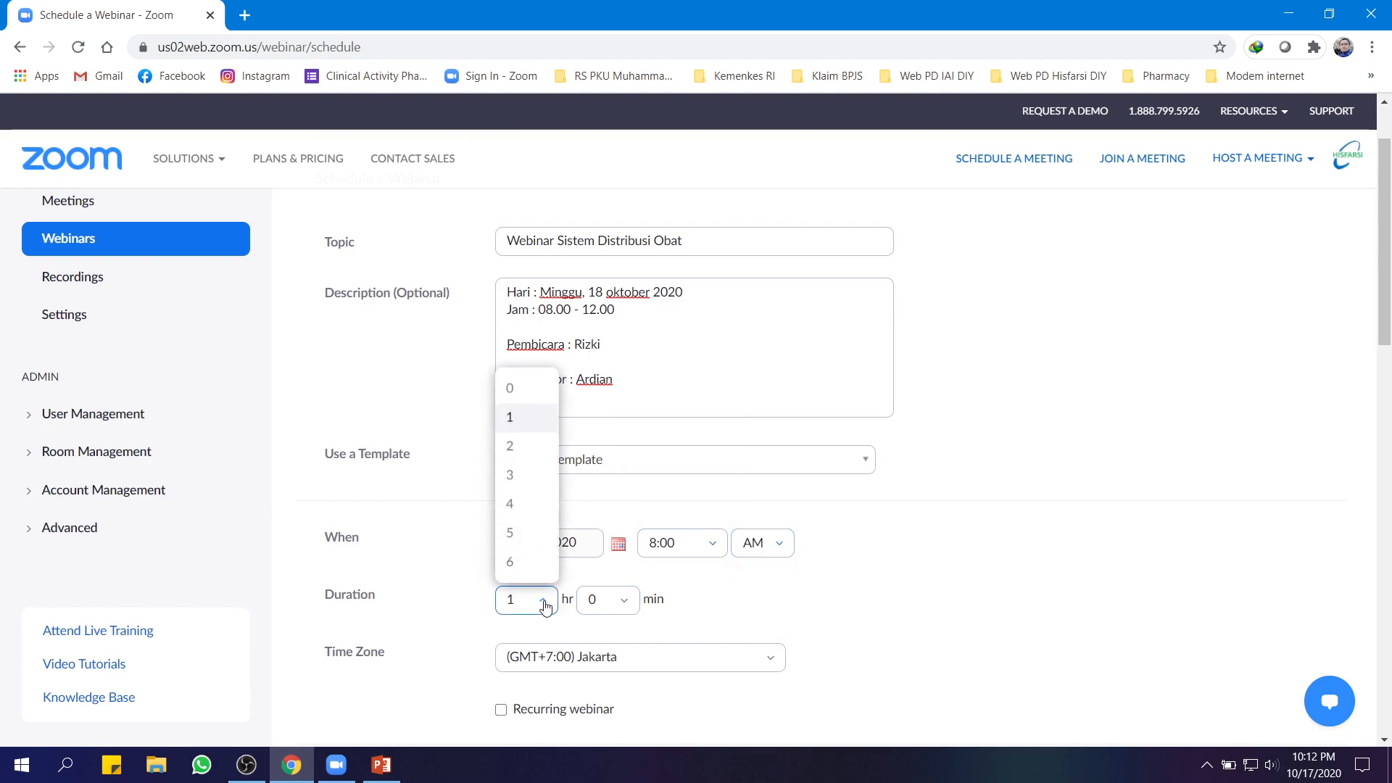
pyautogui.click(517, 508)
pyautogui.scroll(-2, 917, 628)
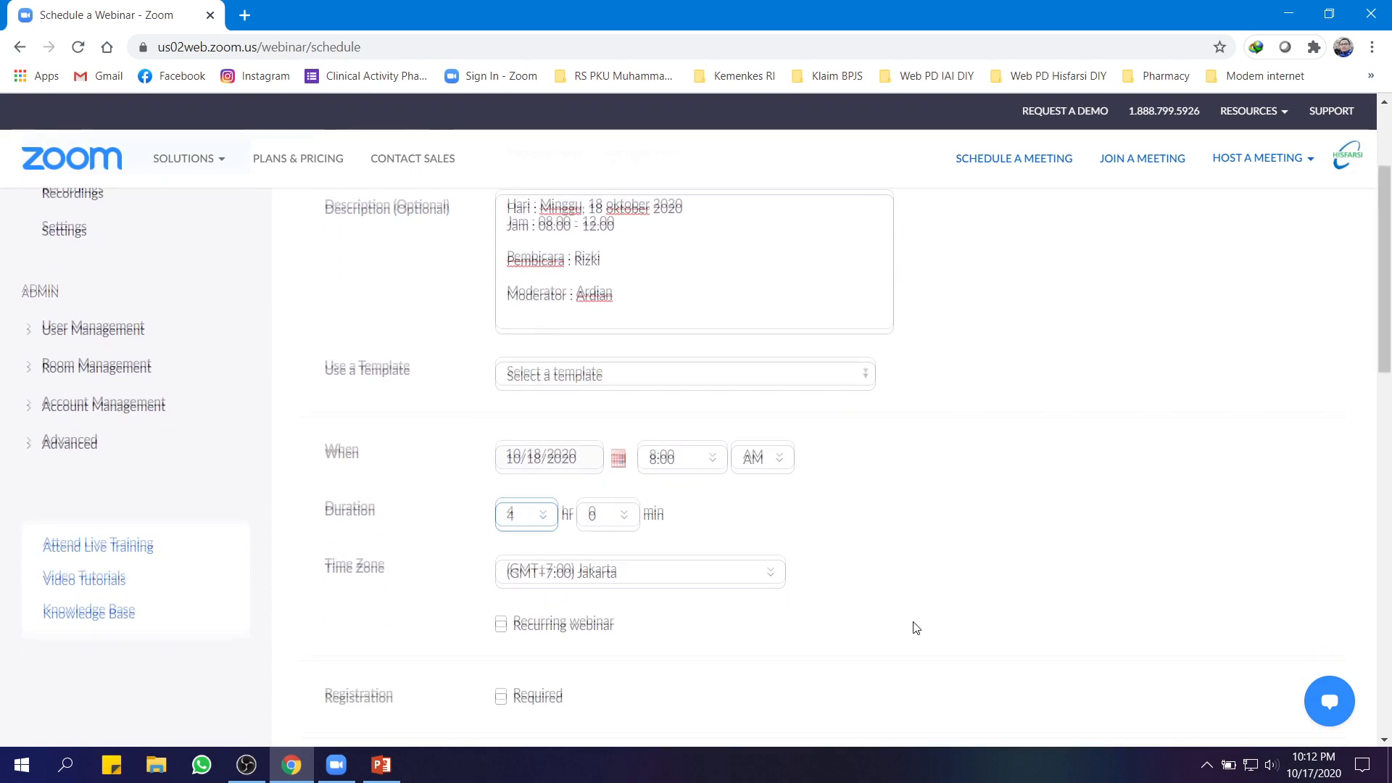
pyautogui.scroll(-3, 917, 628)
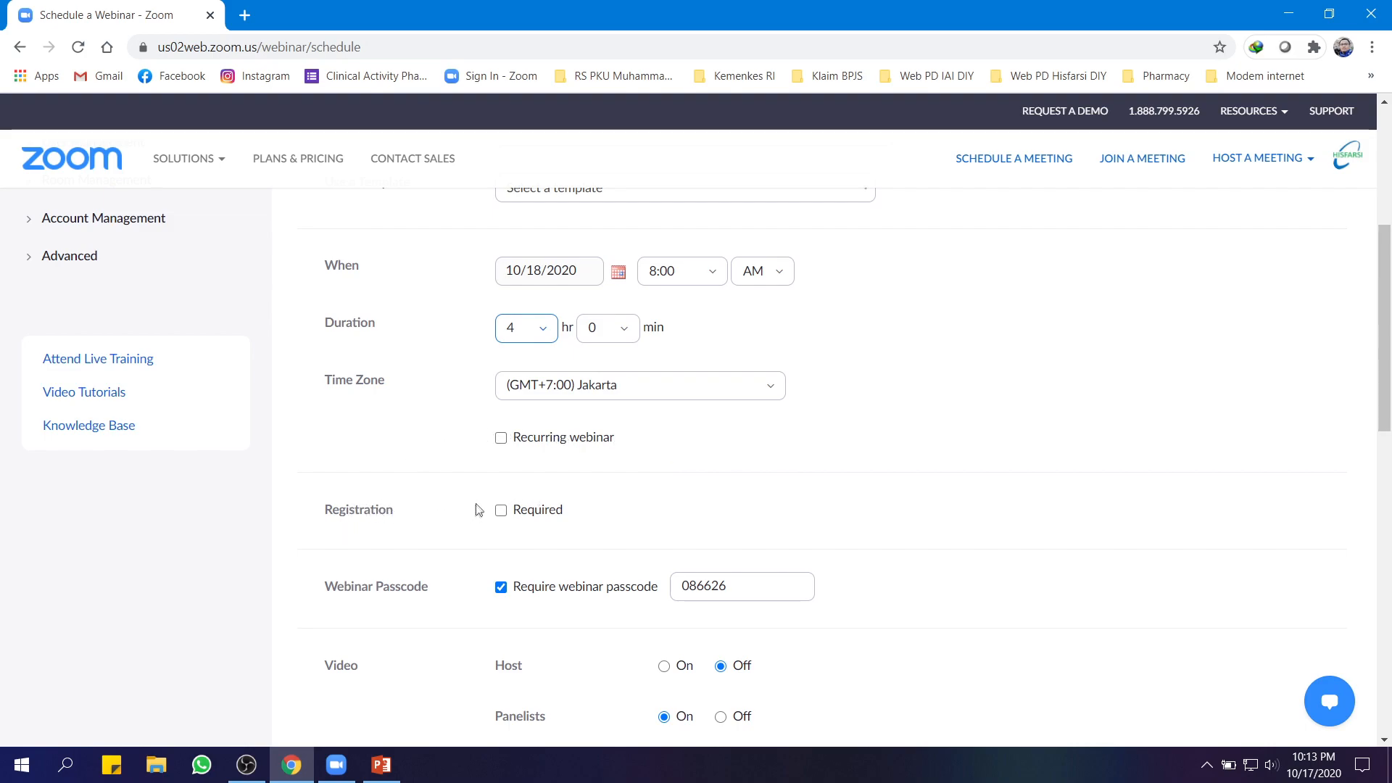
# Require registration, replace the webinar passcode with a new one, and turn host video on
pyautogui.click(501, 510)
pyautogui.scroll(-1, 942, 501)
pyautogui.doubleClick(754, 499)
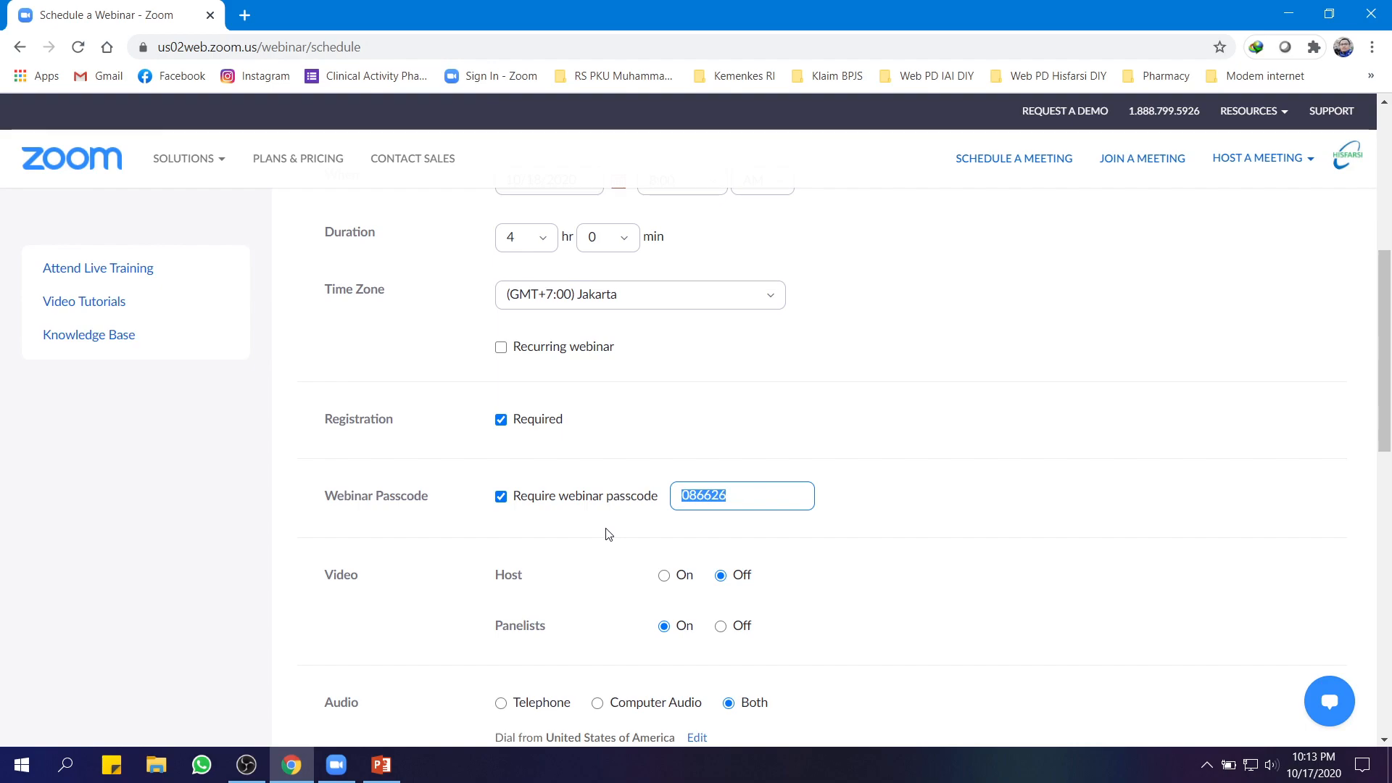
pyautogui.write('123456')
pyautogui.scroll(-2, 660, 537)
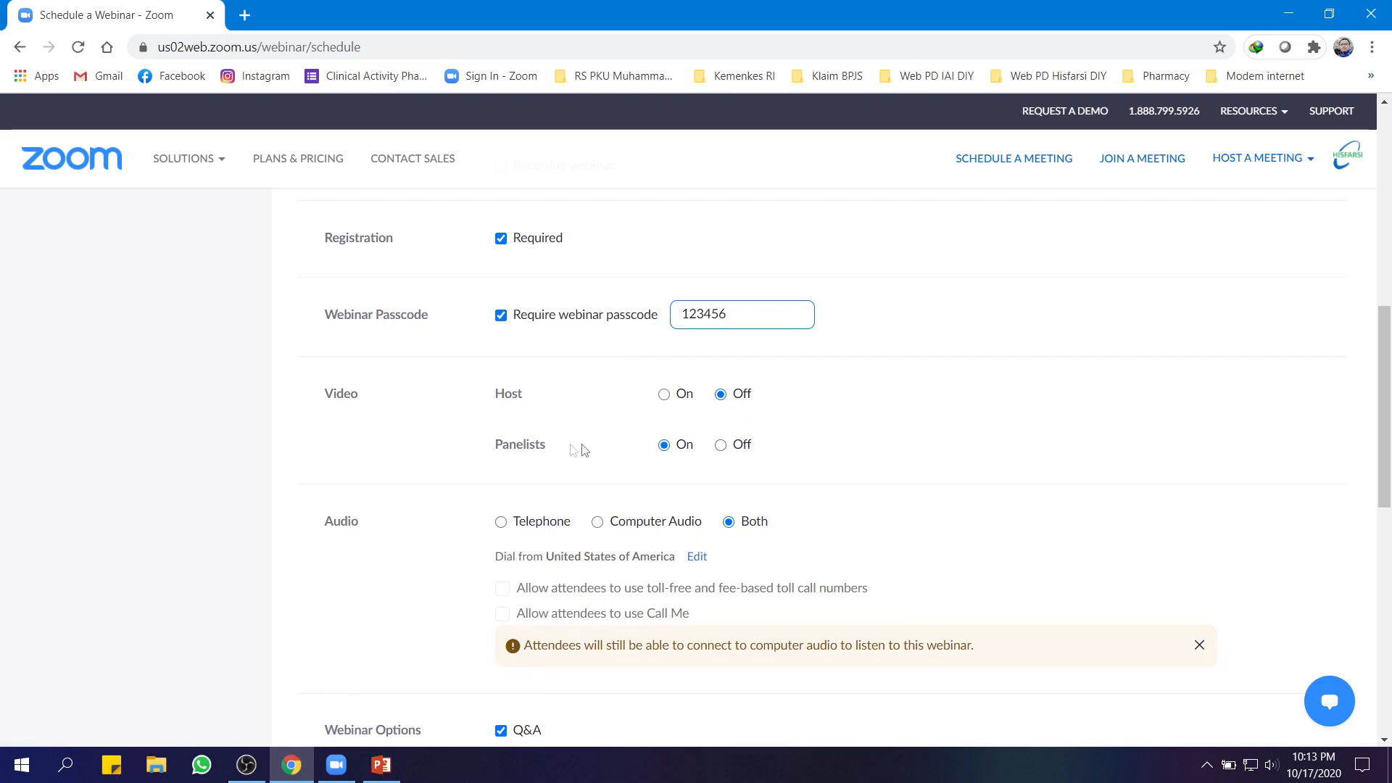
pyautogui.click(664, 395)
pyautogui.scroll(-1, 913, 450)
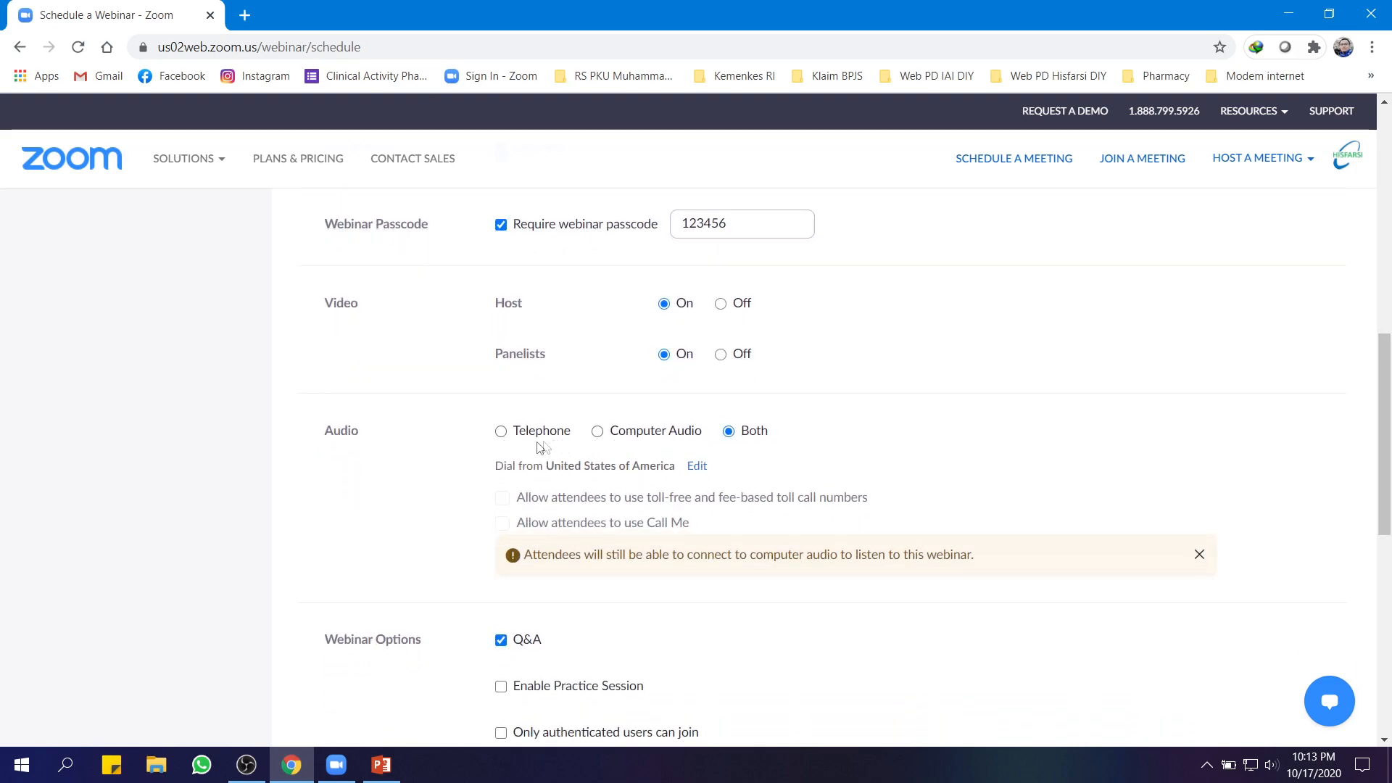
pyautogui.scroll(-3, 937, 448)
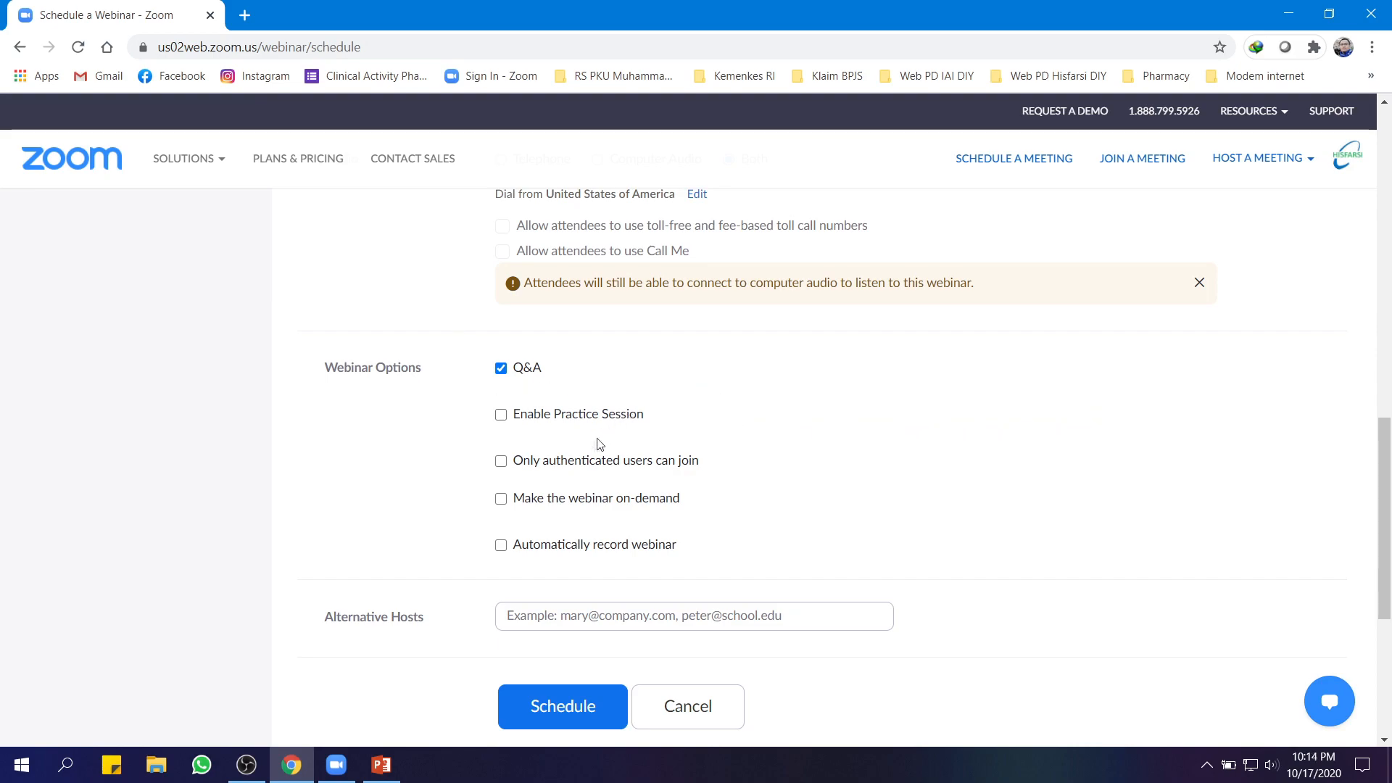
# Enable the practice session and automatic recording, then schedule the webinar
pyautogui.click(501, 416)
pyautogui.click(502, 545)
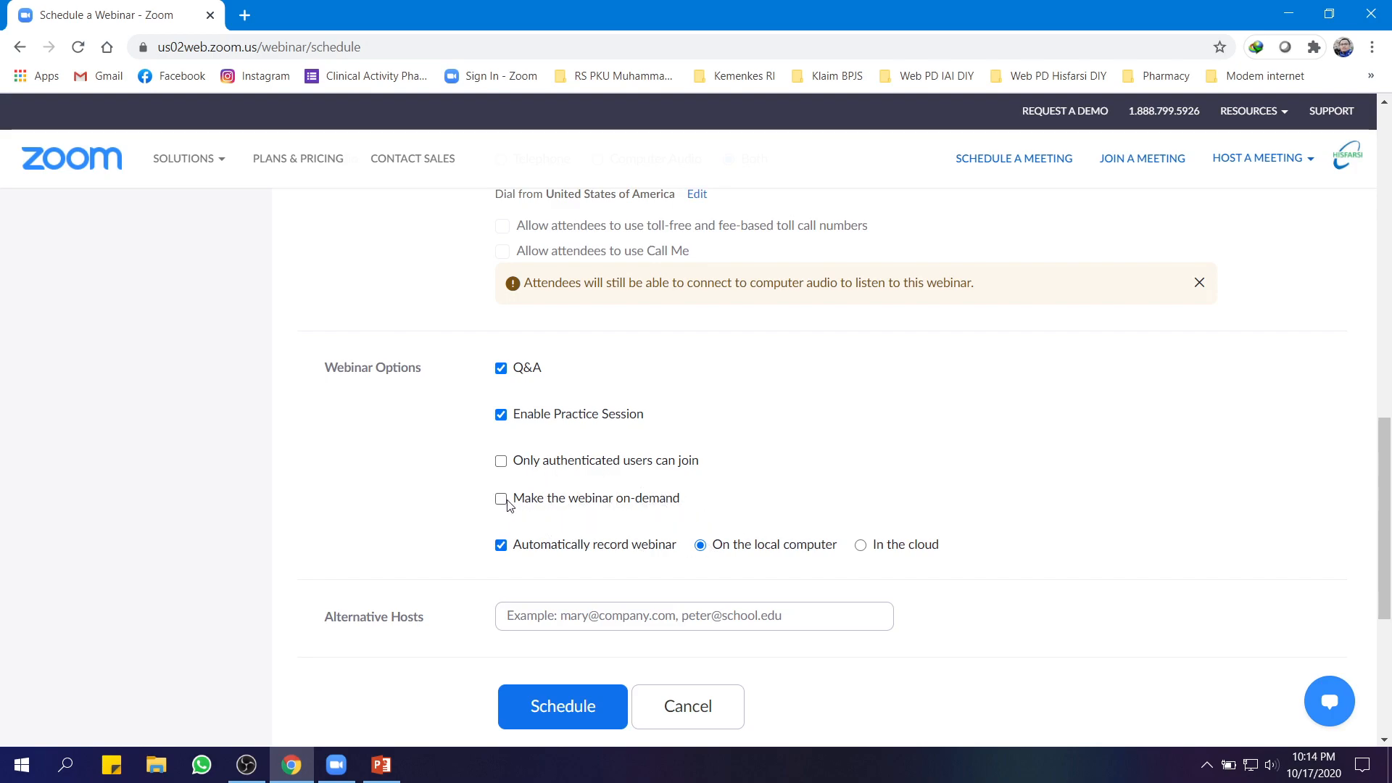
pyautogui.scroll(-3, 942, 560)
pyautogui.scroll(10, 942, 560)
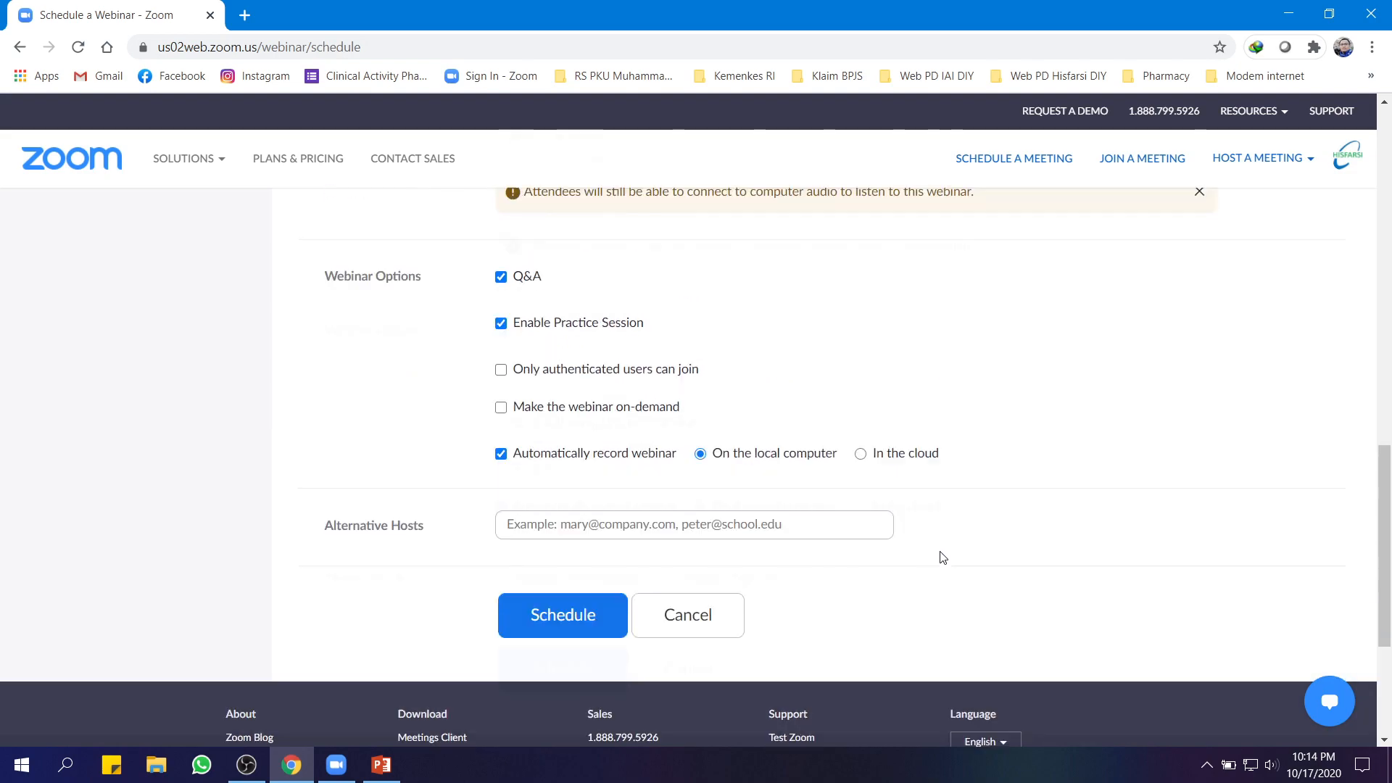
pyautogui.scroll(5, 943, 556)
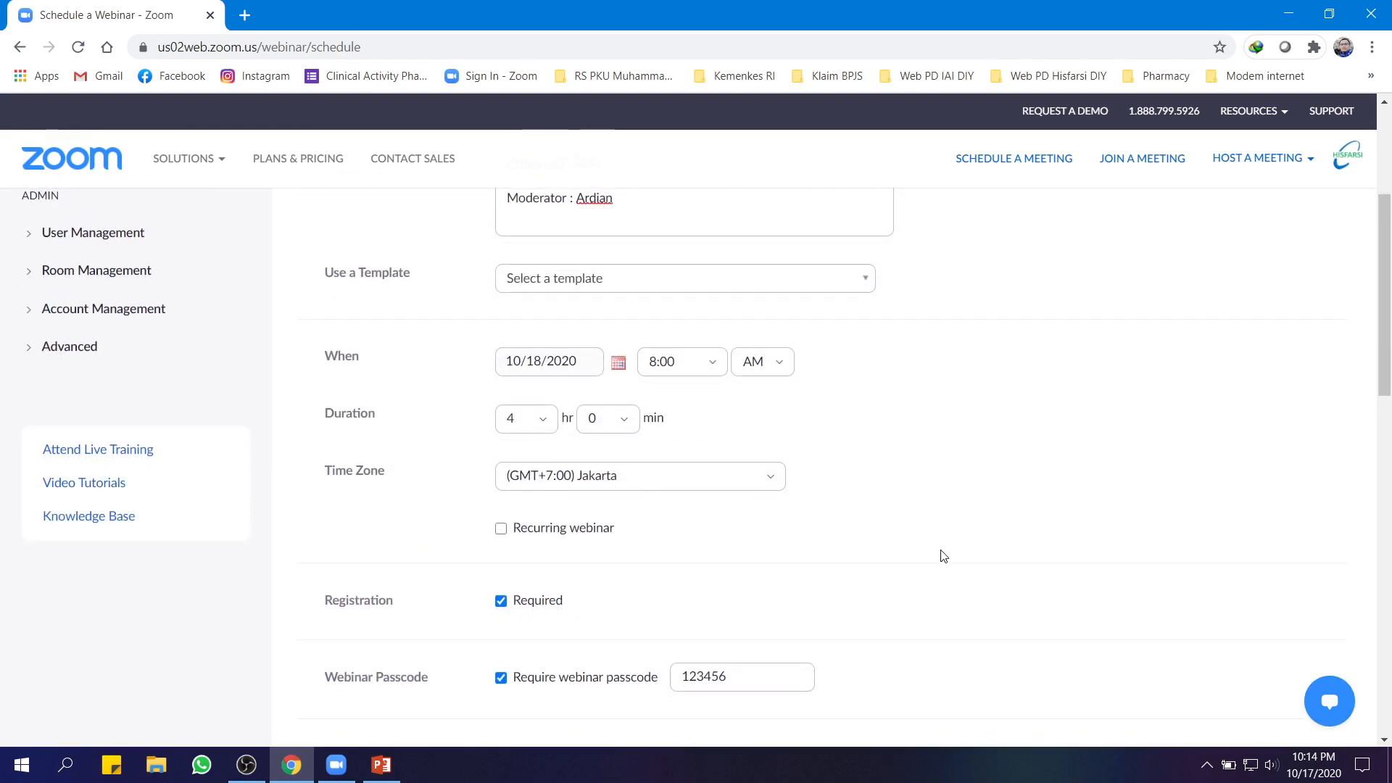
pyautogui.scroll(-10, 943, 556)
pyautogui.scroll(-5, 944, 556)
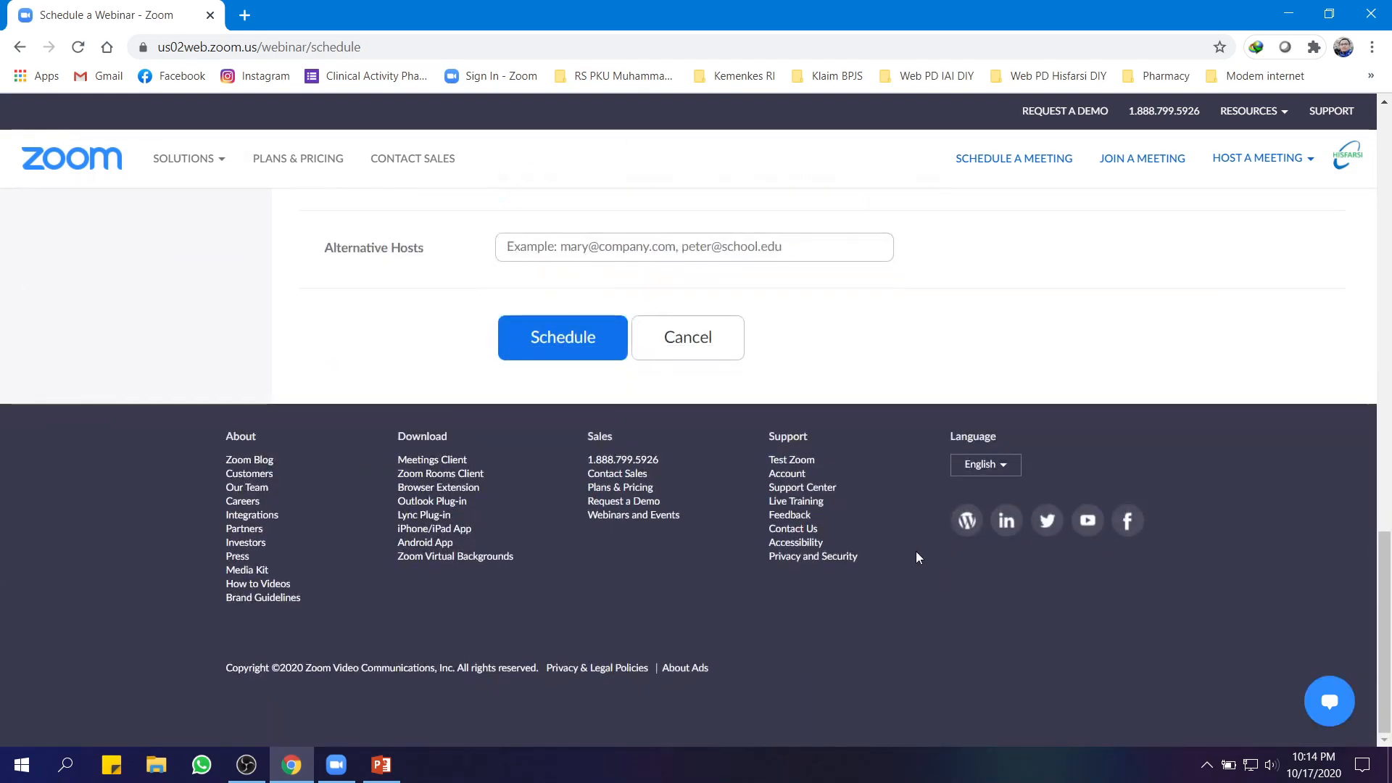
pyautogui.click(549, 337)
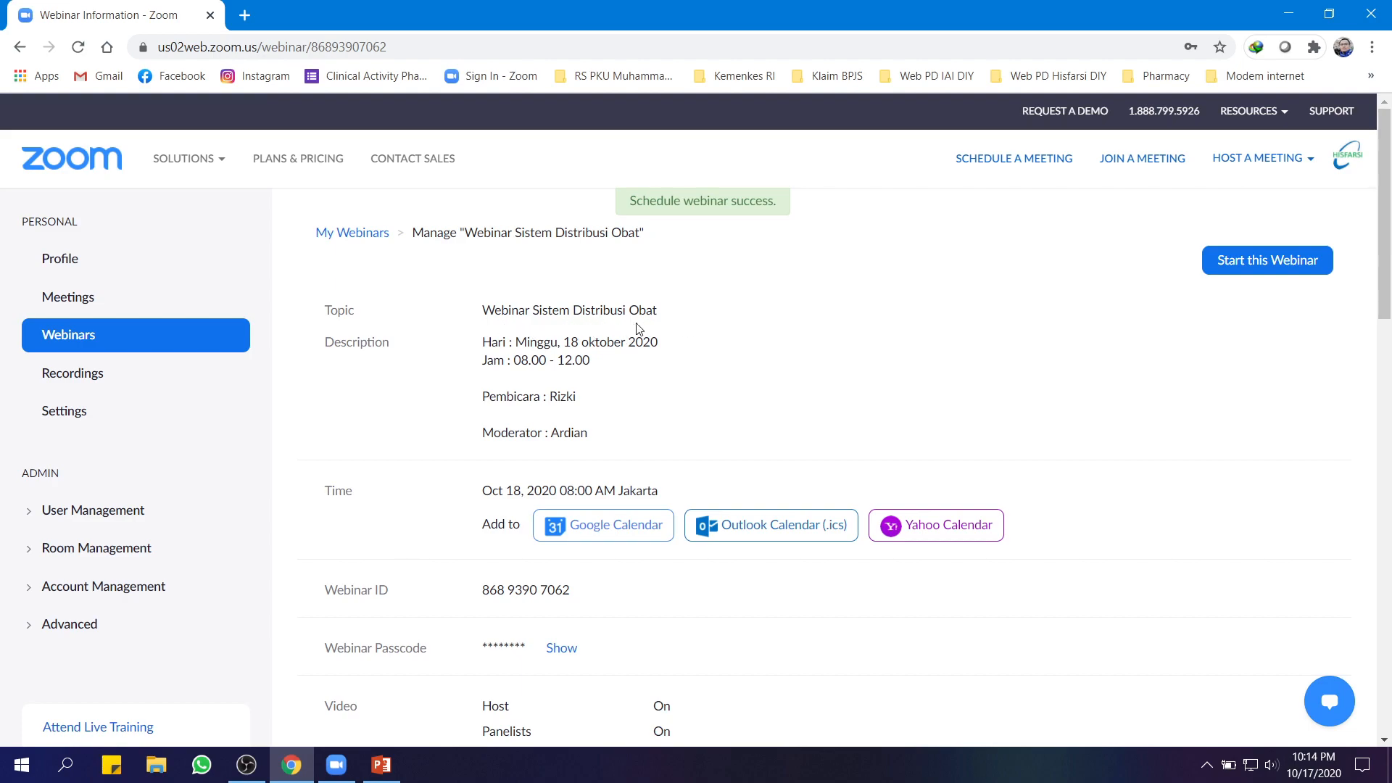
pyautogui.scroll(-3, 621, 415)
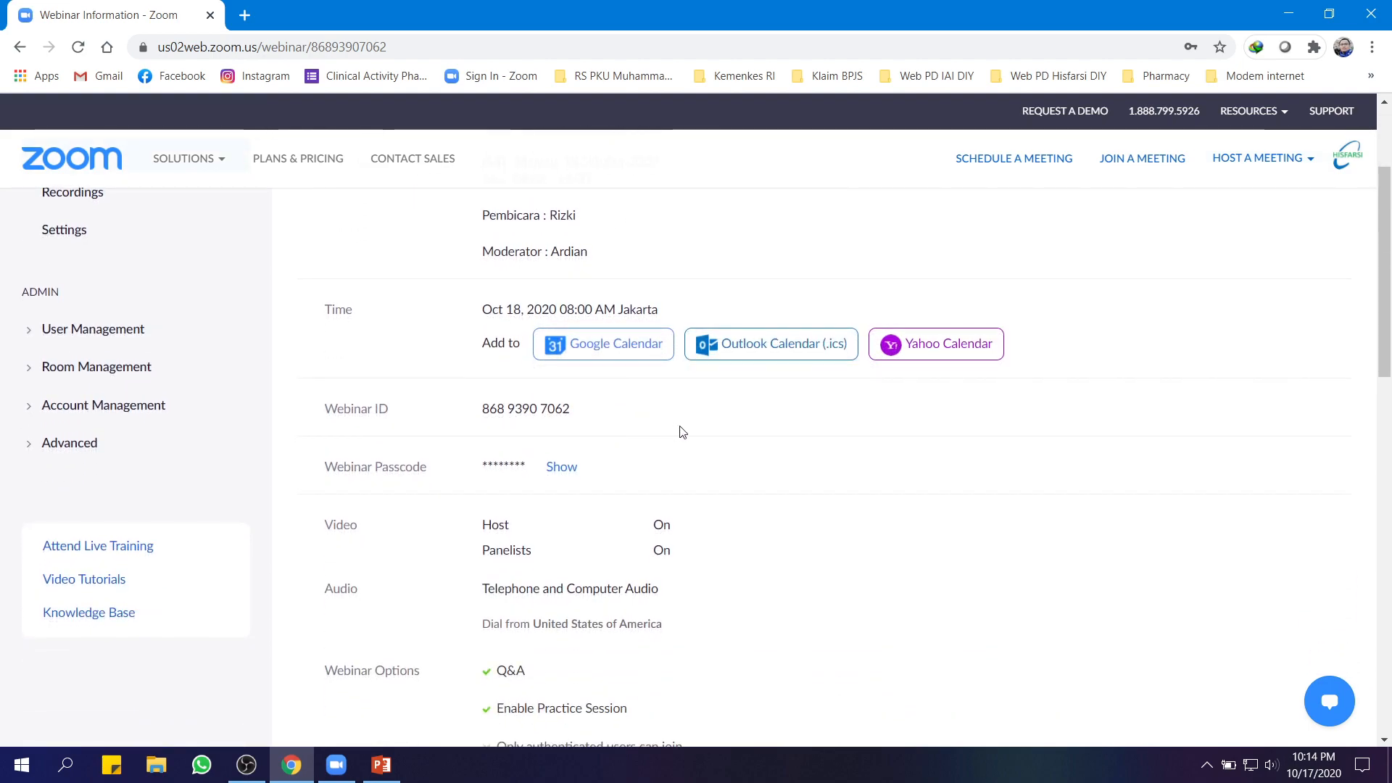
pyautogui.scroll(3, 643, 426)
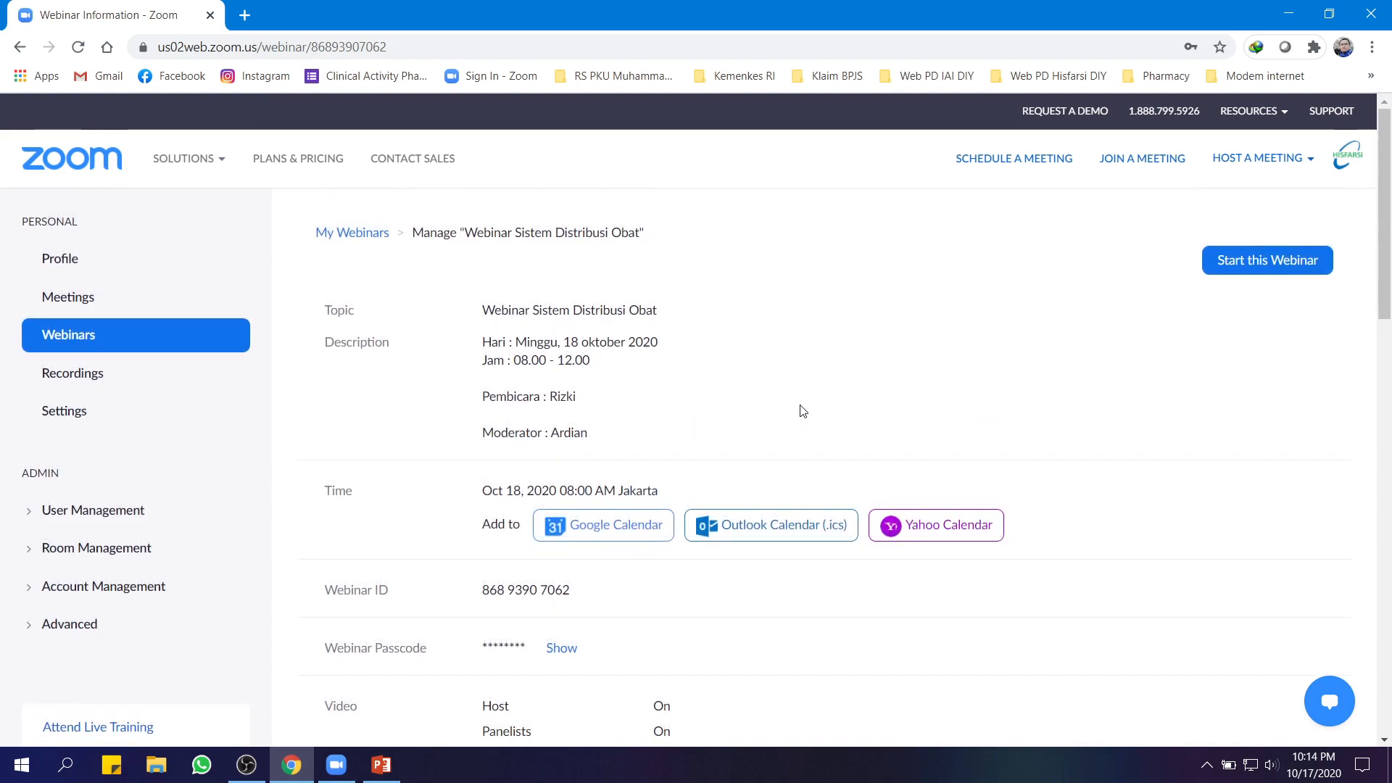
pyautogui.scroll(-8, 803, 411)
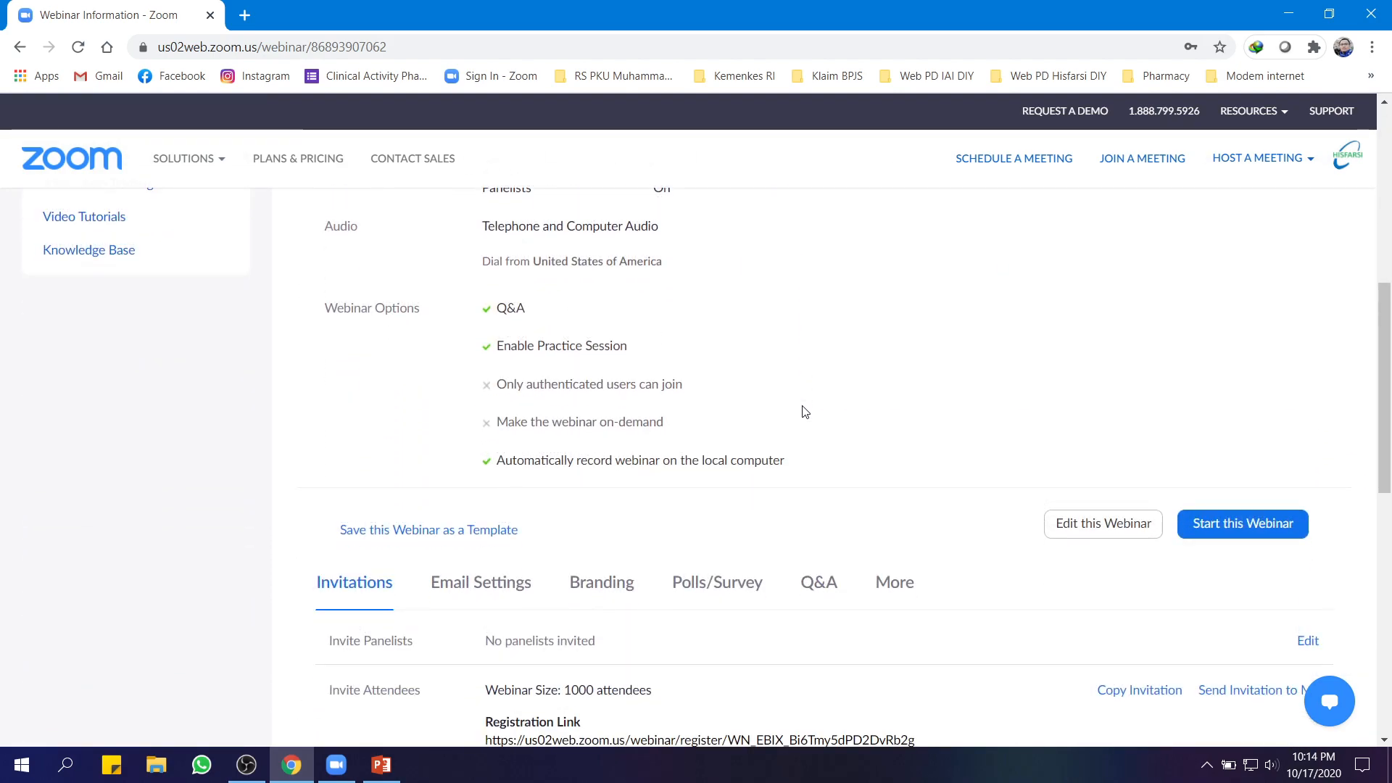
pyautogui.scroll(-5, 802, 411)
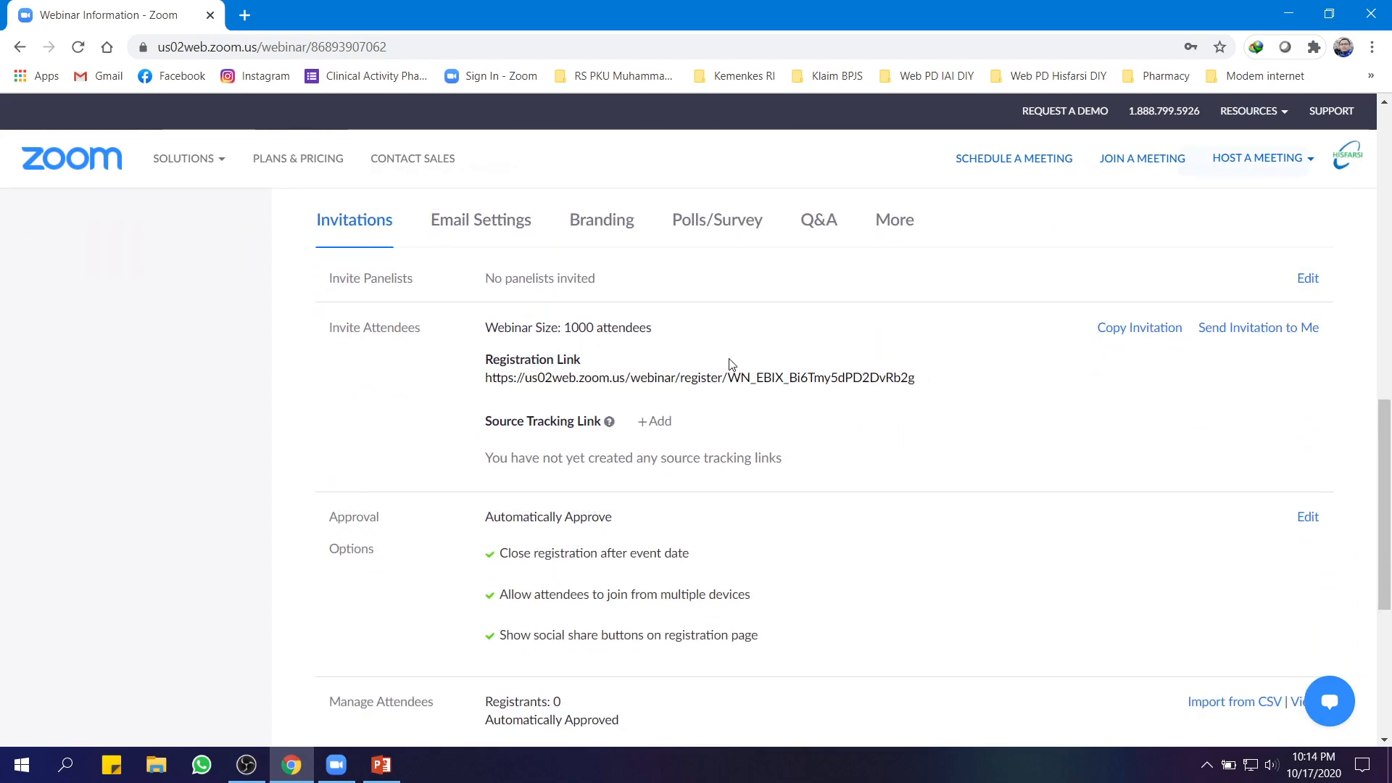
pyautogui.scroll(3, 794, 359)
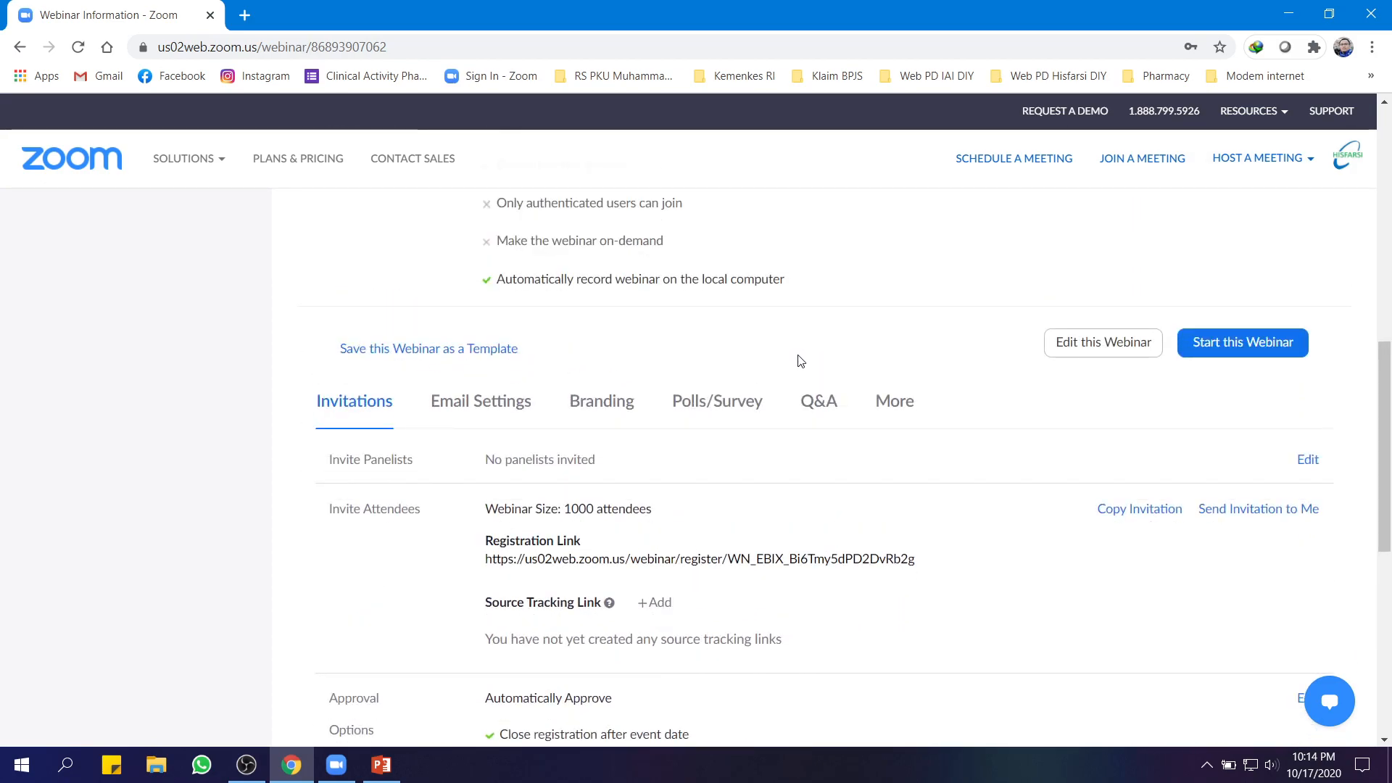
pyautogui.scroll(-1, 801, 360)
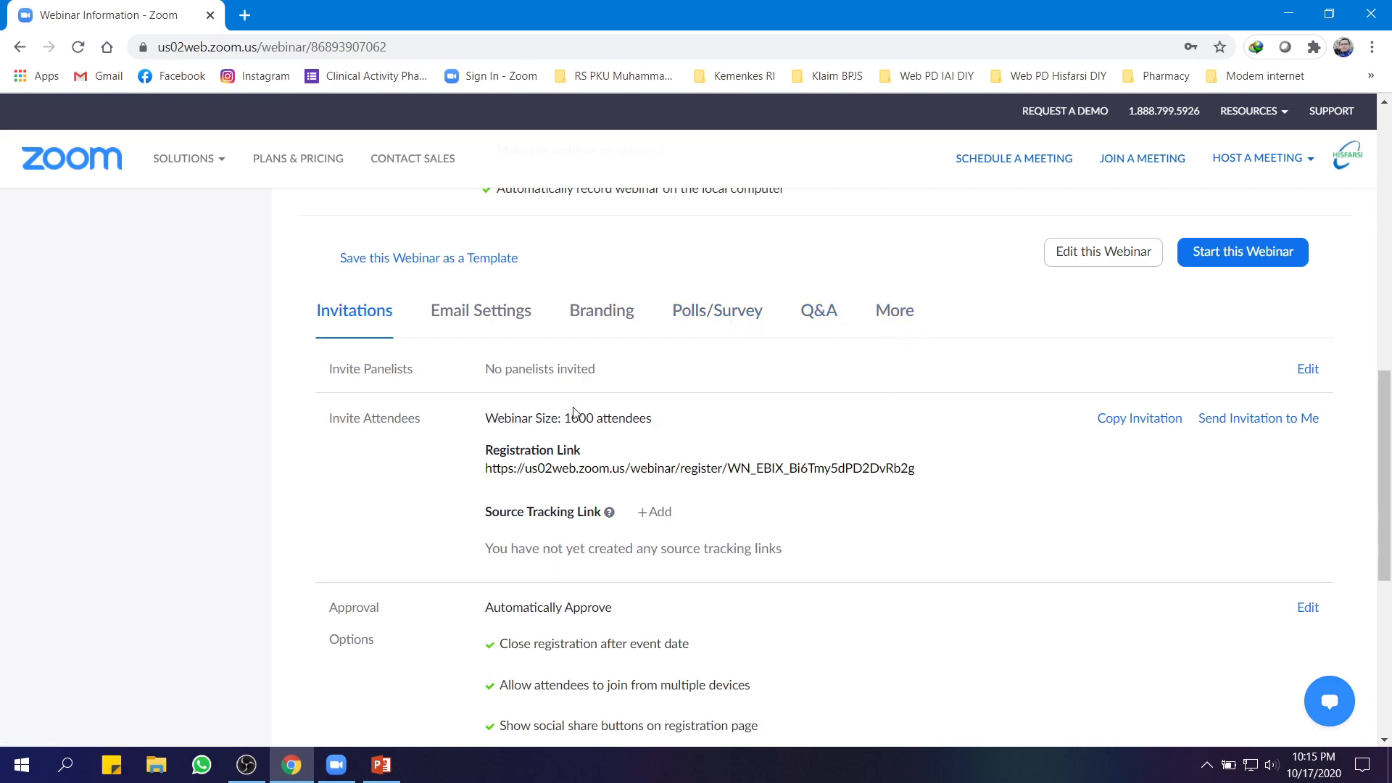
# View Email Settings, keeping English as the email language and the contact details unchanged
pyautogui.click(475, 315)
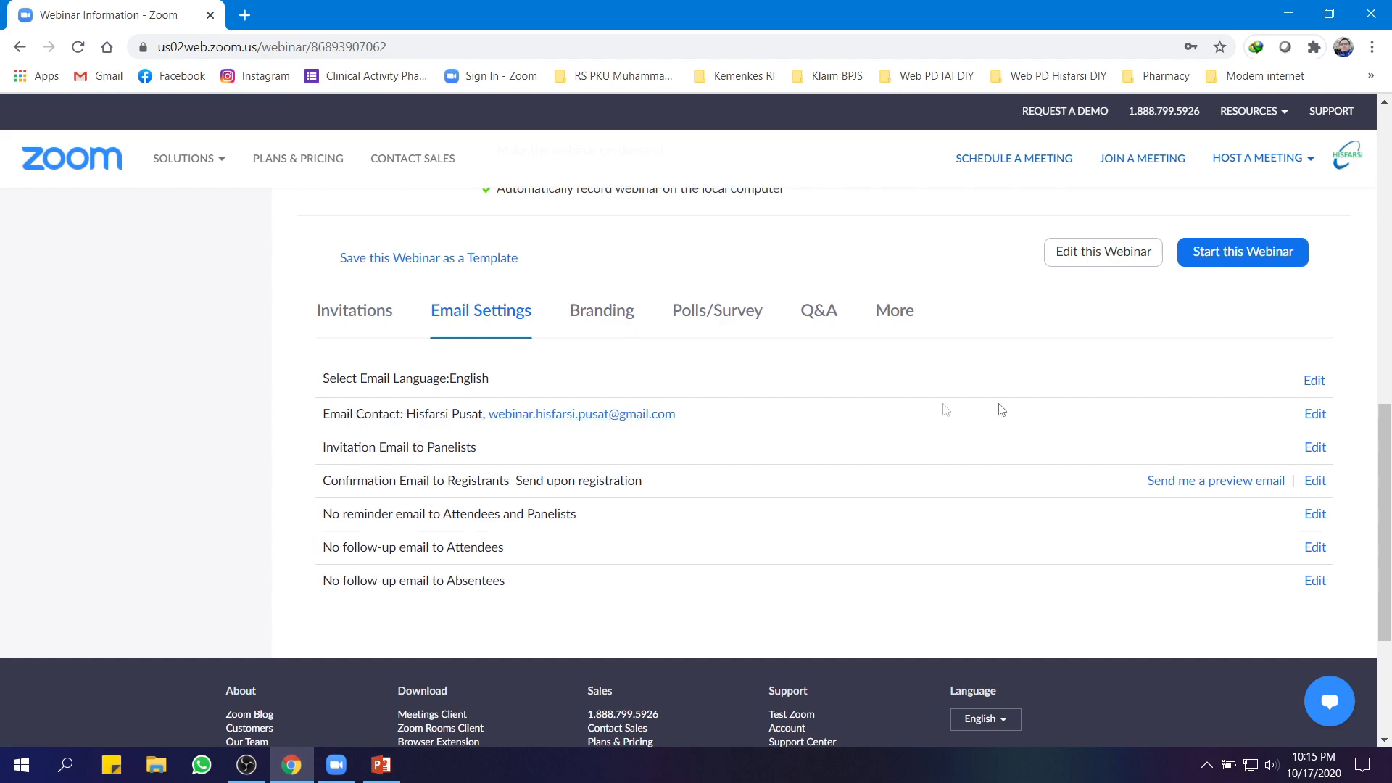
pyautogui.click(1314, 382)
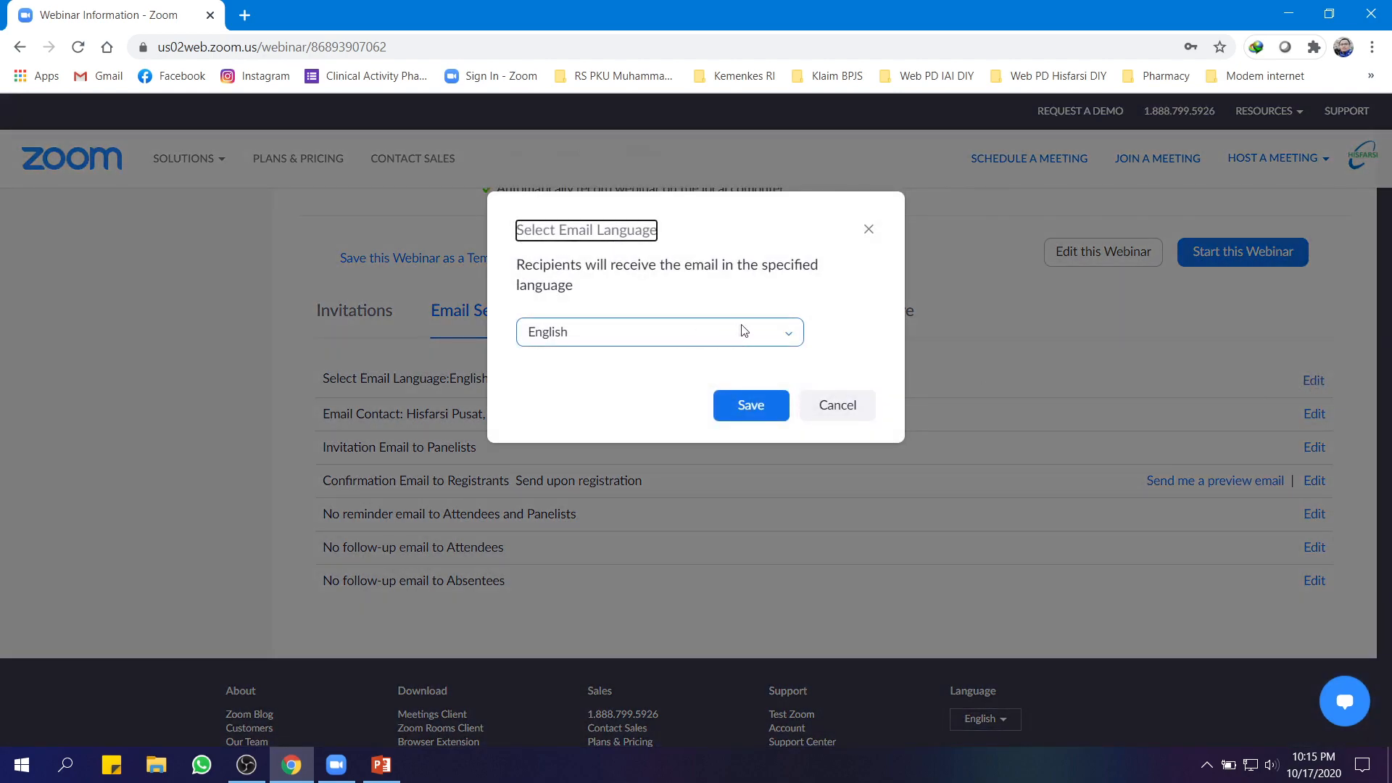
pyautogui.click(793, 336)
pyautogui.scroll(-3, 610, 456)
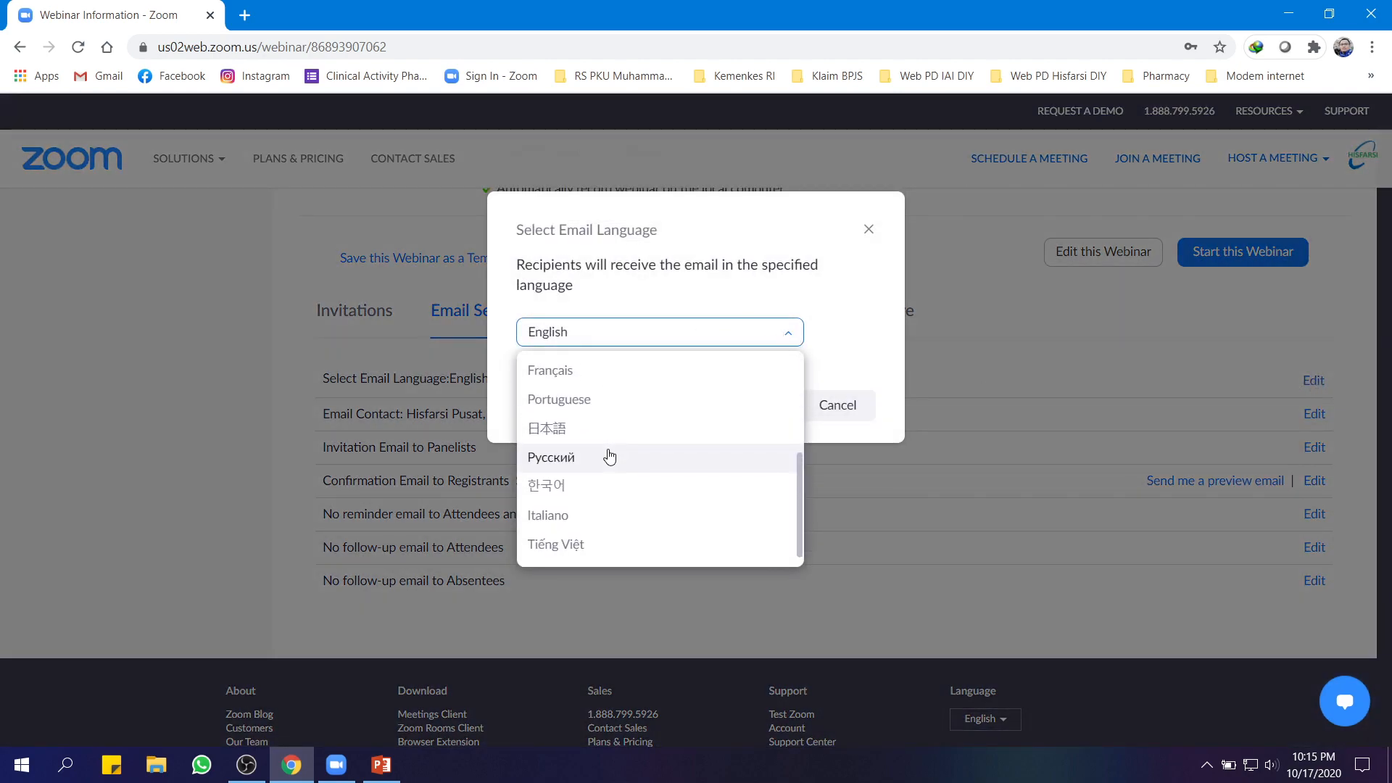
pyautogui.scroll(3, 611, 453)
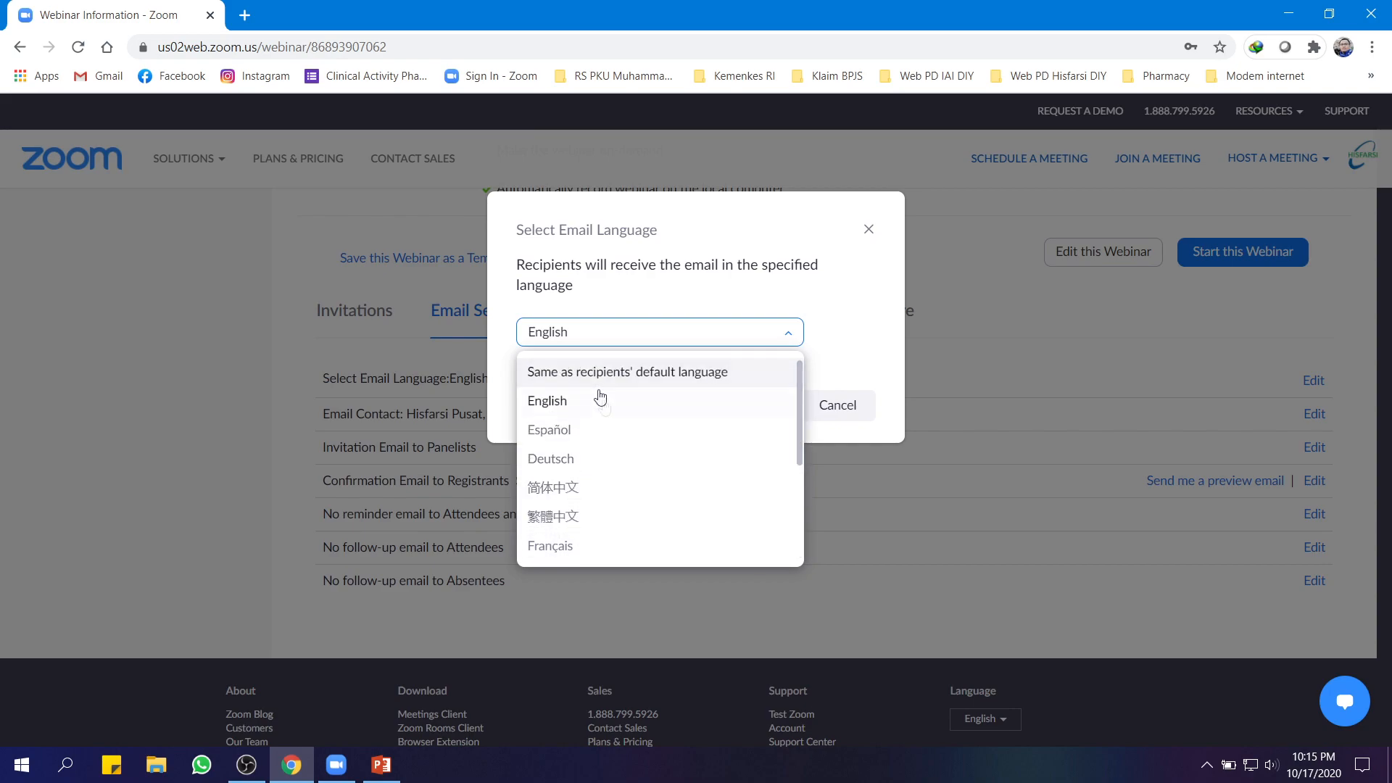
pyautogui.click(835, 357)
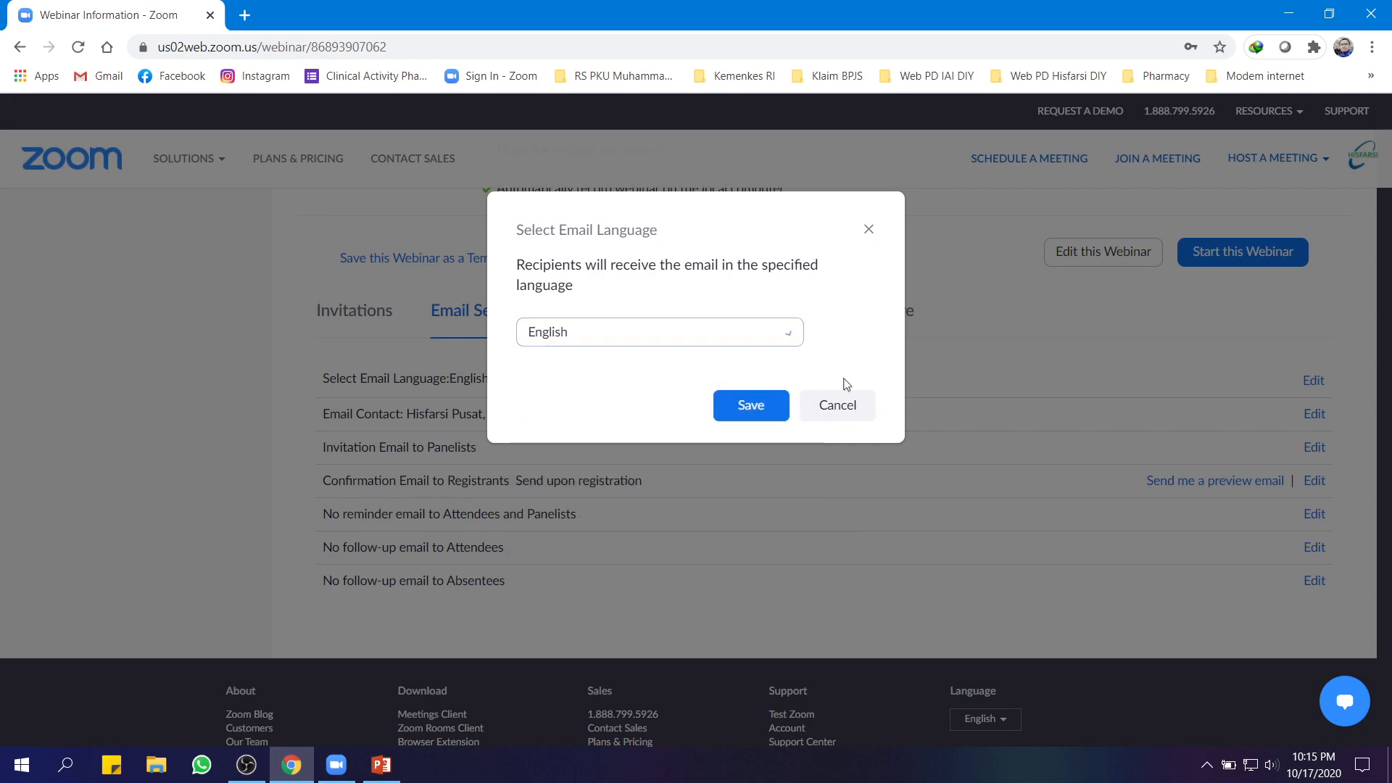
pyautogui.click(842, 411)
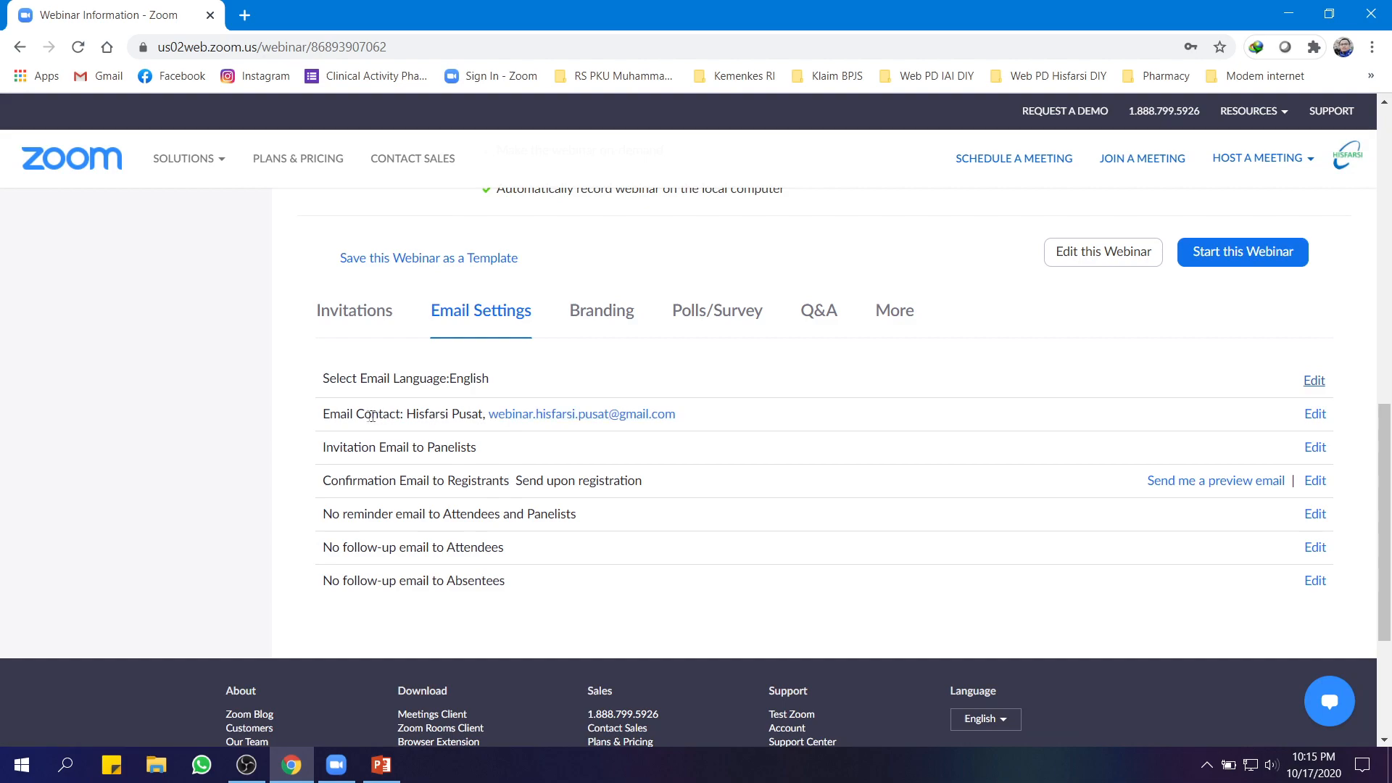
pyautogui.click(1316, 415)
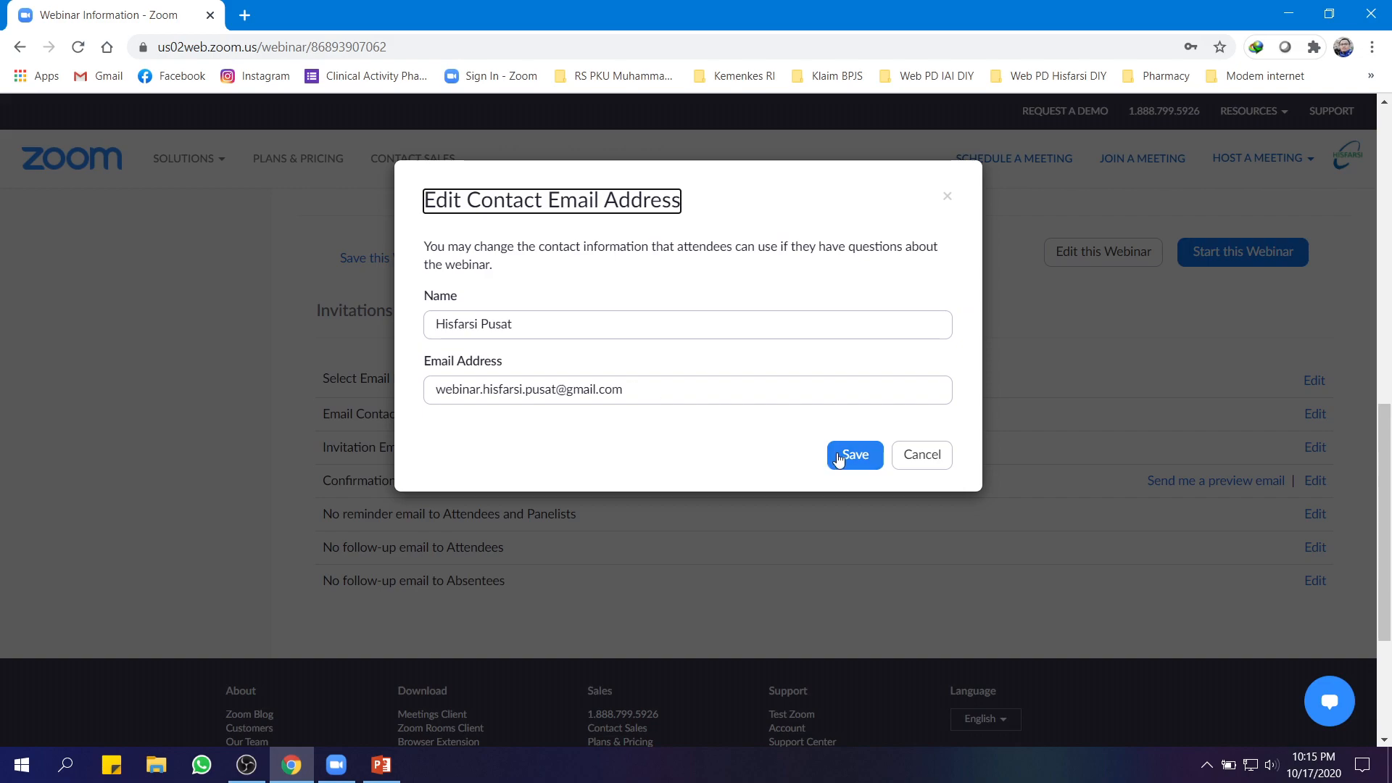
pyautogui.click(931, 463)
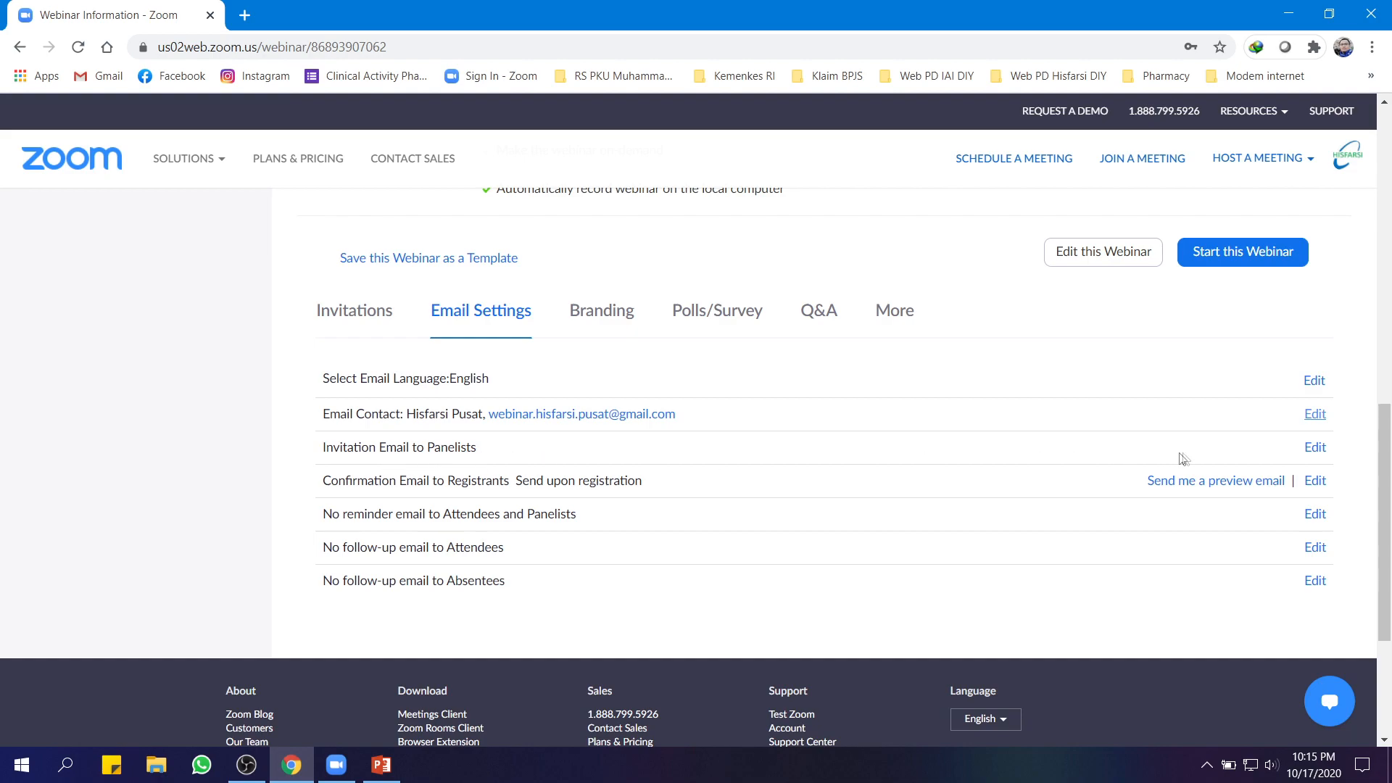
pyautogui.click(1315, 447)
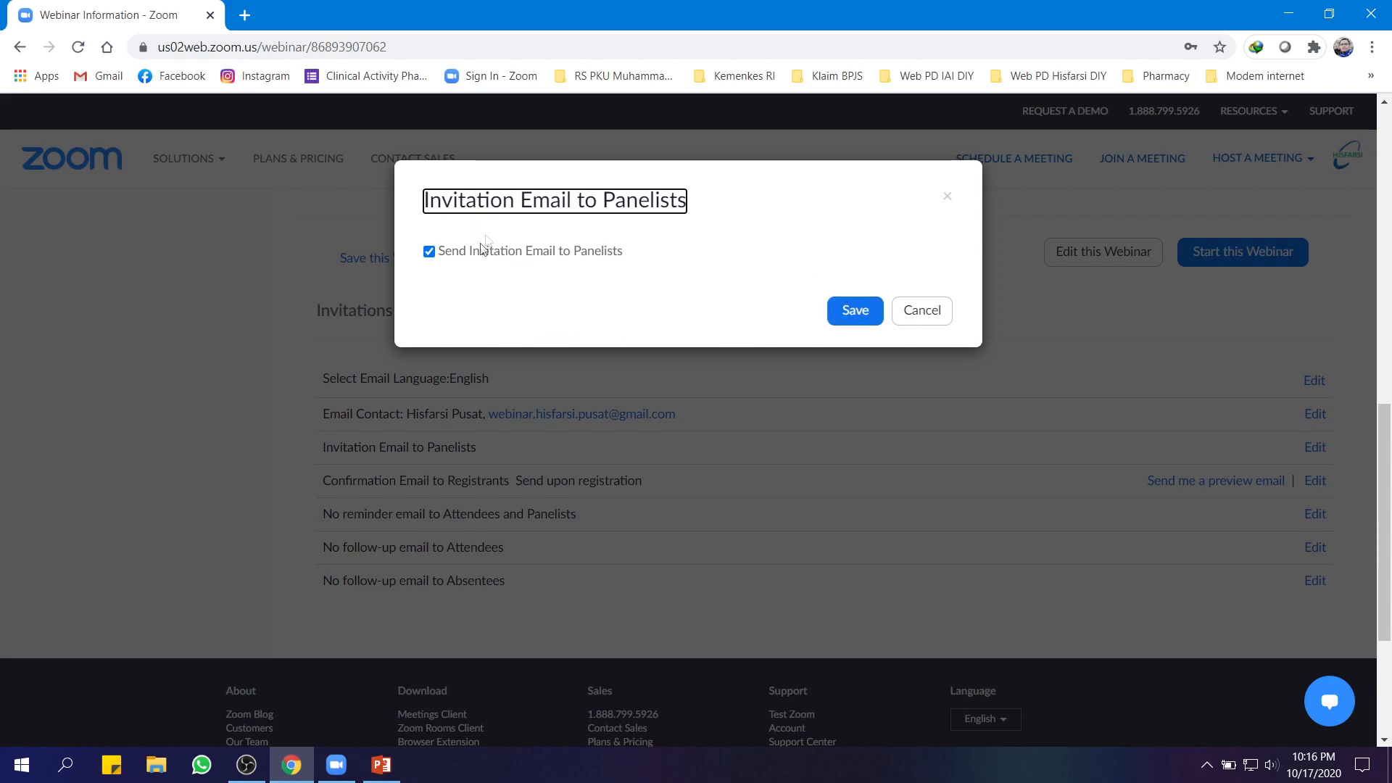
pyautogui.click(915, 315)
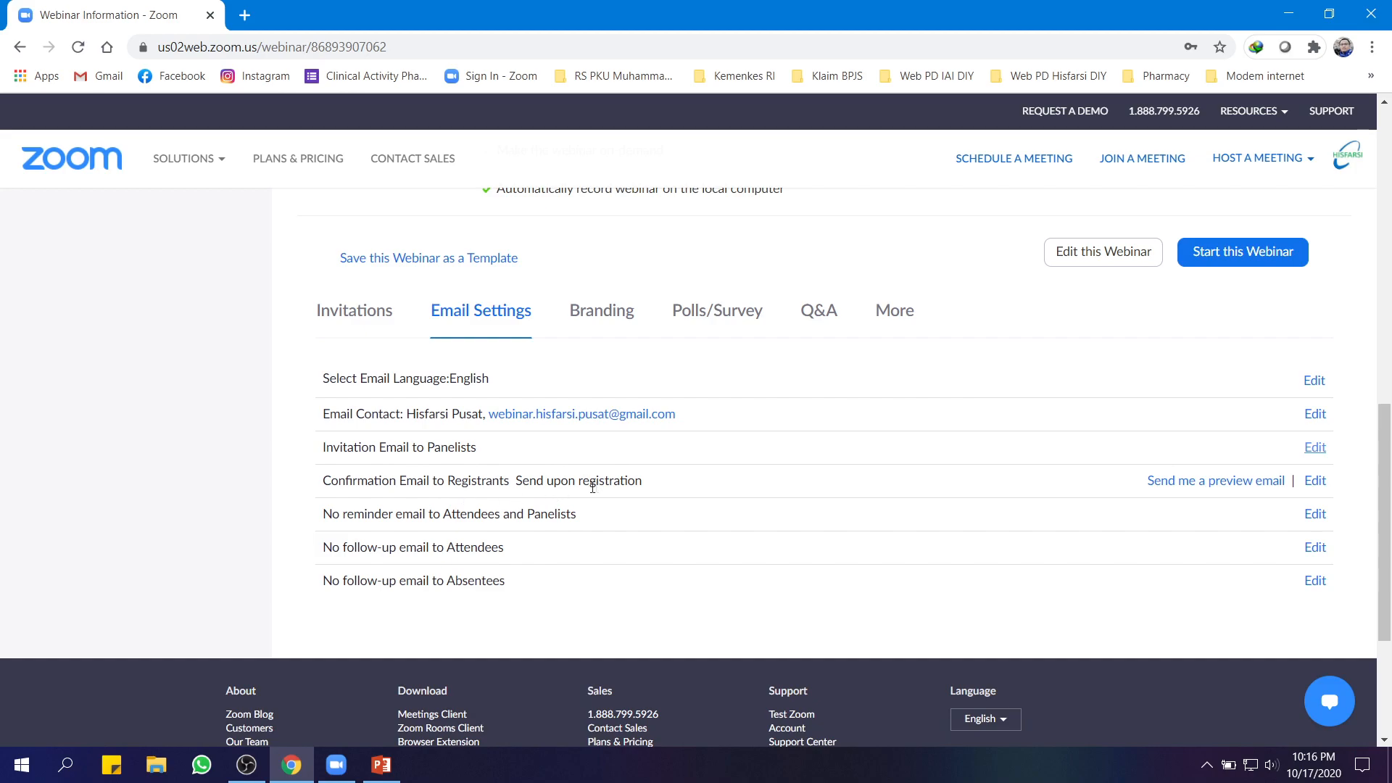
pyautogui.click(1318, 483)
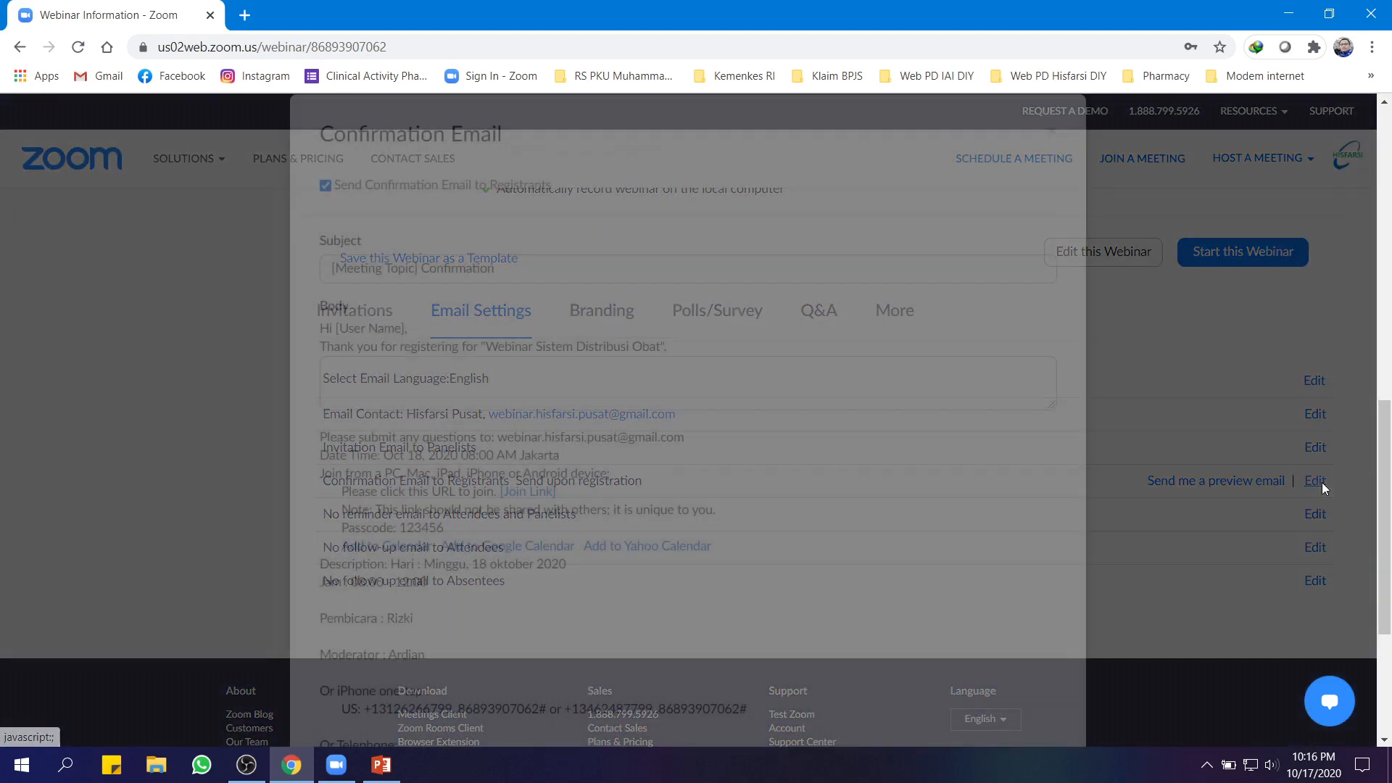
pyautogui.scroll(3, 675, 347)
pyautogui.scroll(-3, 673, 346)
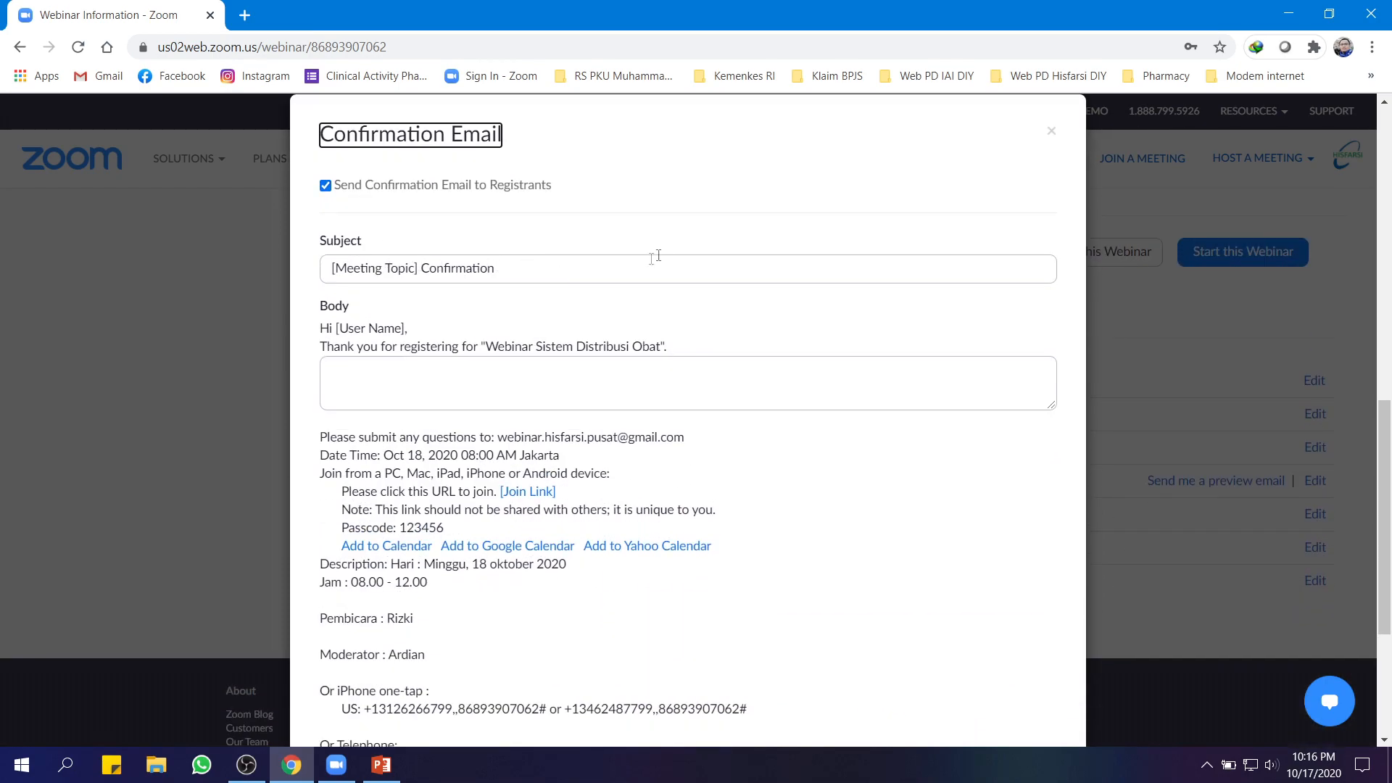
pyautogui.click(354, 373)
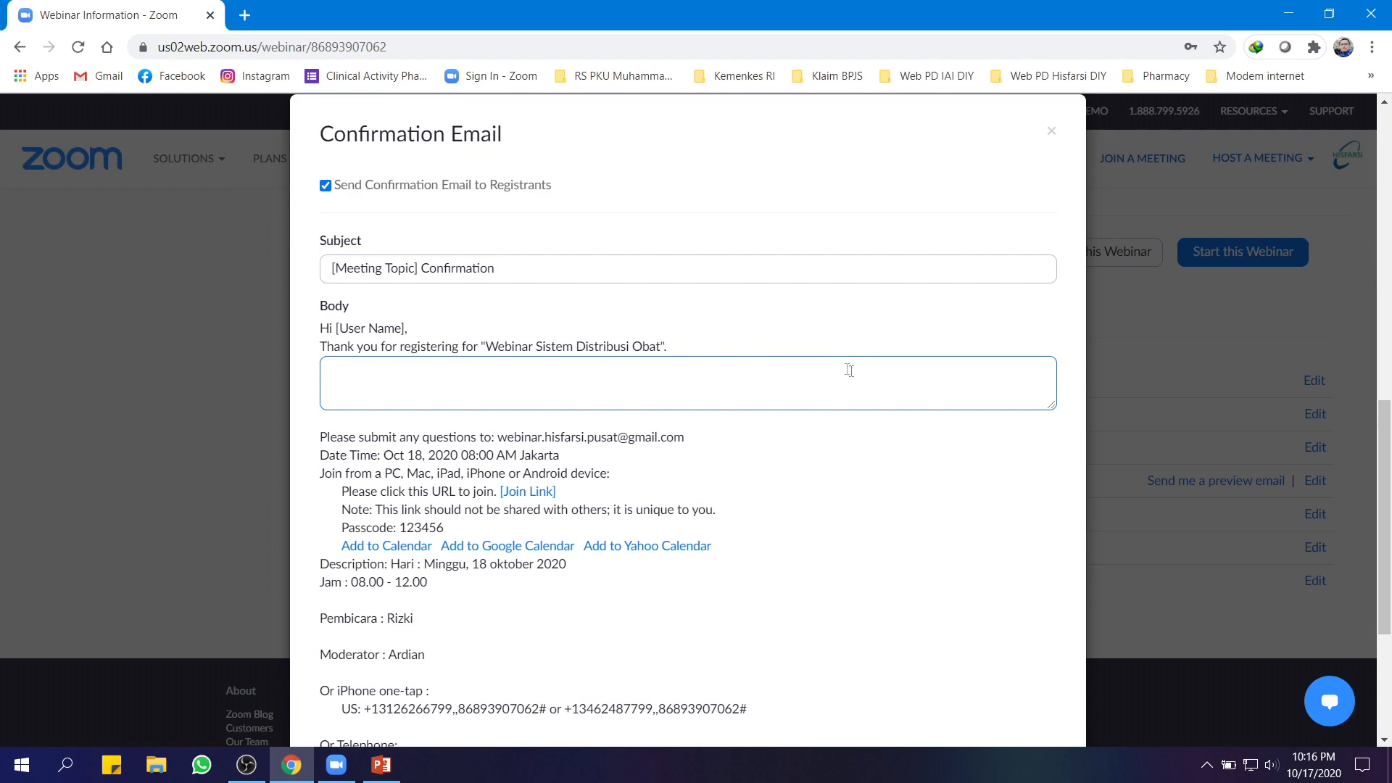
pyautogui.scroll(-4, 727, 401)
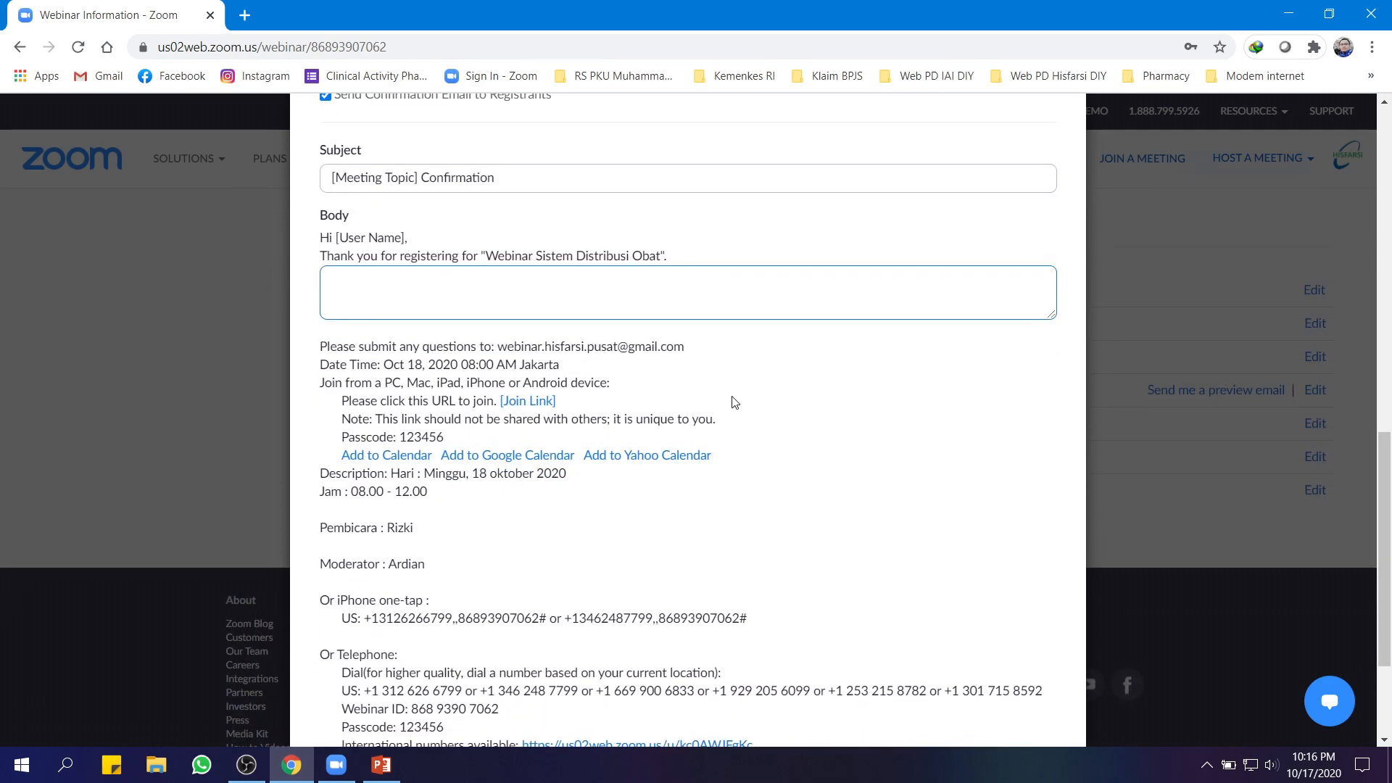
pyautogui.scroll(8, 610, 488)
pyautogui.scroll(-2, 690, 498)
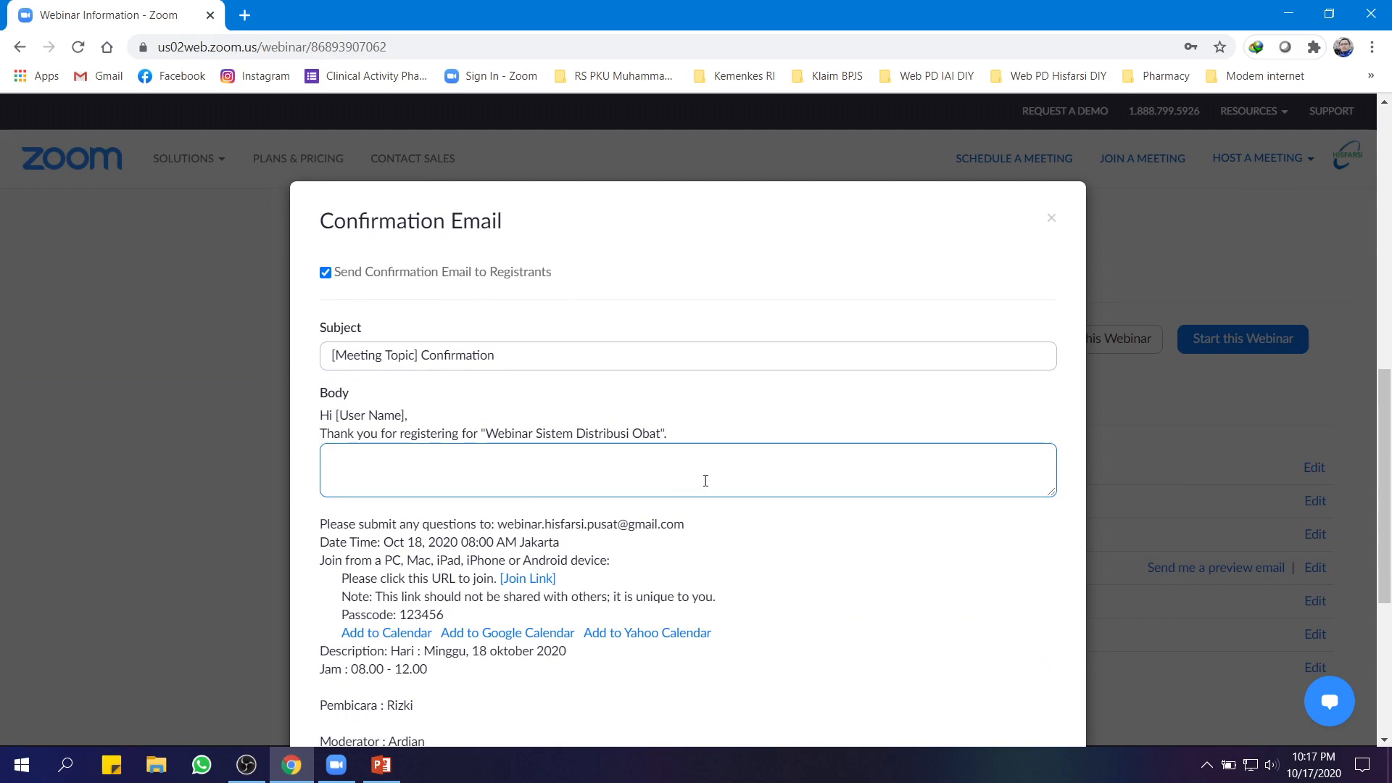
pyautogui.scroll(-3, 707, 486)
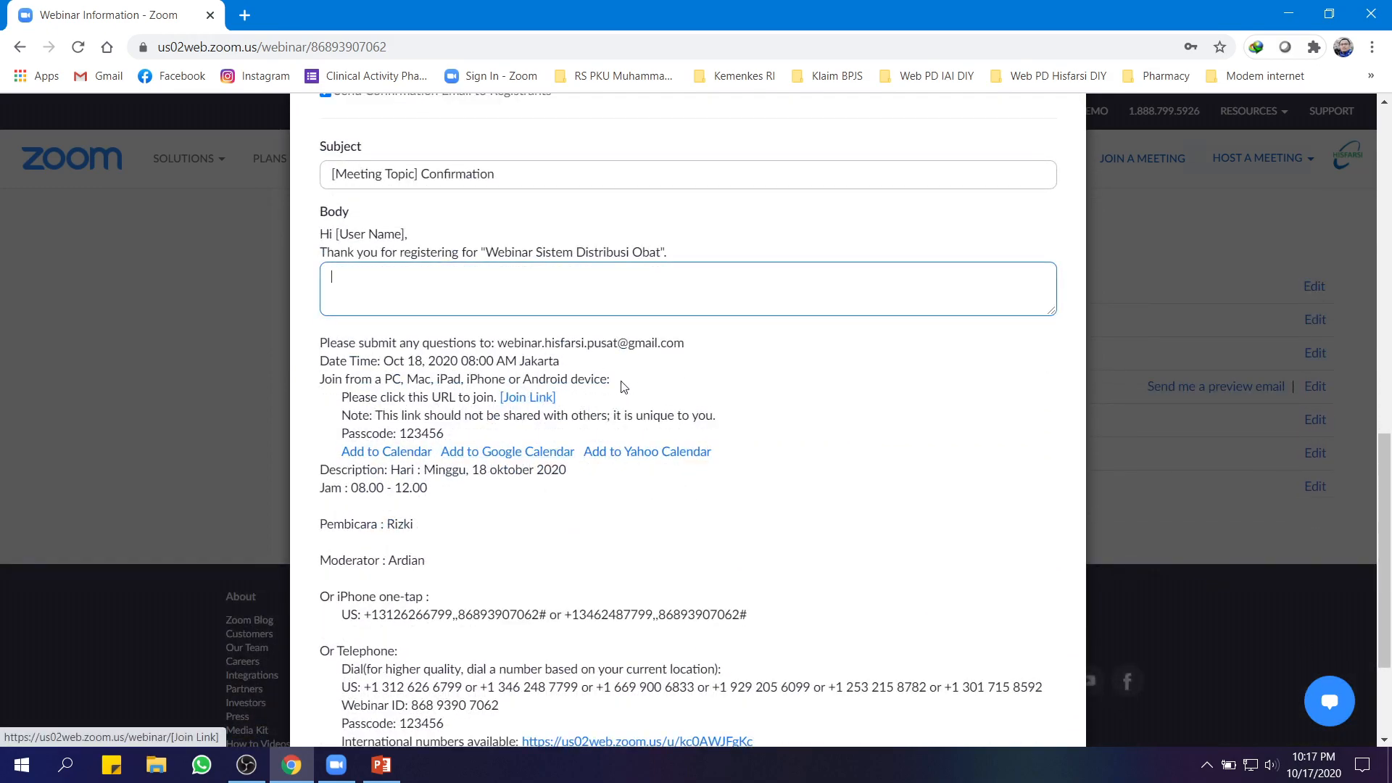
pyautogui.scroll(2, 593, 216)
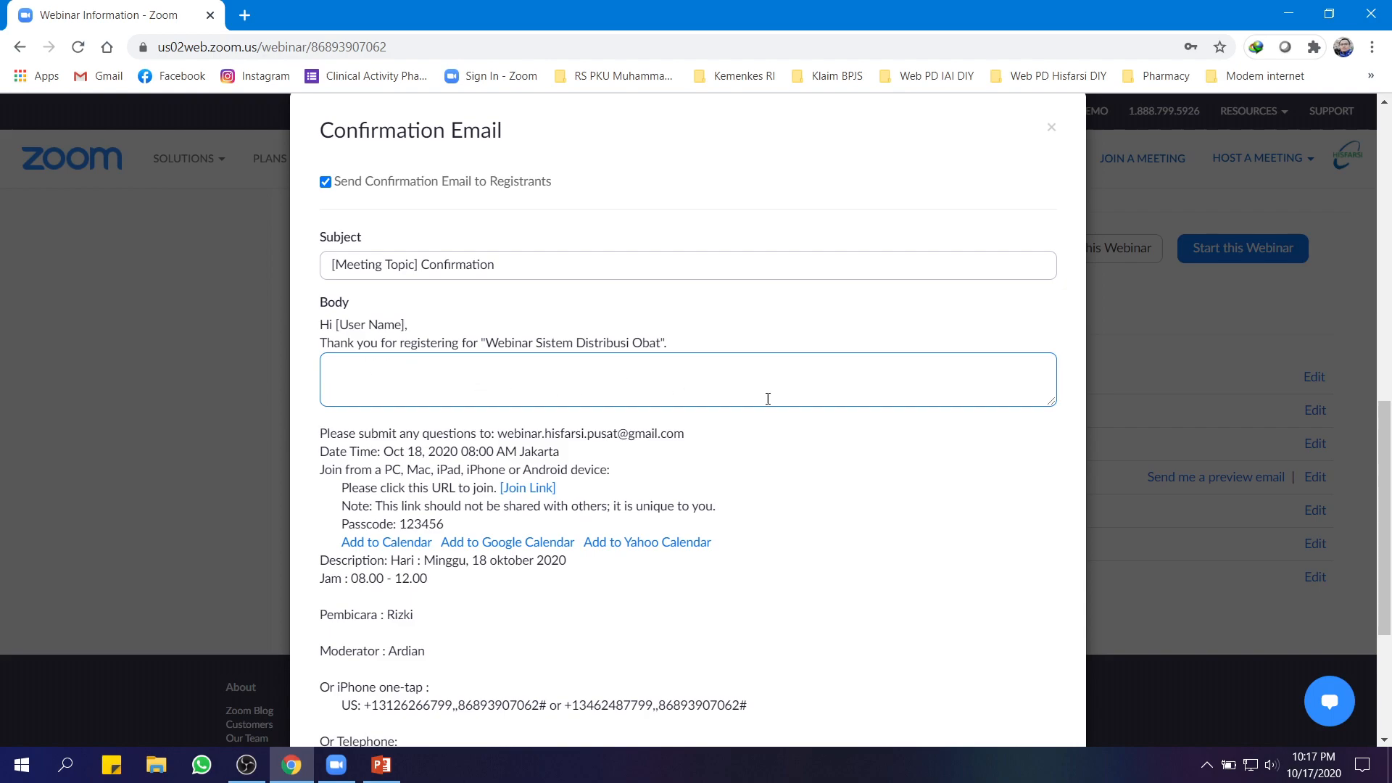
pyautogui.scroll(-1, 727, 407)
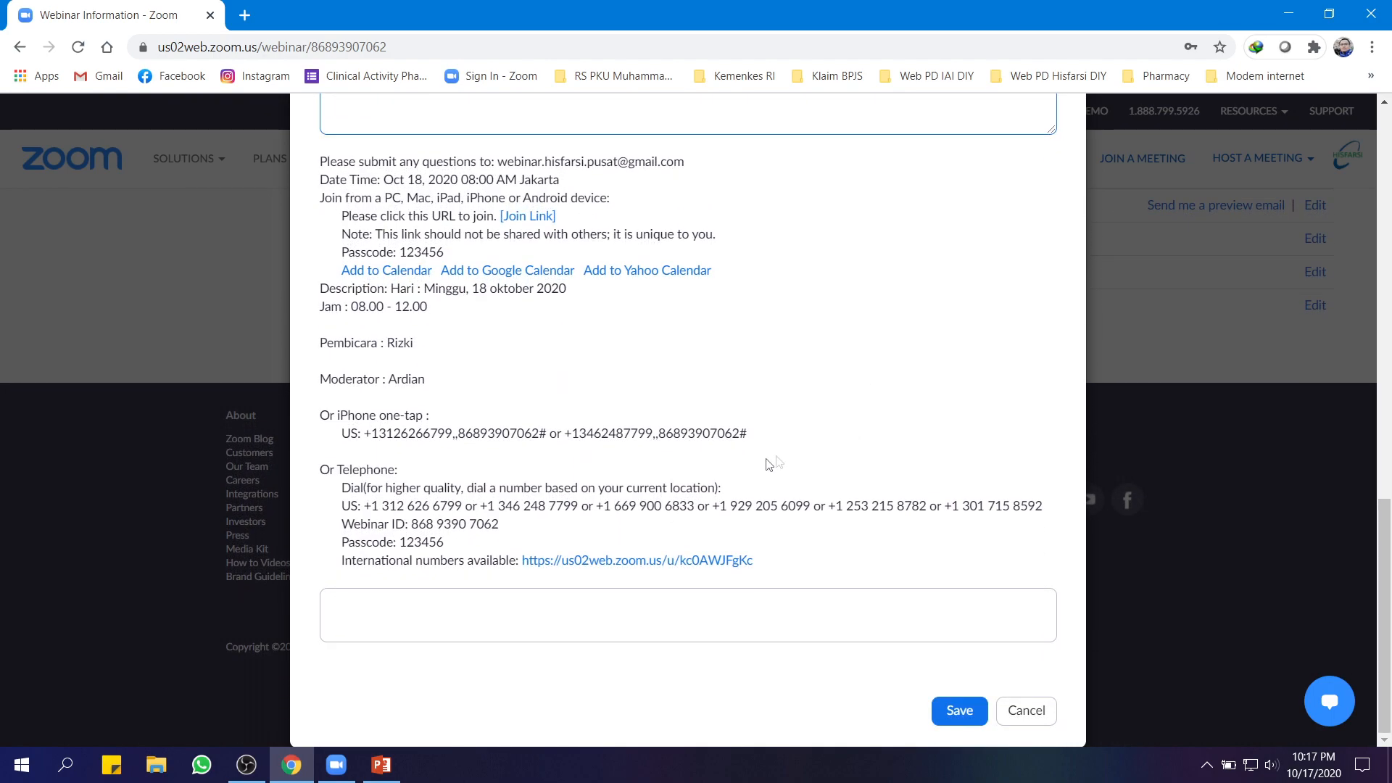
pyautogui.click(546, 602)
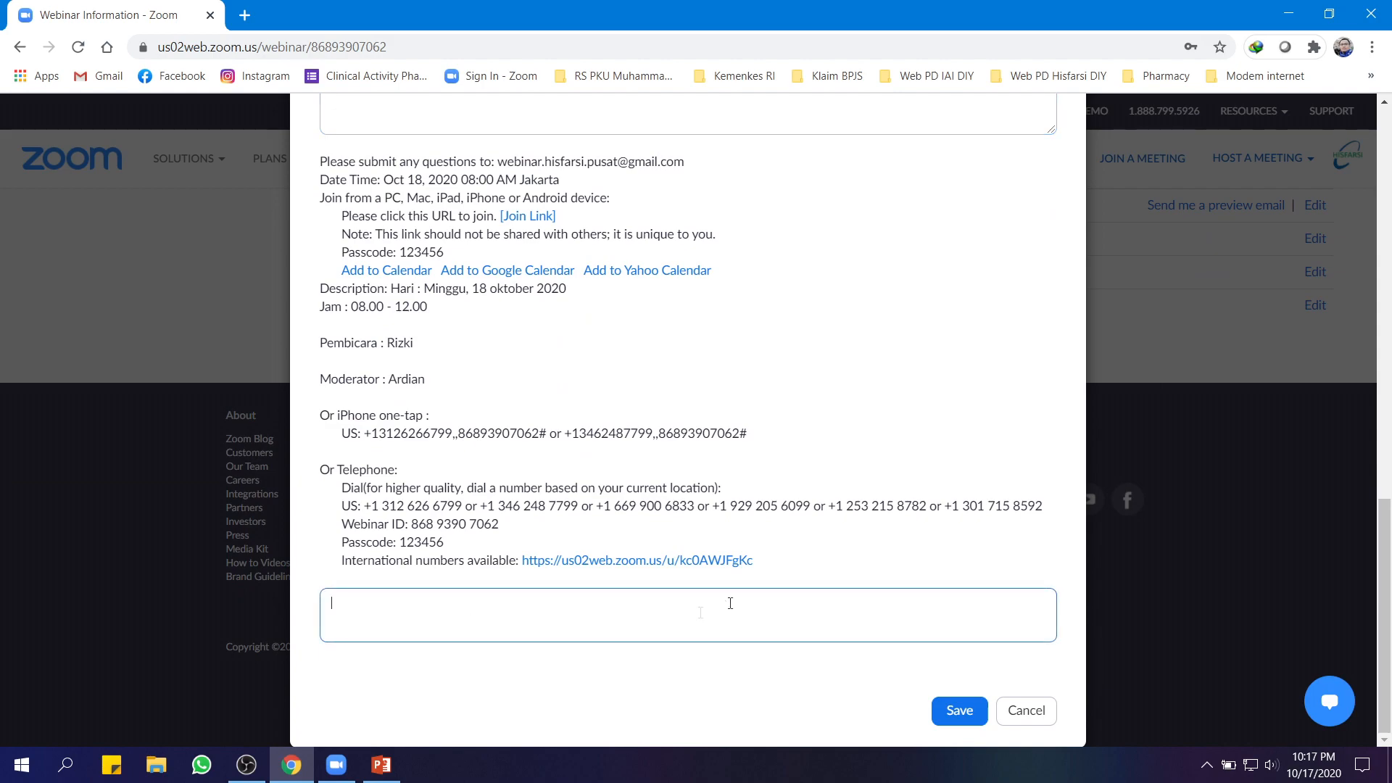
pyautogui.click(1056, 711)
pyautogui.scroll(2, 1072, 681)
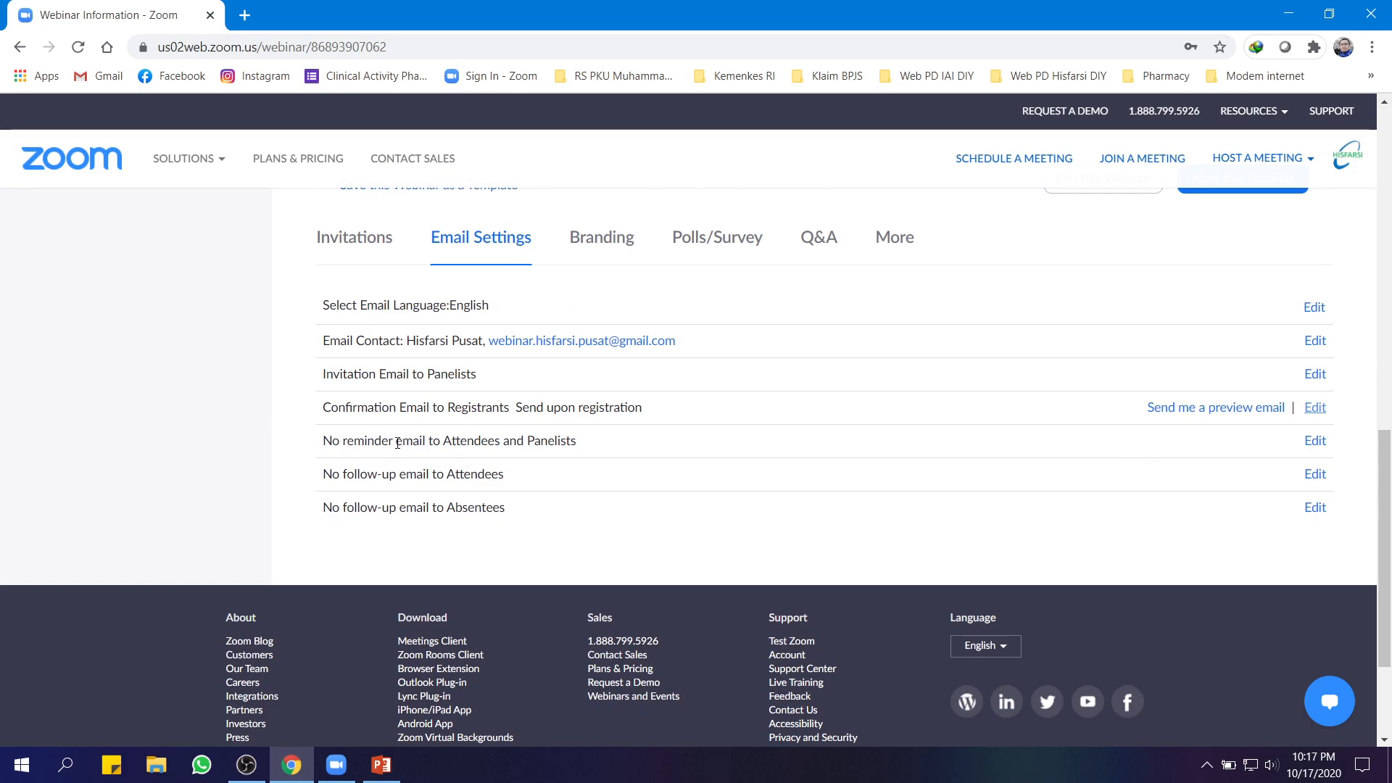
# Set reminder emails for 1 hour and 1 day before the webinar and save
pyautogui.click(1321, 444)
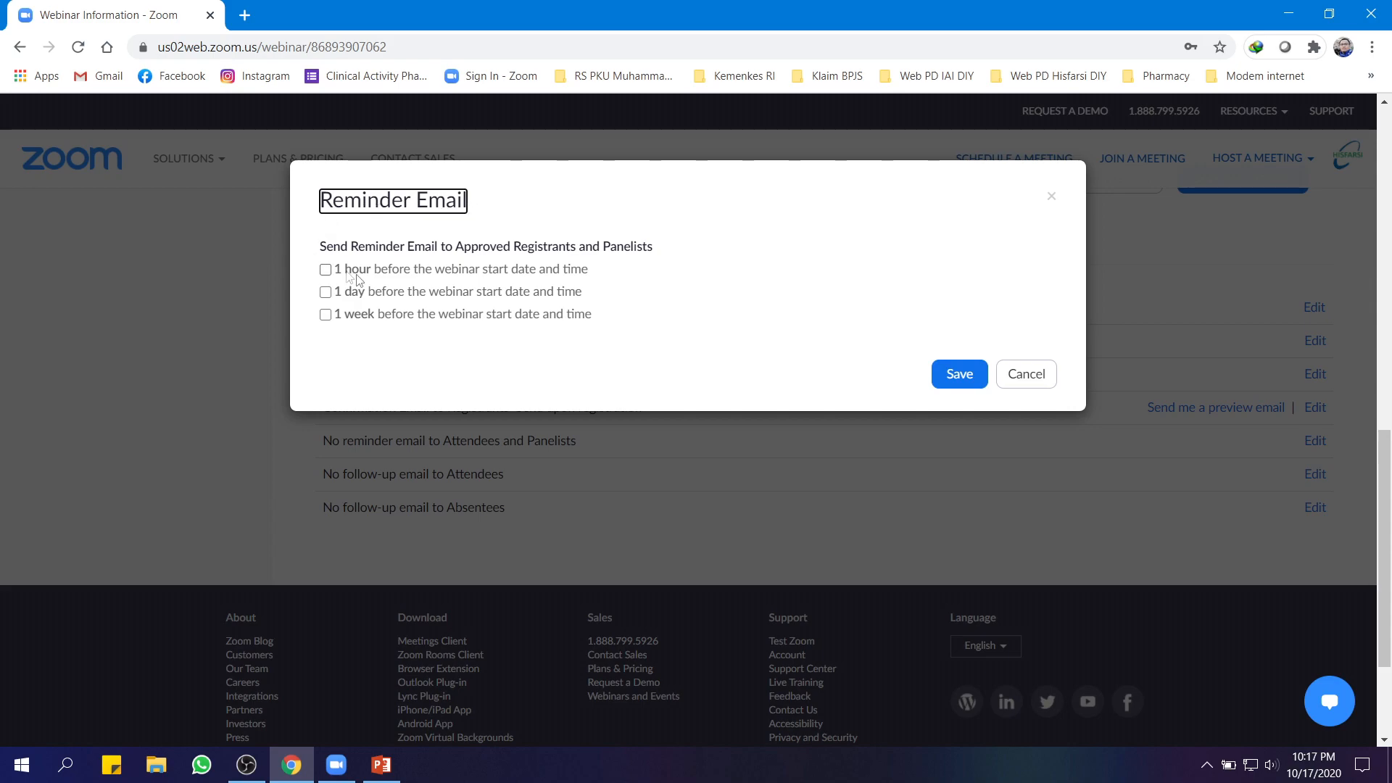
pyautogui.click(326, 271)
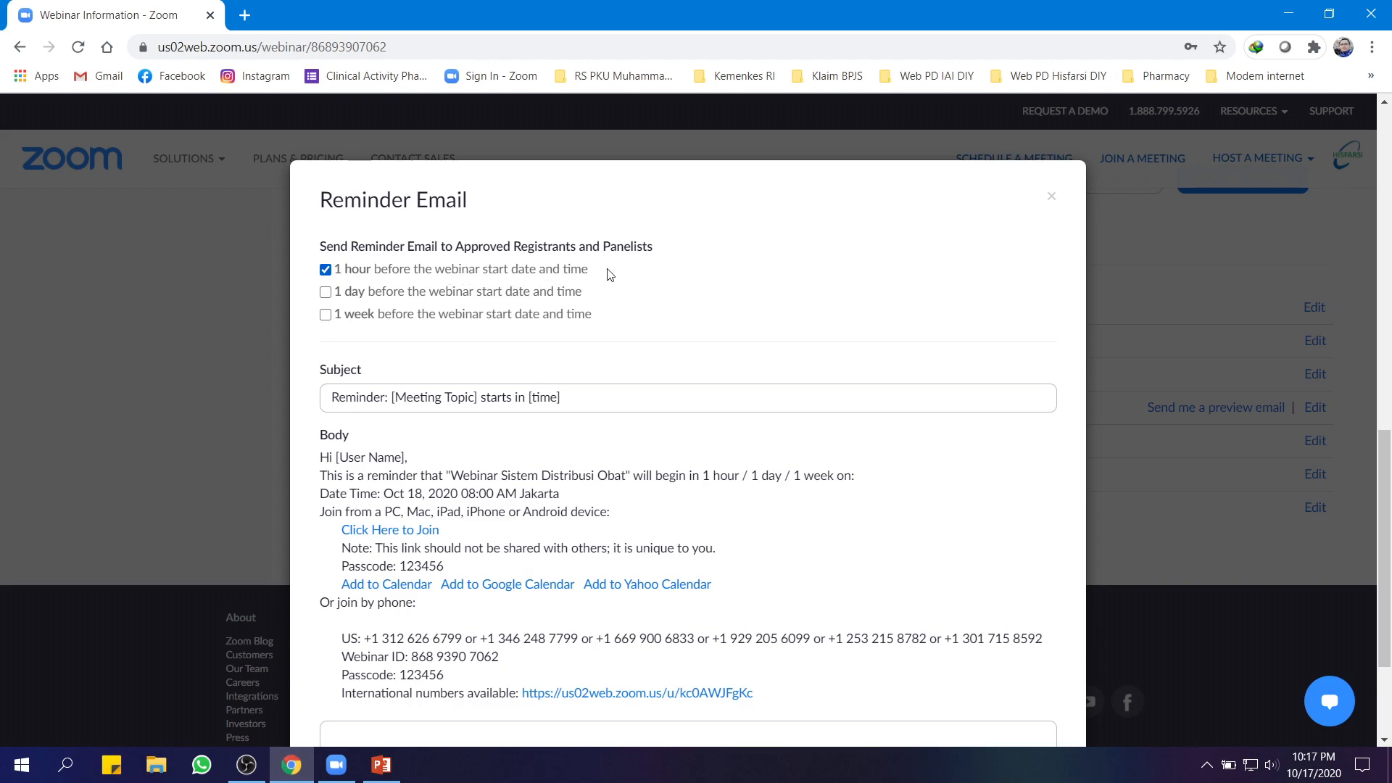
pyautogui.click(326, 293)
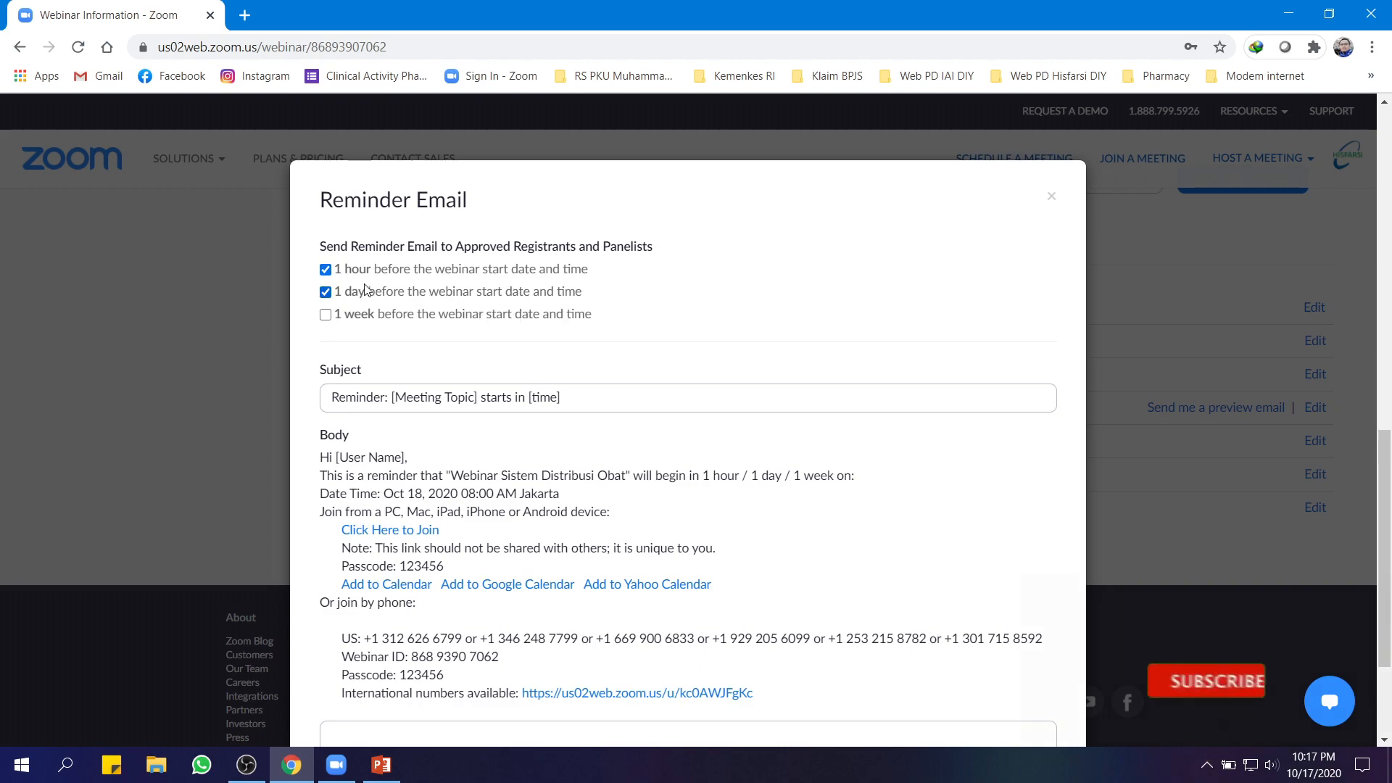
pyautogui.scroll(-3, 795, 285)
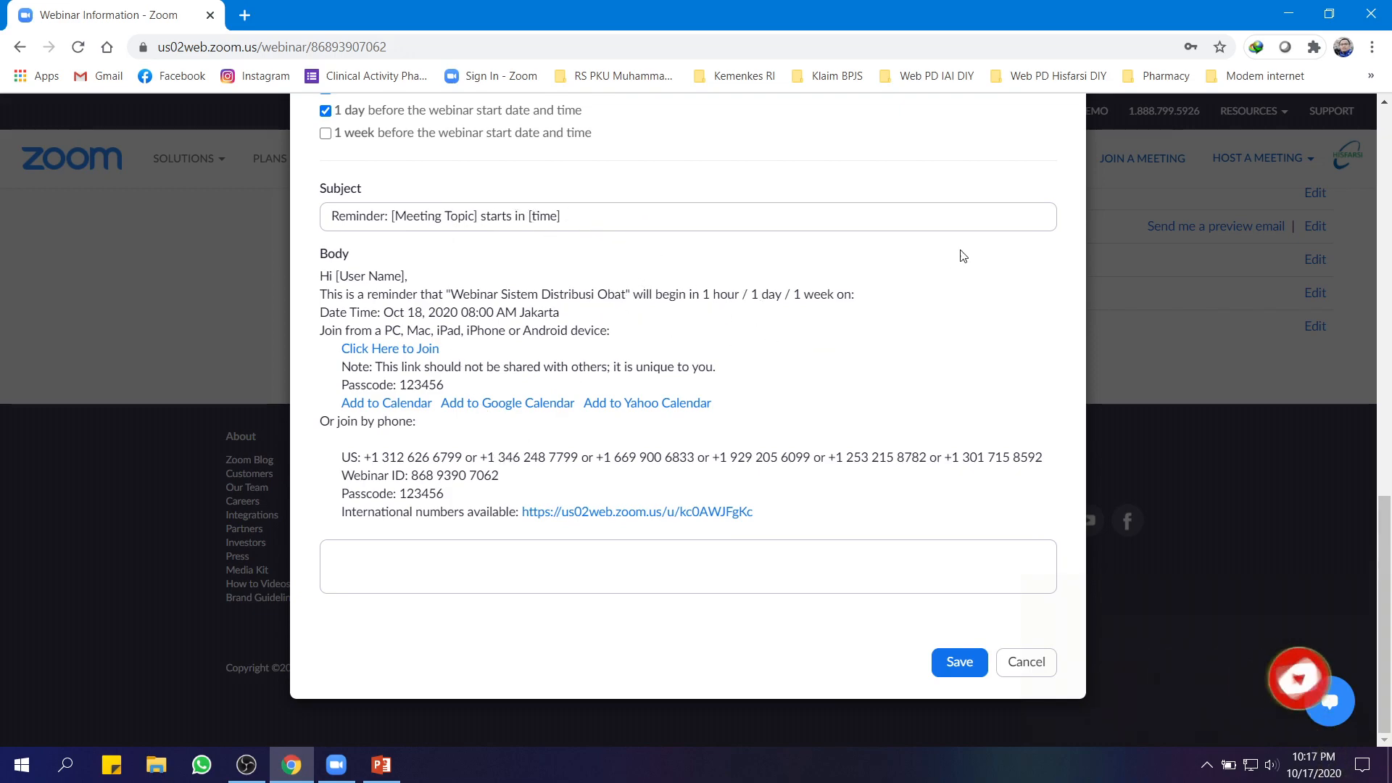
pyautogui.click(383, 568)
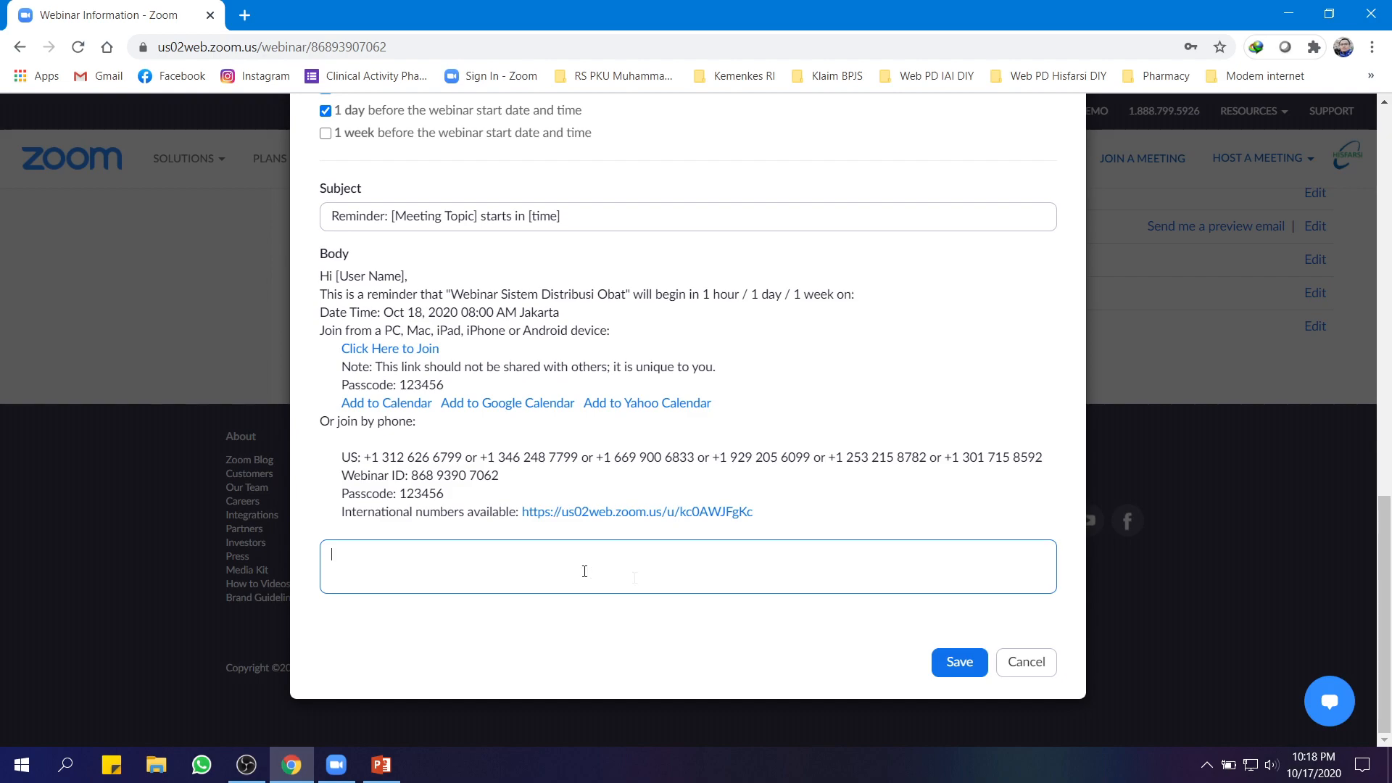
pyautogui.scroll(3, 327, 218)
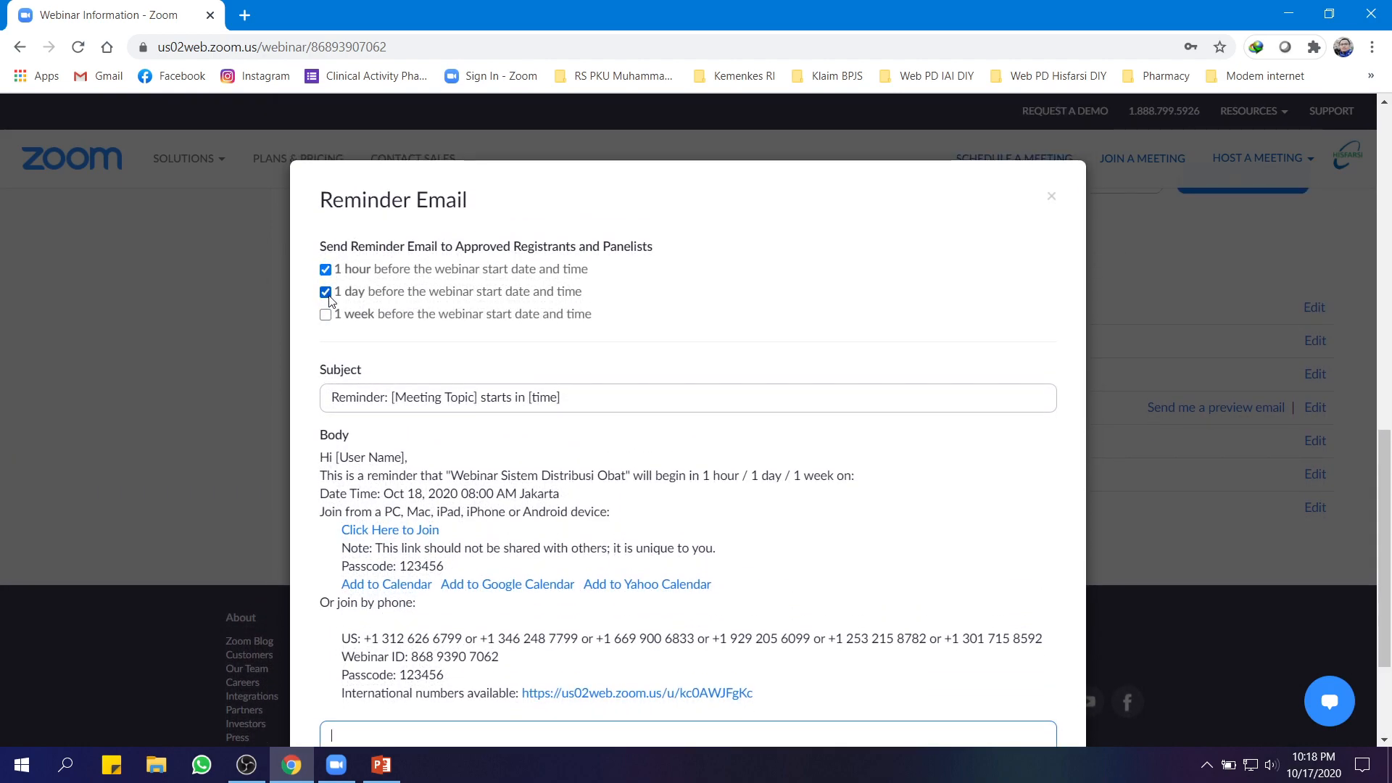
pyautogui.scroll(-3, 955, 585)
pyautogui.click(960, 661)
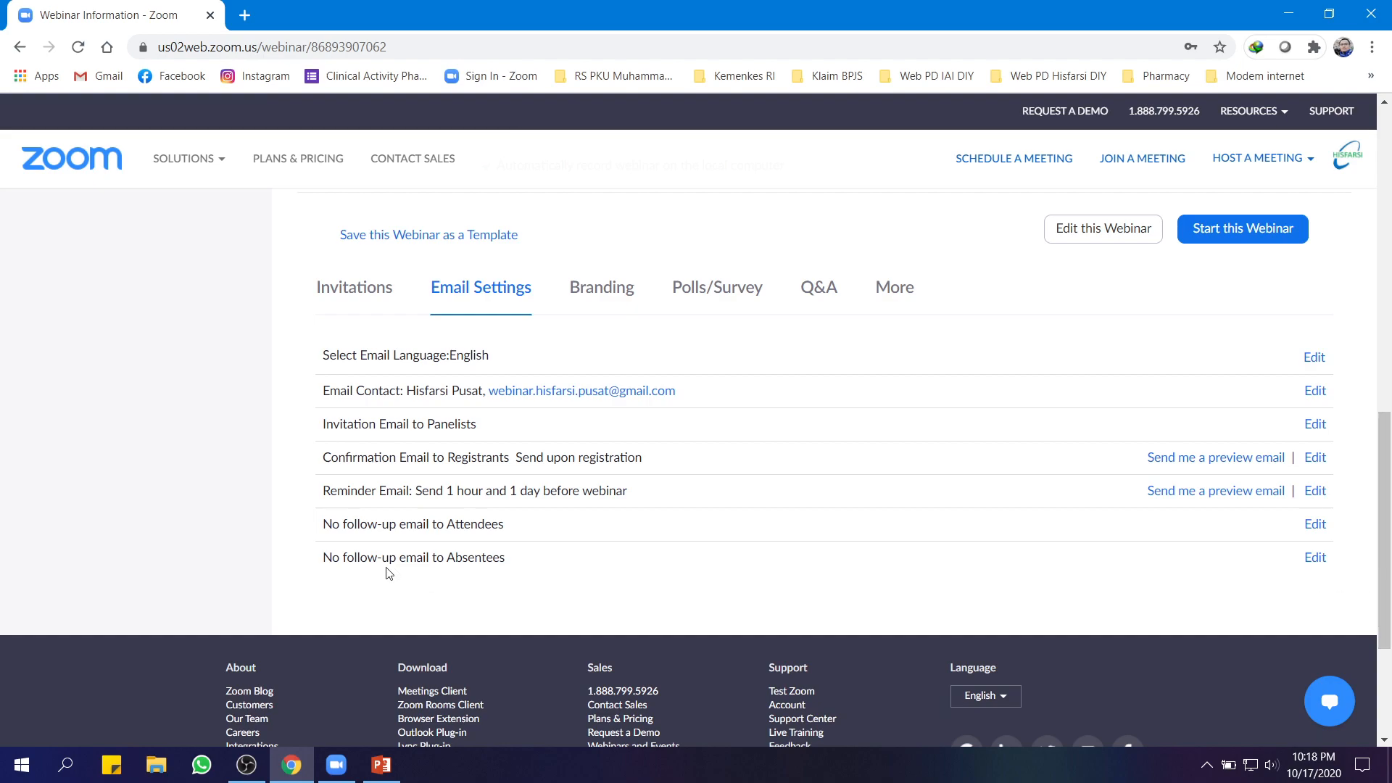
# Try the attendees follow-up email at 1 day after the end date, then cancel without saving
pyautogui.click(1316, 524)
pyautogui.click(374, 251)
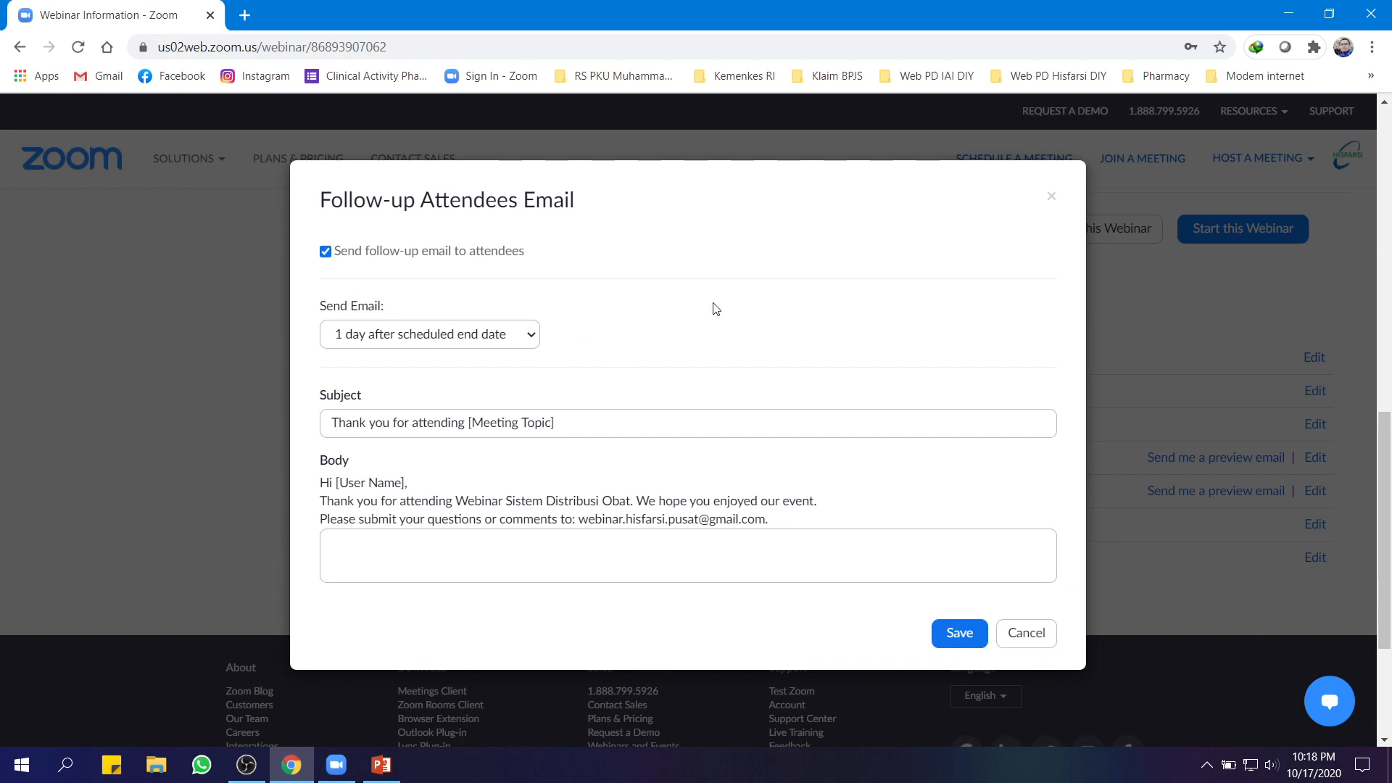
pyautogui.click(520, 340)
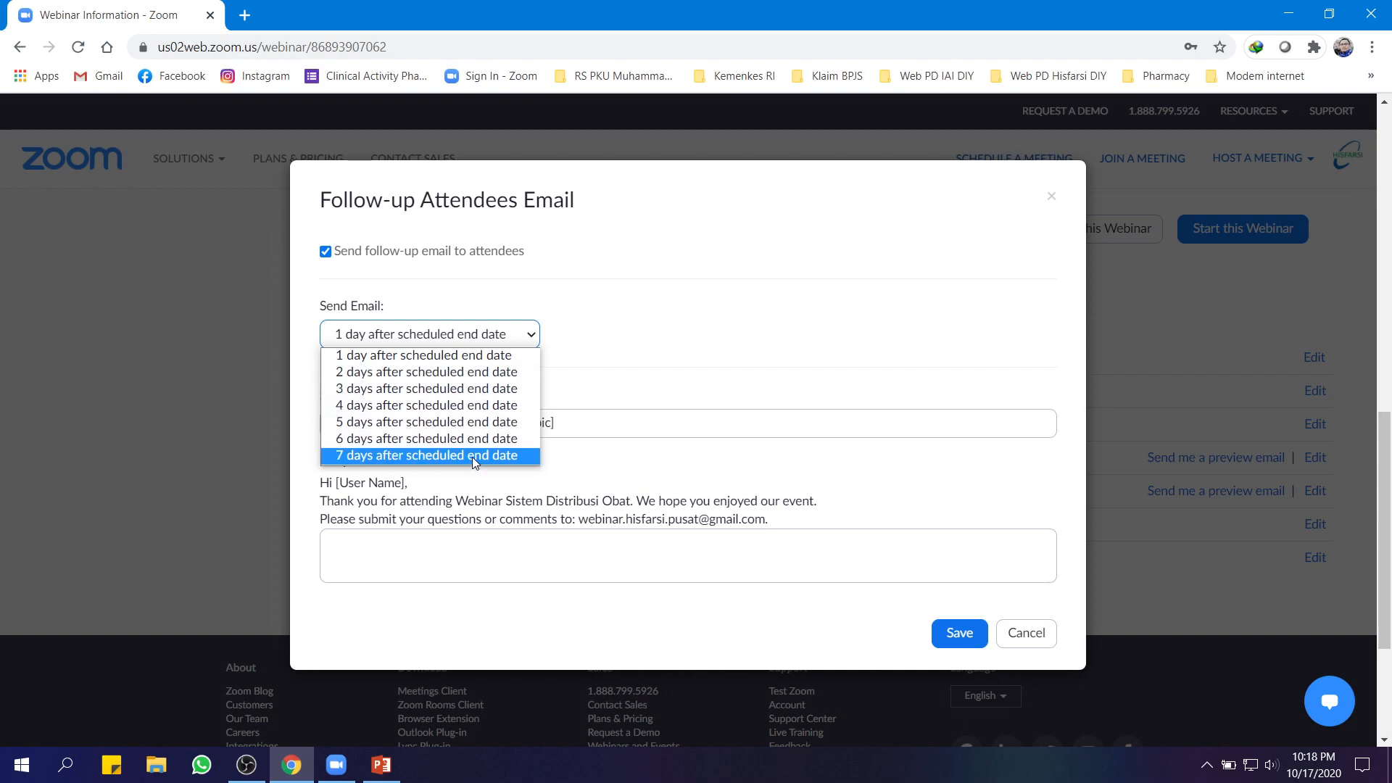
pyautogui.click(603, 372)
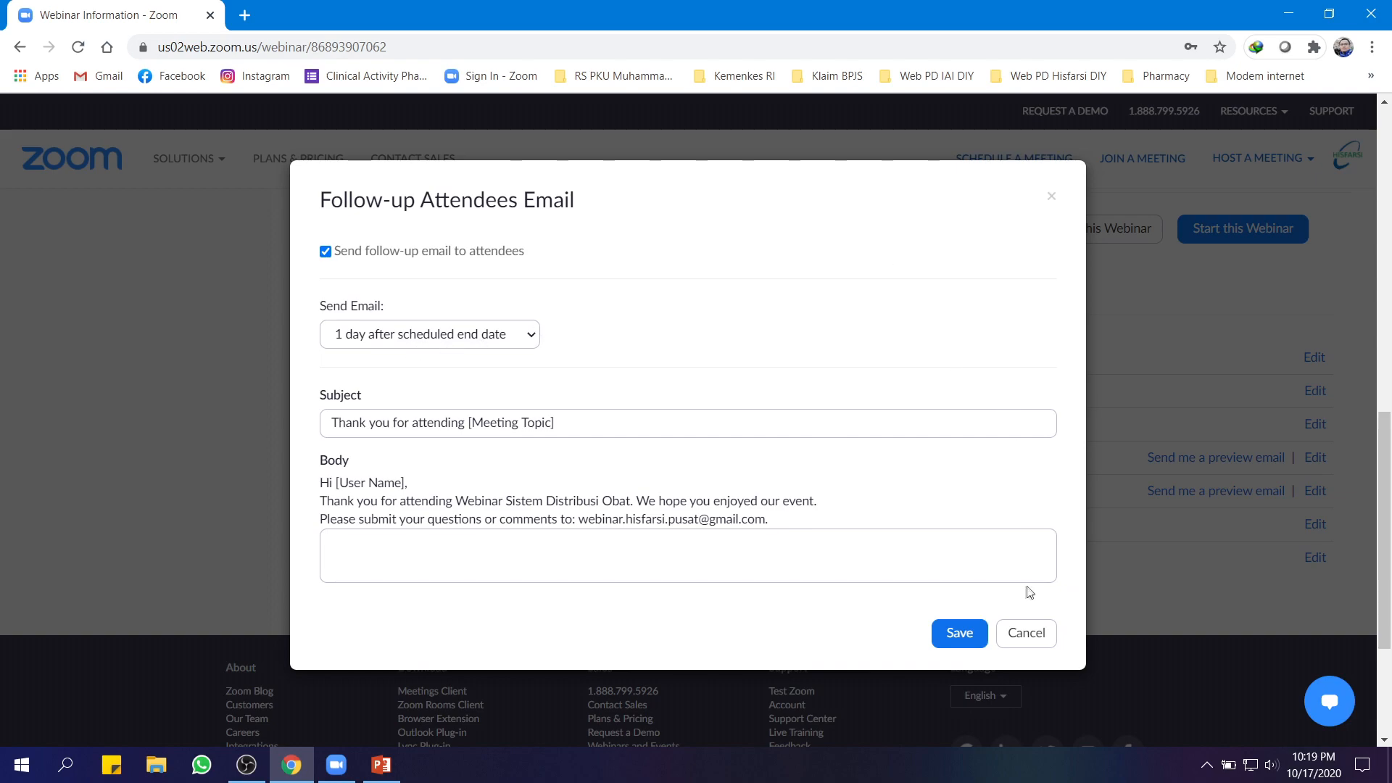
pyautogui.click(1032, 635)
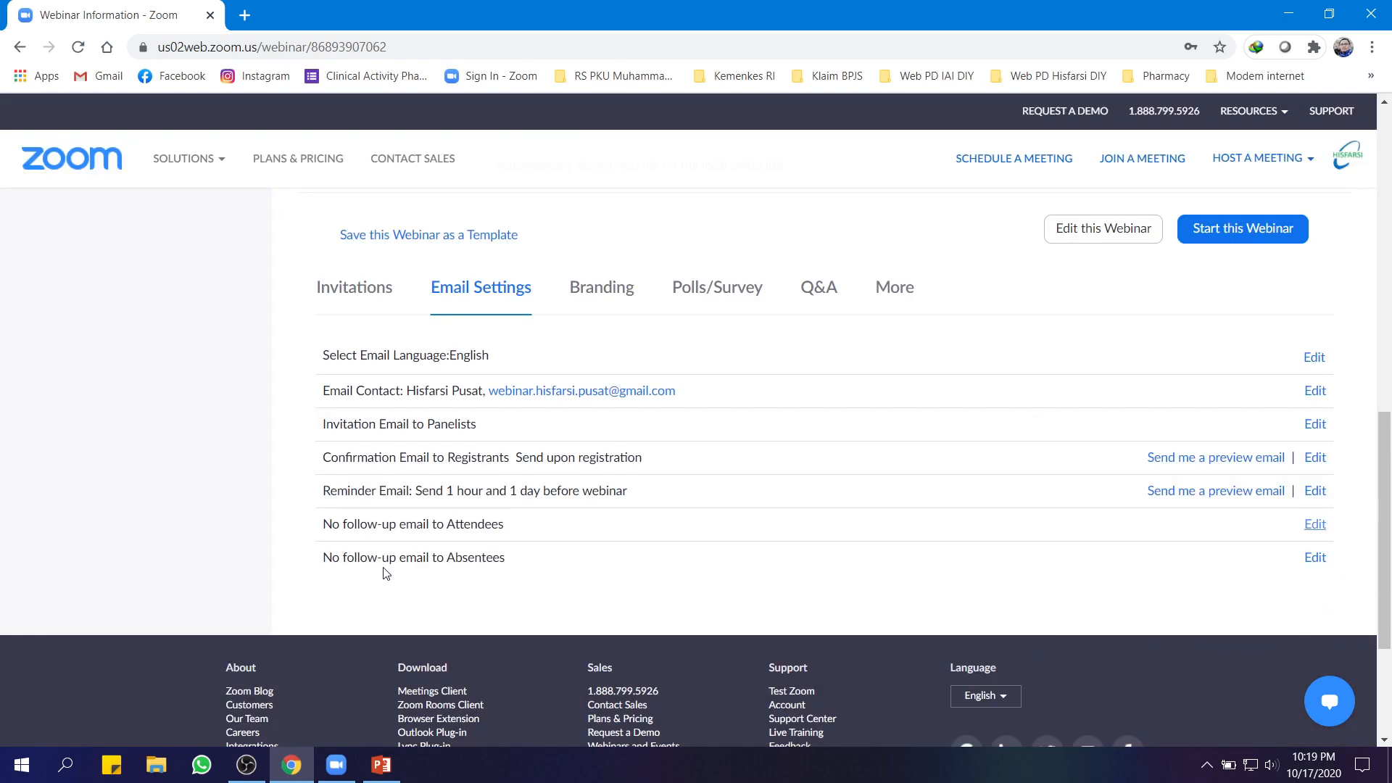
pyautogui.click(1316, 559)
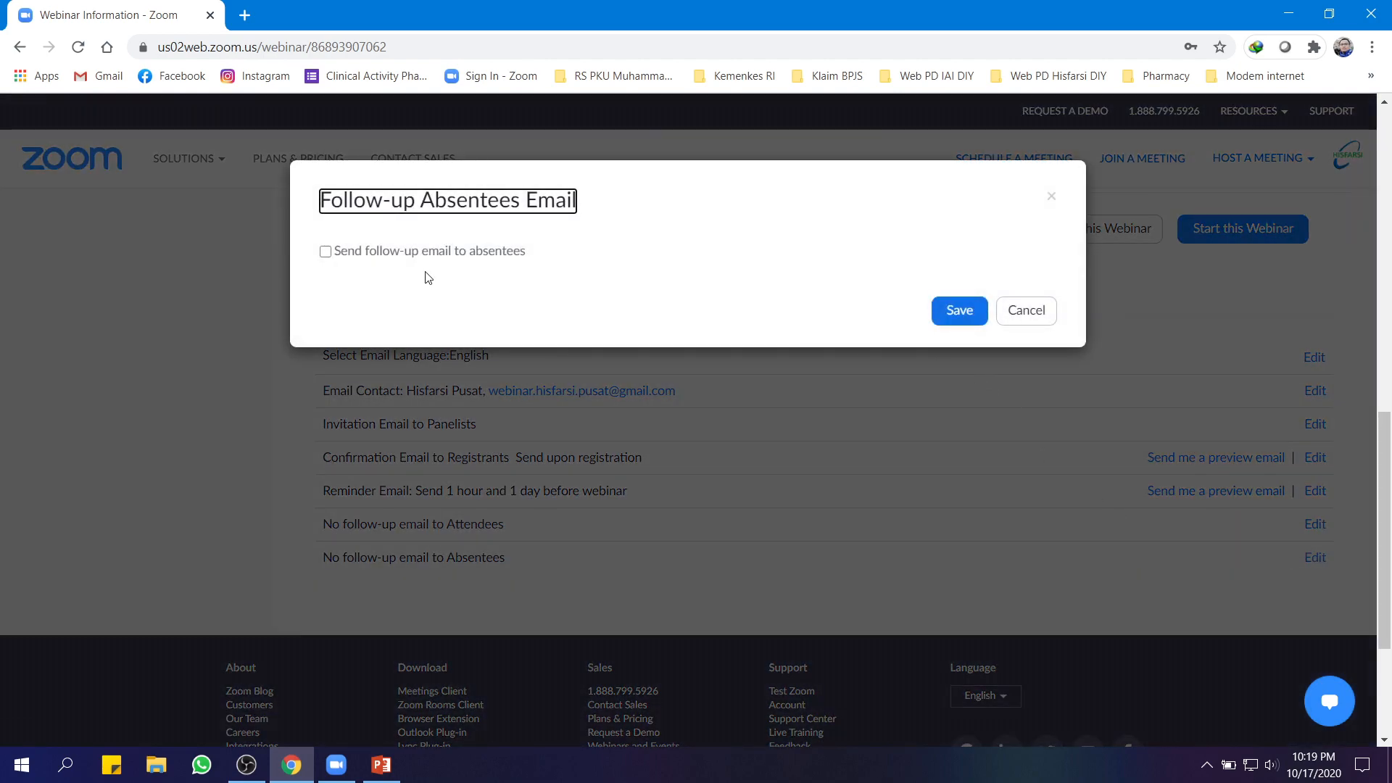
pyautogui.click(385, 255)
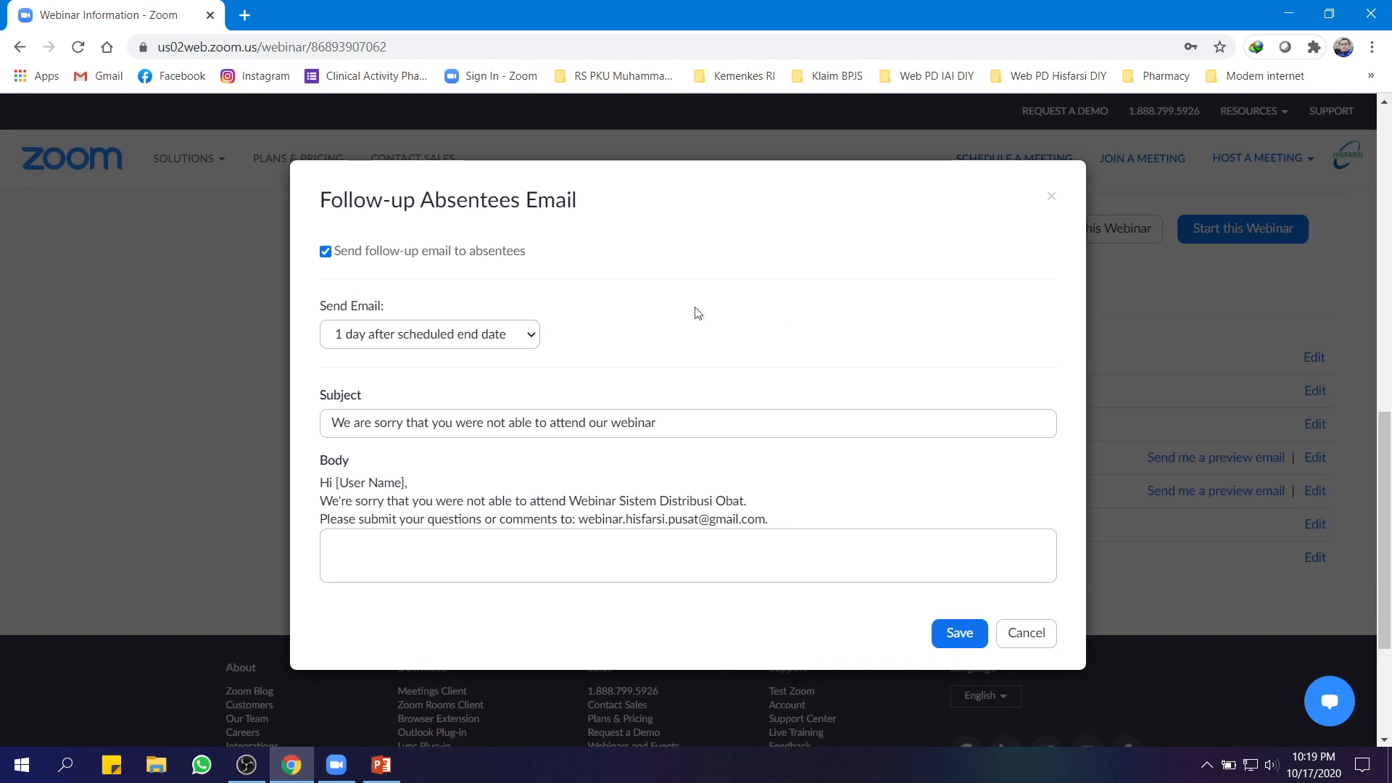
pyautogui.scroll(-2, 693, 310)
pyautogui.scroll(3, 712, 305)
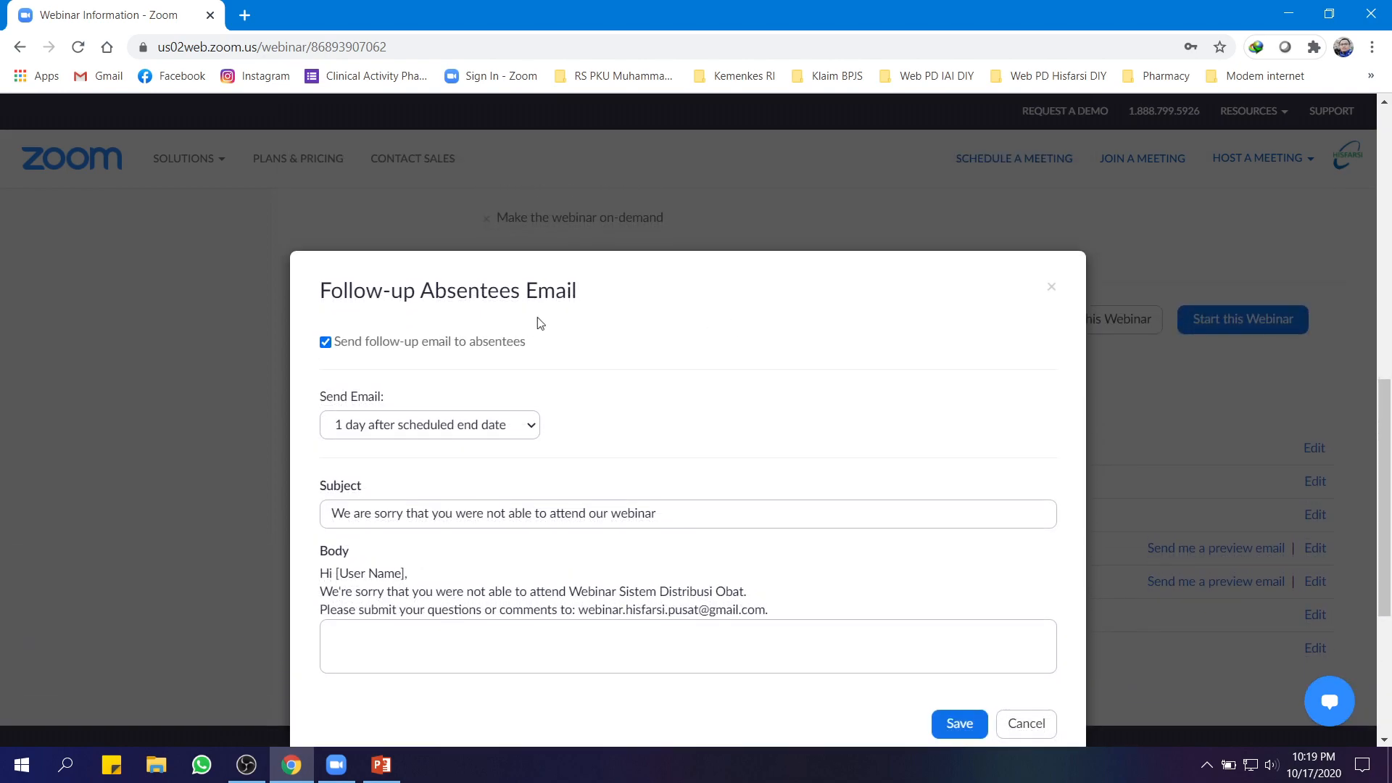
pyautogui.scroll(-3, 751, 384)
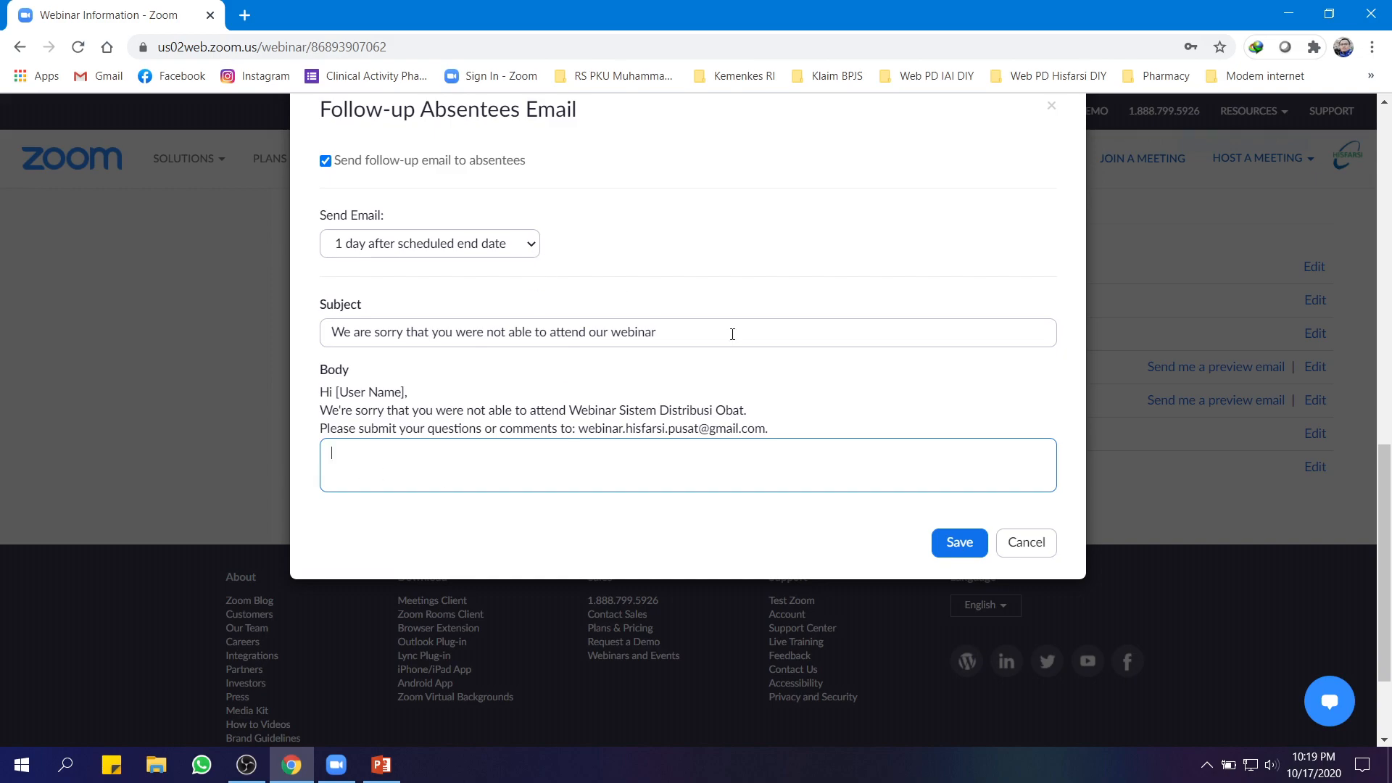
pyautogui.moveTo(656, 331); pyautogui.dragTo(573, 335)
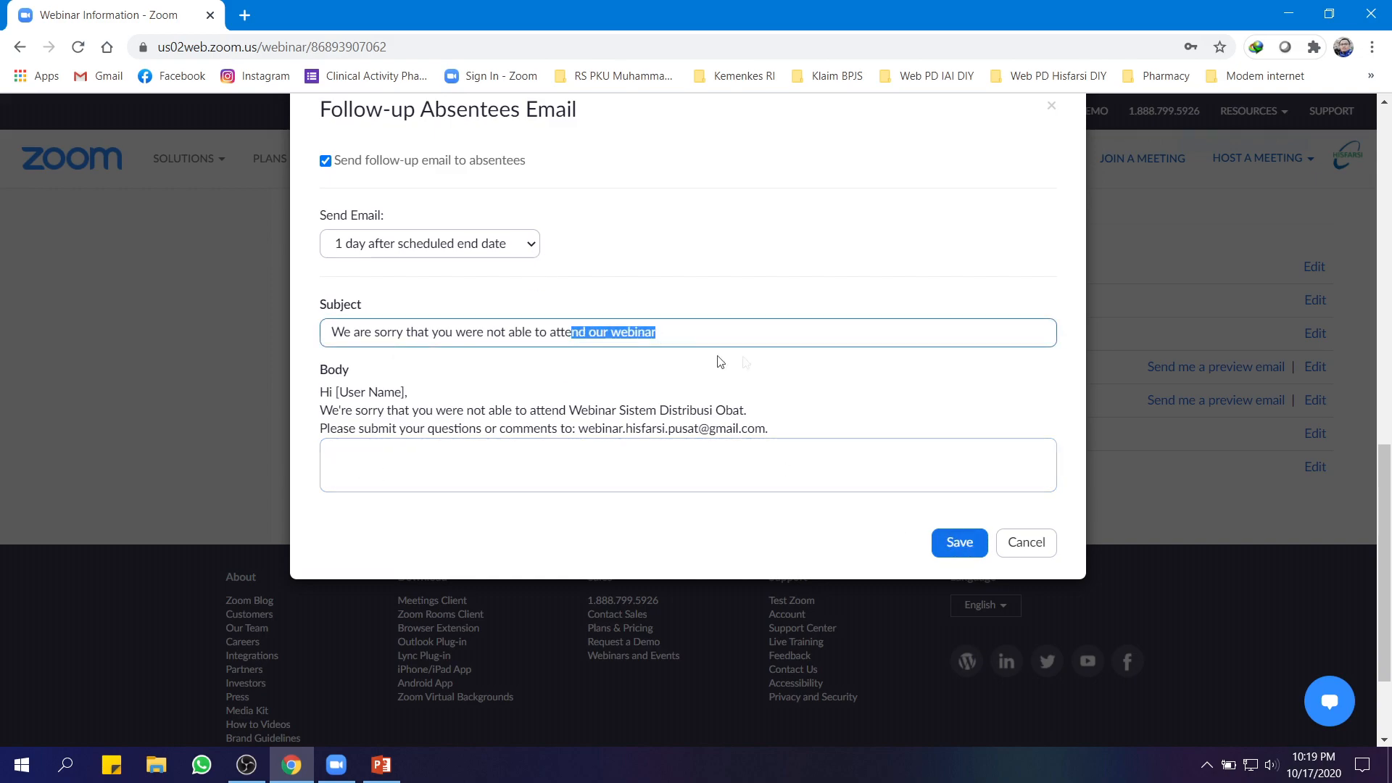
pyautogui.click(1036, 555)
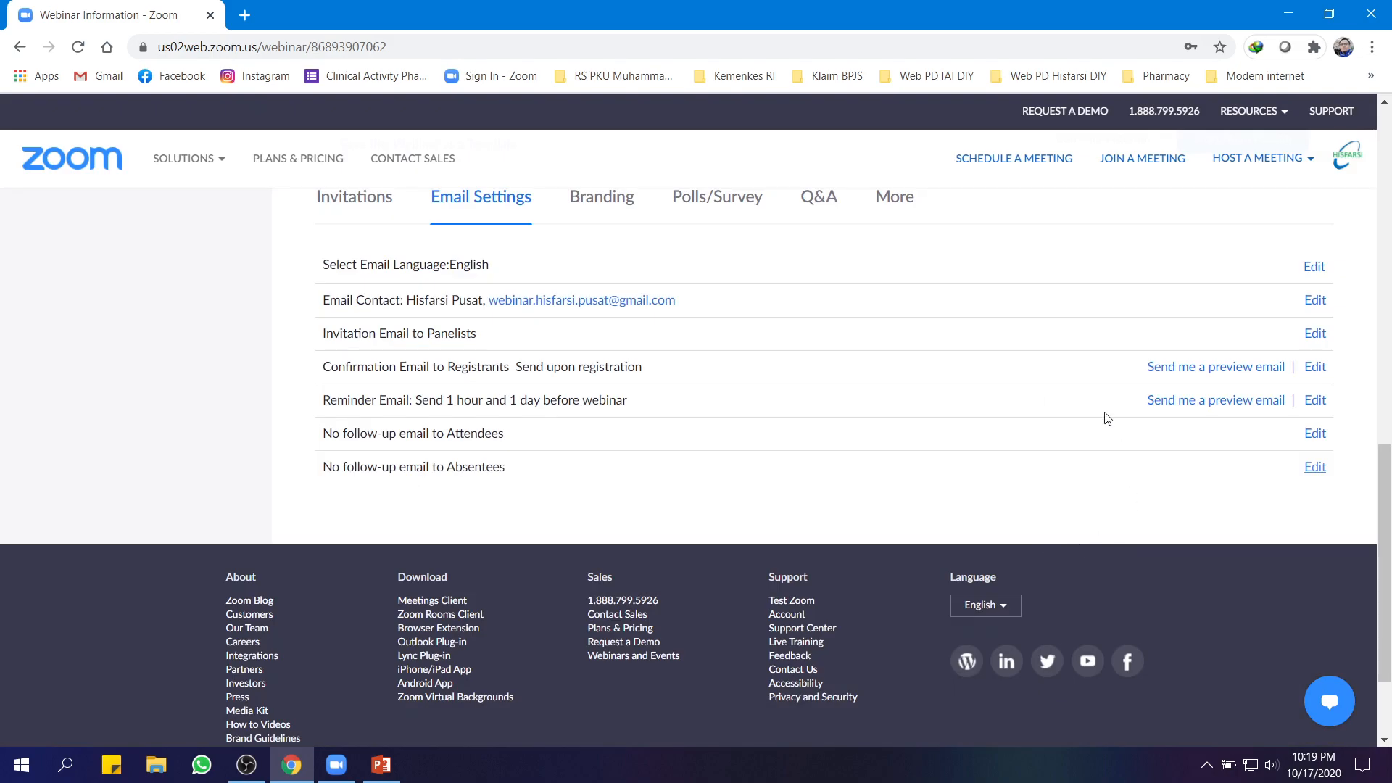
pyautogui.scroll(2, 702, 520)
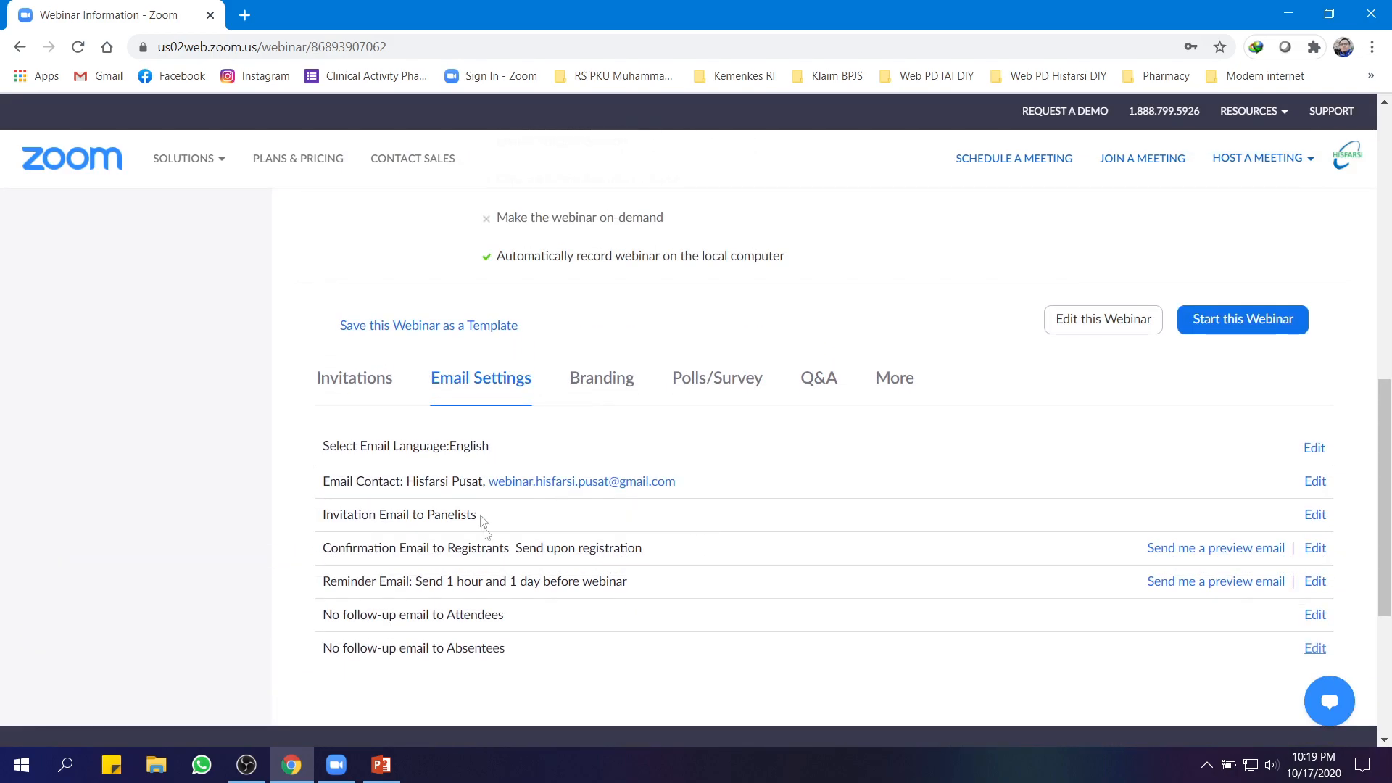
# Scroll through the Branding tab's banner, logo, theme and social media settings
pyautogui.click(599, 385)
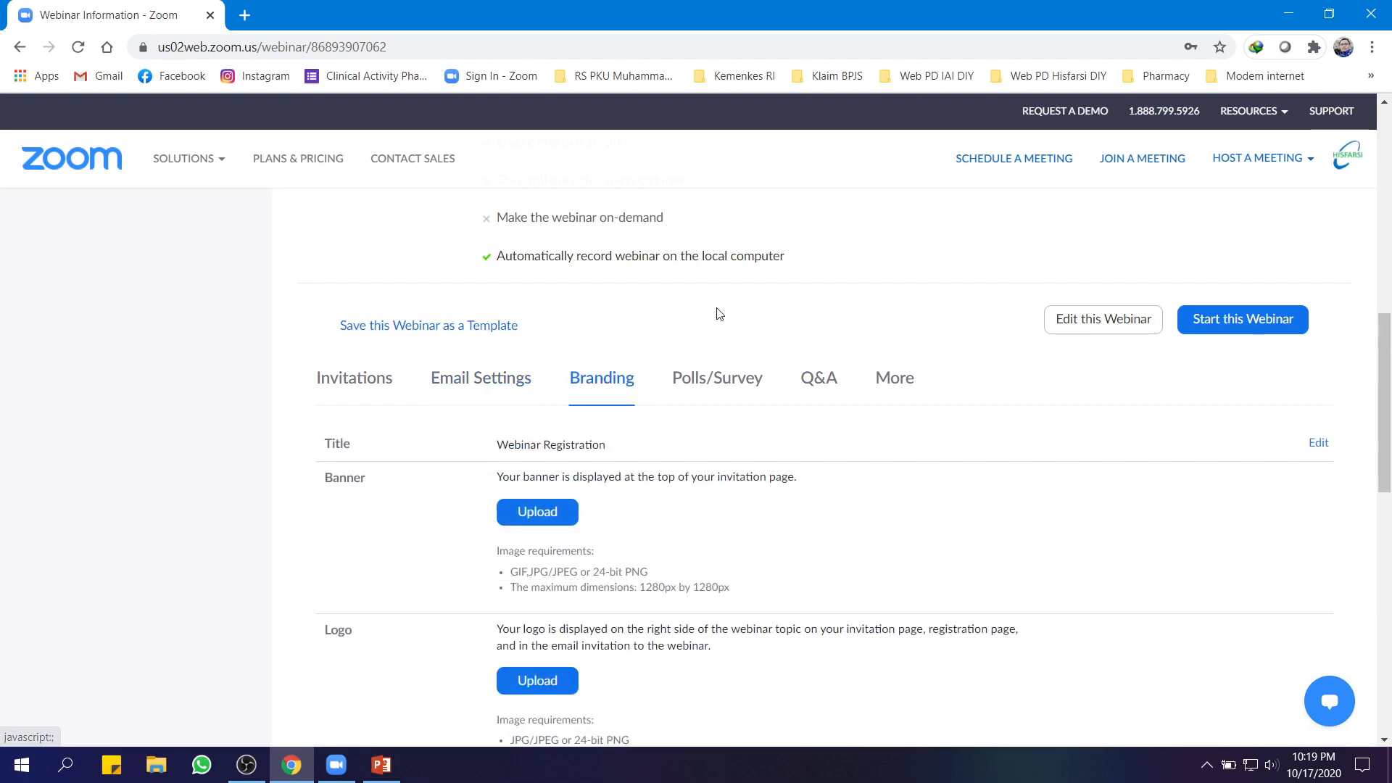
pyautogui.scroll(-2, 718, 312)
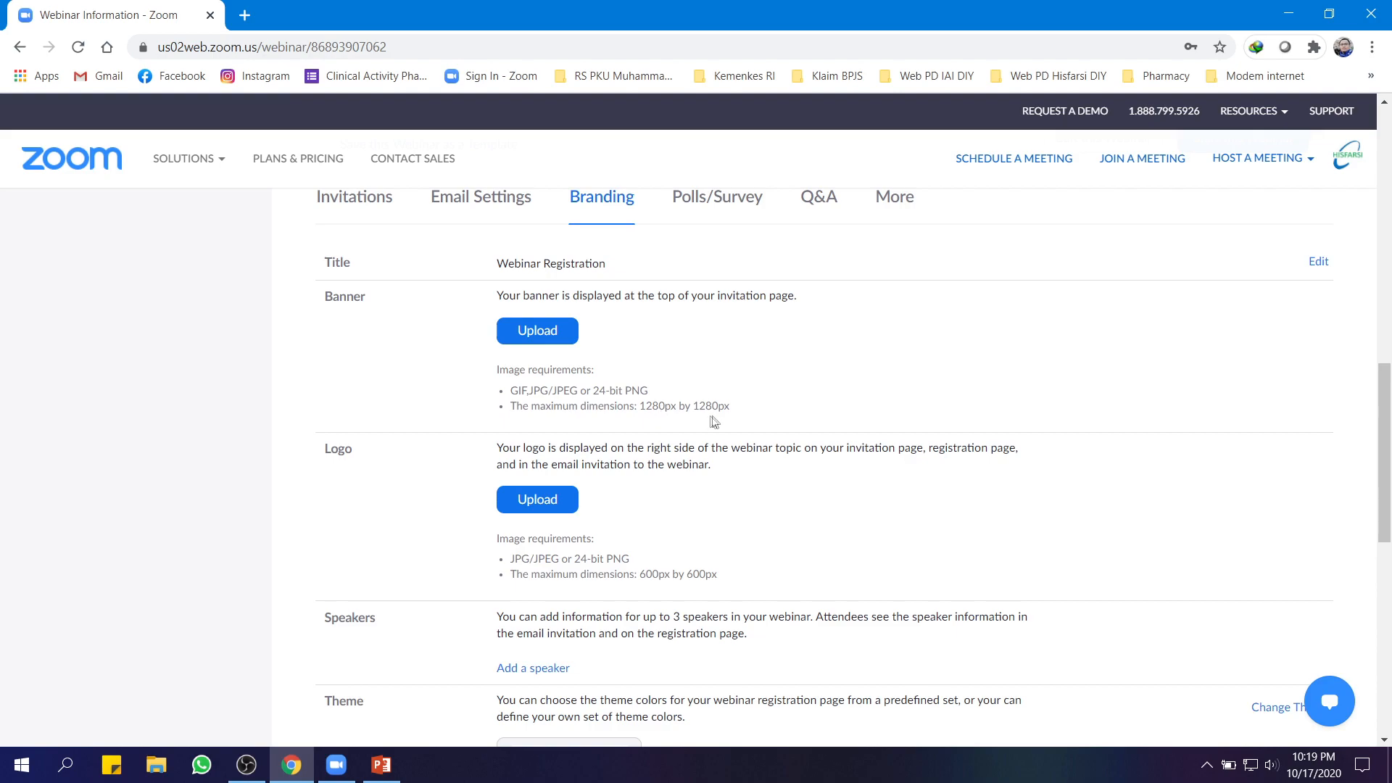
pyautogui.scroll(-1, 747, 420)
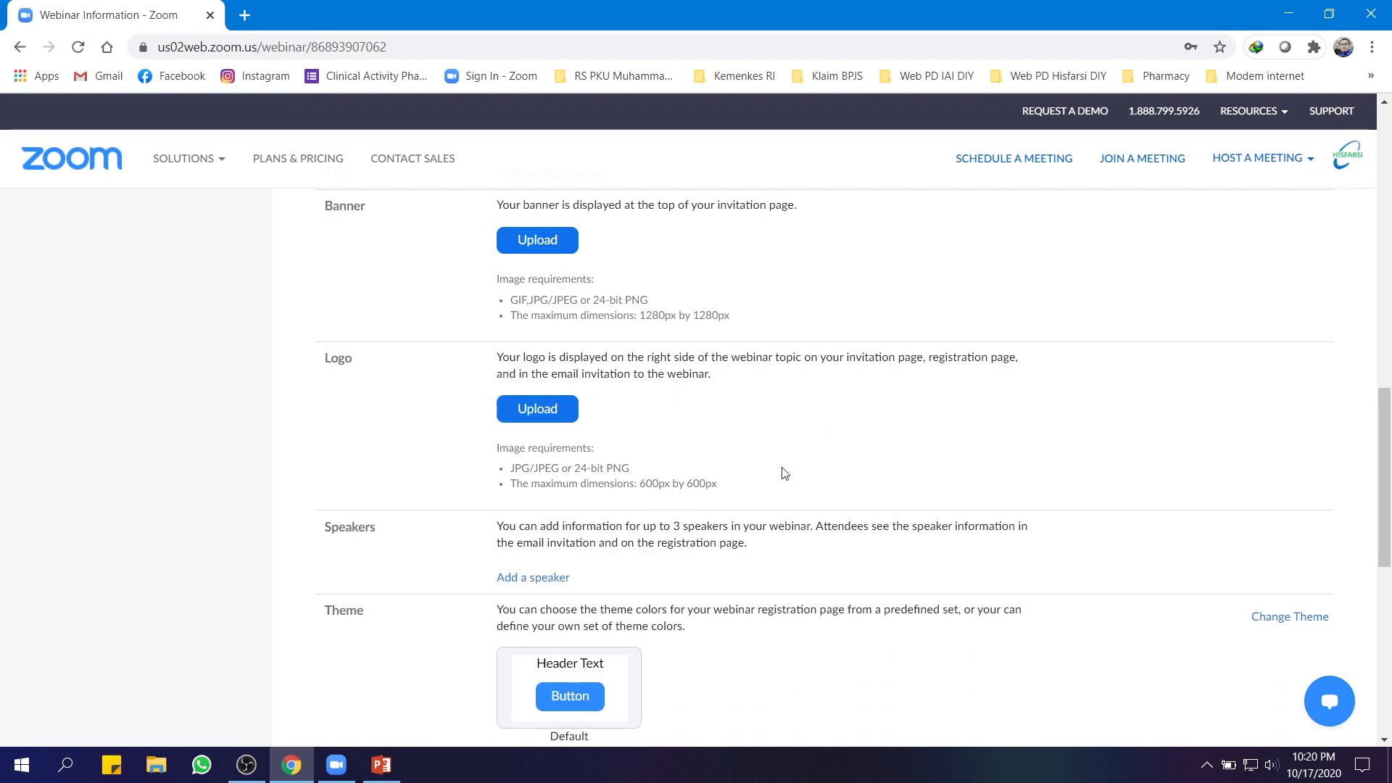
pyautogui.scroll(-1, 783, 473)
pyautogui.scroll(-3, 946, 404)
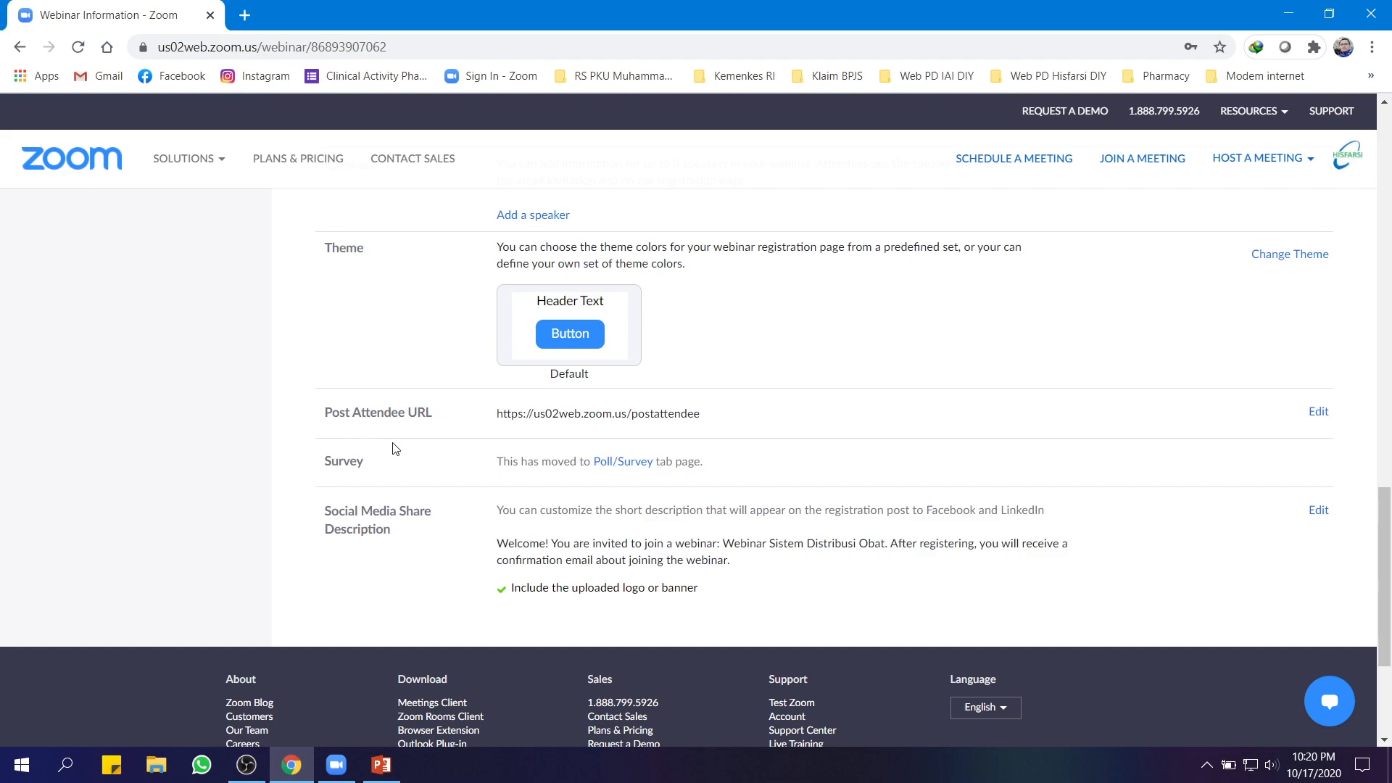
pyautogui.scroll(5, 935, 435)
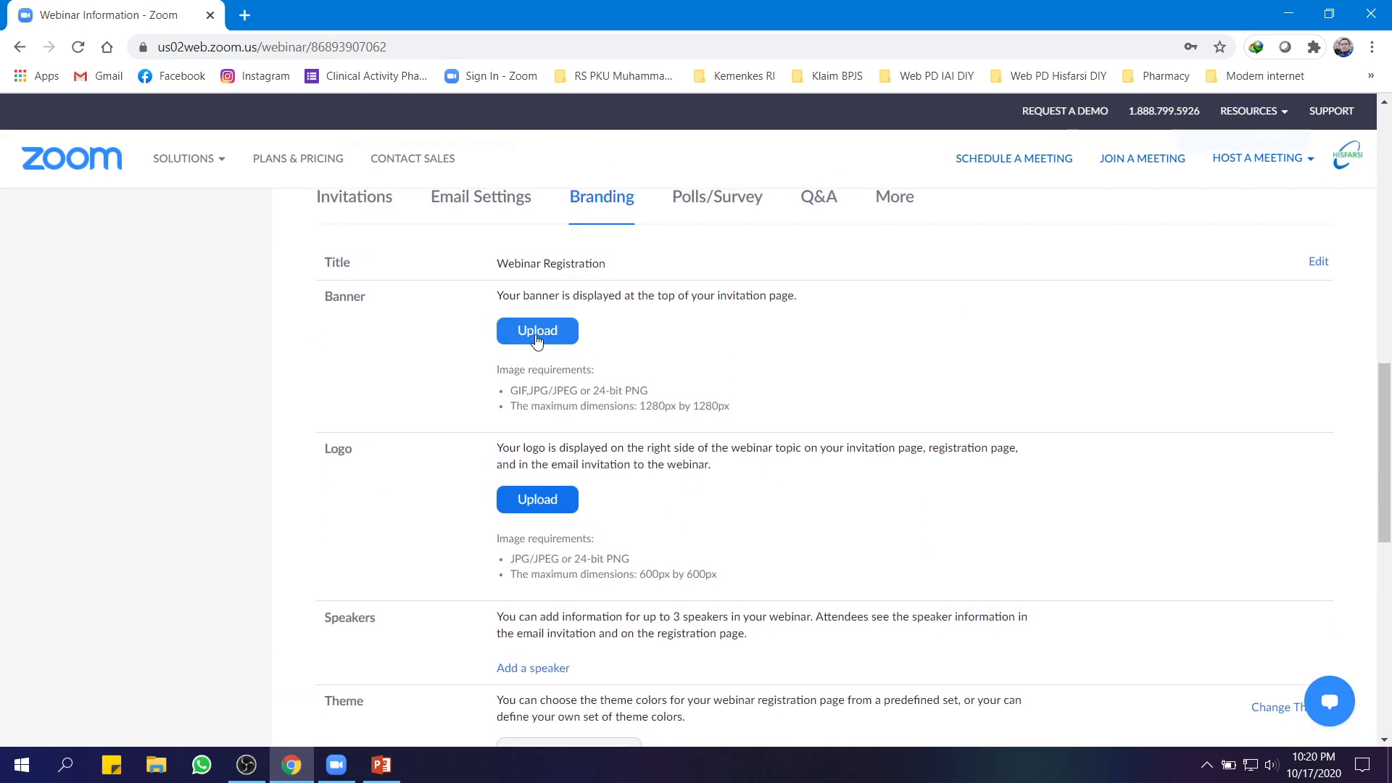
pyautogui.scroll(2, 777, 521)
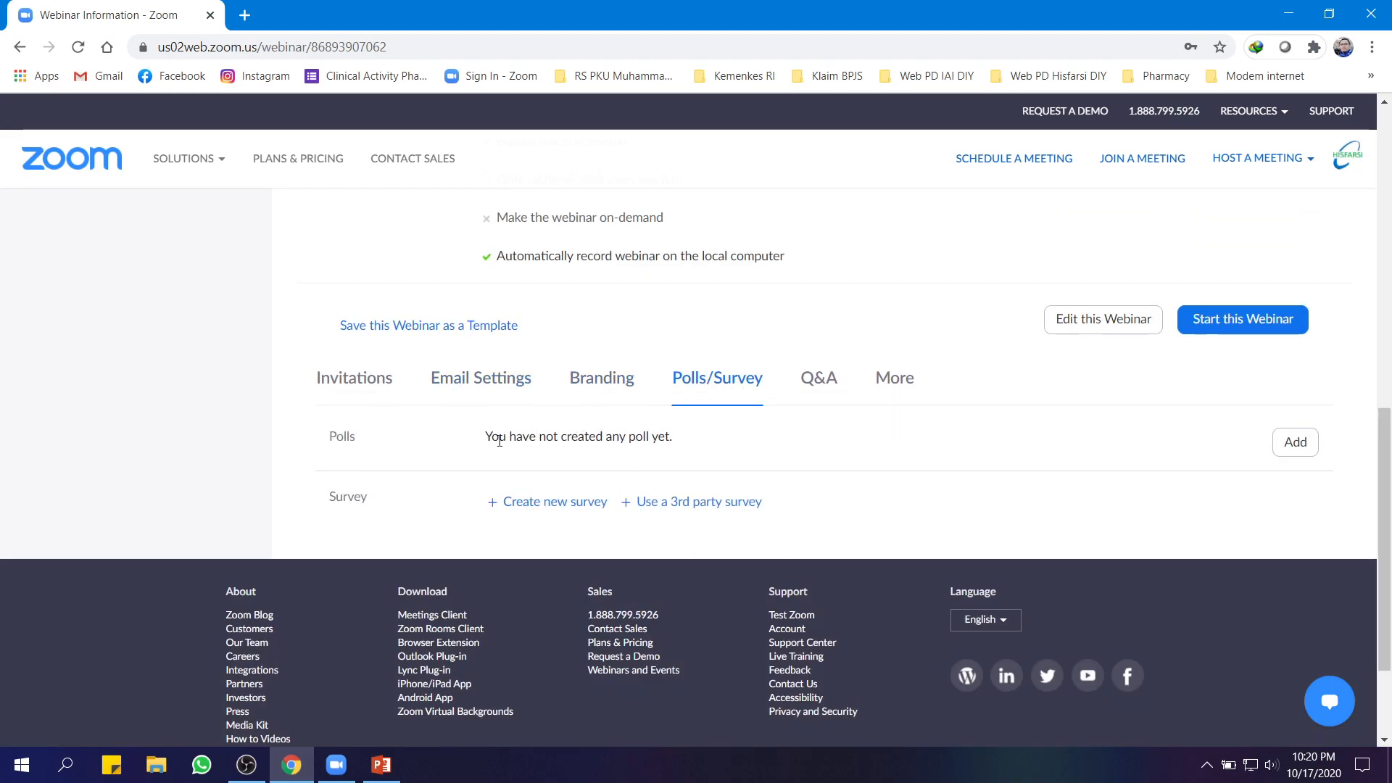
# Start a new poll, trying multiple answers before keeping the question single-choice
pyautogui.click(1294, 446)
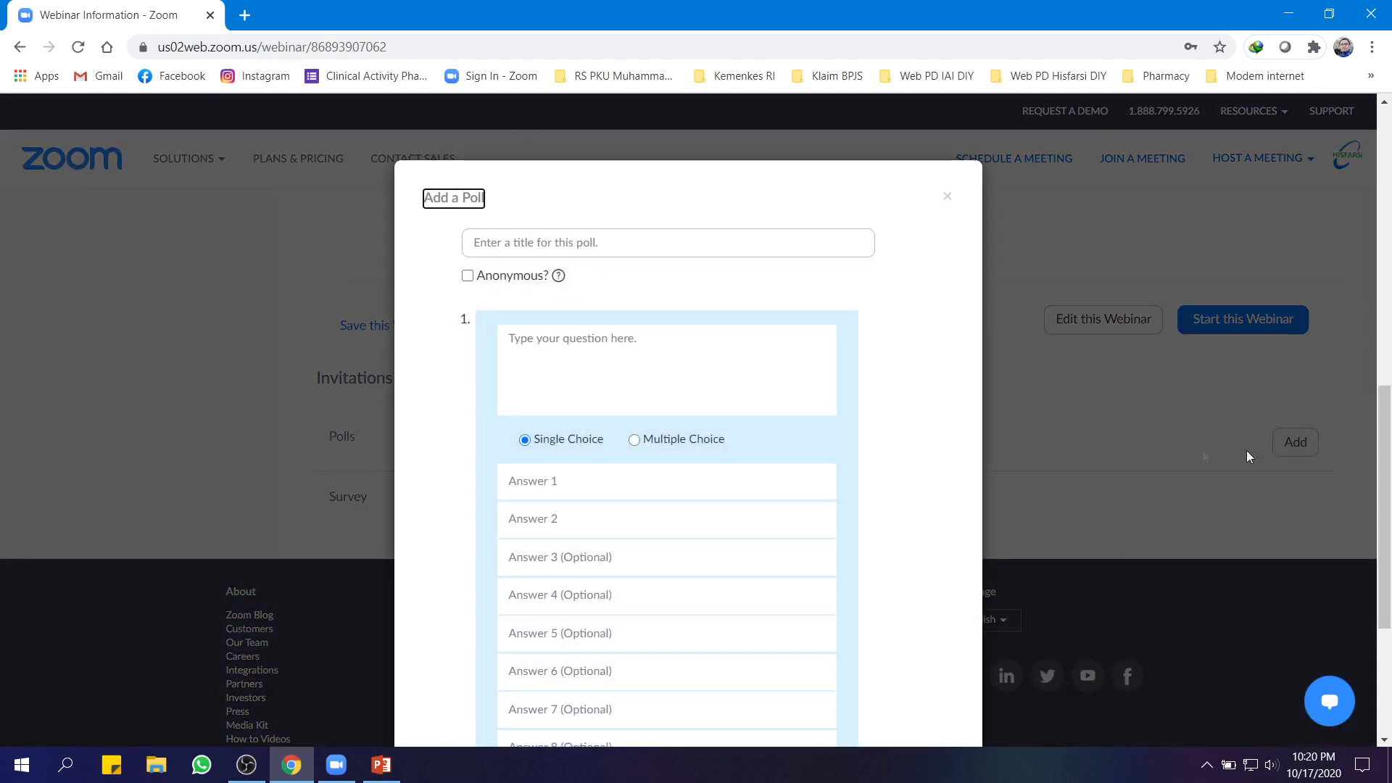
pyautogui.click(518, 245)
pyautogui.click(581, 346)
pyautogui.scroll(-1, 708, 347)
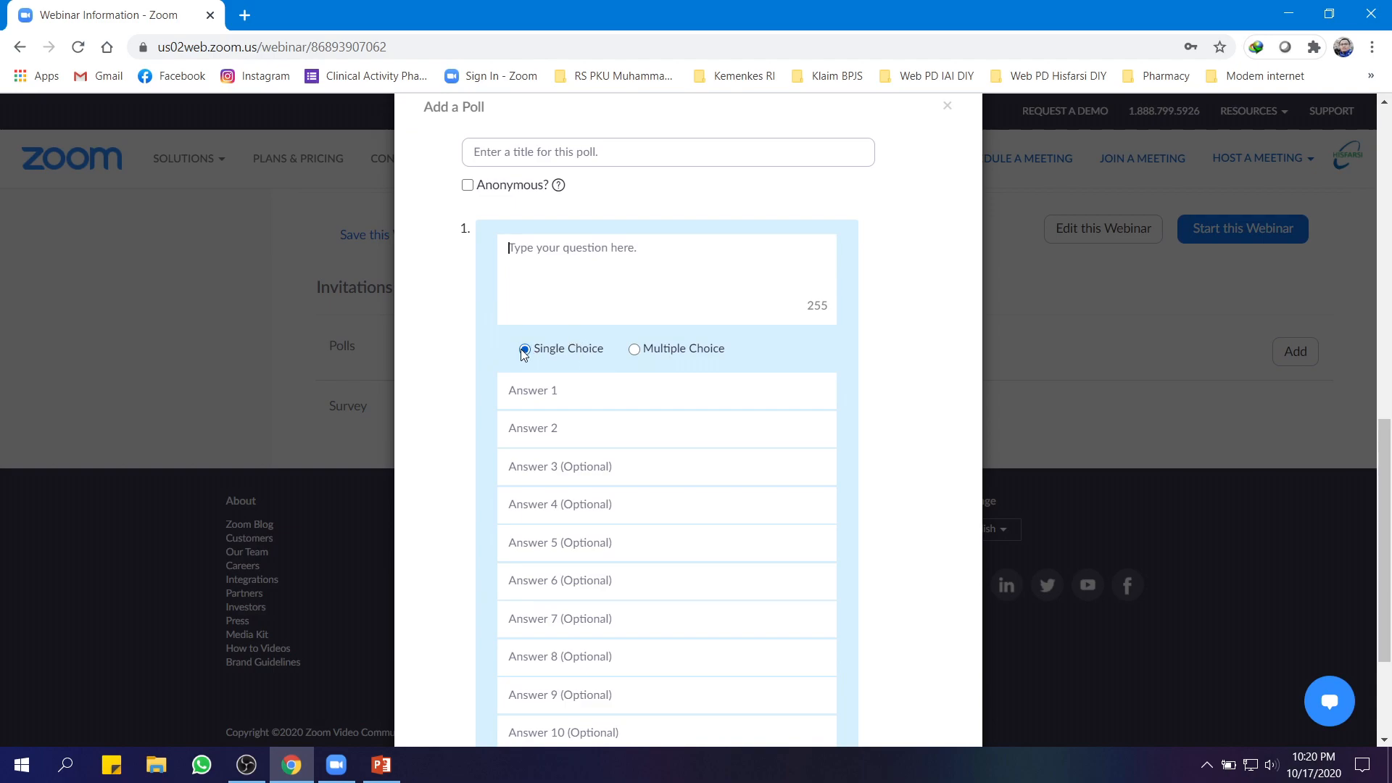
pyautogui.click(645, 352)
pyautogui.click(524, 349)
pyautogui.scroll(-2, 622, 438)
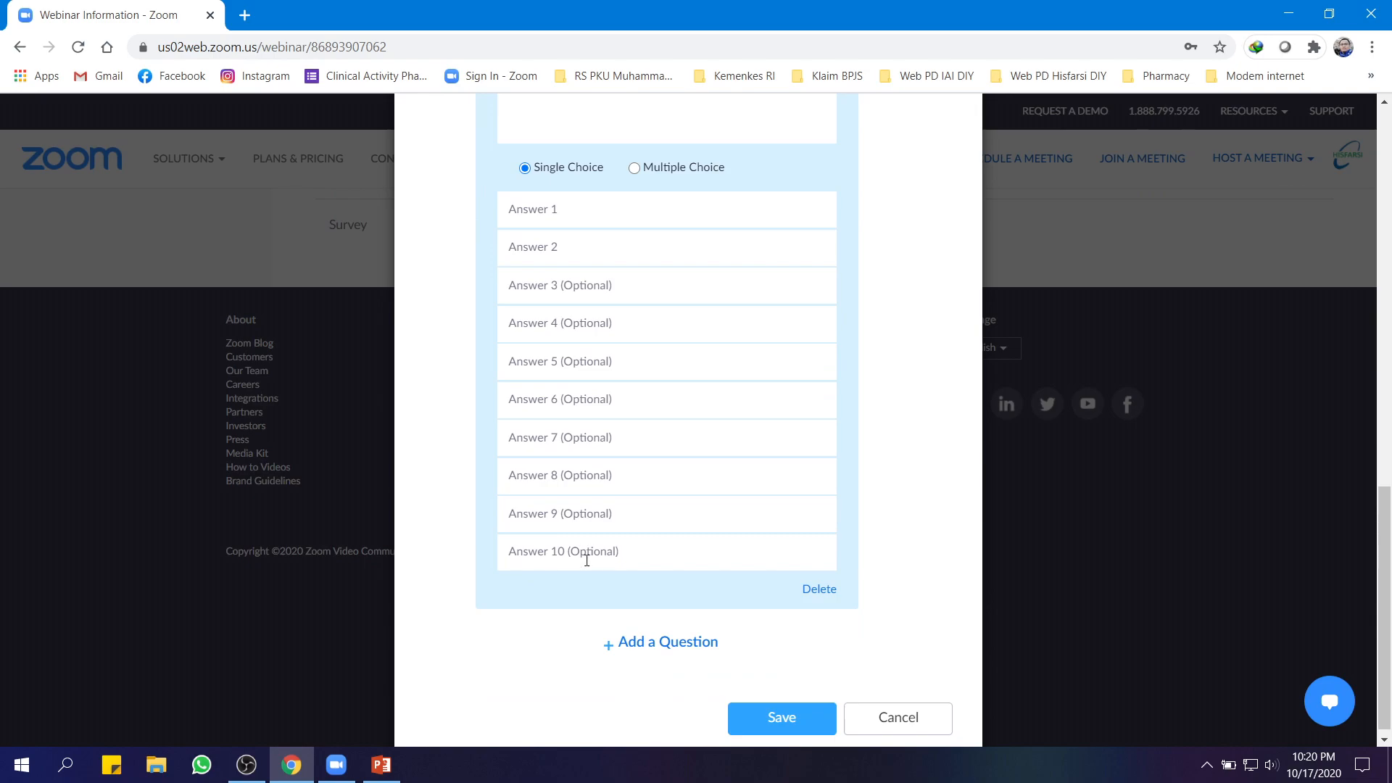
pyautogui.click(637, 643)
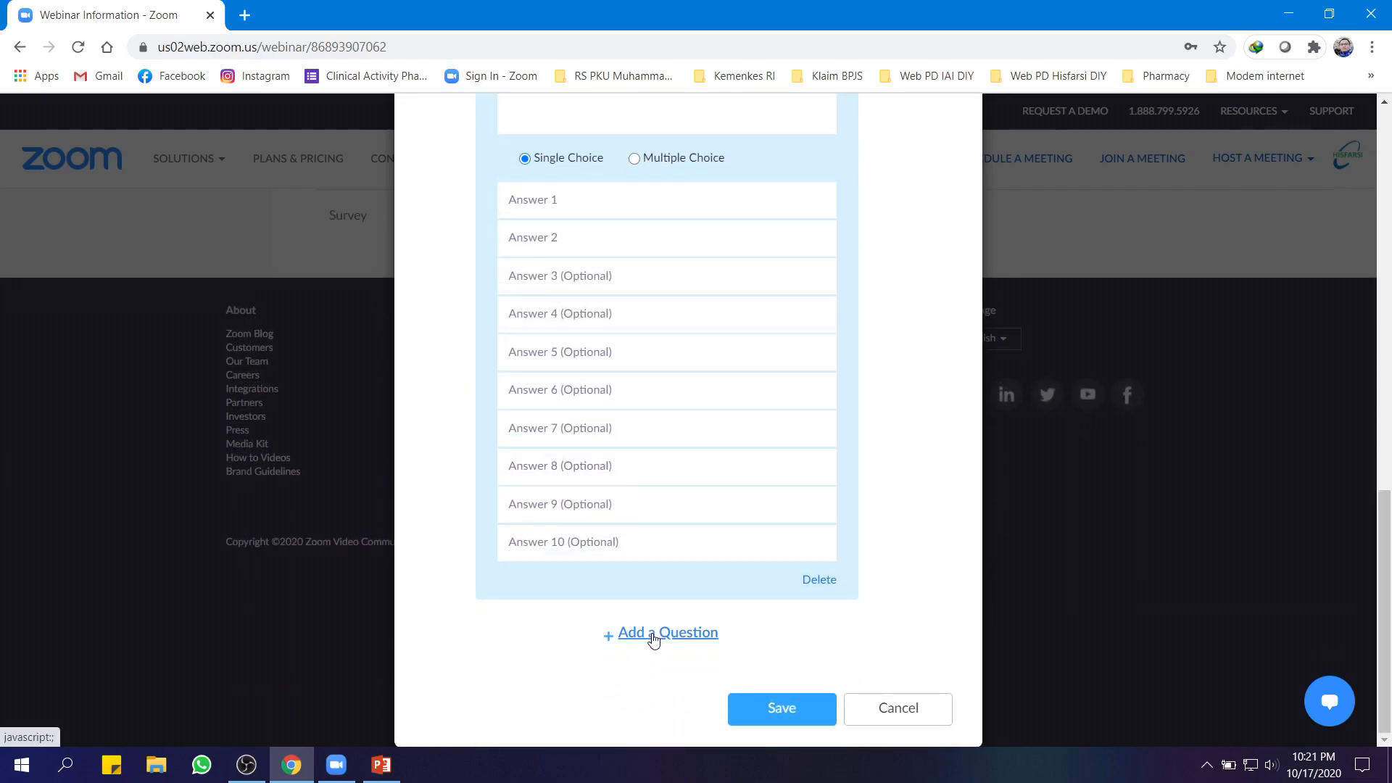
pyautogui.click(778, 718)
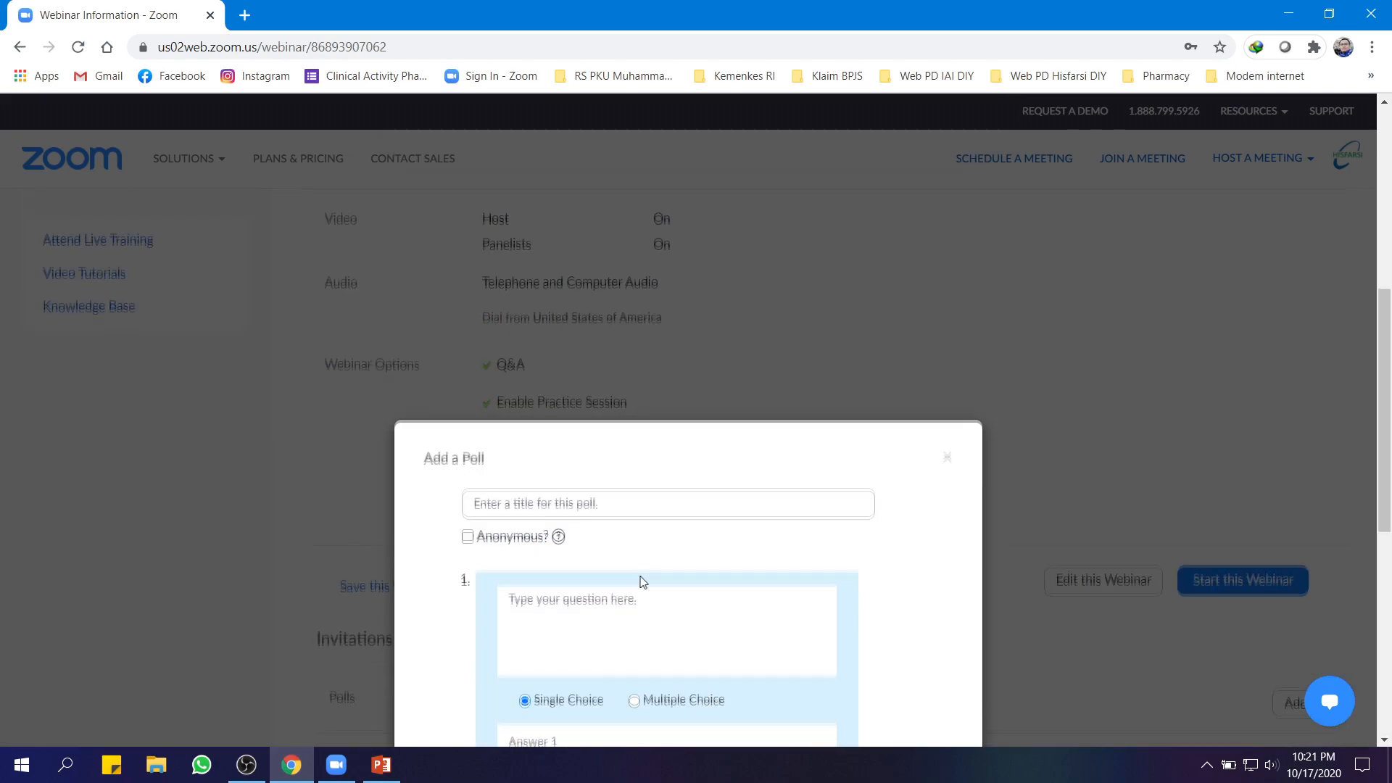
# Title the poll 'distribusi' with the question 'sistem distribusi di RS'
pyautogui.click(521, 329)
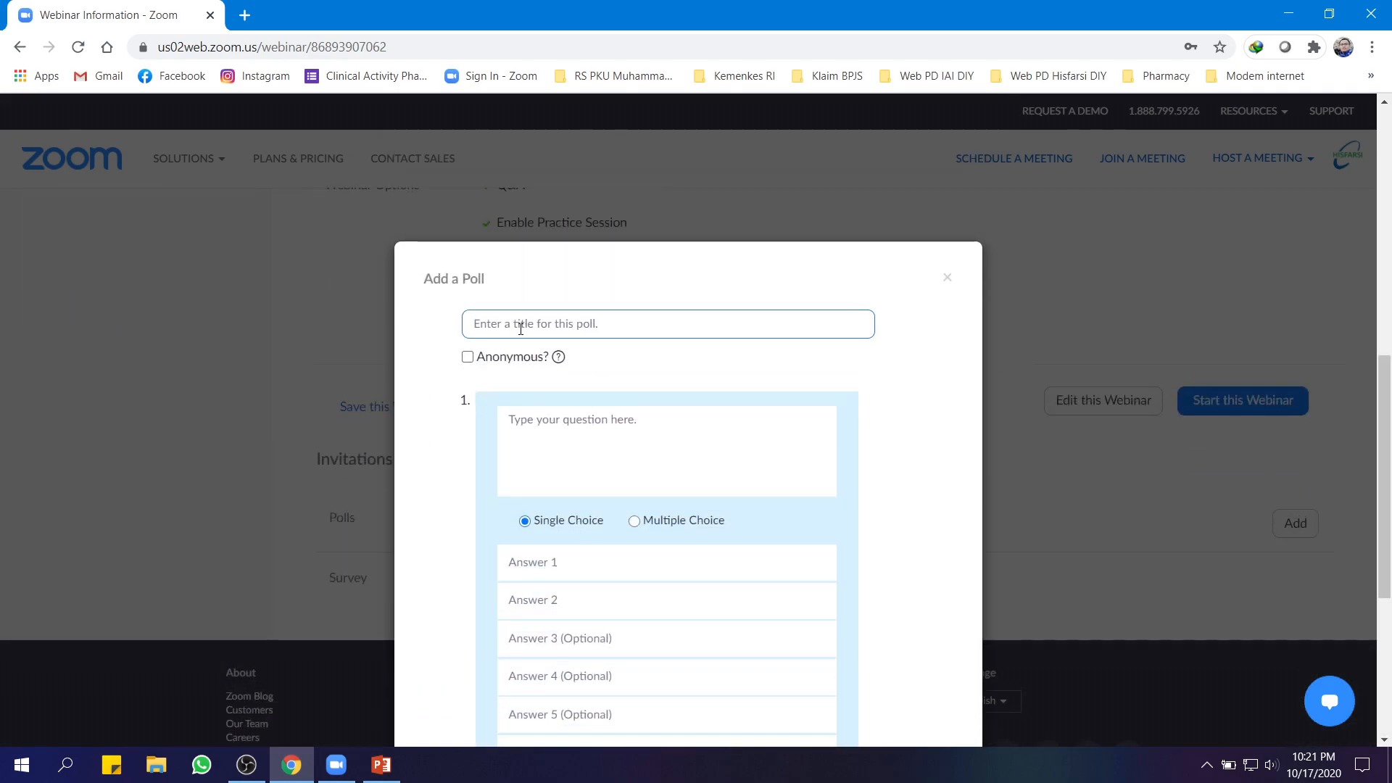
pyautogui.write('distribusi')
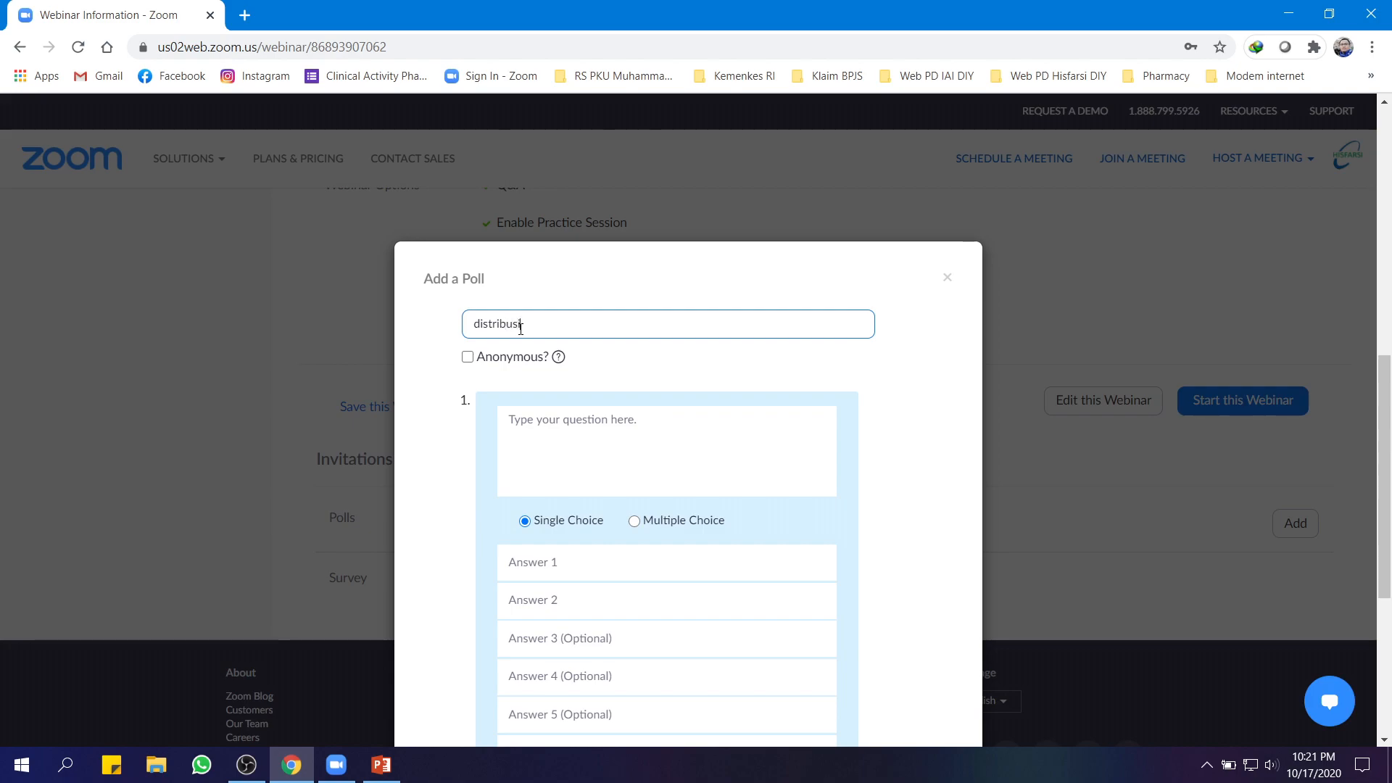
pyautogui.click(546, 430)
pyautogui.write('s')
pyautogui.press('BackSpace')
pyautogui.write('sistem')
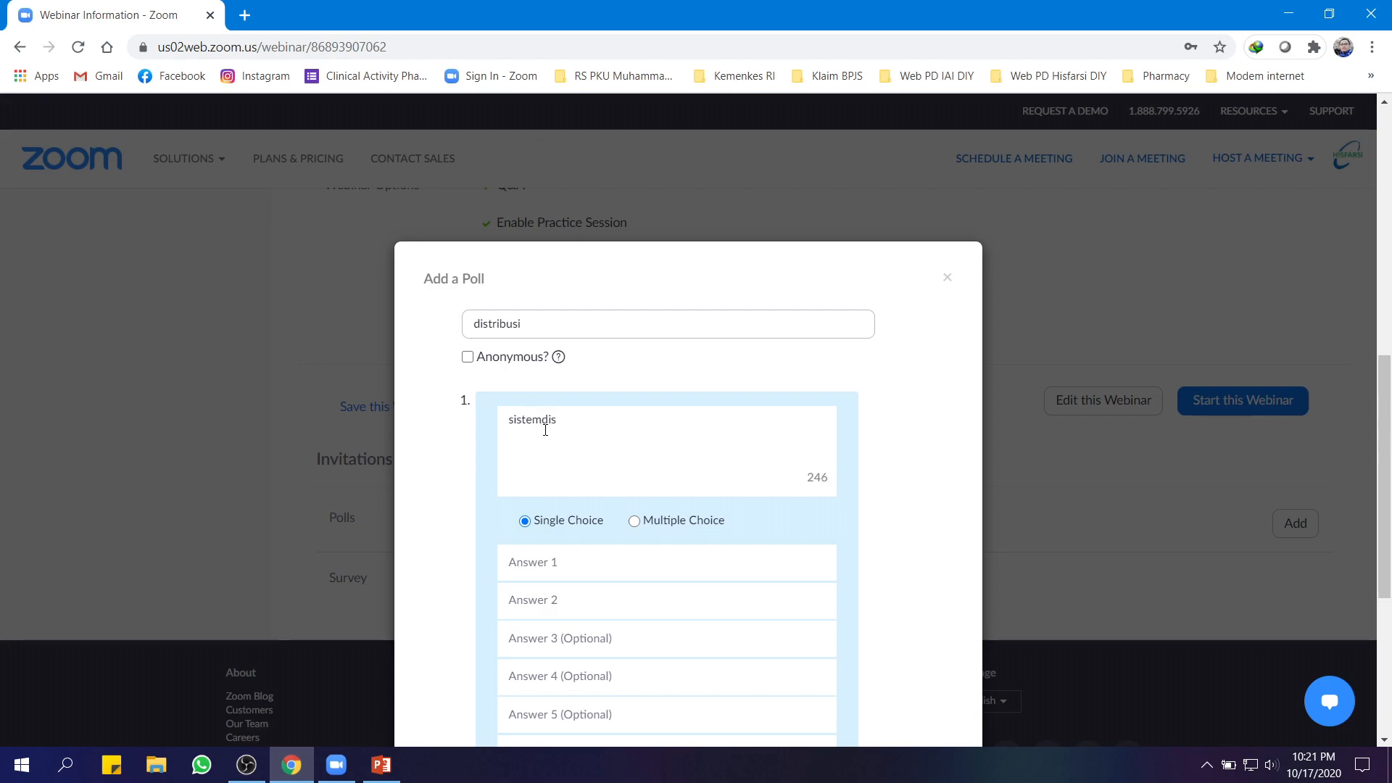
pyautogui.write(' distribusi di RS')
# Enter answers Floor stock, Individual Prescribing and UDD, then save the poll
pyautogui.click(557, 565)
pyautogui.write('Floor stock')
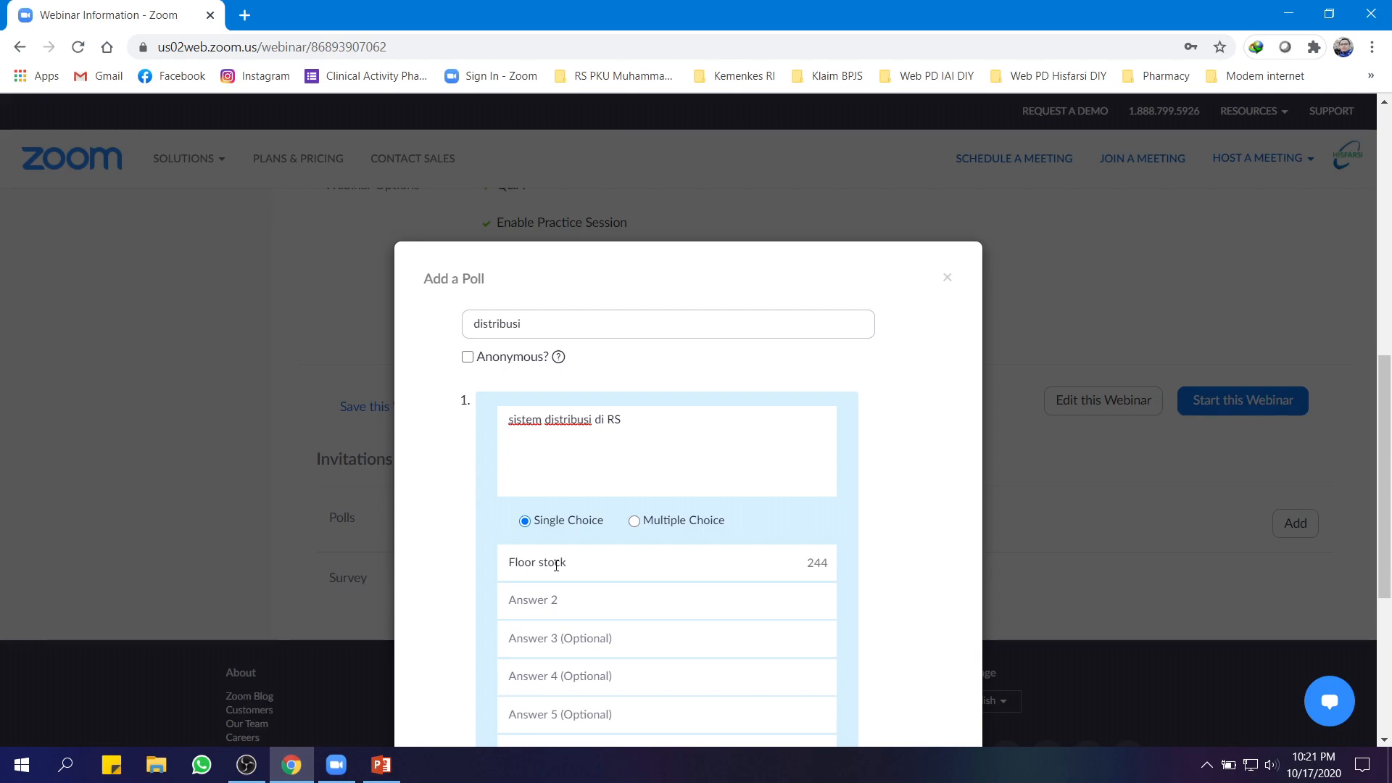
pyautogui.click(548, 602)
pyautogui.write('Individual Prescribing')
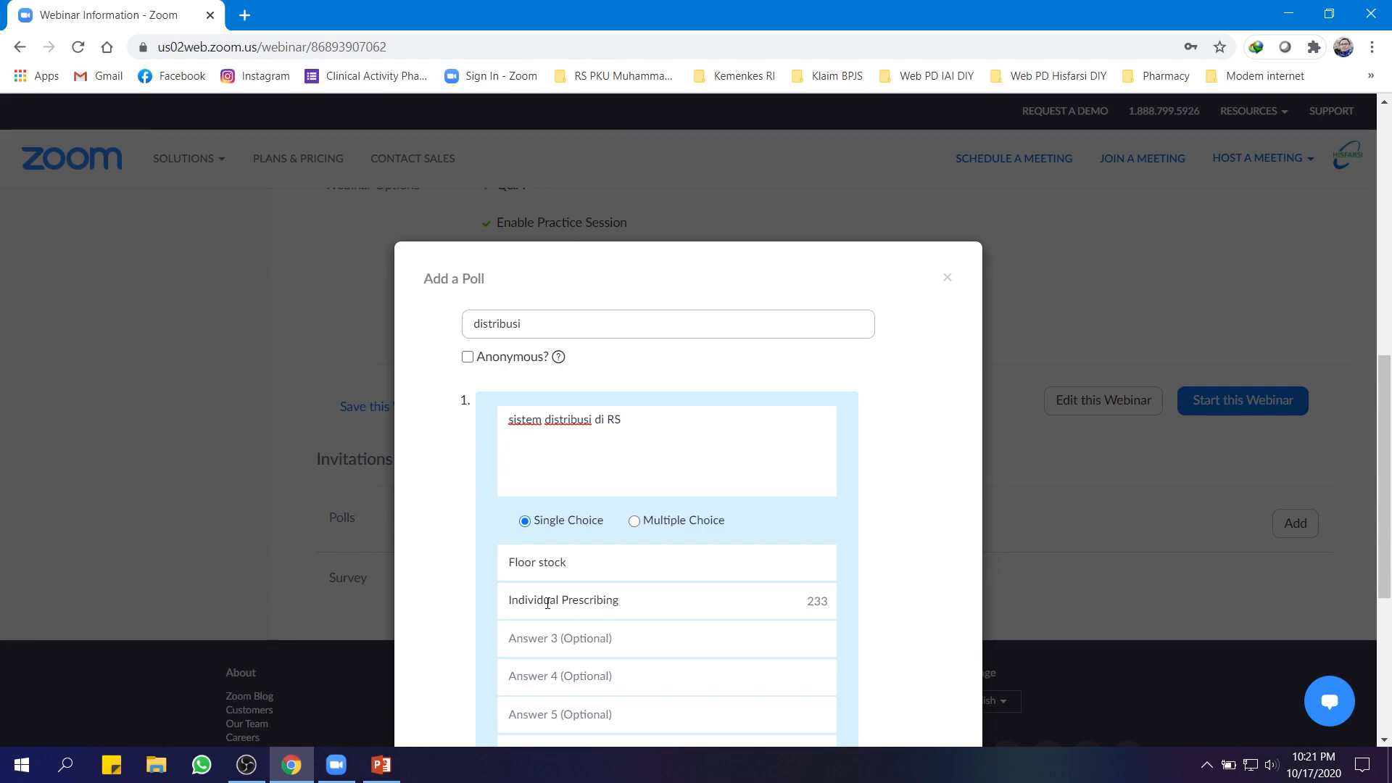
pyautogui.click(524, 638)
pyautogui.write('UDD')
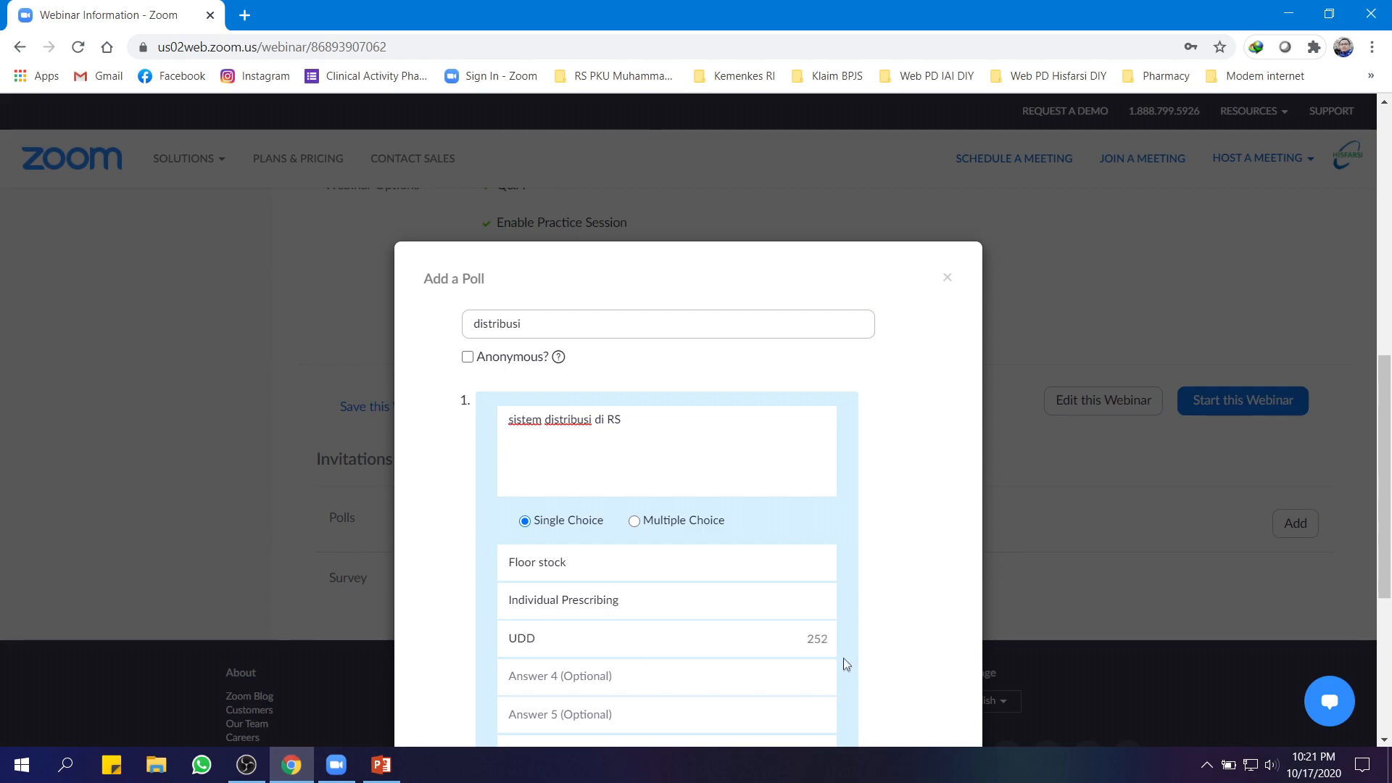
pyautogui.scroll(-5, 843, 658)
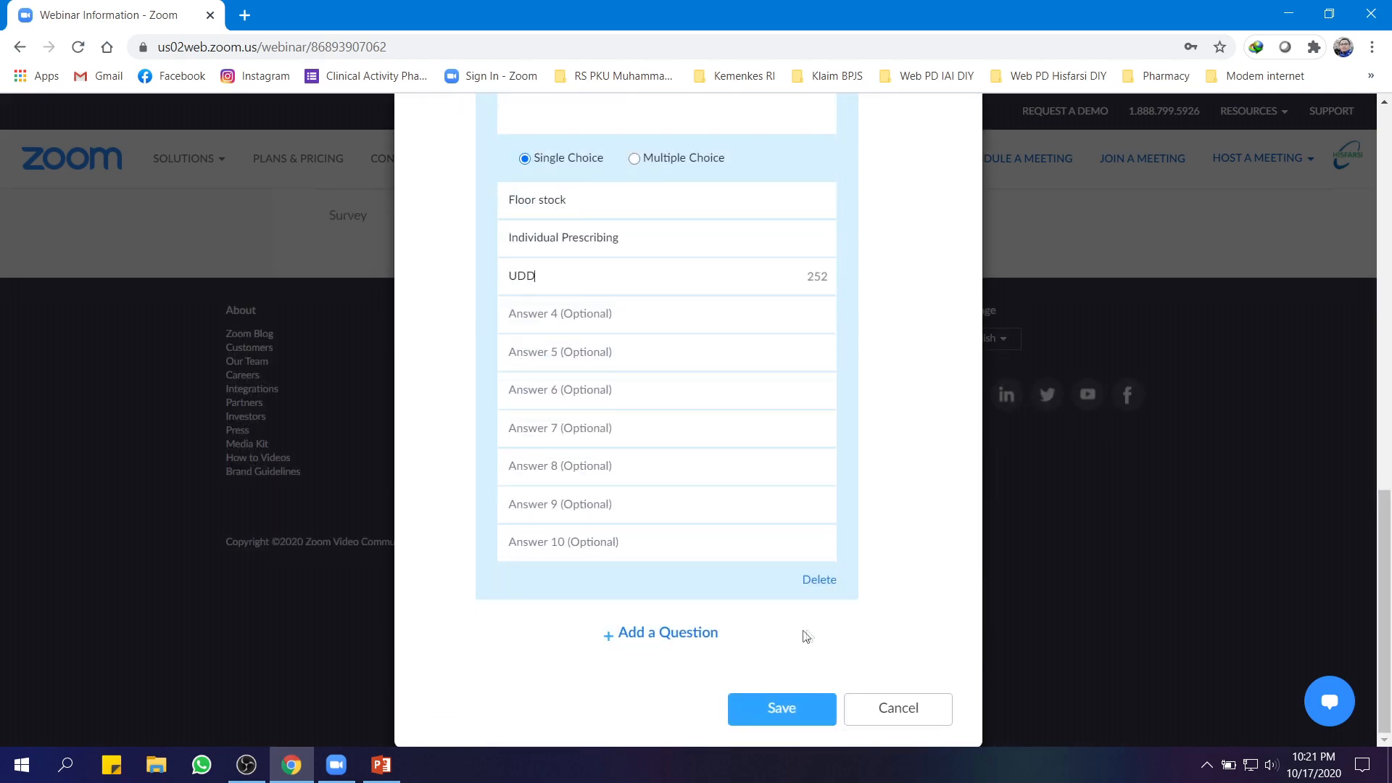
pyautogui.click(776, 711)
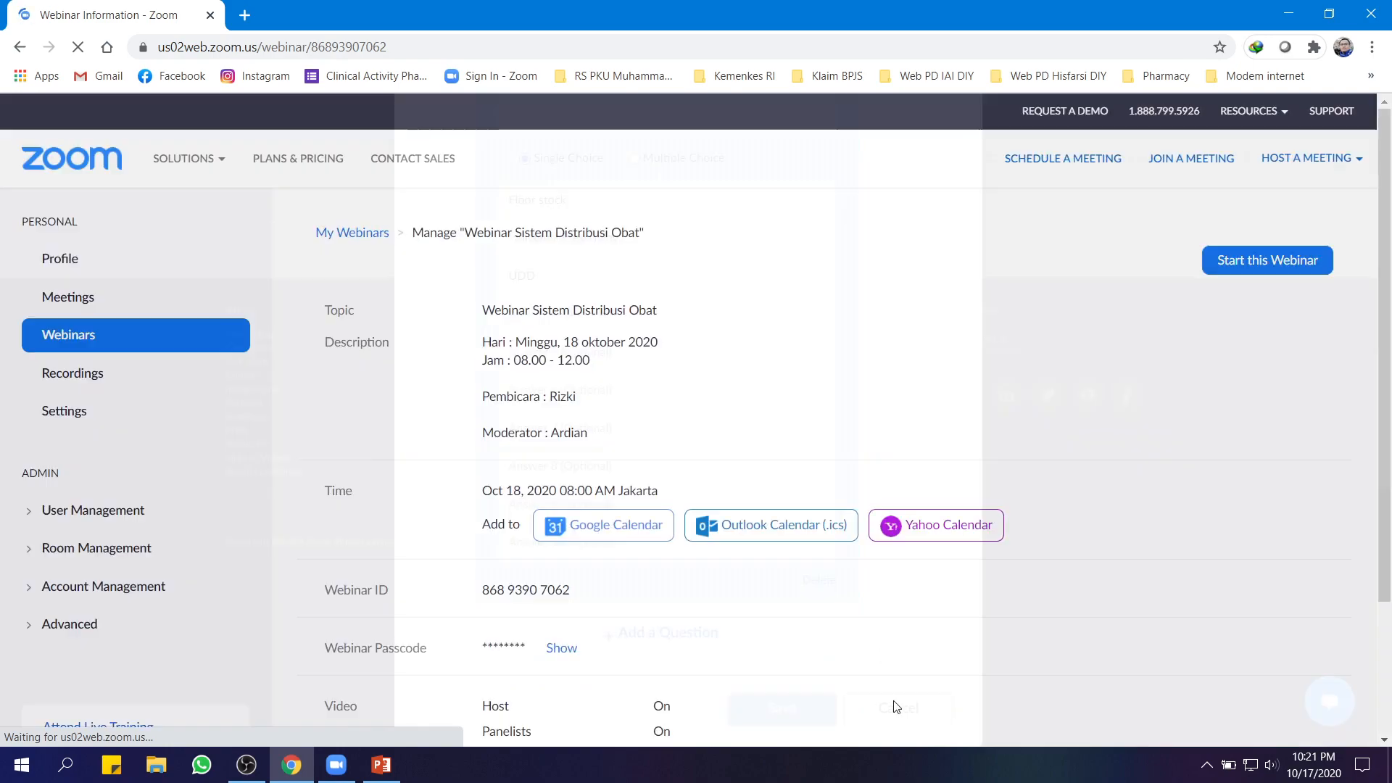
# Start a new survey and toggle its question's dropdown display and Required setting on and back off
pyautogui.scroll(-3, 837, 653)
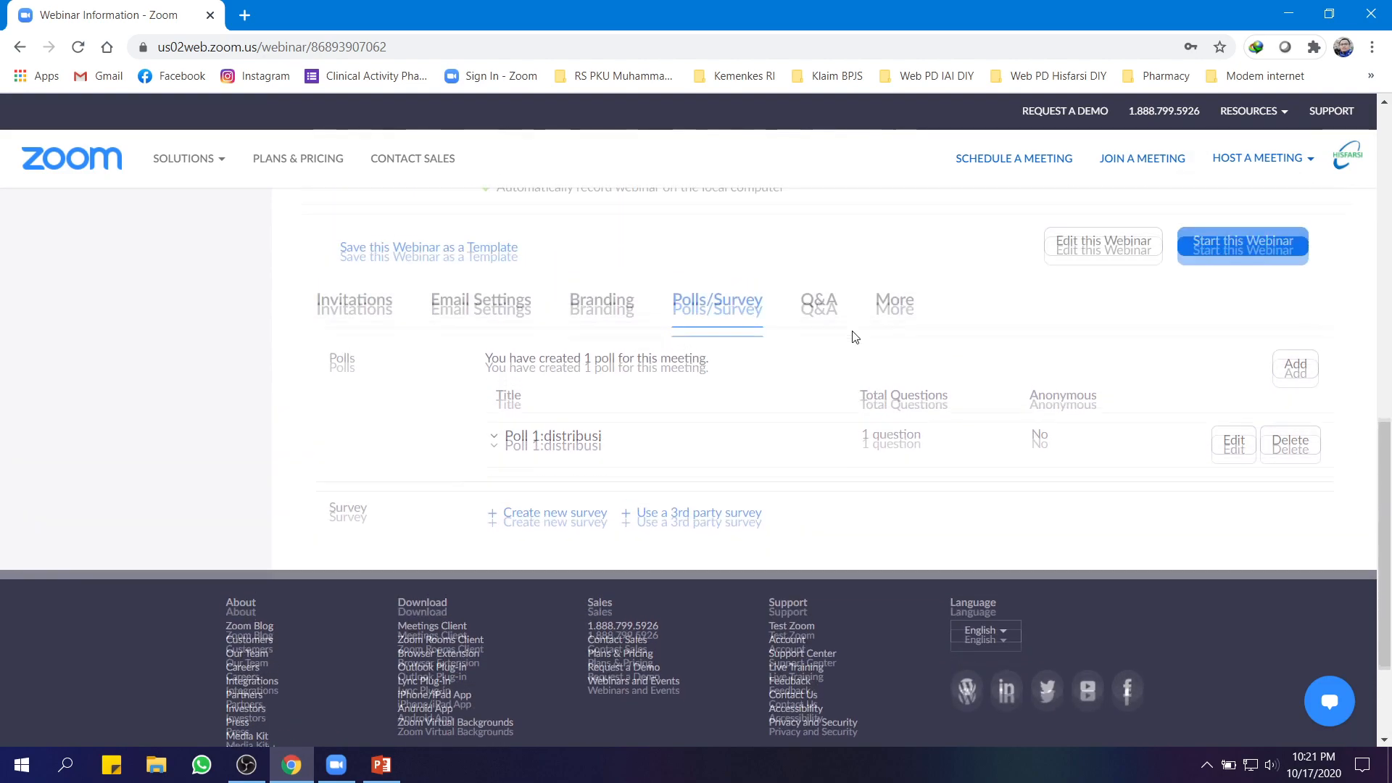
pyautogui.scroll(3, 866, 312)
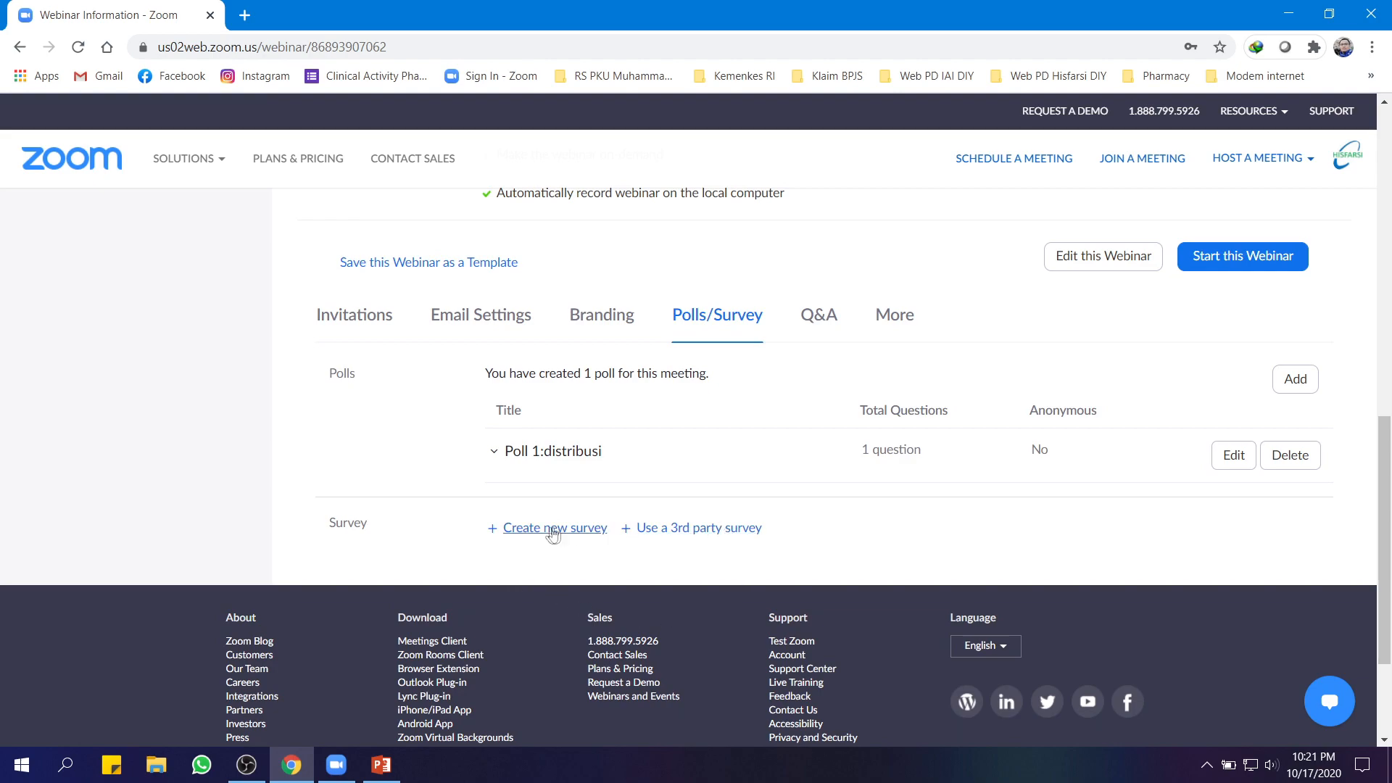
pyautogui.click(553, 529)
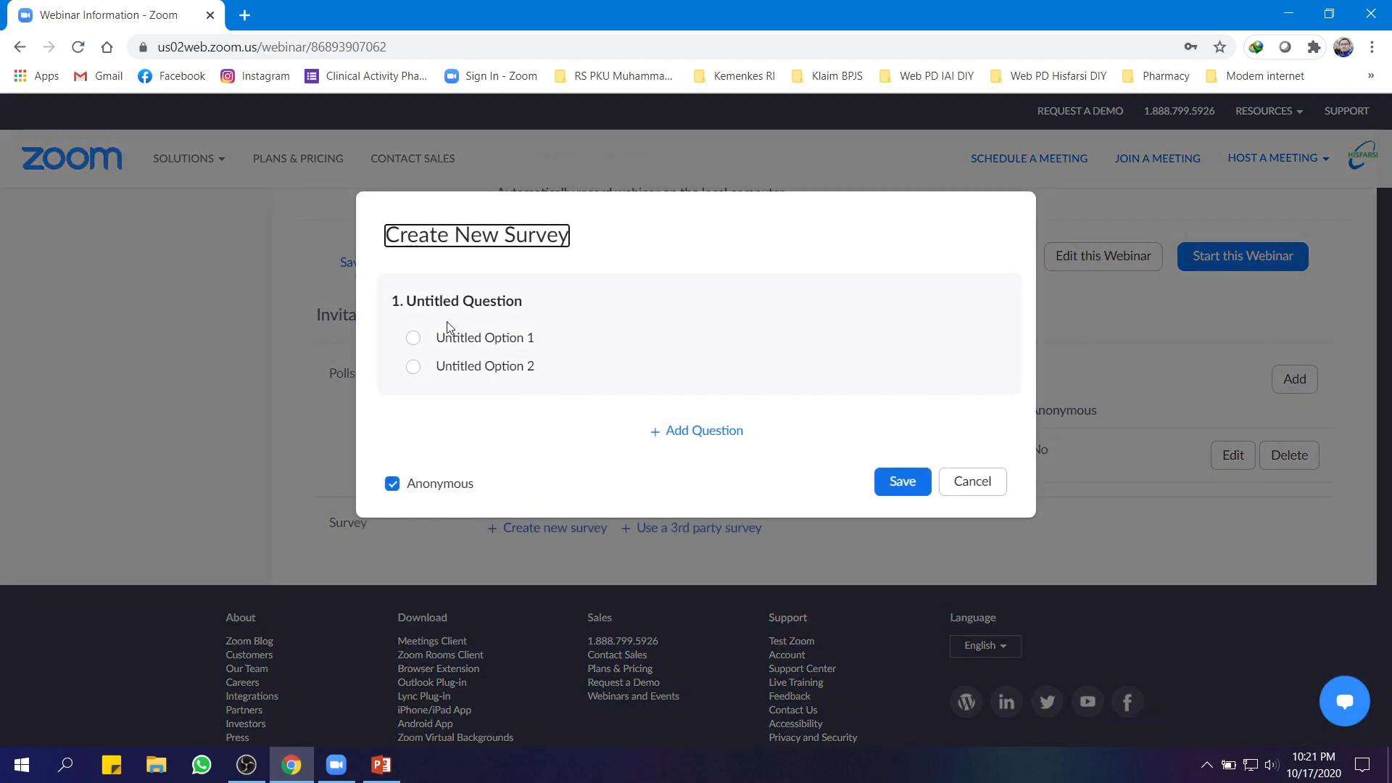
pyautogui.click(476, 303)
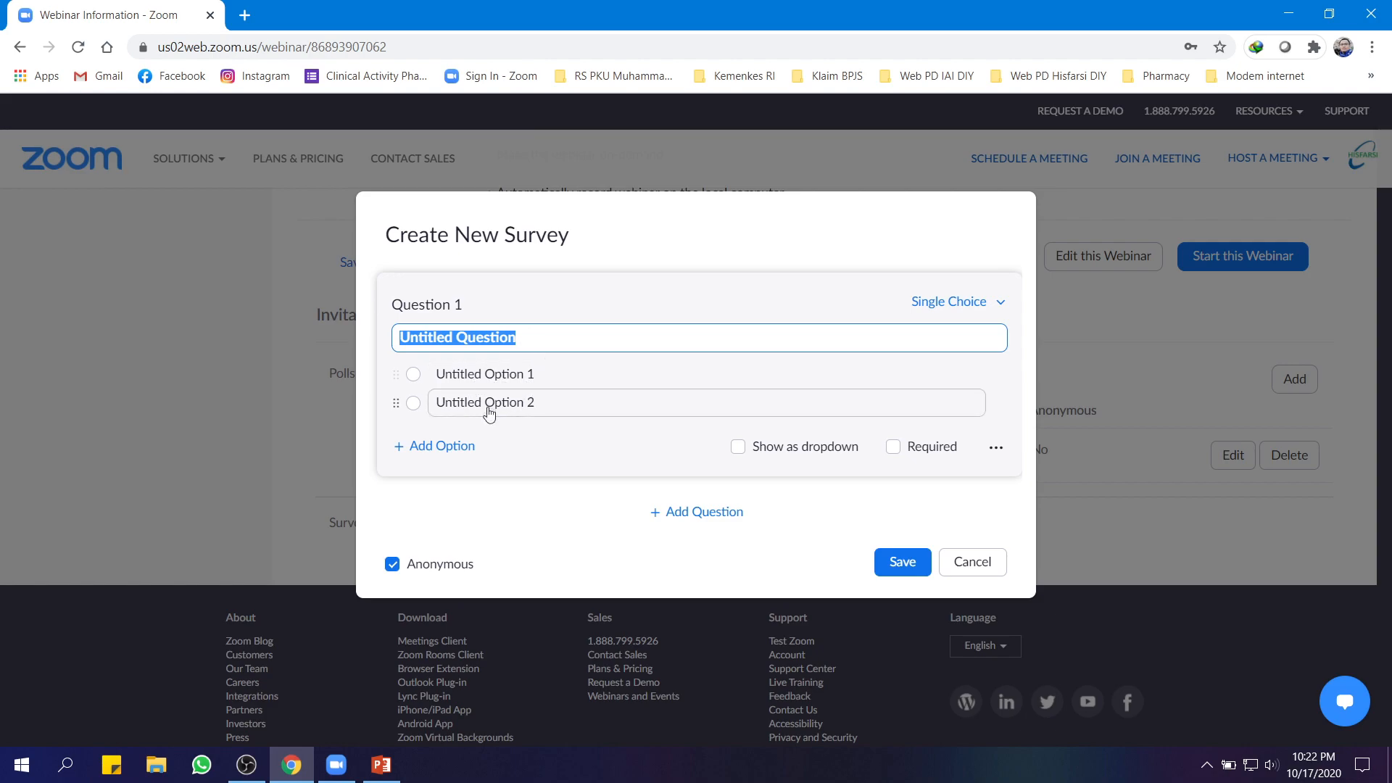
pyautogui.click(739, 448)
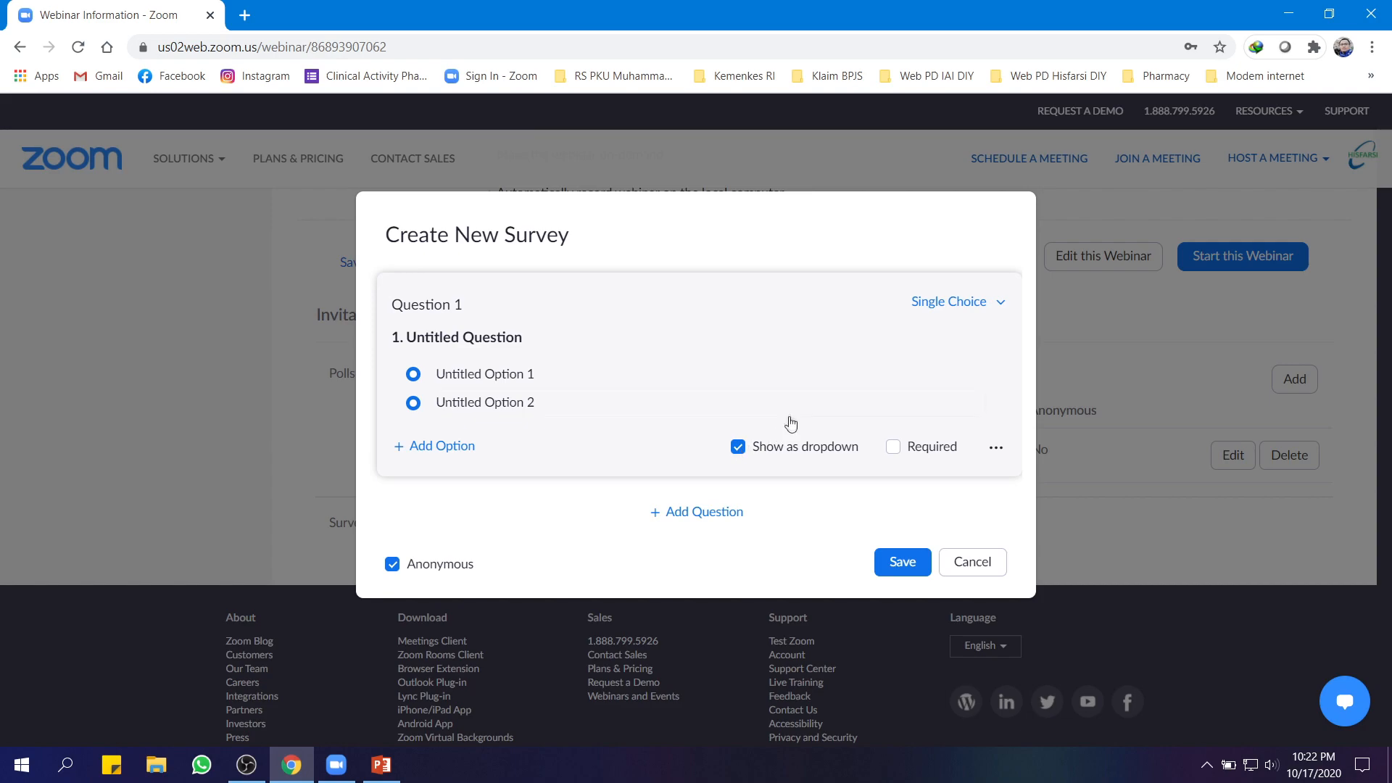
pyautogui.click(736, 448)
pyautogui.click(893, 447)
pyautogui.click(893, 447)
# Look through the question's more-actions menu and question types unchanged, then discard the survey
pyautogui.click(996, 449)
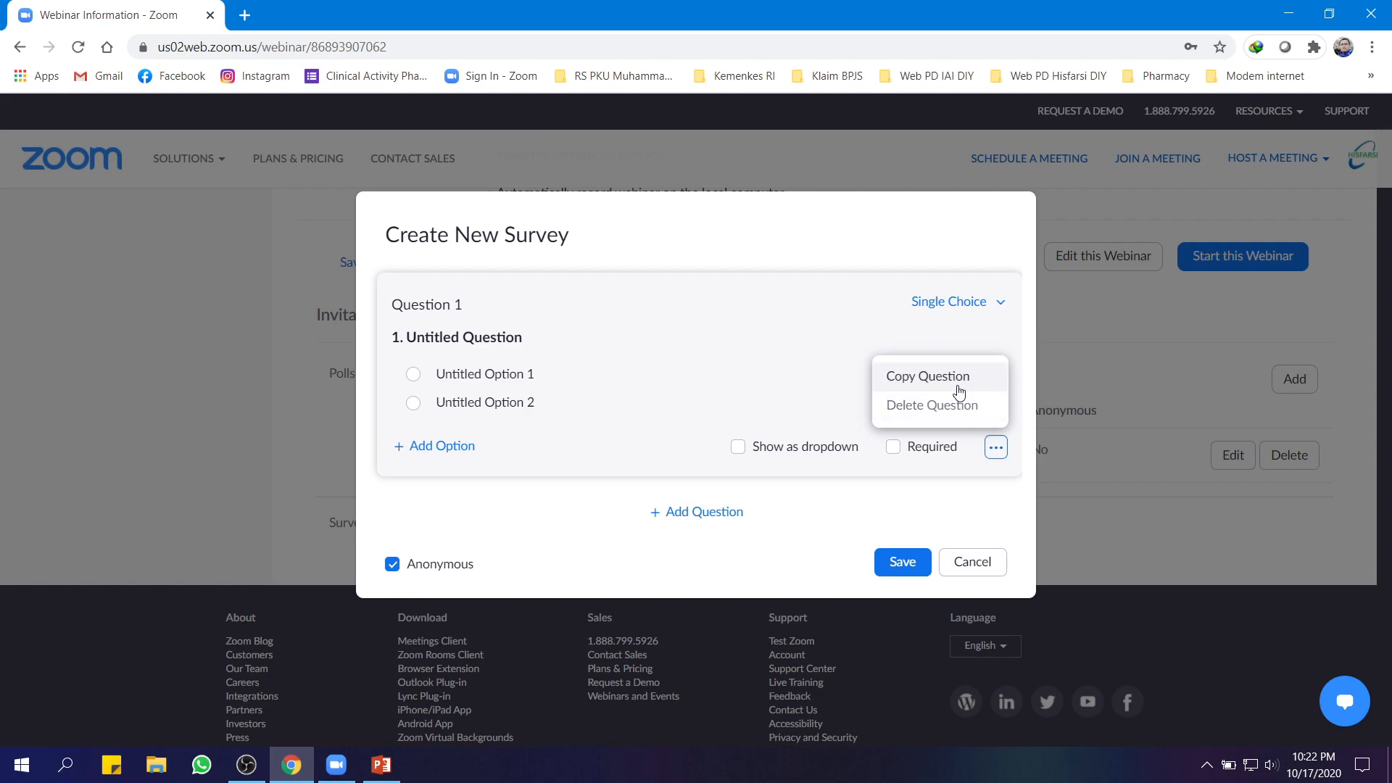
pyautogui.click(996, 308)
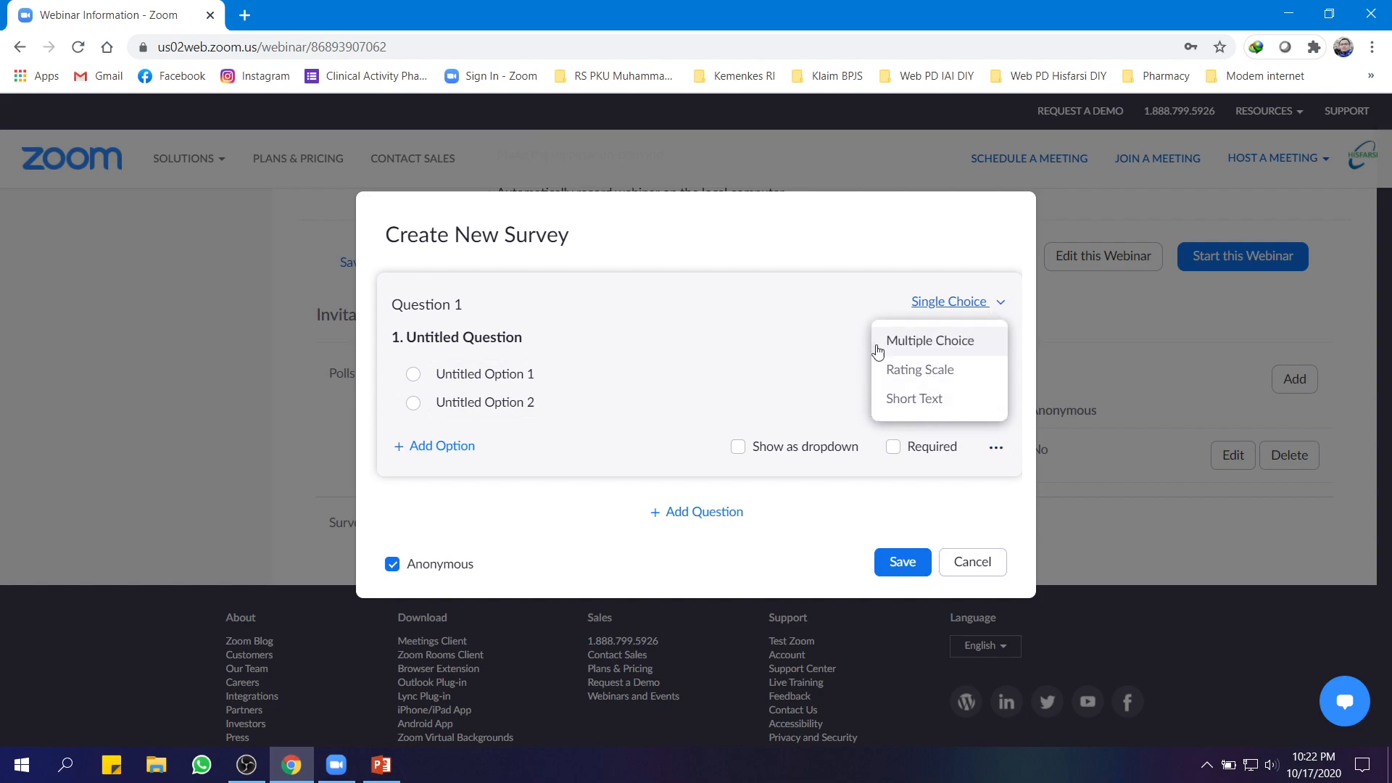
pyautogui.click(868, 282)
pyautogui.click(824, 231)
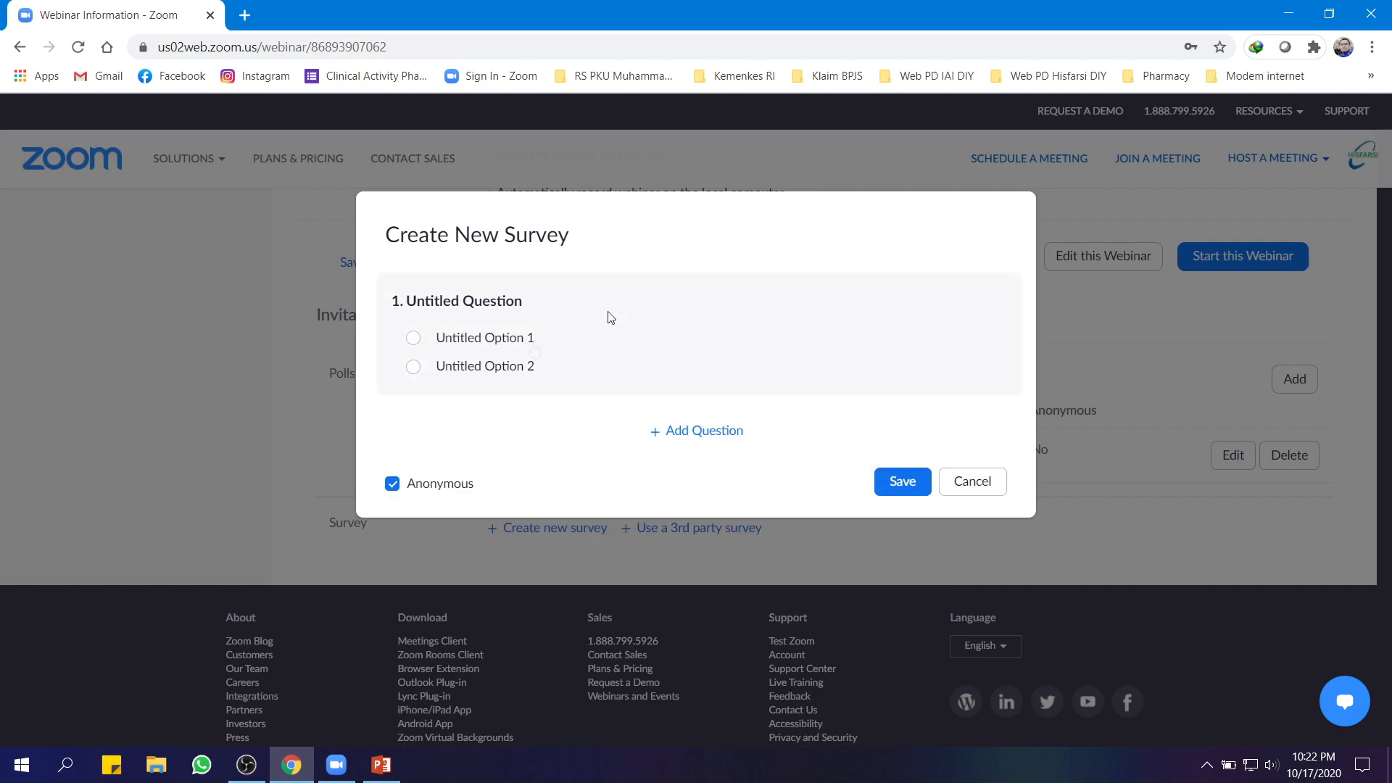
pyautogui.click(977, 486)
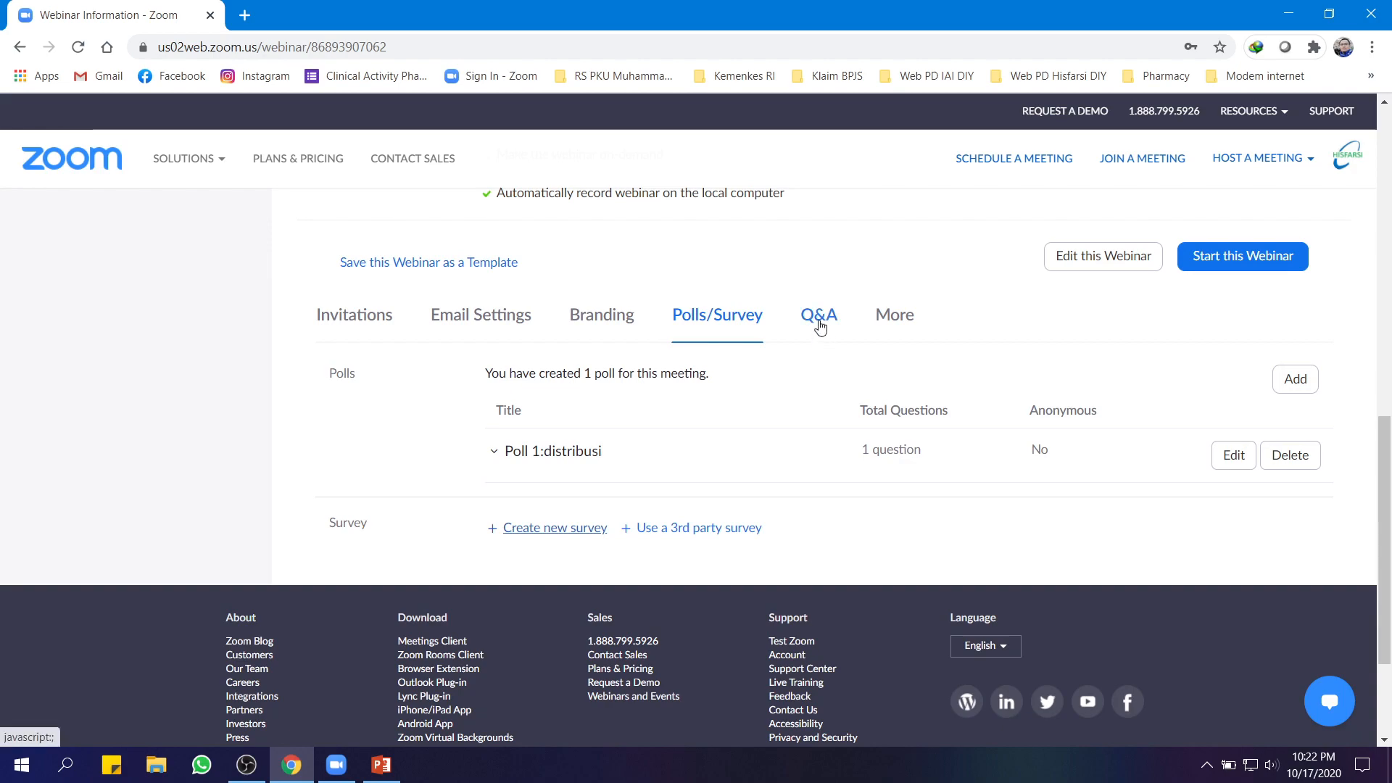
pyautogui.click(820, 321)
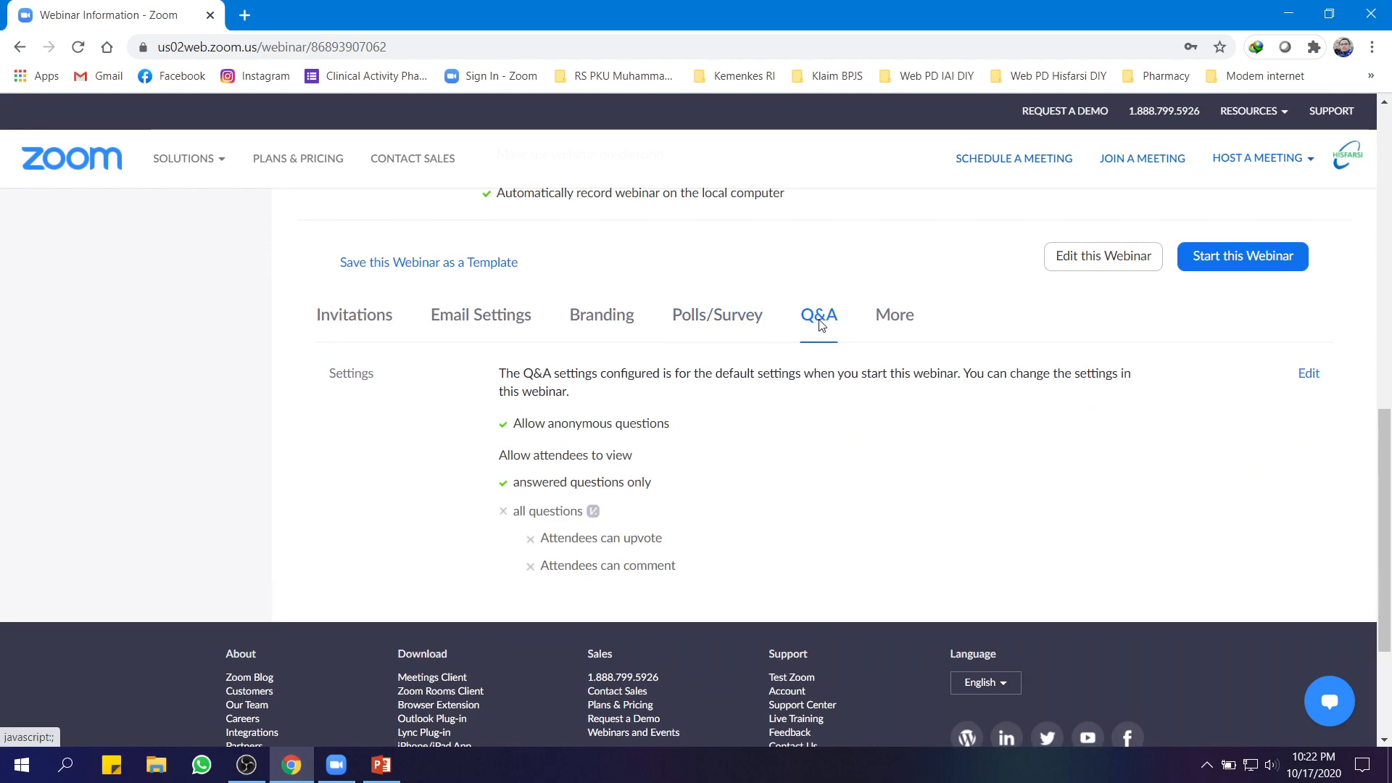
# Disable Allow anonymous questions in the webinar's Q&A settings and save
pyautogui.click(1308, 375)
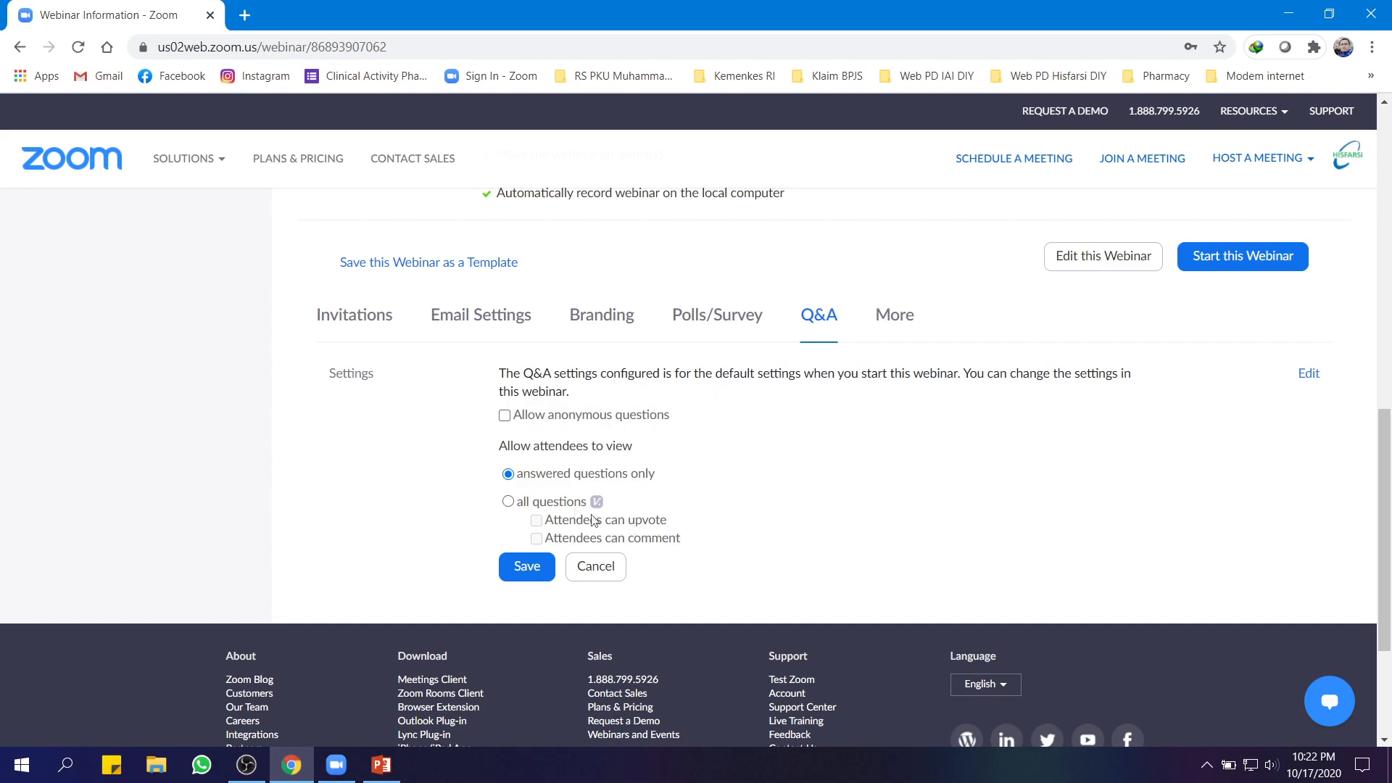
pyautogui.click(527, 566)
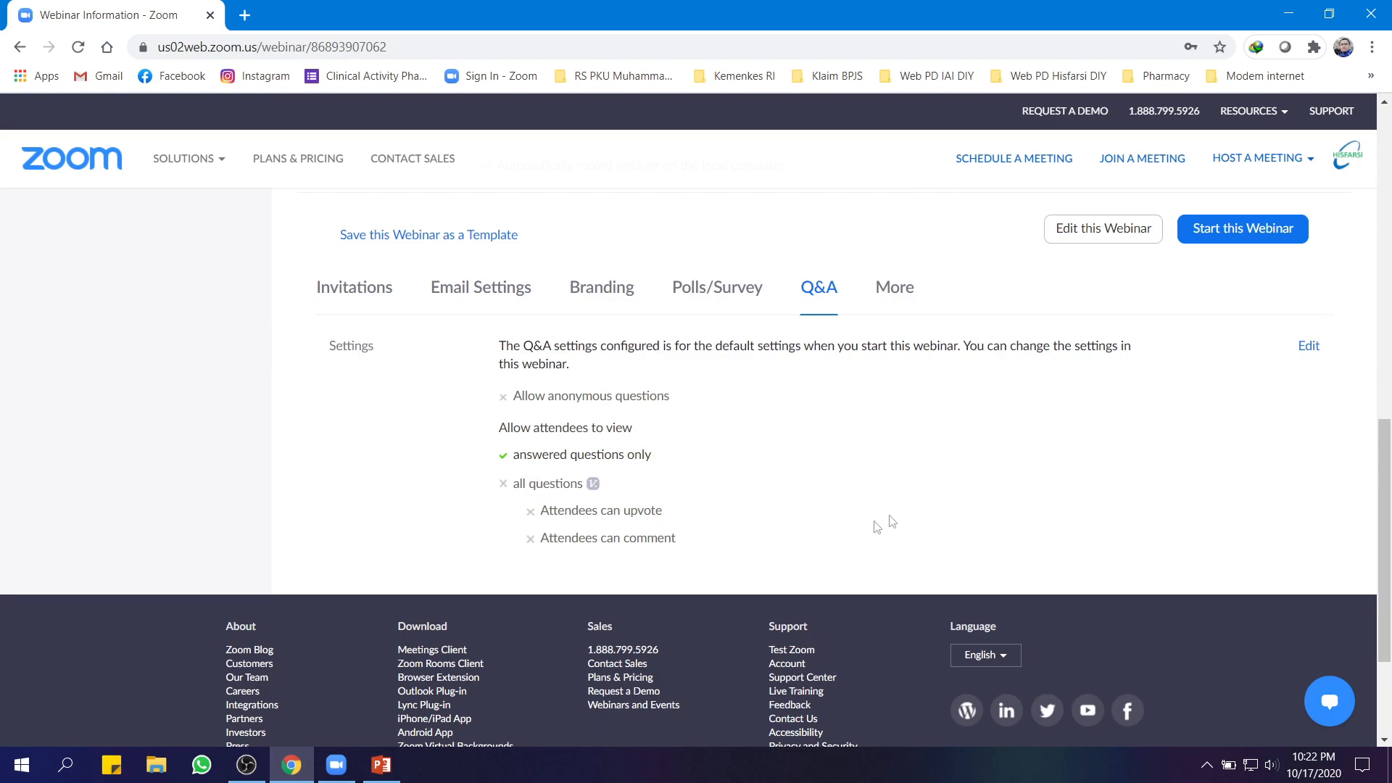
pyautogui.scroll(2, 892, 507)
# Look over the More and Invitations tabs, then open the Invite Panelists editor
pyautogui.click(898, 478)
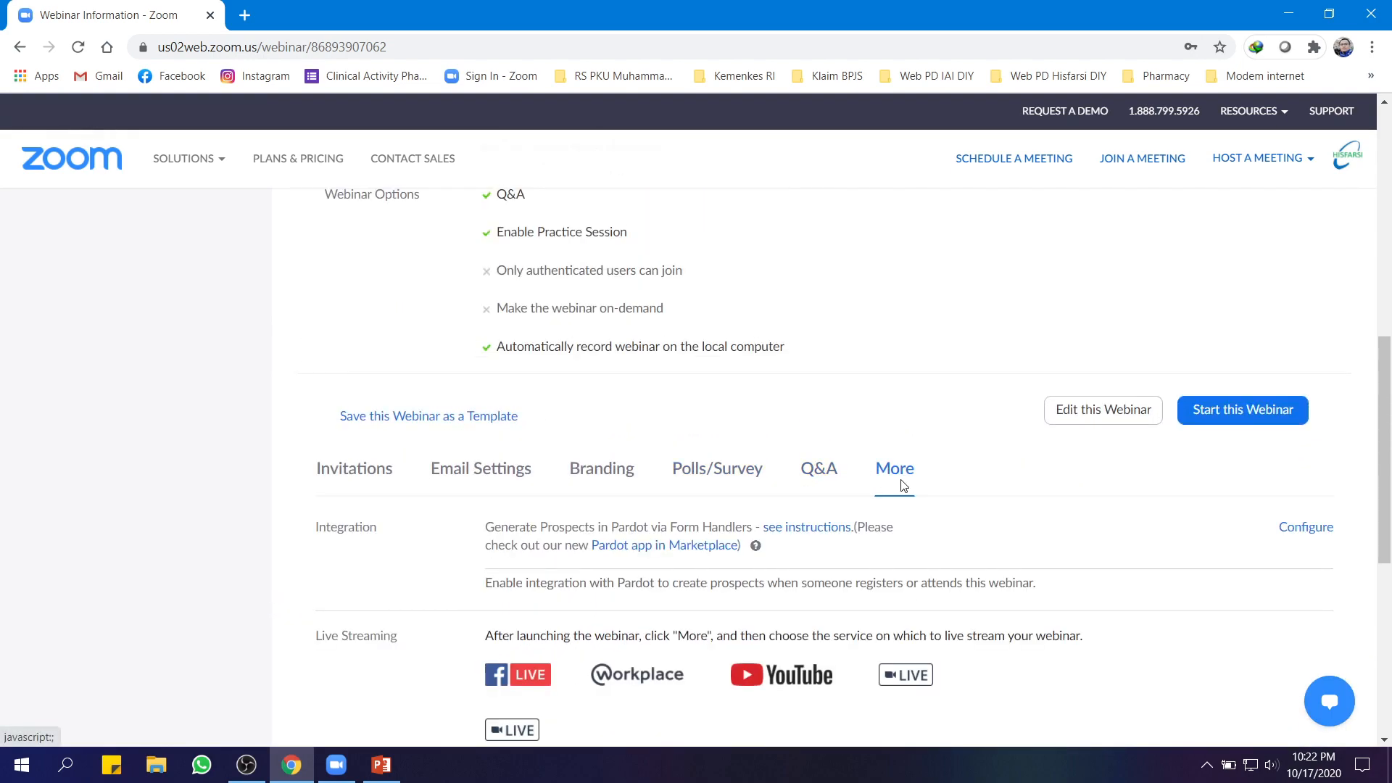
pyautogui.scroll(-2, 903, 493)
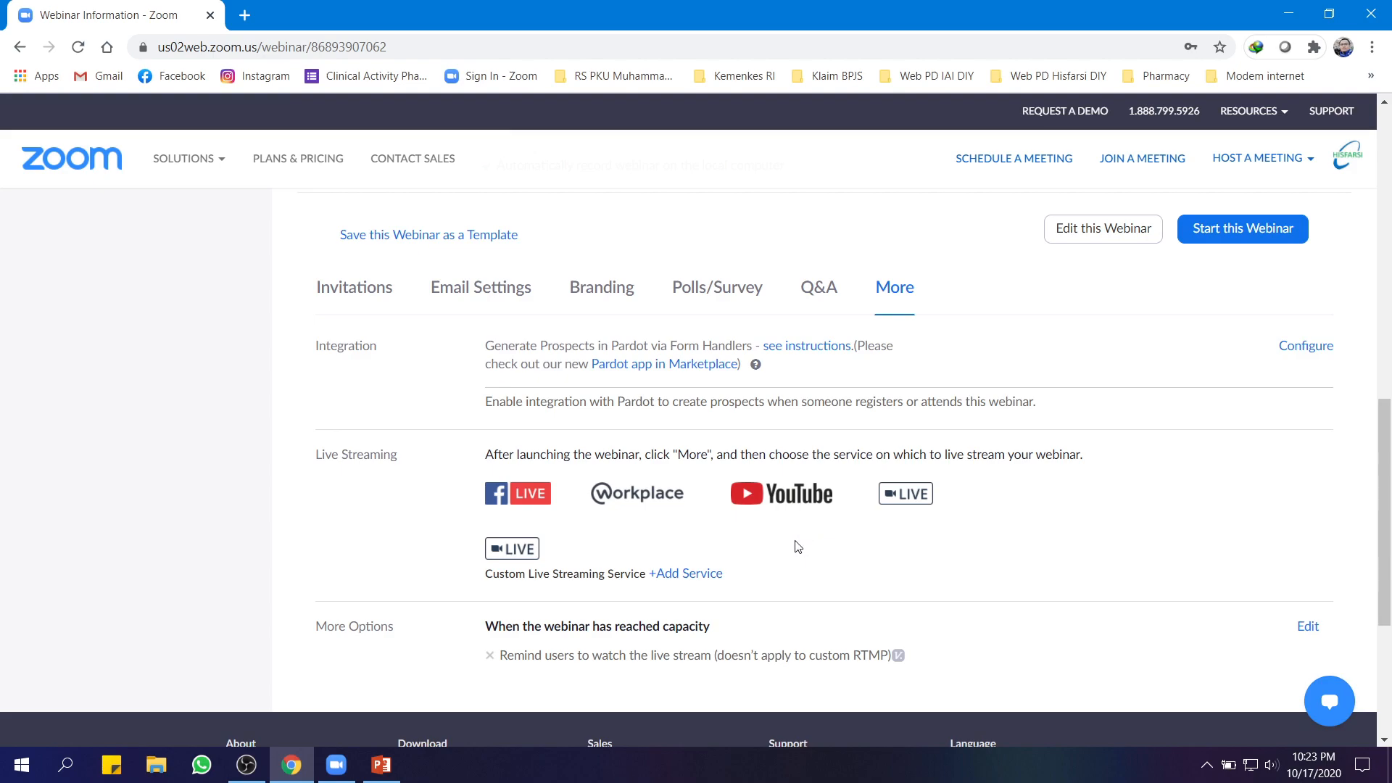
pyautogui.click(359, 290)
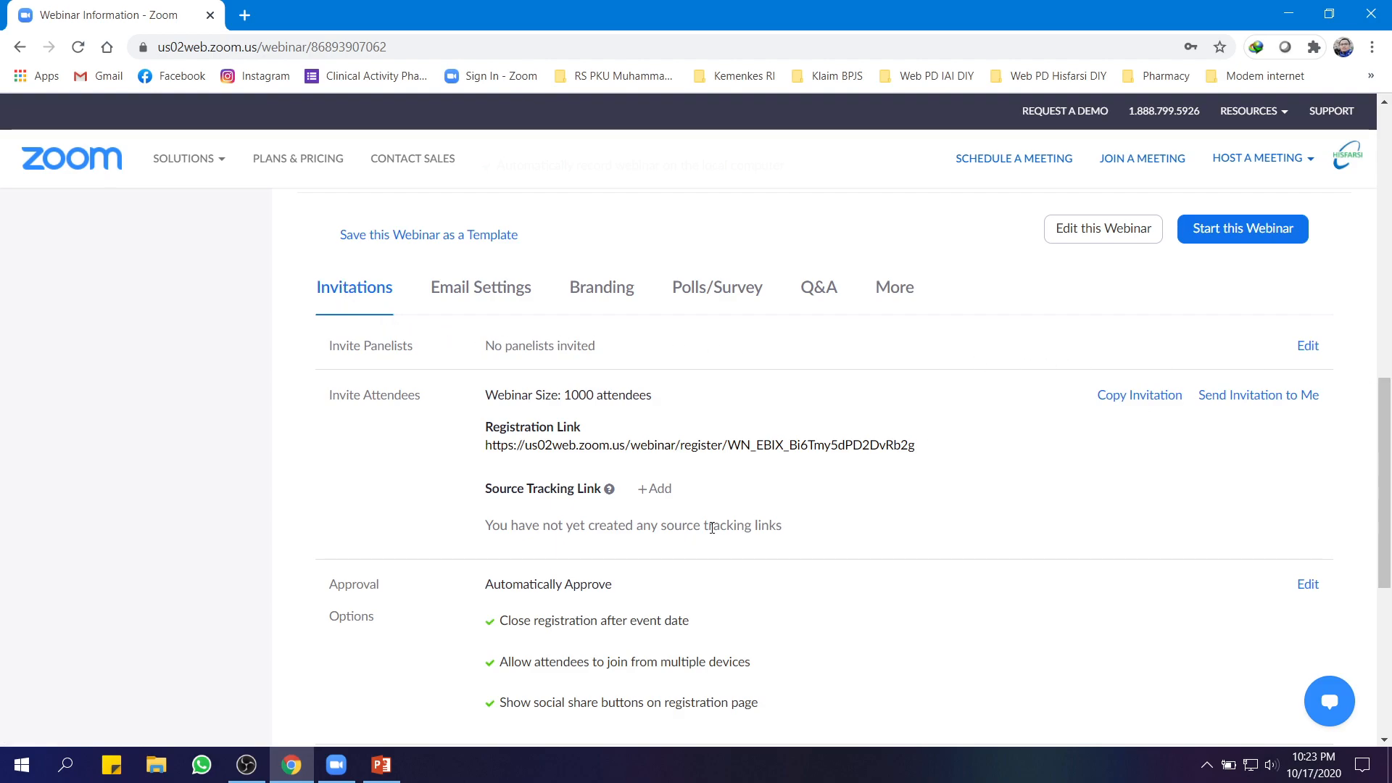
pyautogui.scroll(-5, 713, 527)
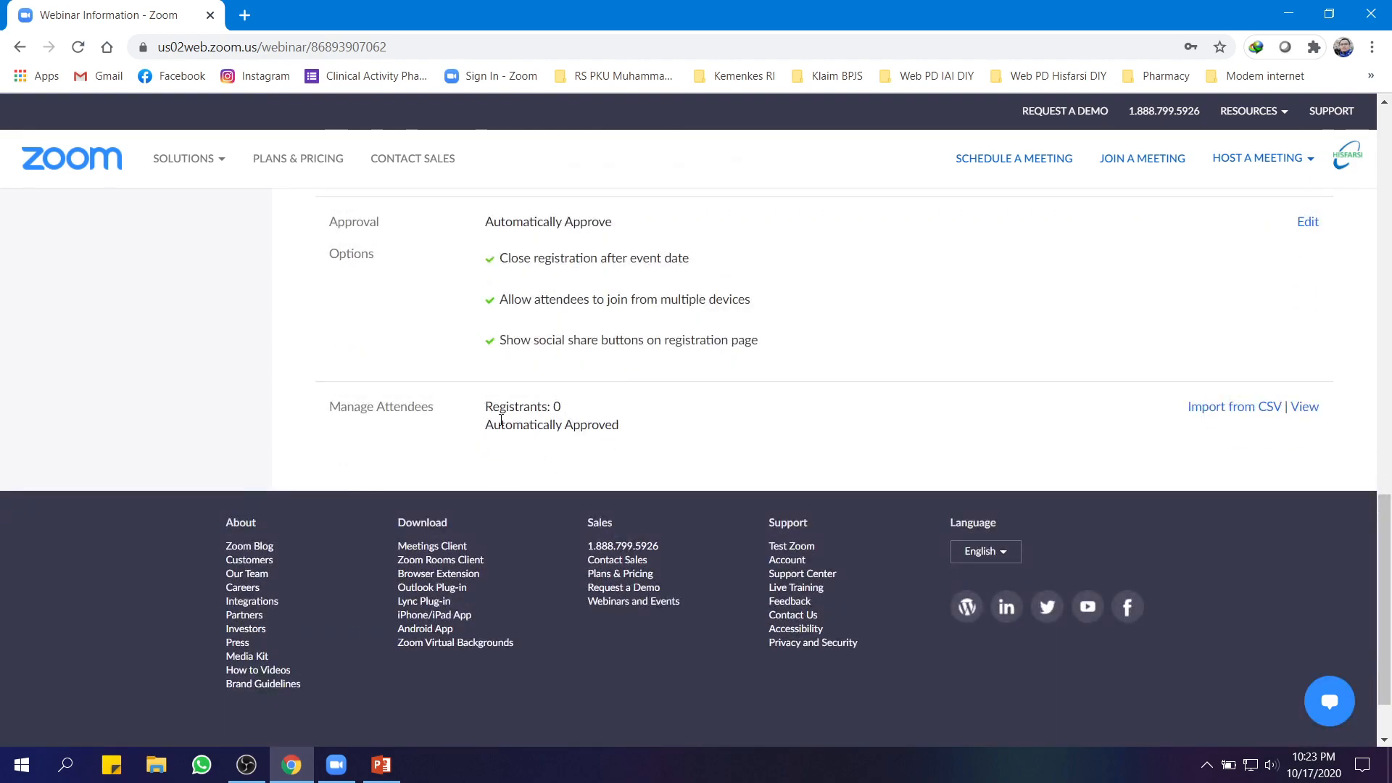
pyautogui.scroll(5, 507, 424)
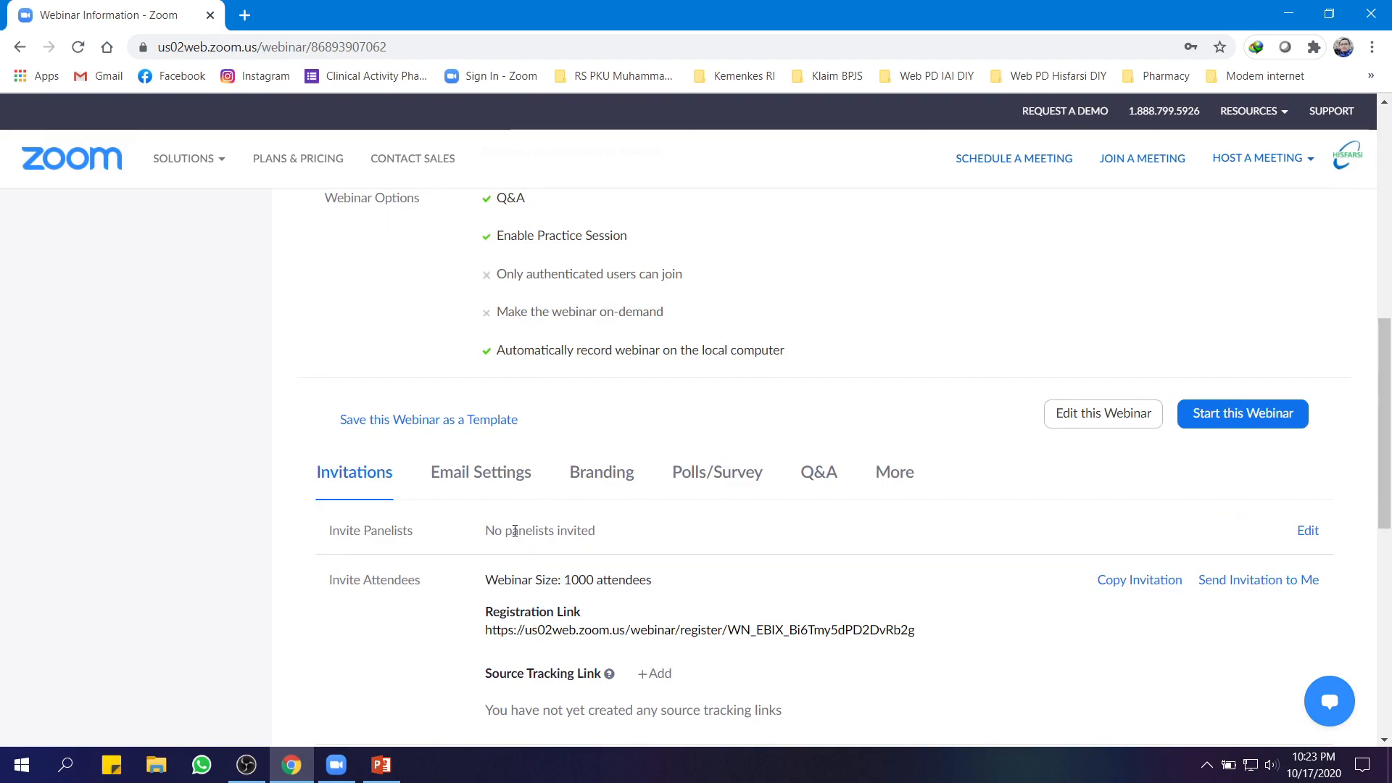
pyautogui.click(1309, 530)
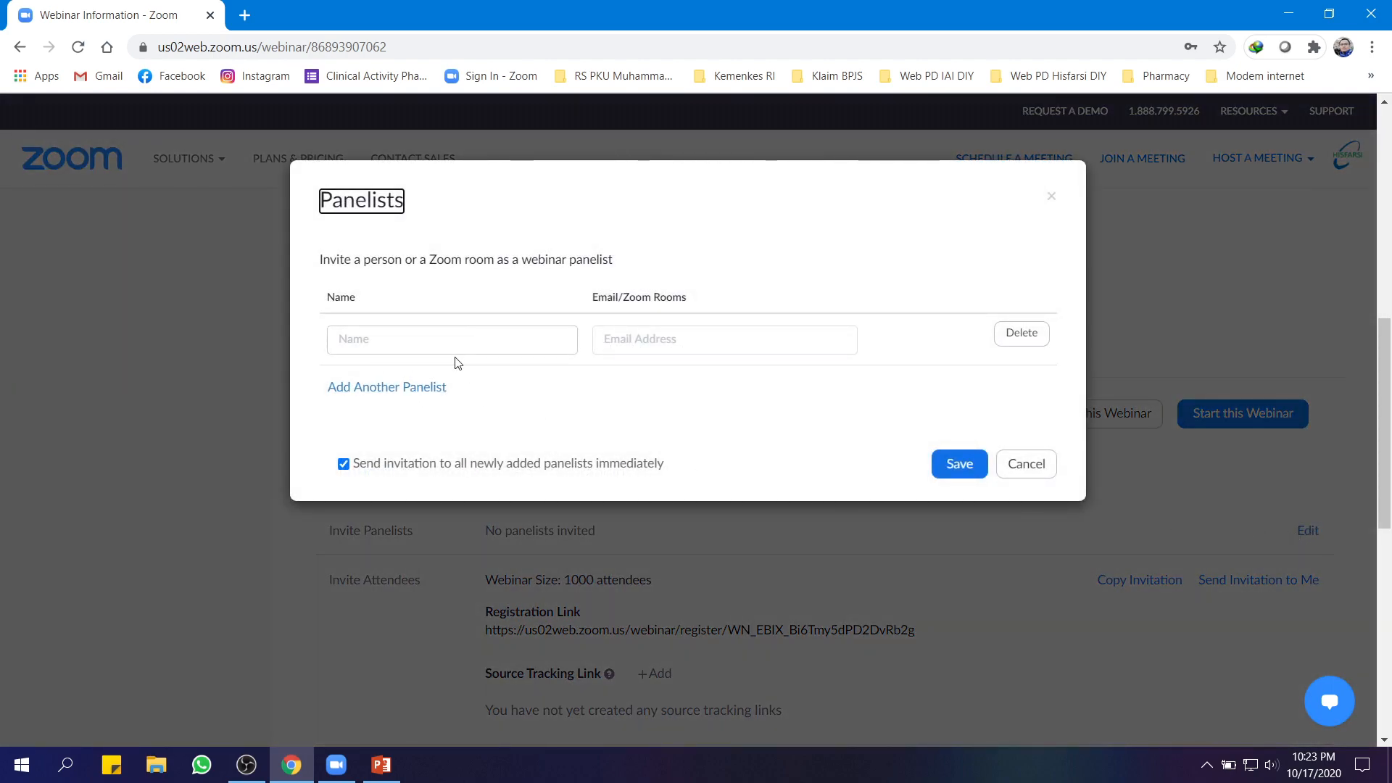
# Enter the panelist's name and e-mail address and save with the invitation sent immediately
pyautogui.scroll(1, 471, 340)
pyautogui.click(389, 430)
pyautogui.write('rizki')
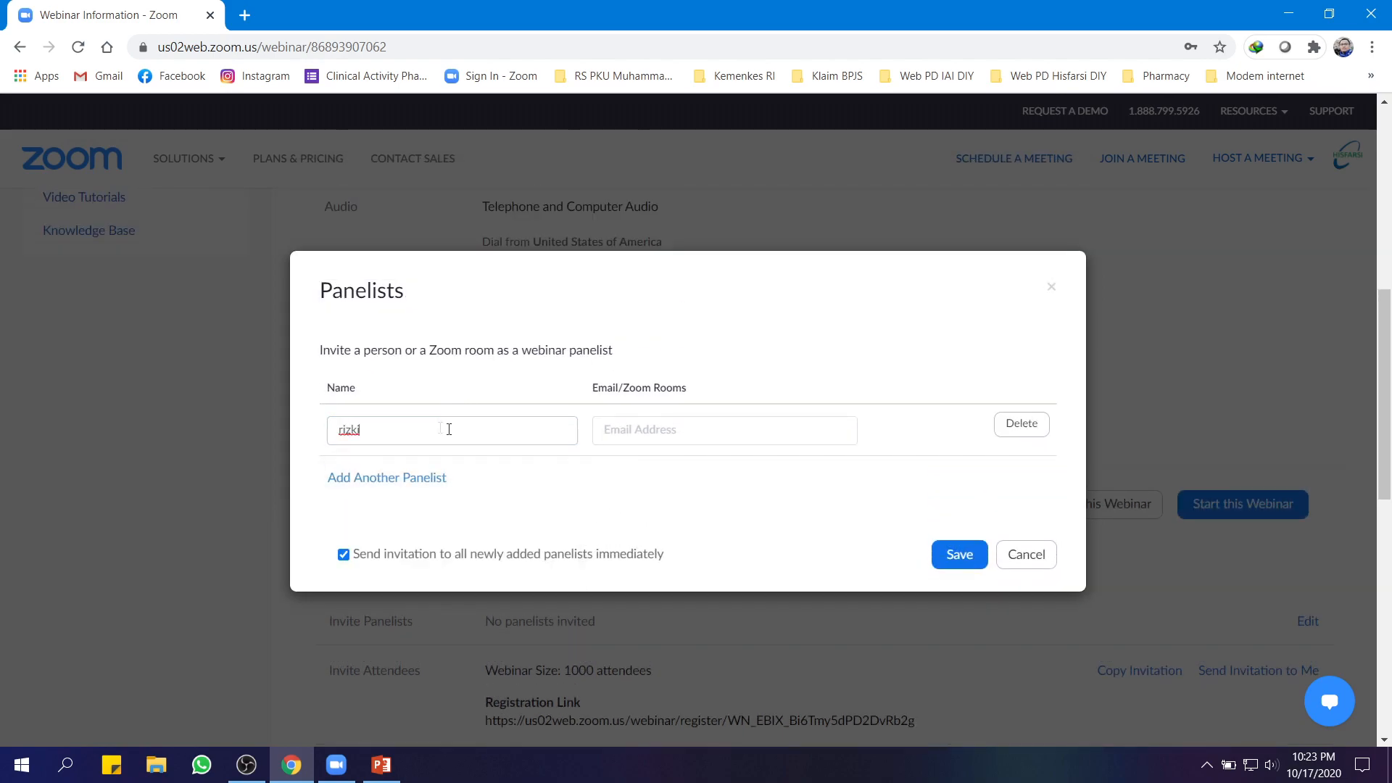
pyautogui.click(652, 429)
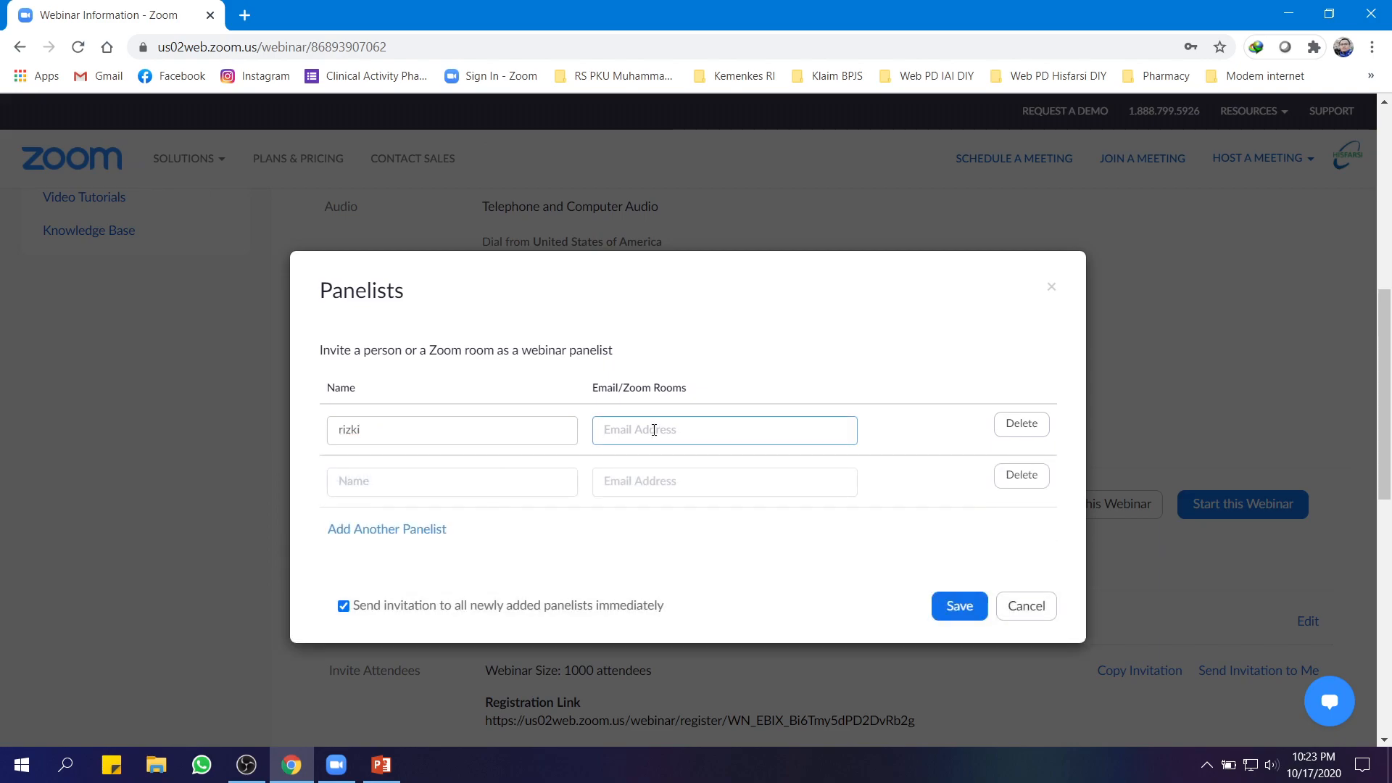
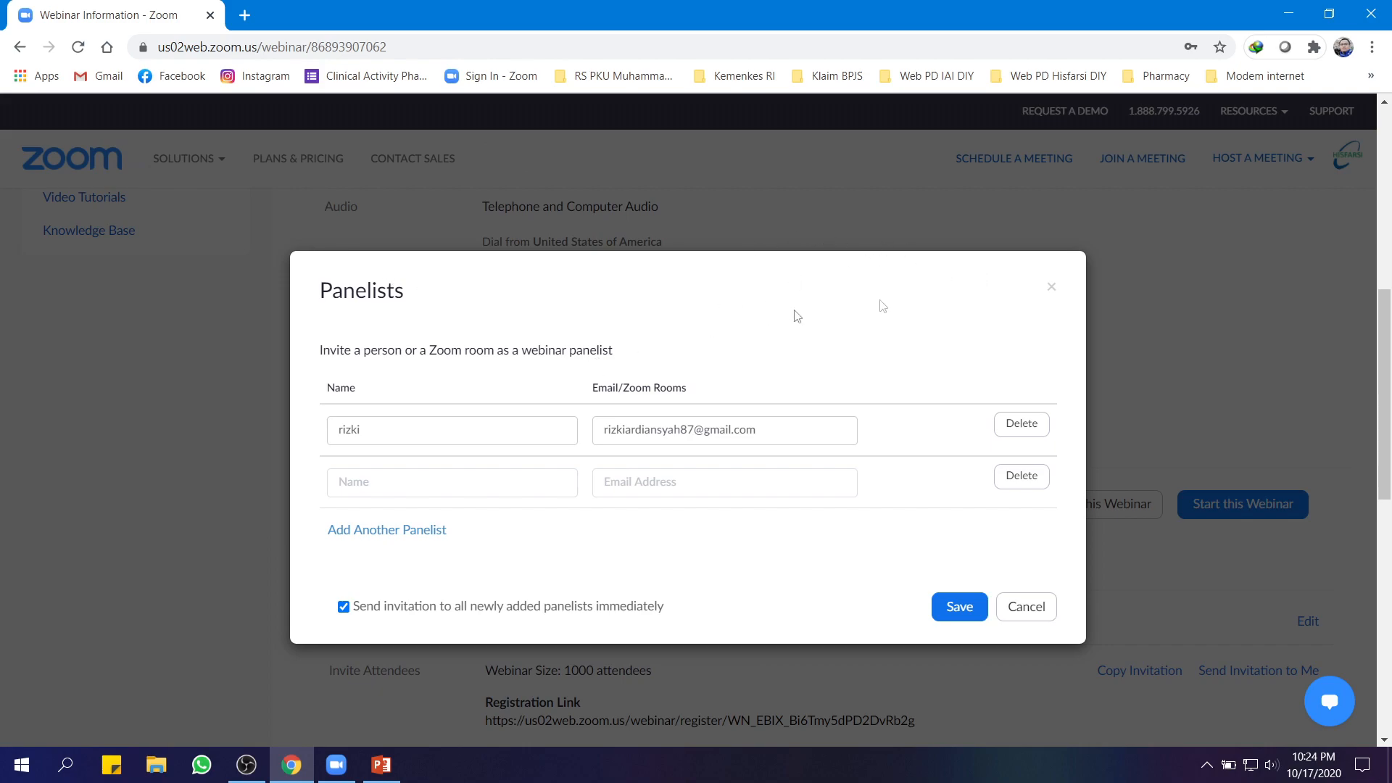
pyautogui.click(958, 609)
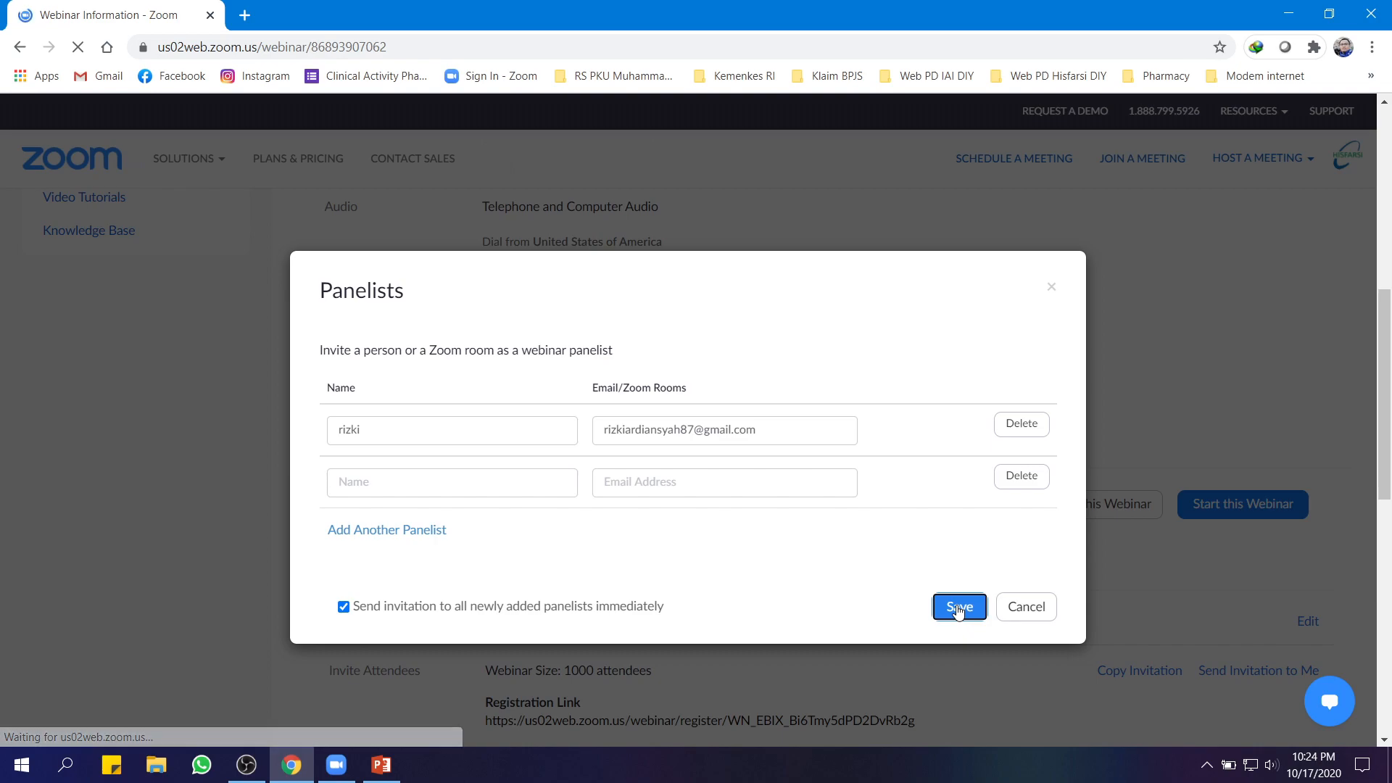
pyautogui.scroll(-4, 953, 611)
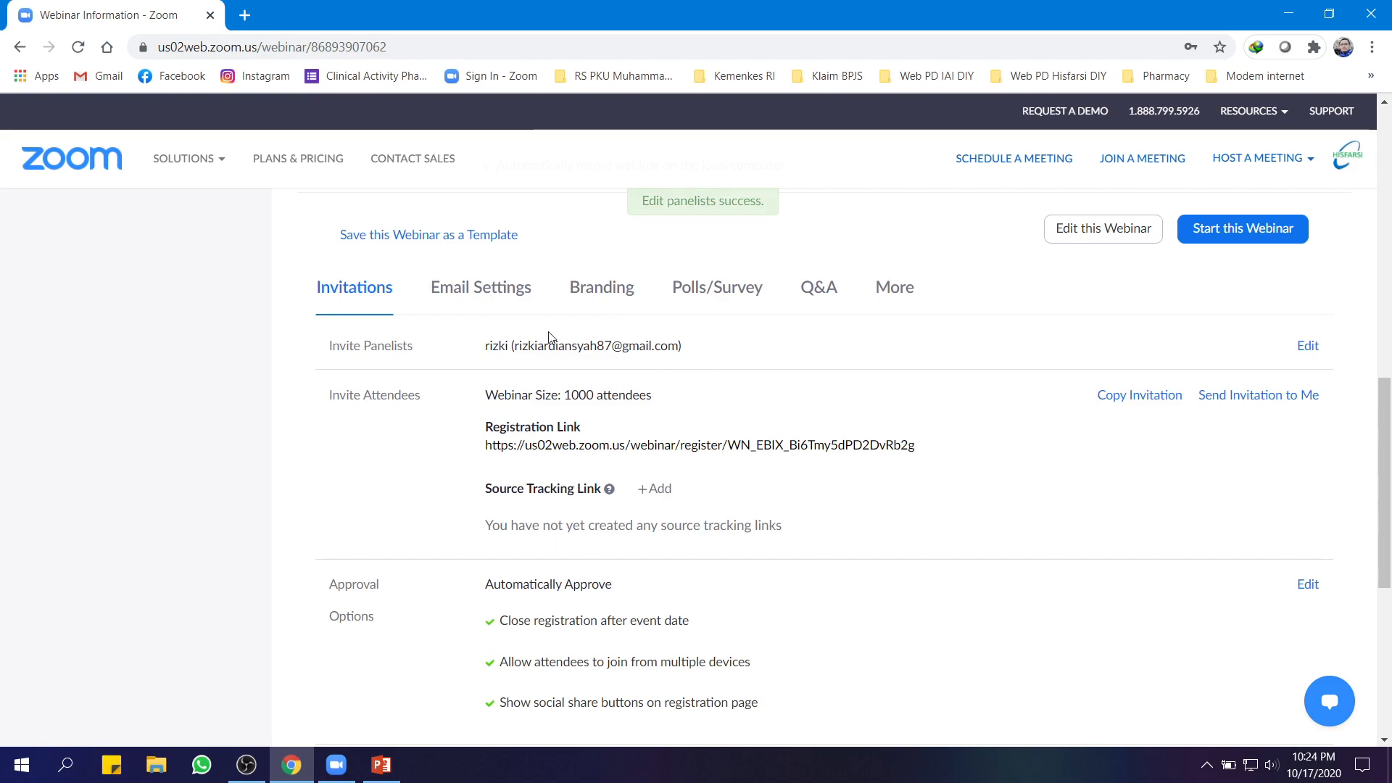
pyautogui.click(244, 15)
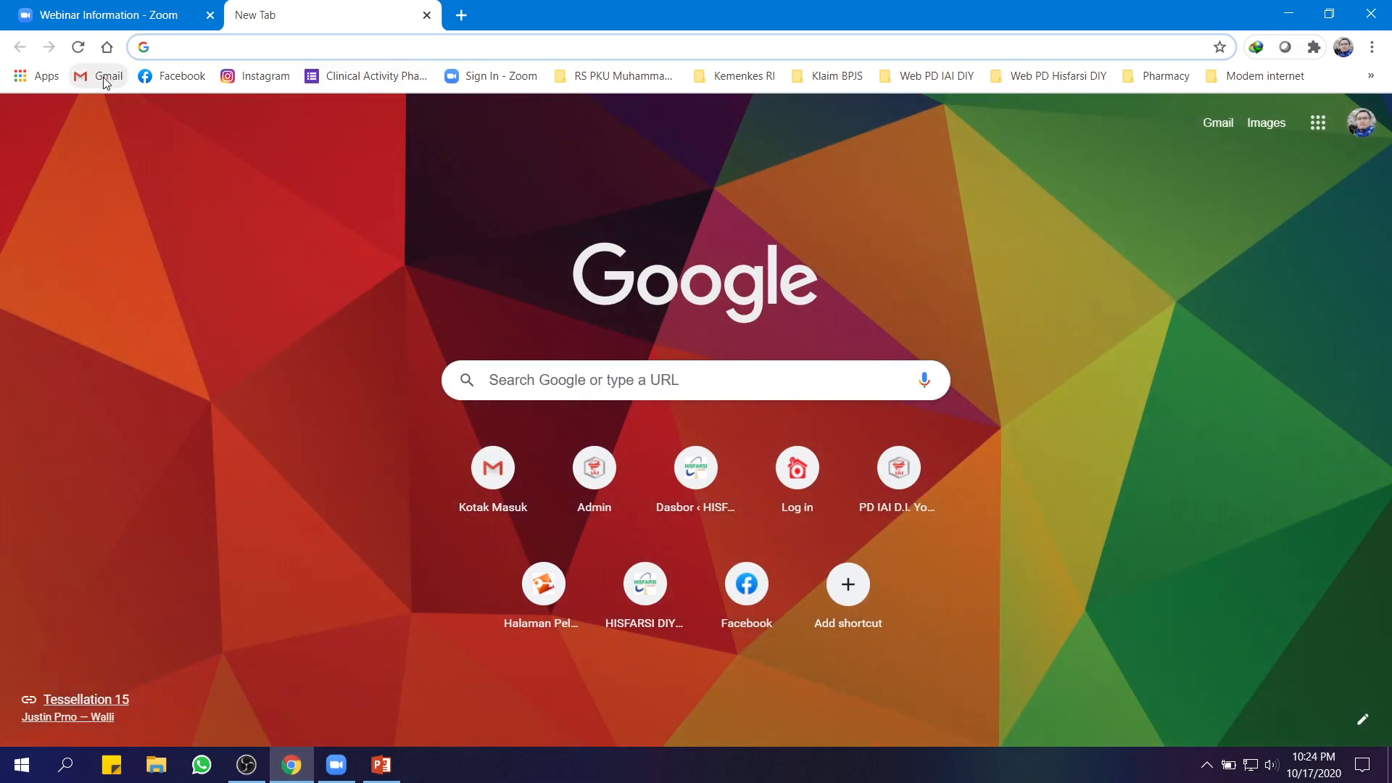
# Read the 'Panelist for Webinar Sistem Distribusi Obat' email in Gmail, then return to the Zoom tab
pyautogui.click(101, 75)
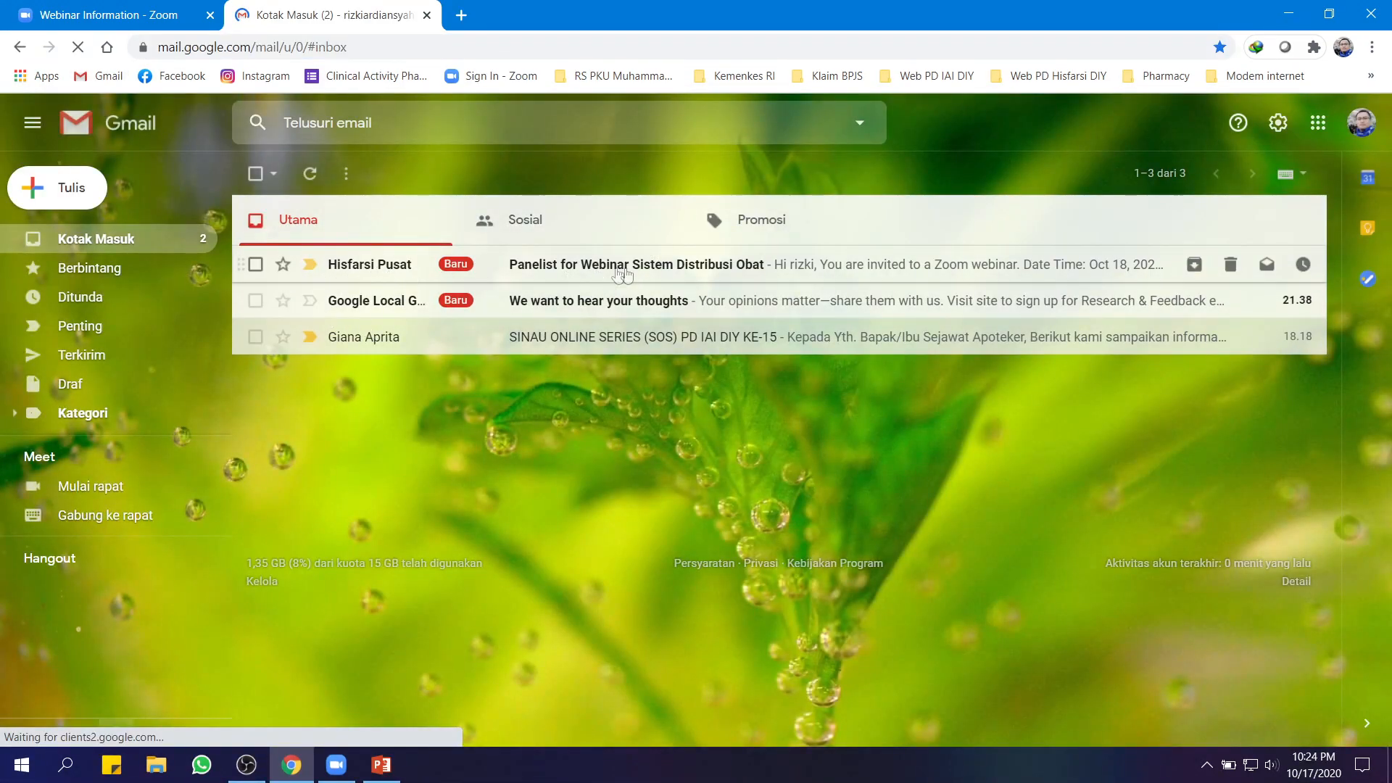
pyautogui.click(627, 272)
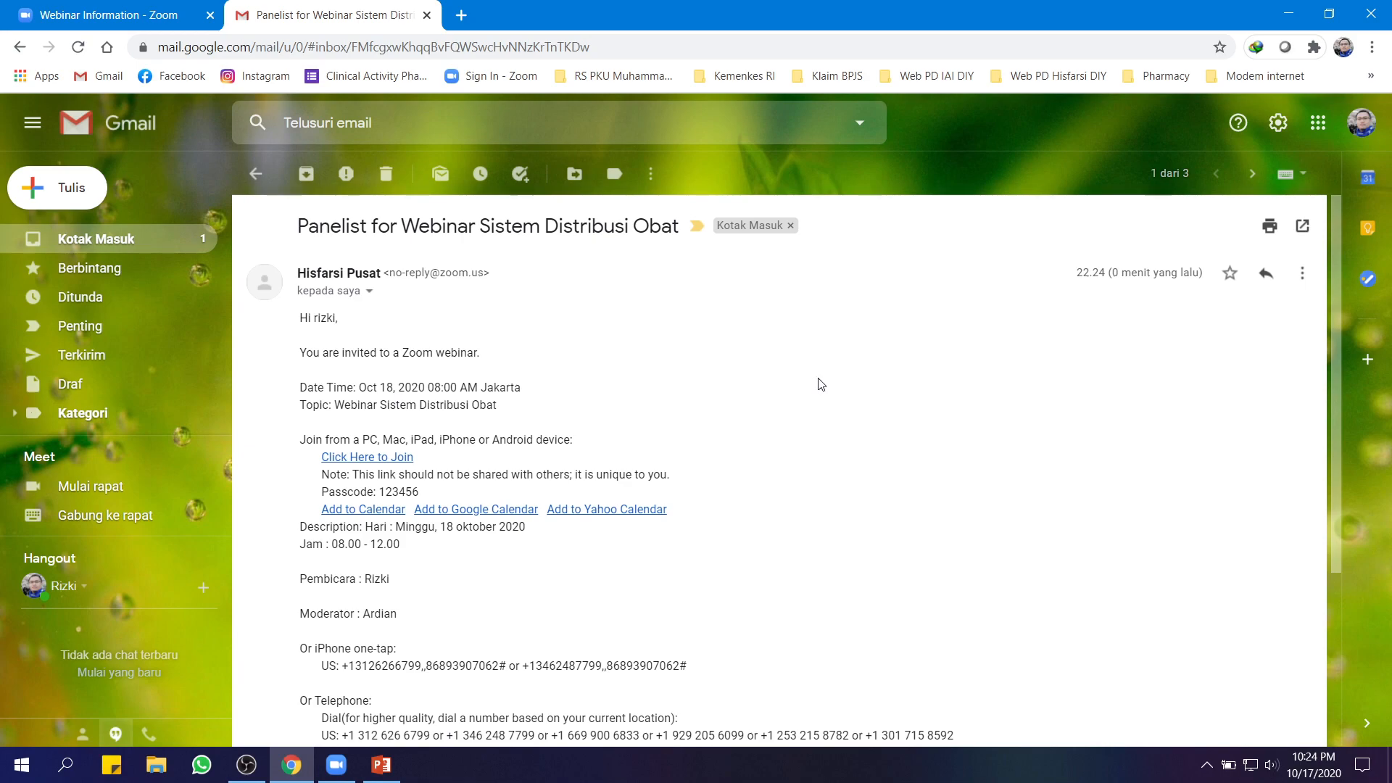
pyautogui.scroll(-3, 821, 385)
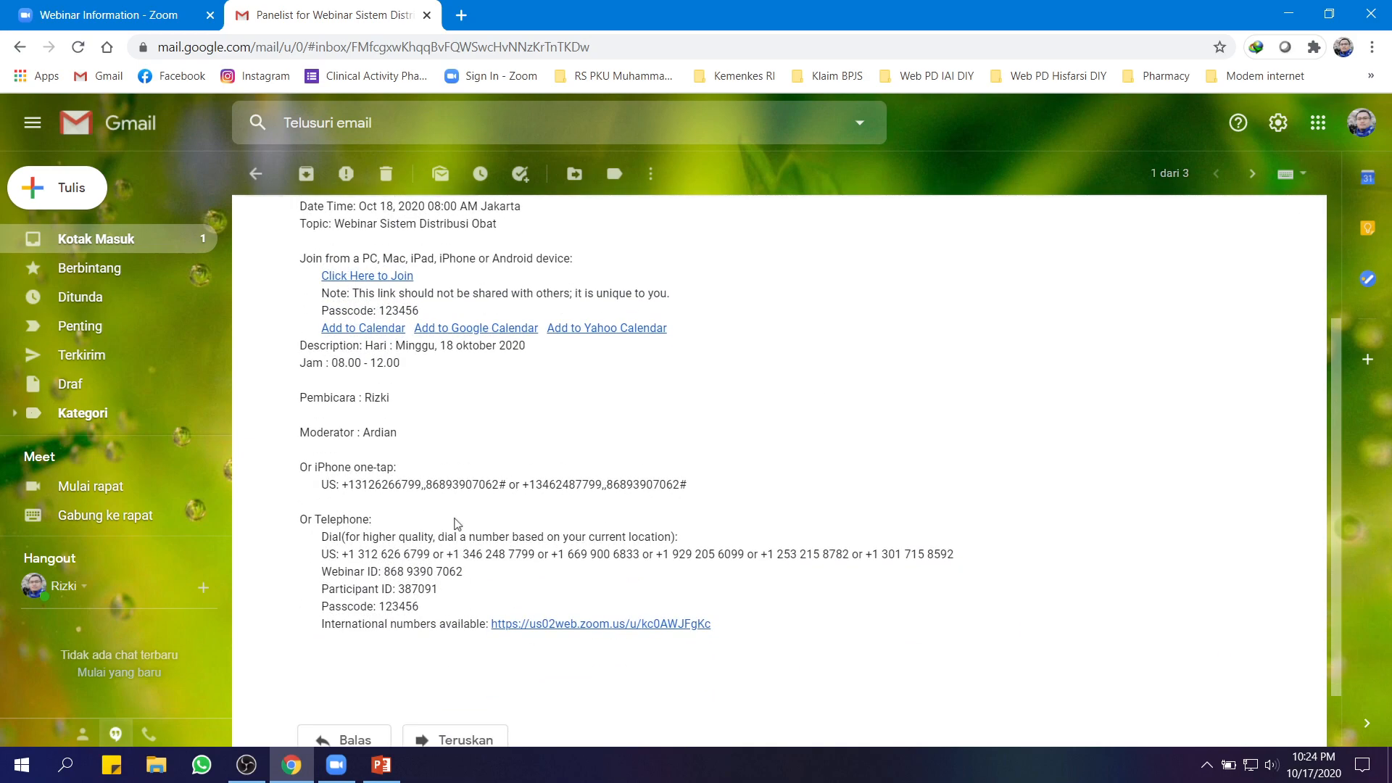
pyautogui.scroll(4, 458, 523)
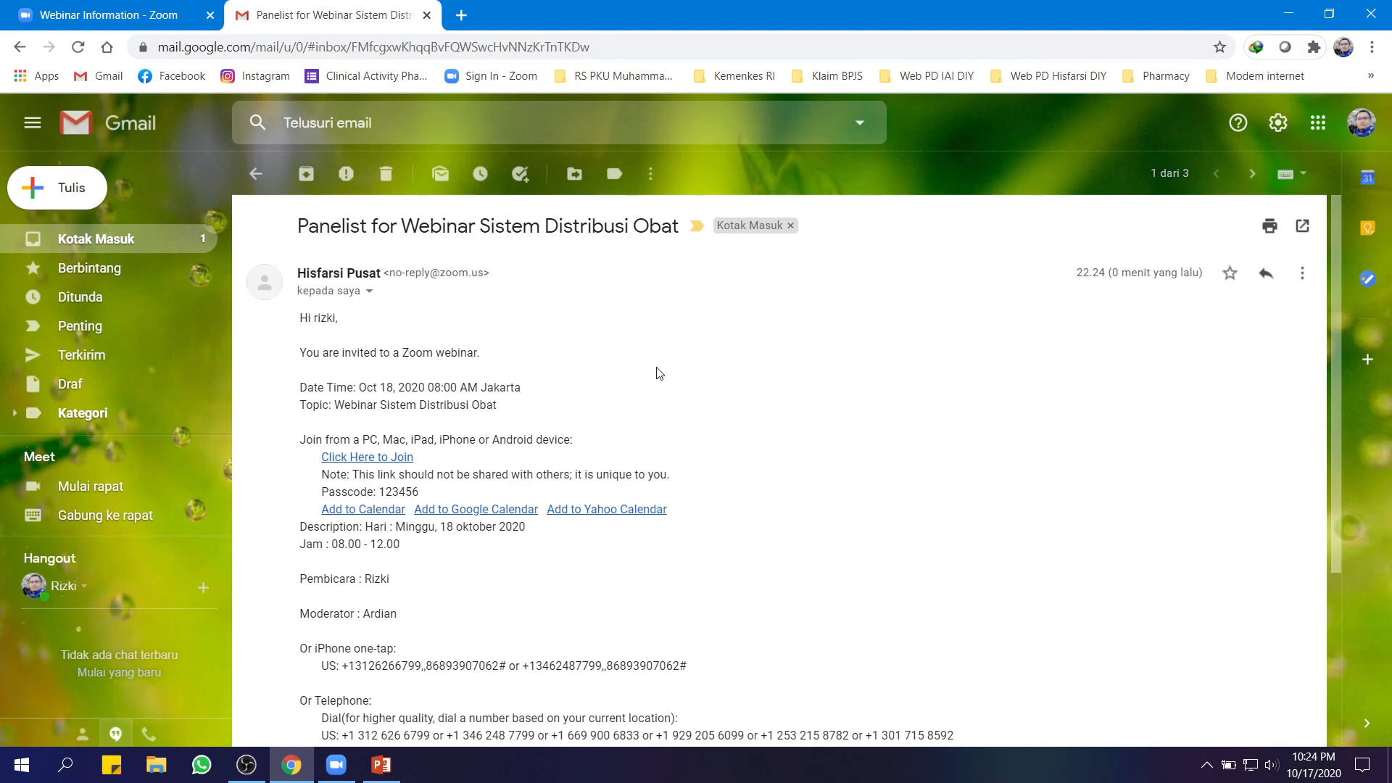
pyautogui.click(109, 14)
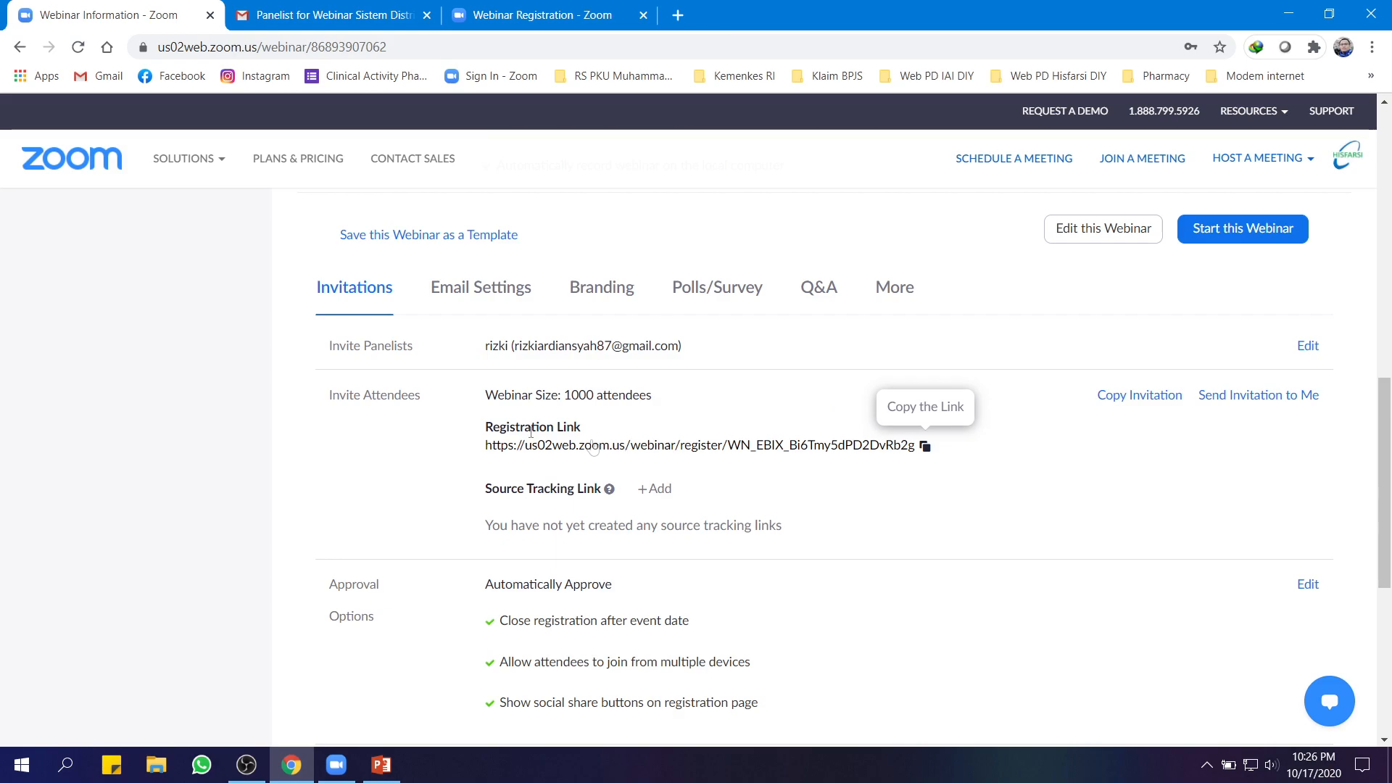
# Compare the registration and webinar information tabs, ending on the 'Webinar Registration - Zoom' form
pyautogui.click(519, 16)
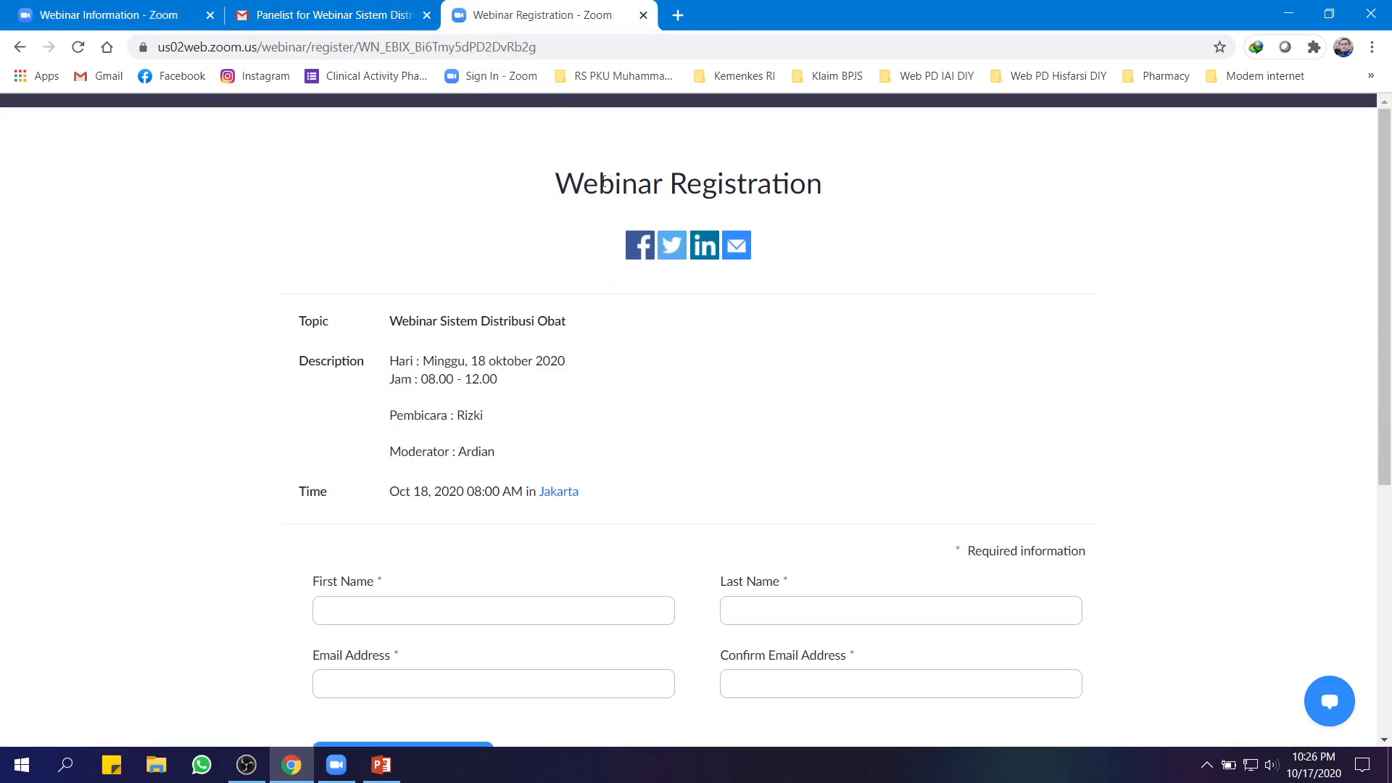
pyautogui.scroll(-1, 933, 232)
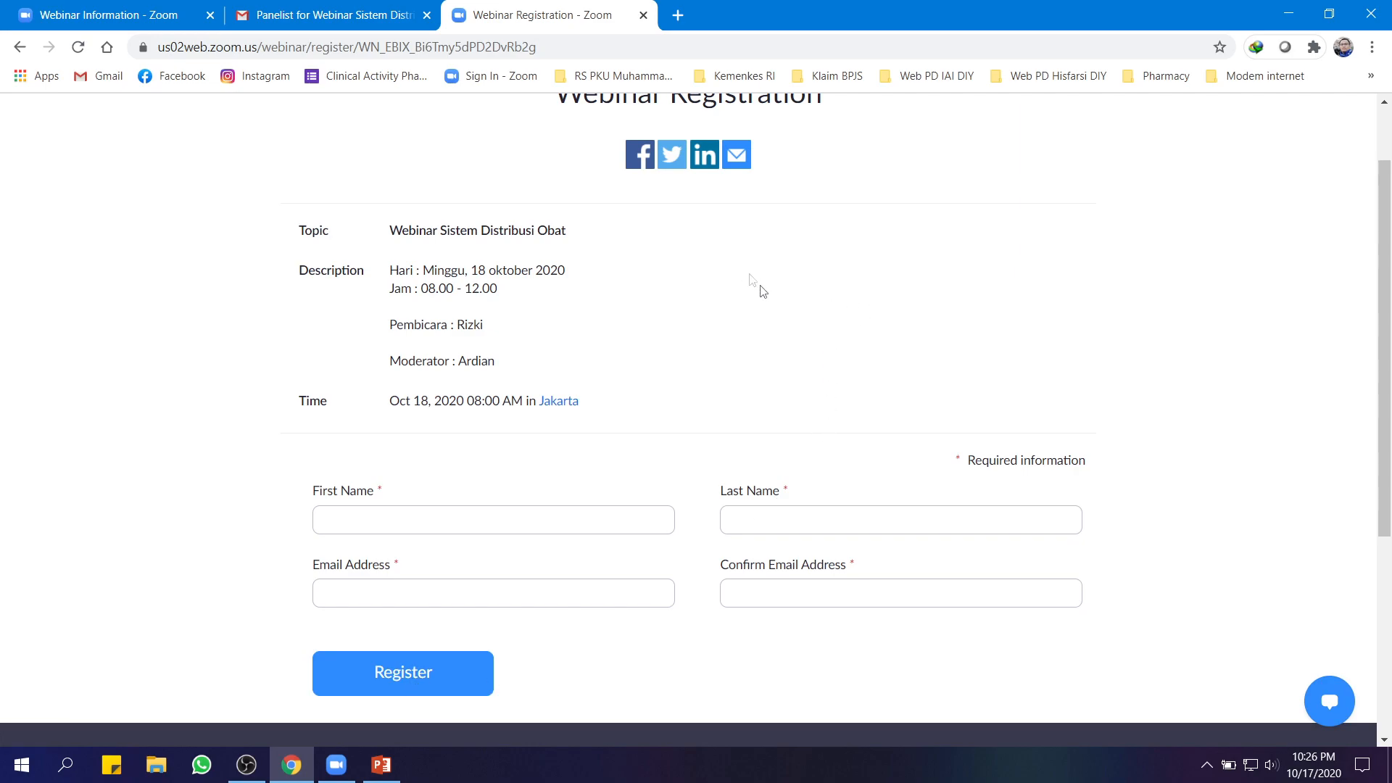
pyautogui.click(78, 16)
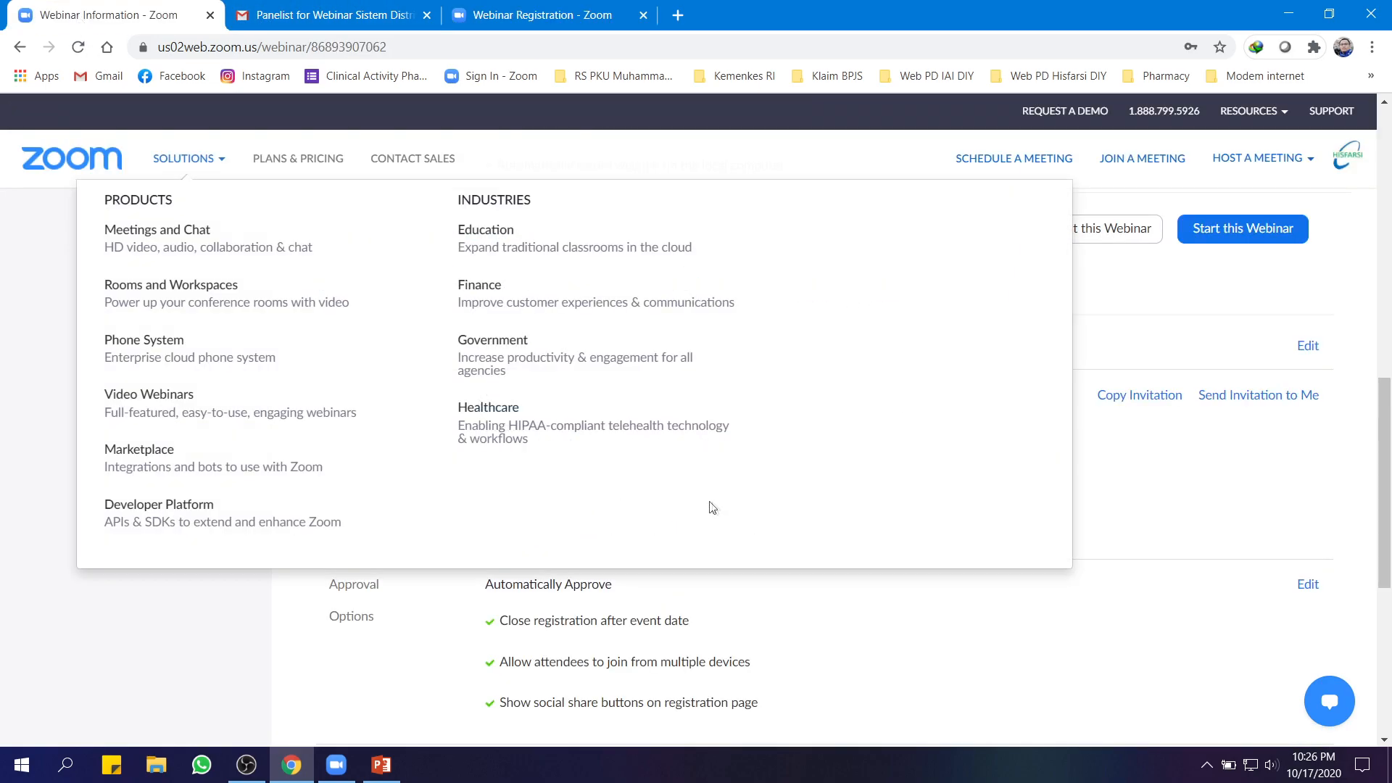
pyautogui.scroll(-6, 906, 580)
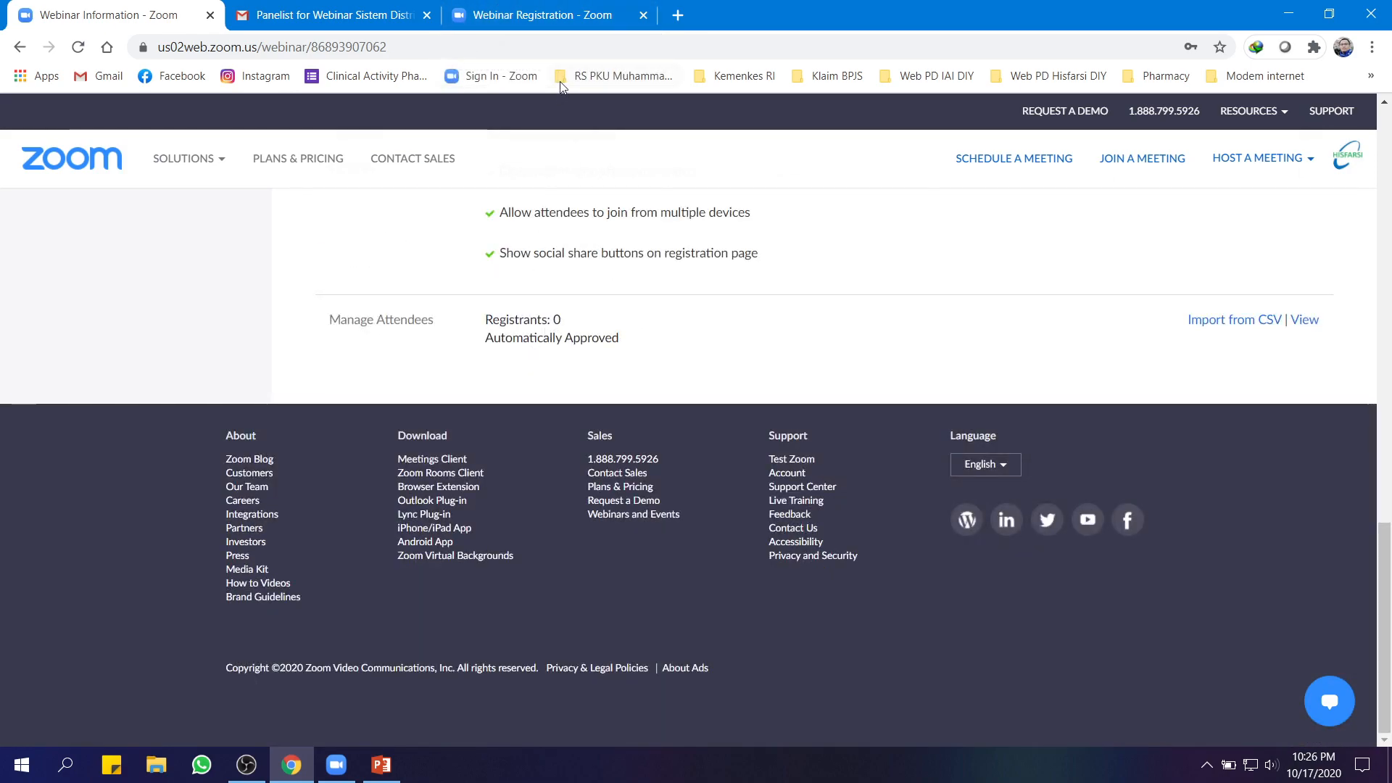
pyautogui.click(515, 17)
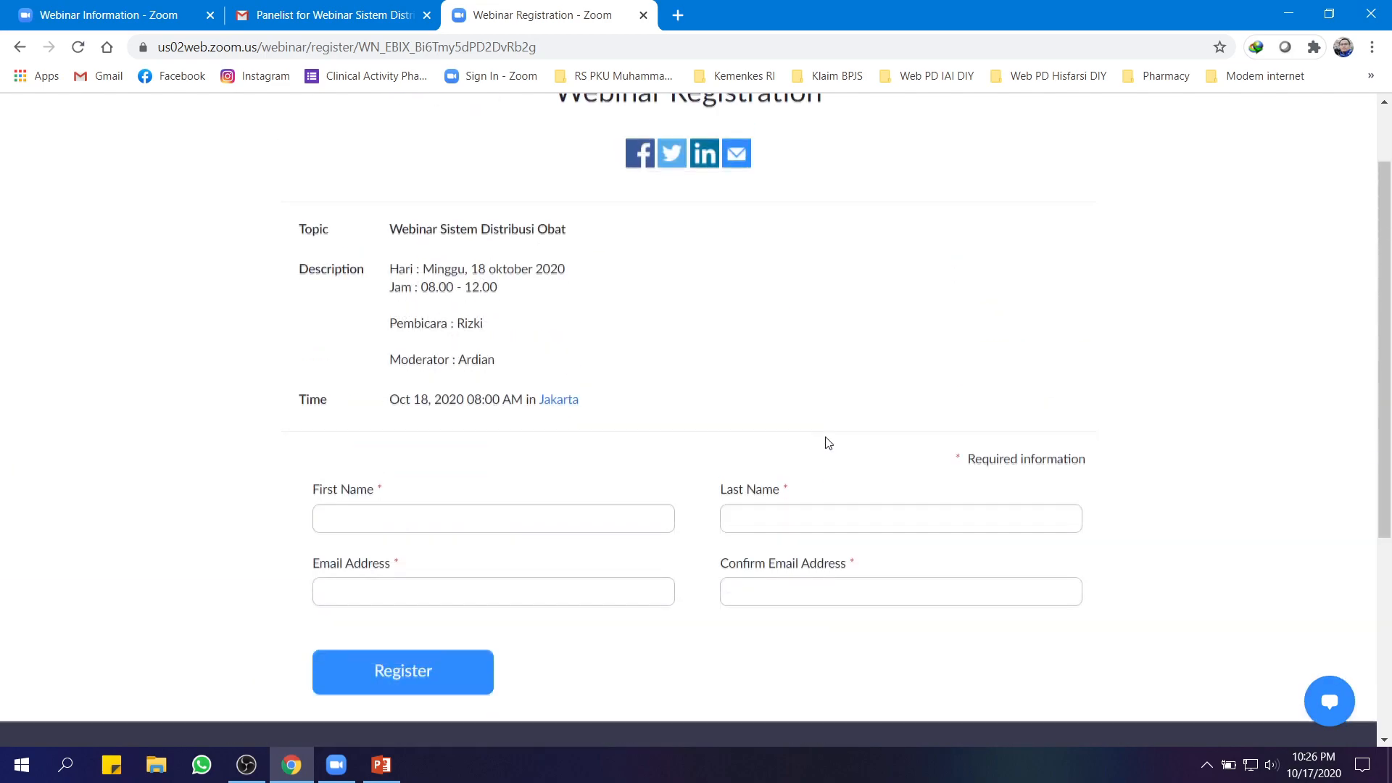
# Enter the test attendee's first name, last name and e-mail with confirmation, and register
pyautogui.click(385, 521)
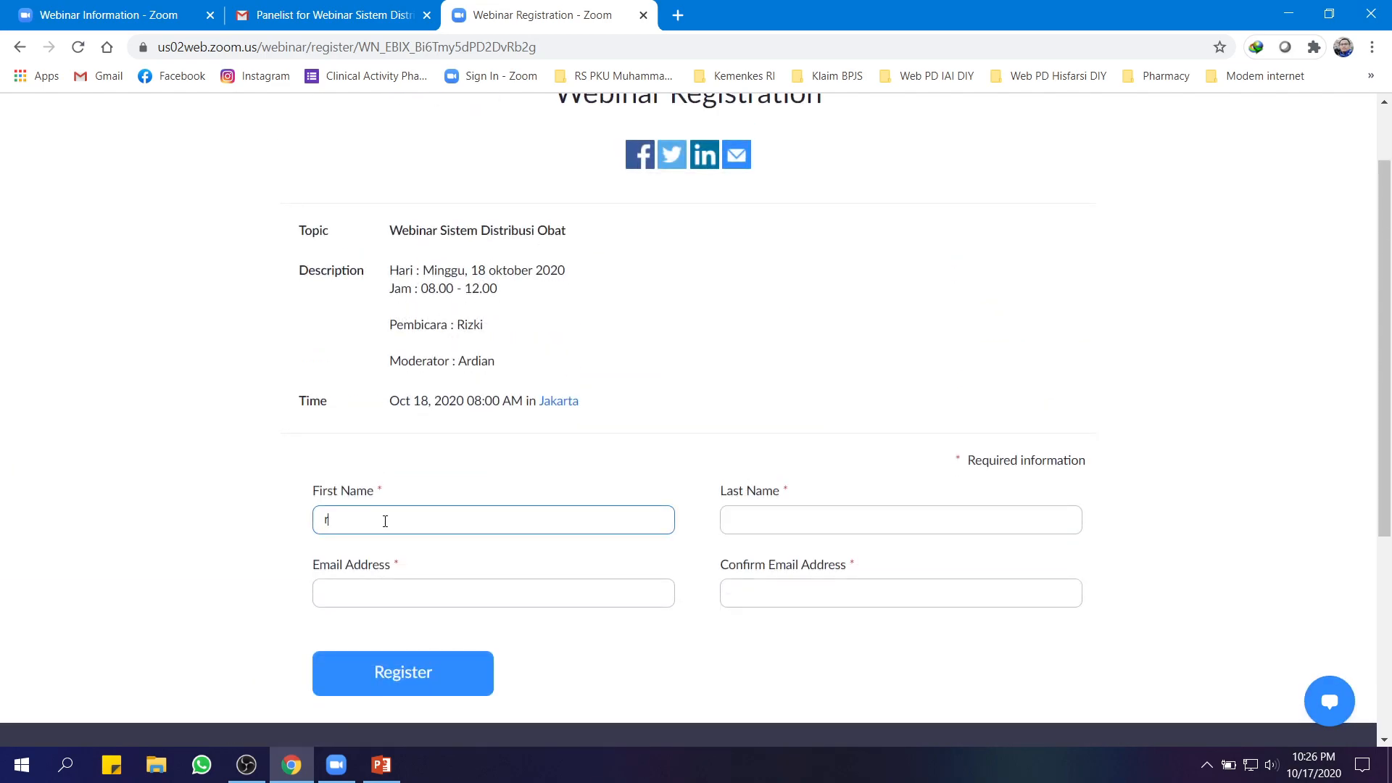
pyautogui.click(754, 518)
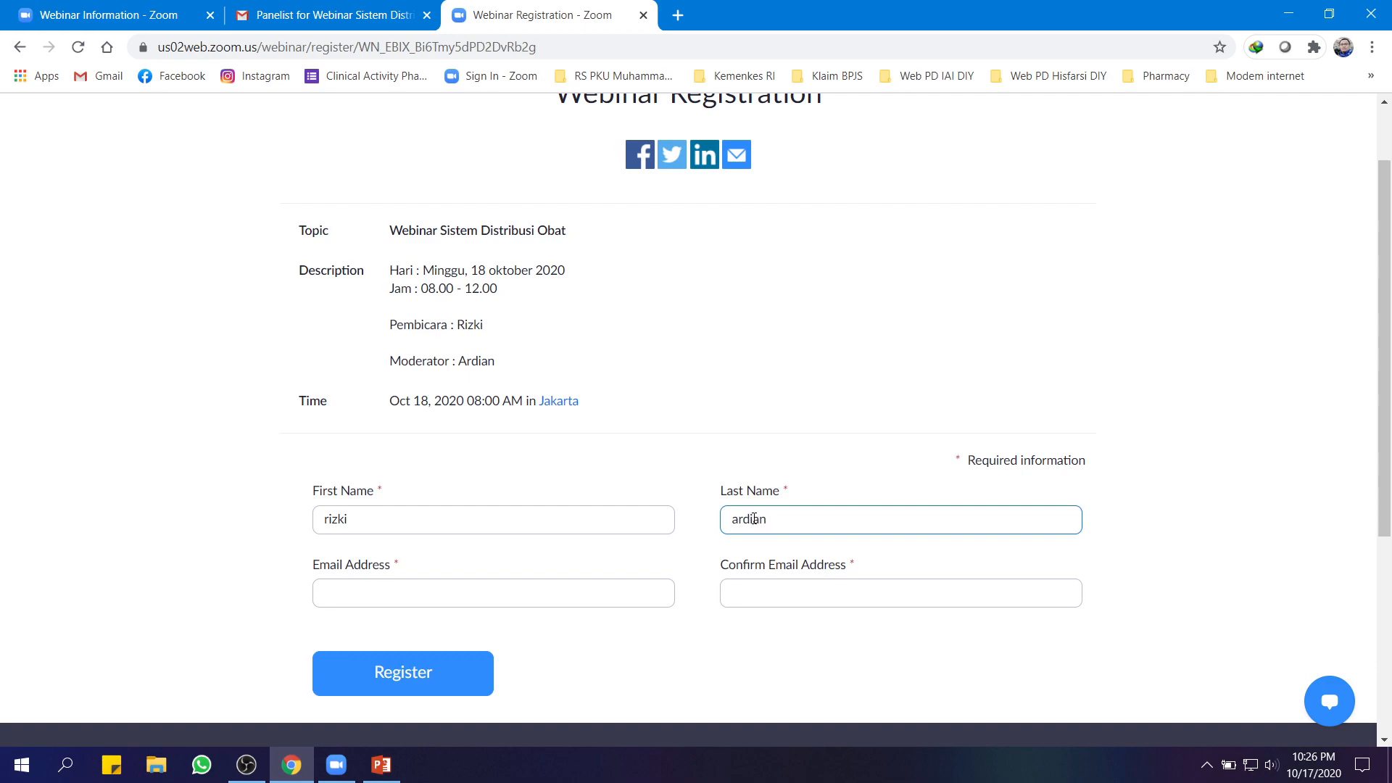
pyautogui.click(347, 583)
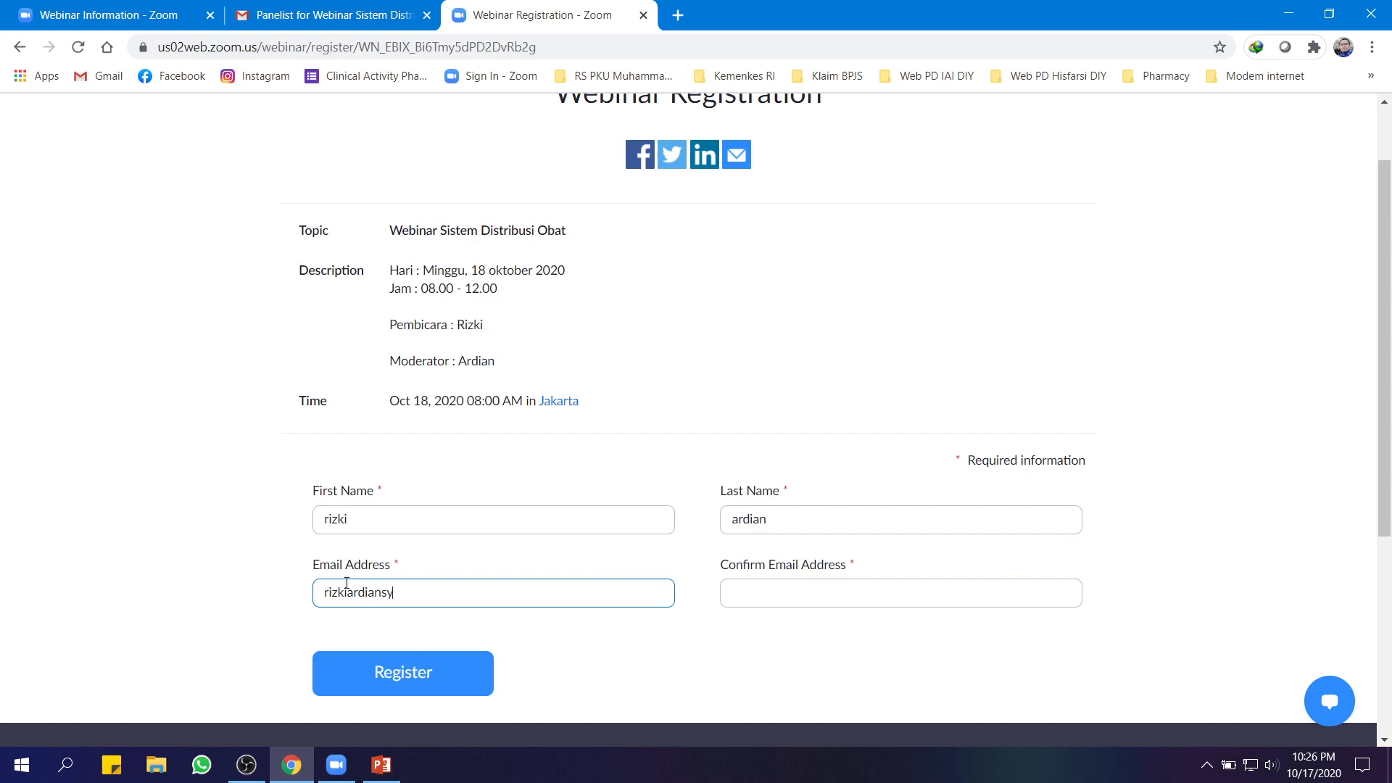
pyautogui.click(747, 589)
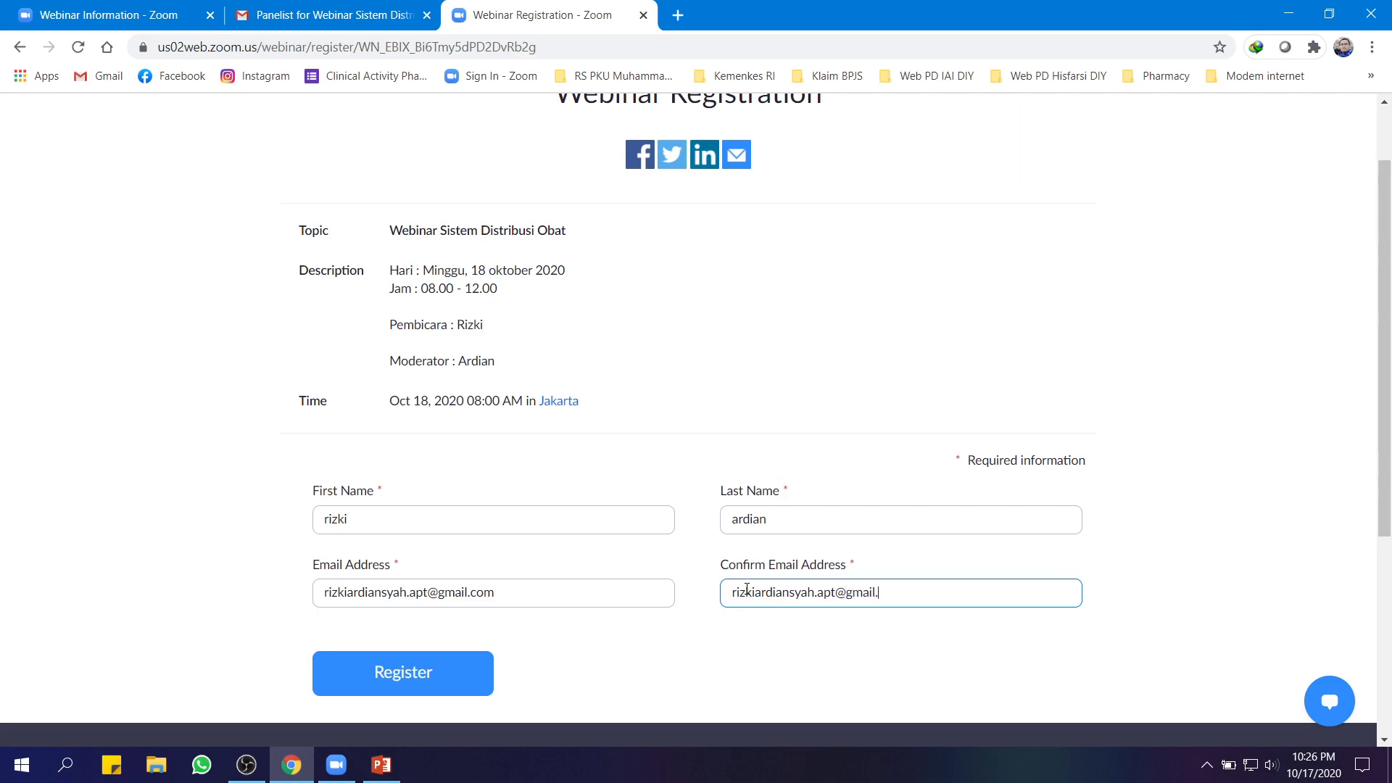
pyautogui.scroll(1, 747, 589)
pyautogui.scroll(-3, 519, 529)
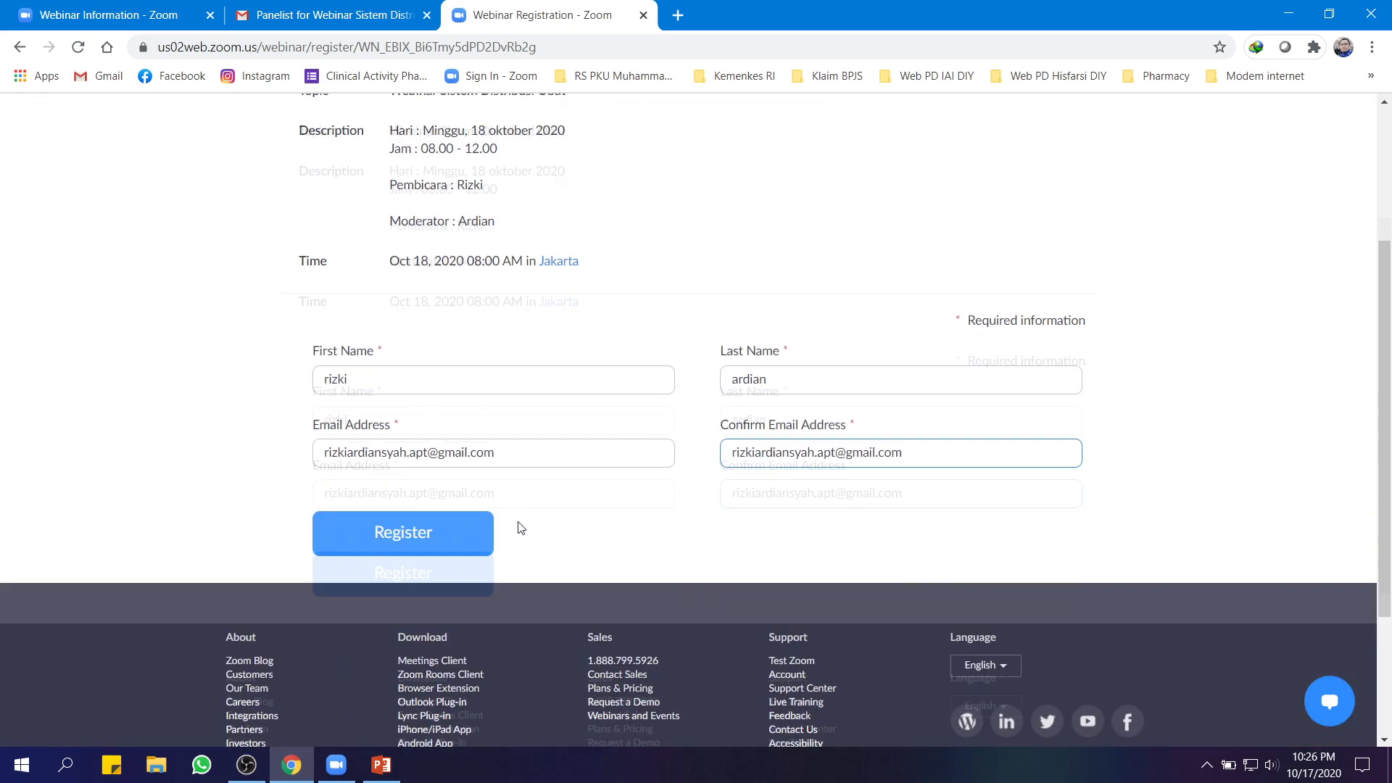
pyautogui.click(401, 499)
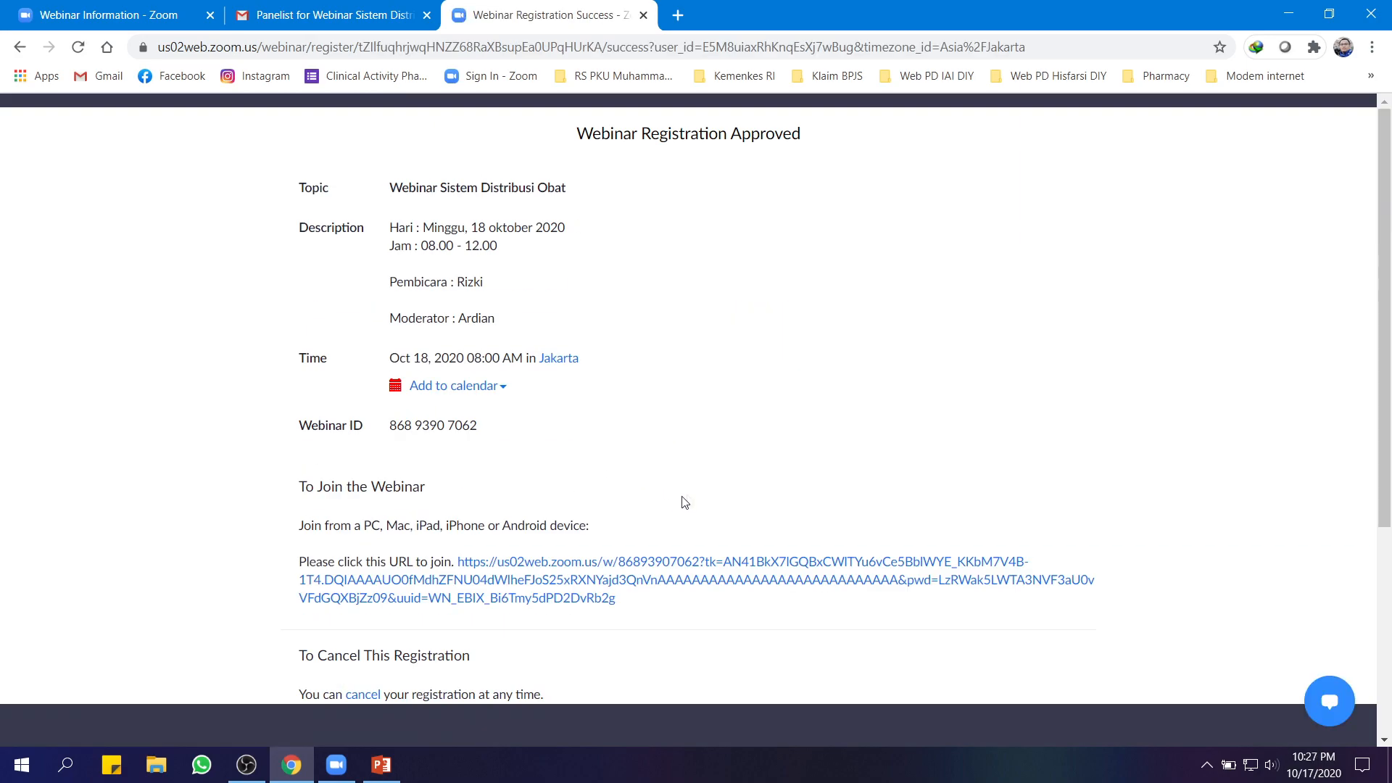
# Scroll through the Webinar Registration Approved page, then return to the 'Webinar Information - Zoom' tab
pyautogui.scroll(-1, 783, 478)
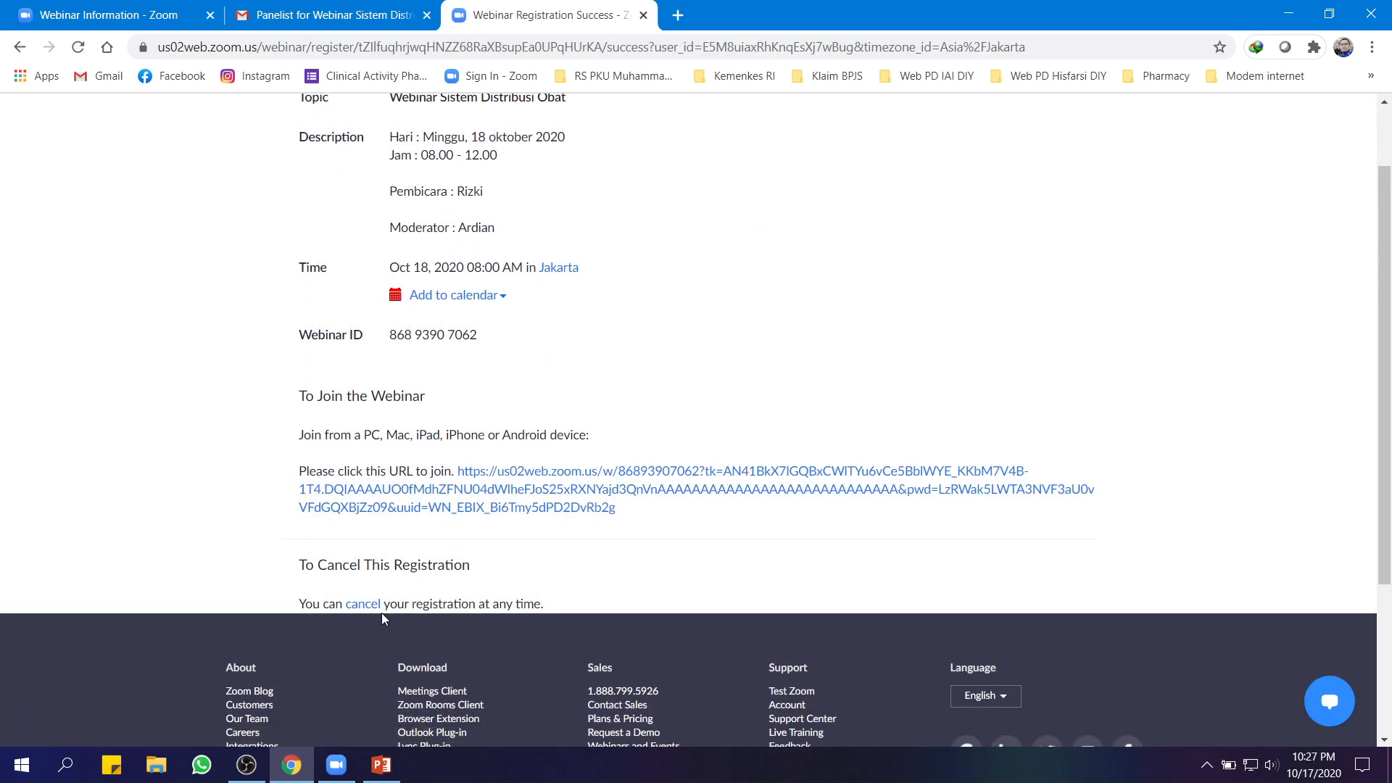
pyautogui.scroll(1, 724, 590)
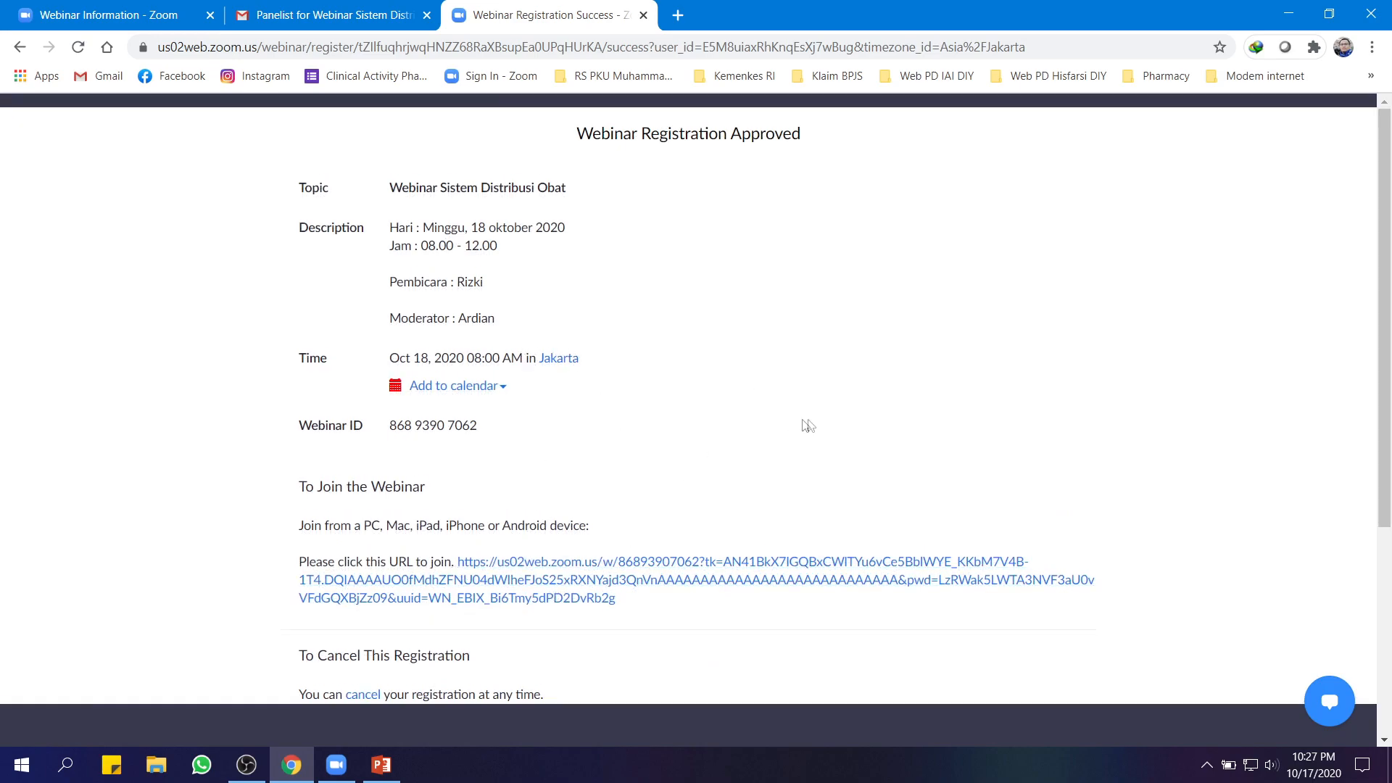
pyautogui.click(192, 13)
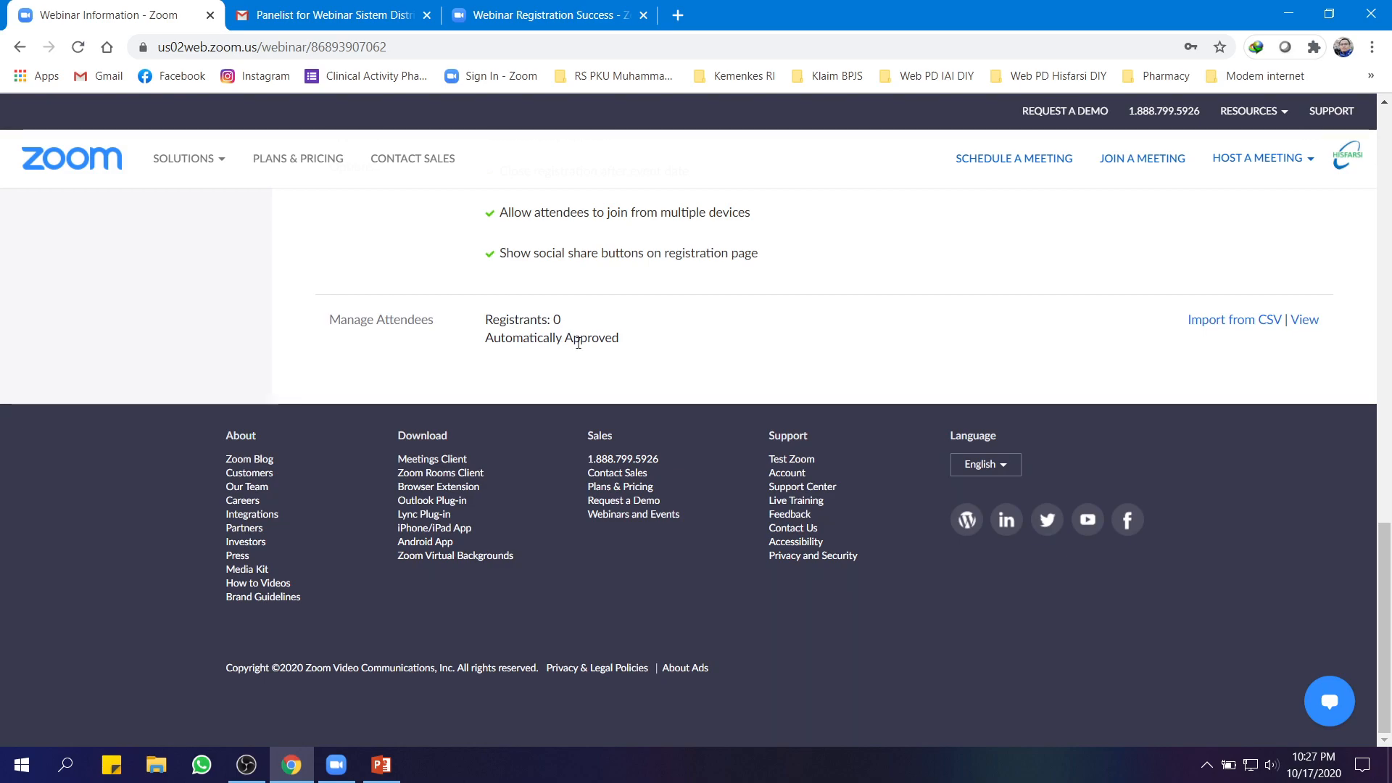
# Reload the webinar page, view the new registrant's details under Manage Attendees, then close the list
pyautogui.click(78, 47)
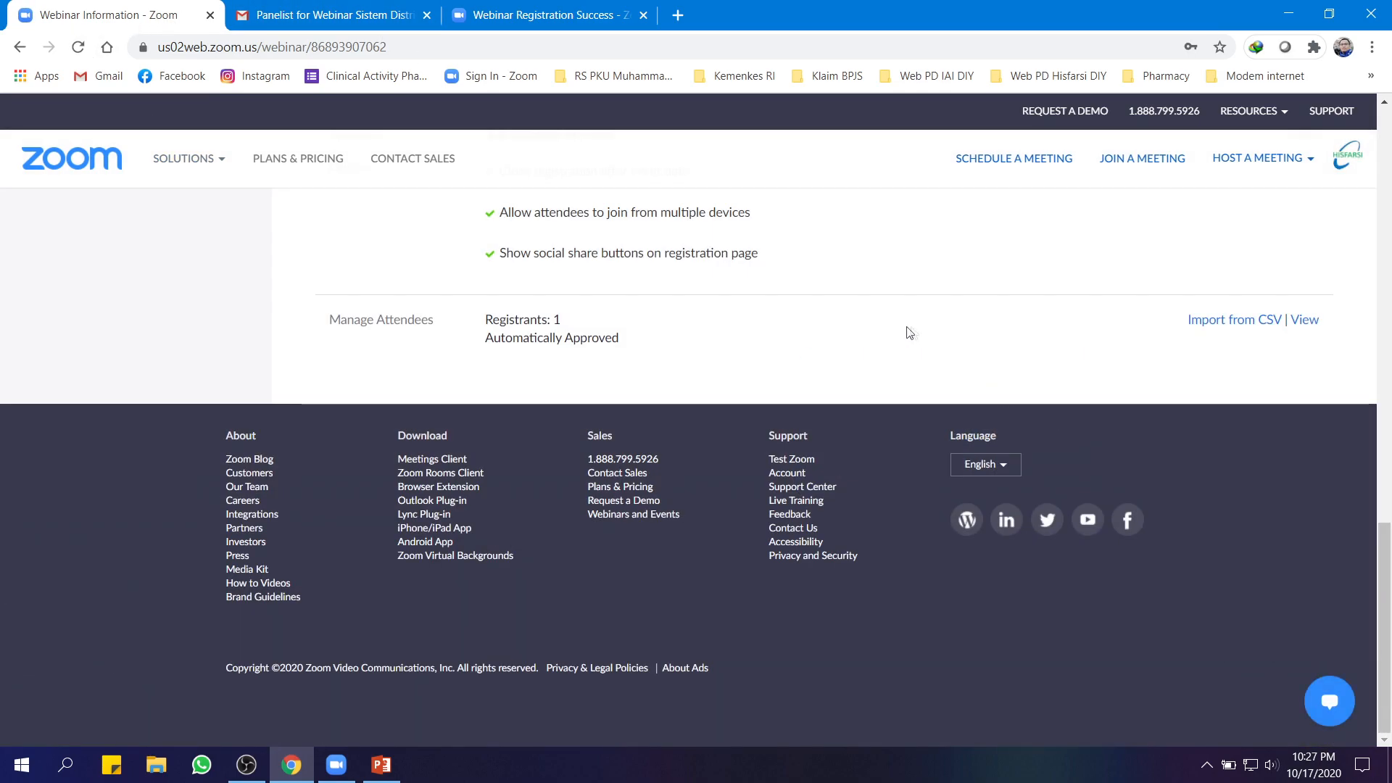
pyautogui.click(1305, 320)
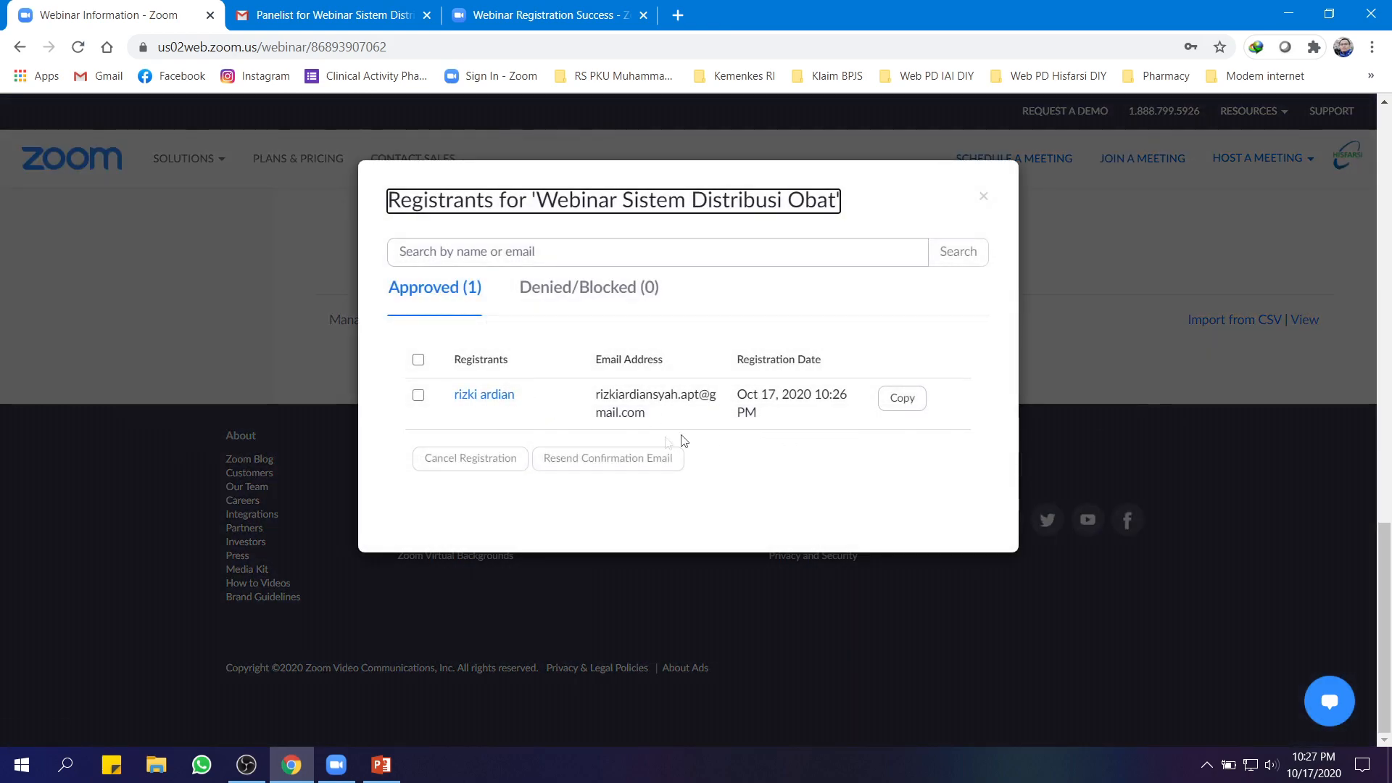
pyautogui.click(498, 399)
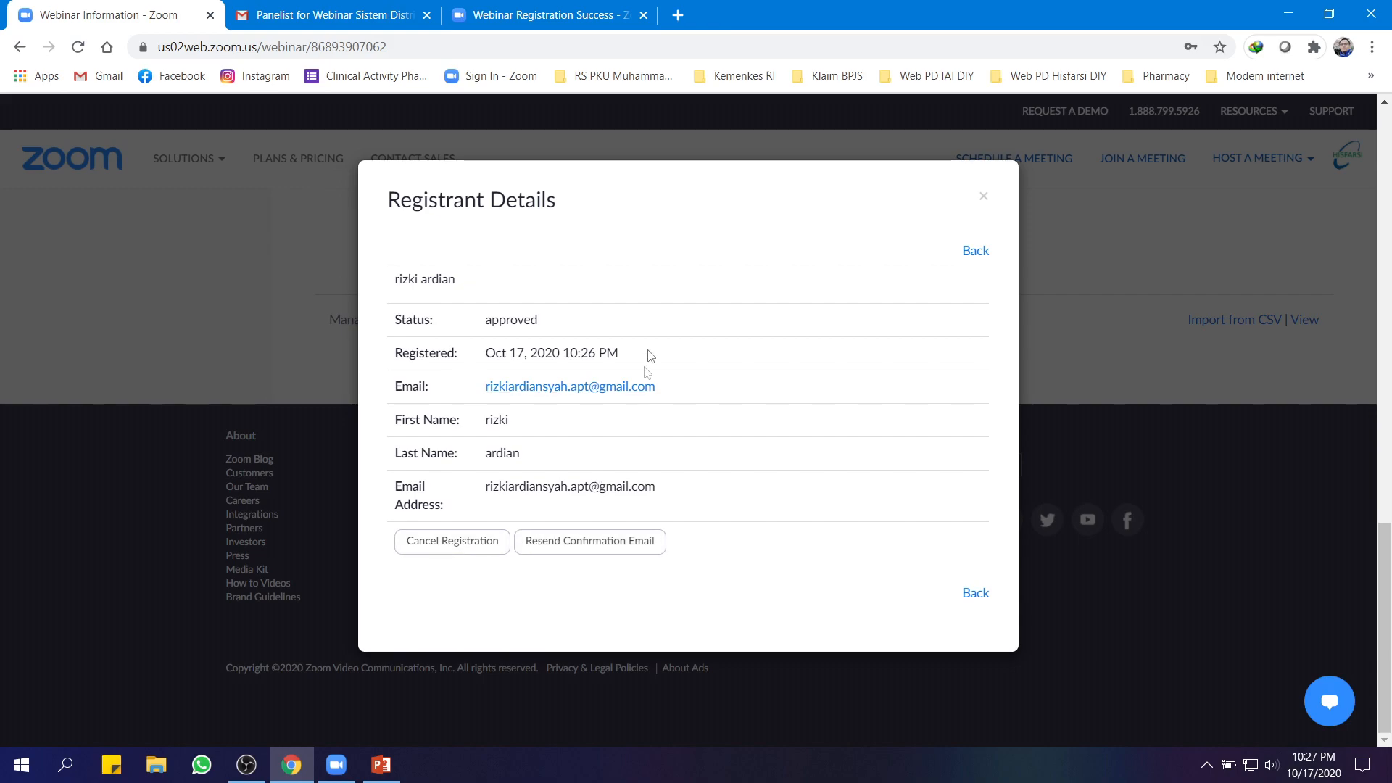
pyautogui.click(977, 254)
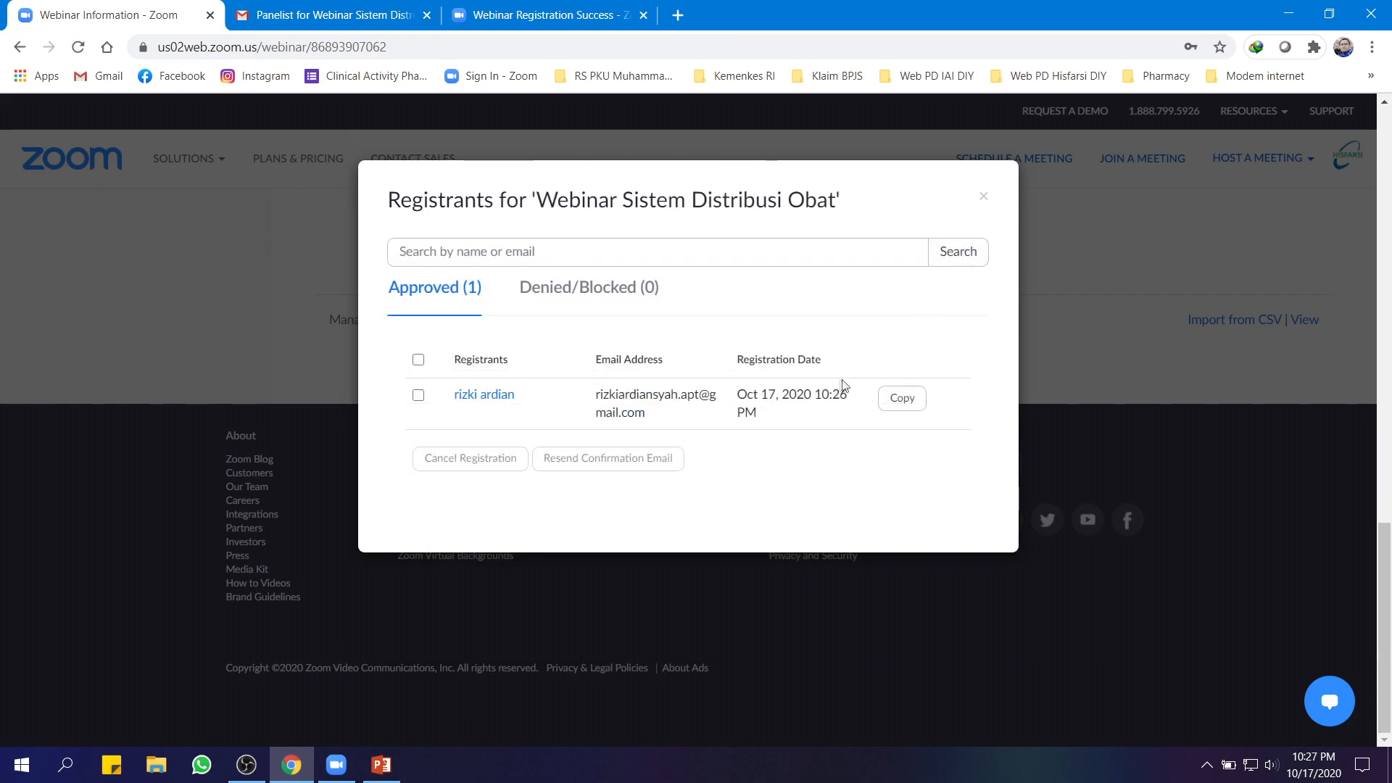
pyautogui.click(985, 197)
# Open the Webinar Sistem Distribusi Obat Confirmation email in the attendee's Google account
pyautogui.click(350, 6)
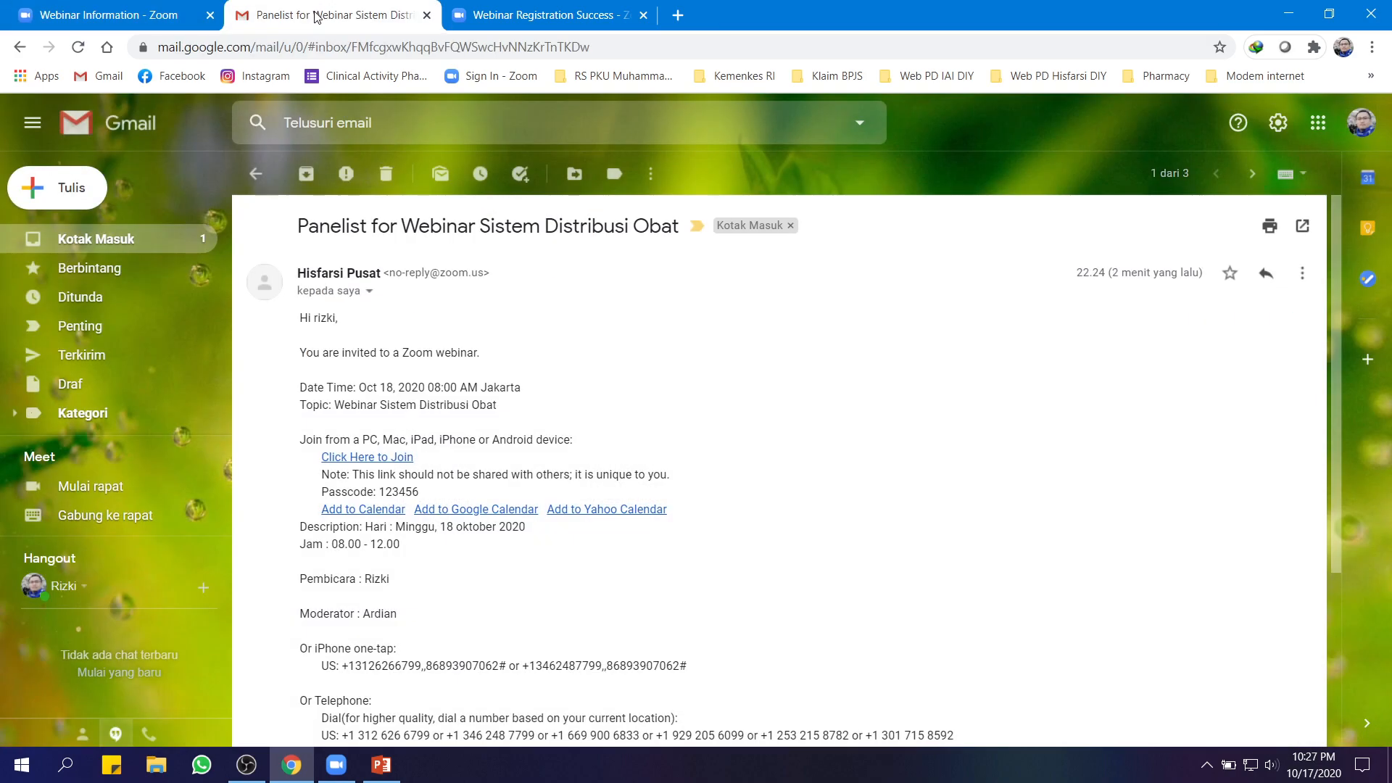
pyautogui.click(85, 239)
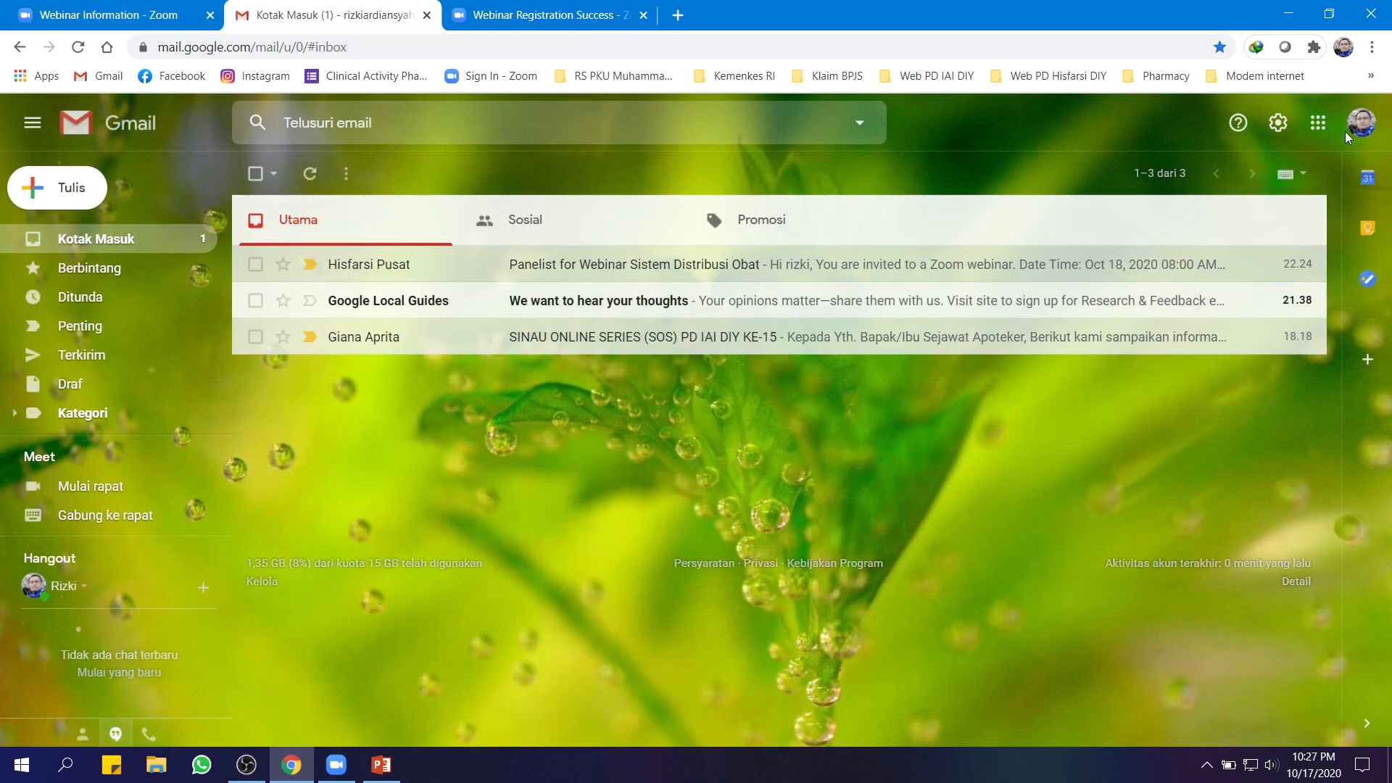
pyautogui.click(1362, 123)
pyautogui.scroll(-2, 1241, 428)
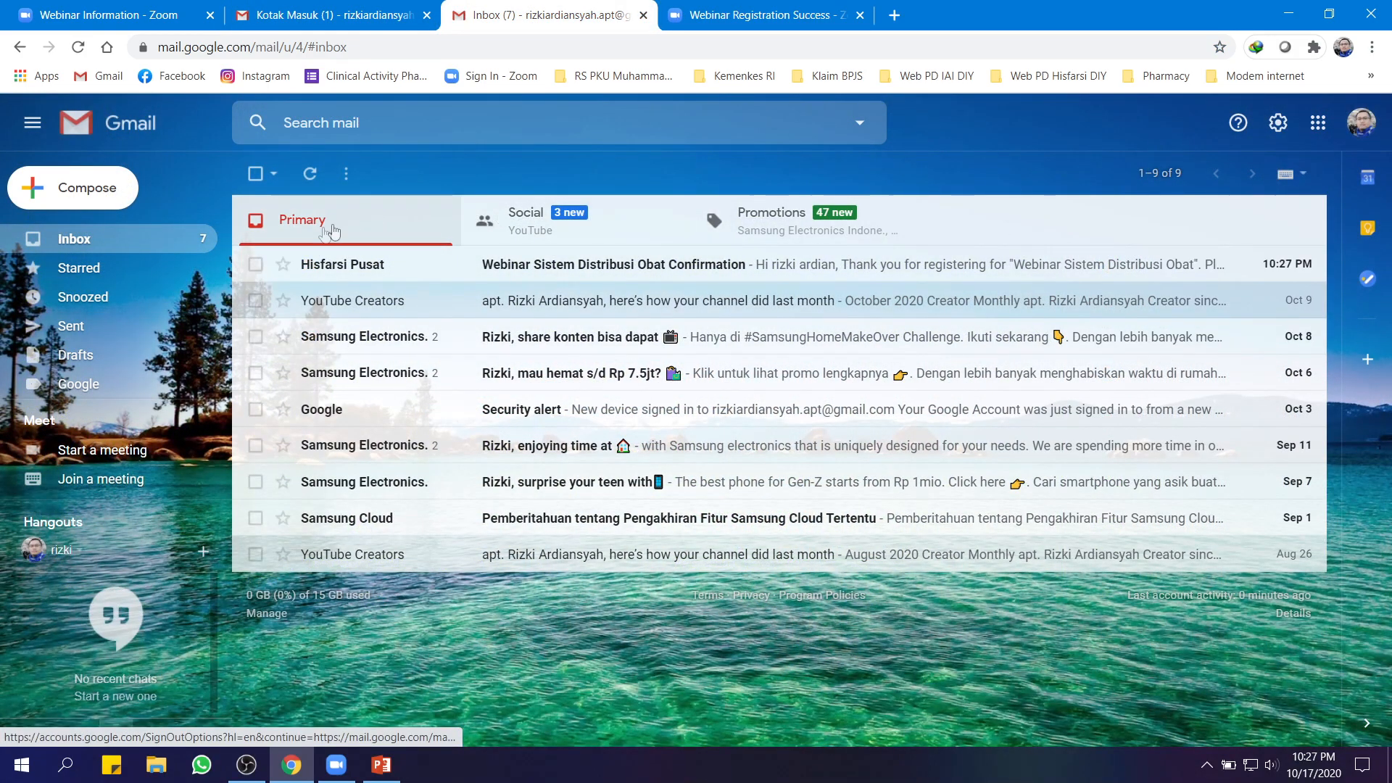
pyautogui.click(570, 270)
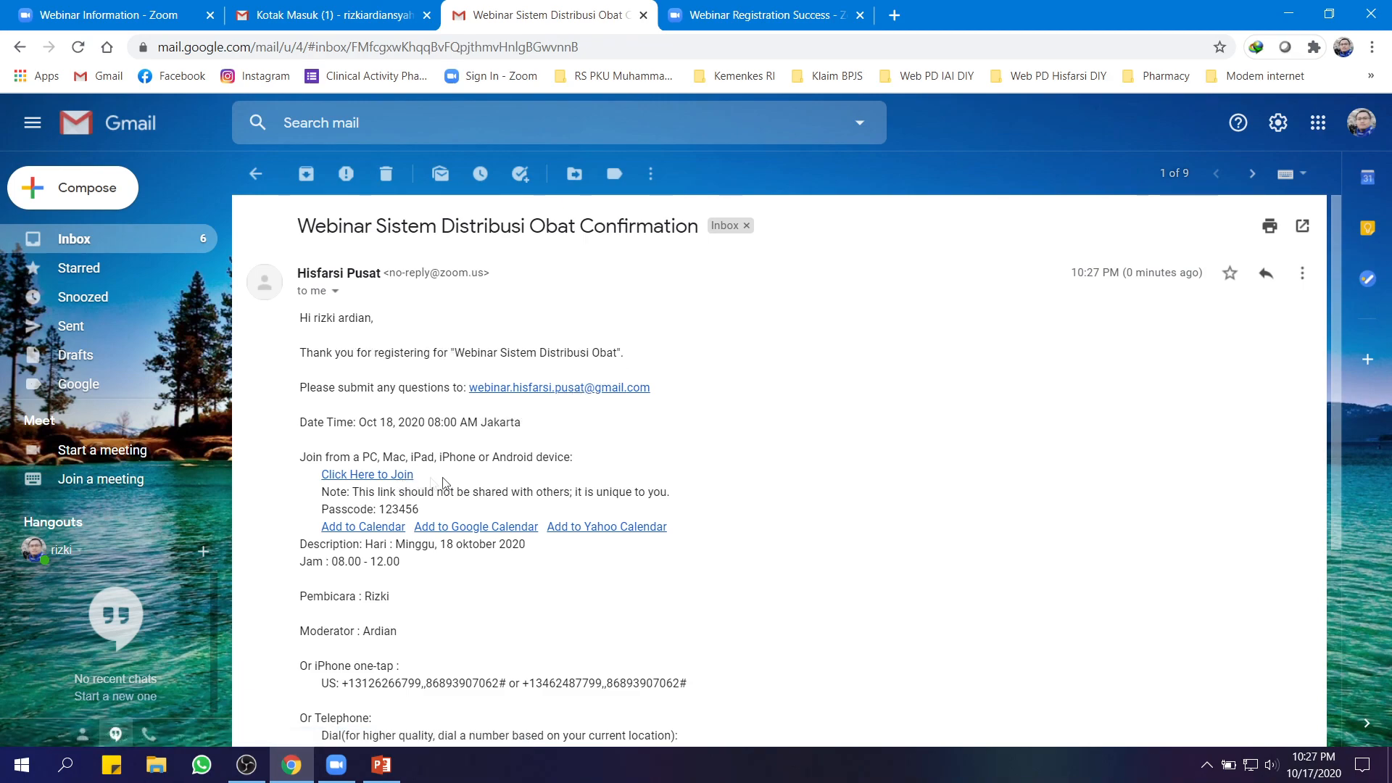
# Open the Panelist for Webinar Sistem Distribusi Obat email and compare it against the Confirmation email
pyautogui.click(292, 16)
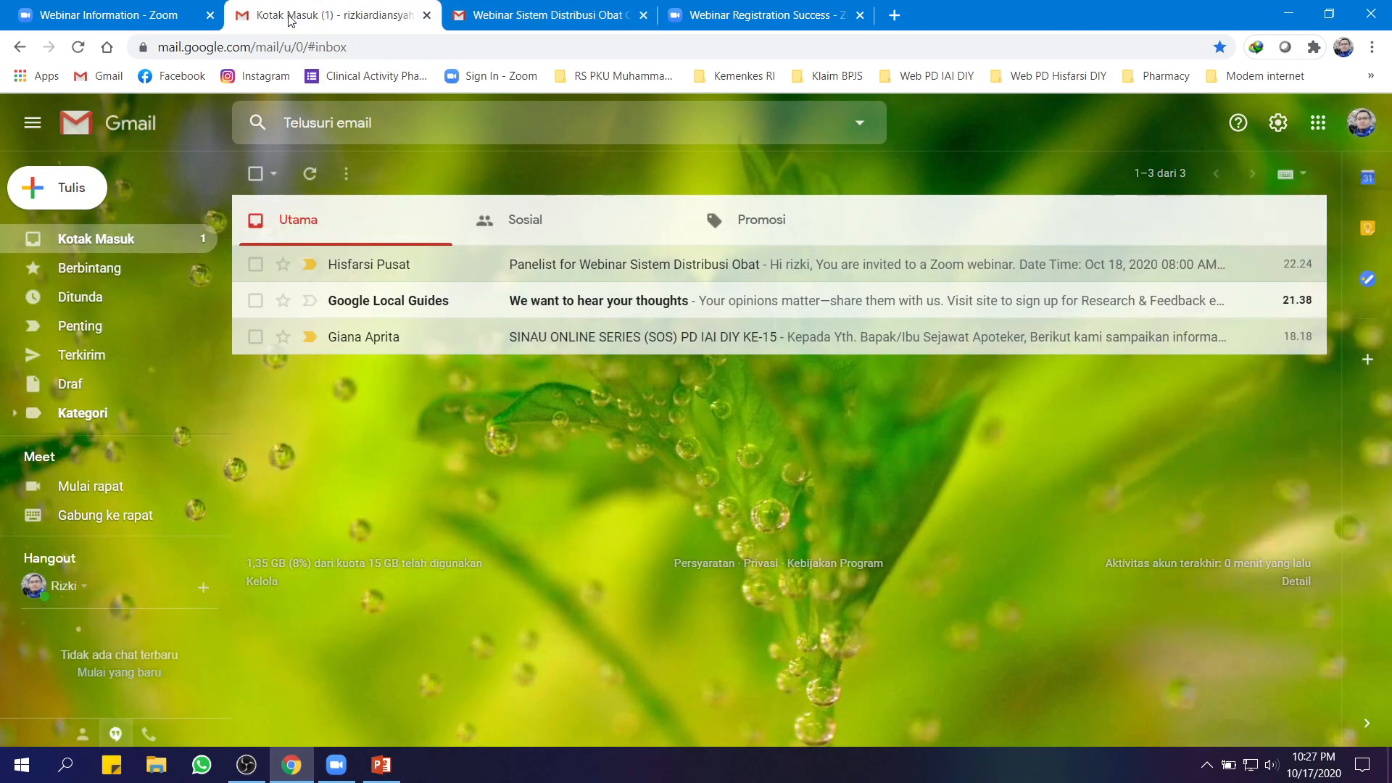
pyautogui.click(580, 277)
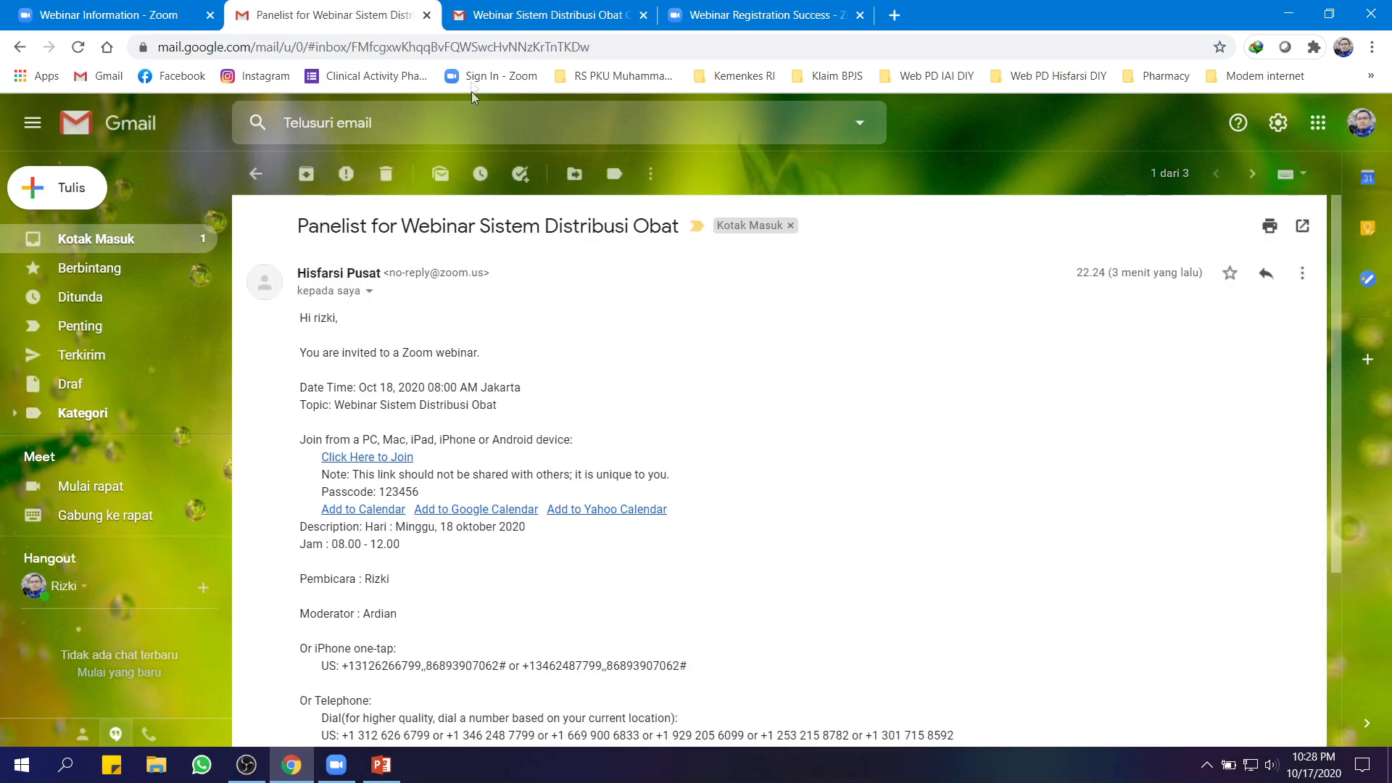
pyautogui.click(522, 16)
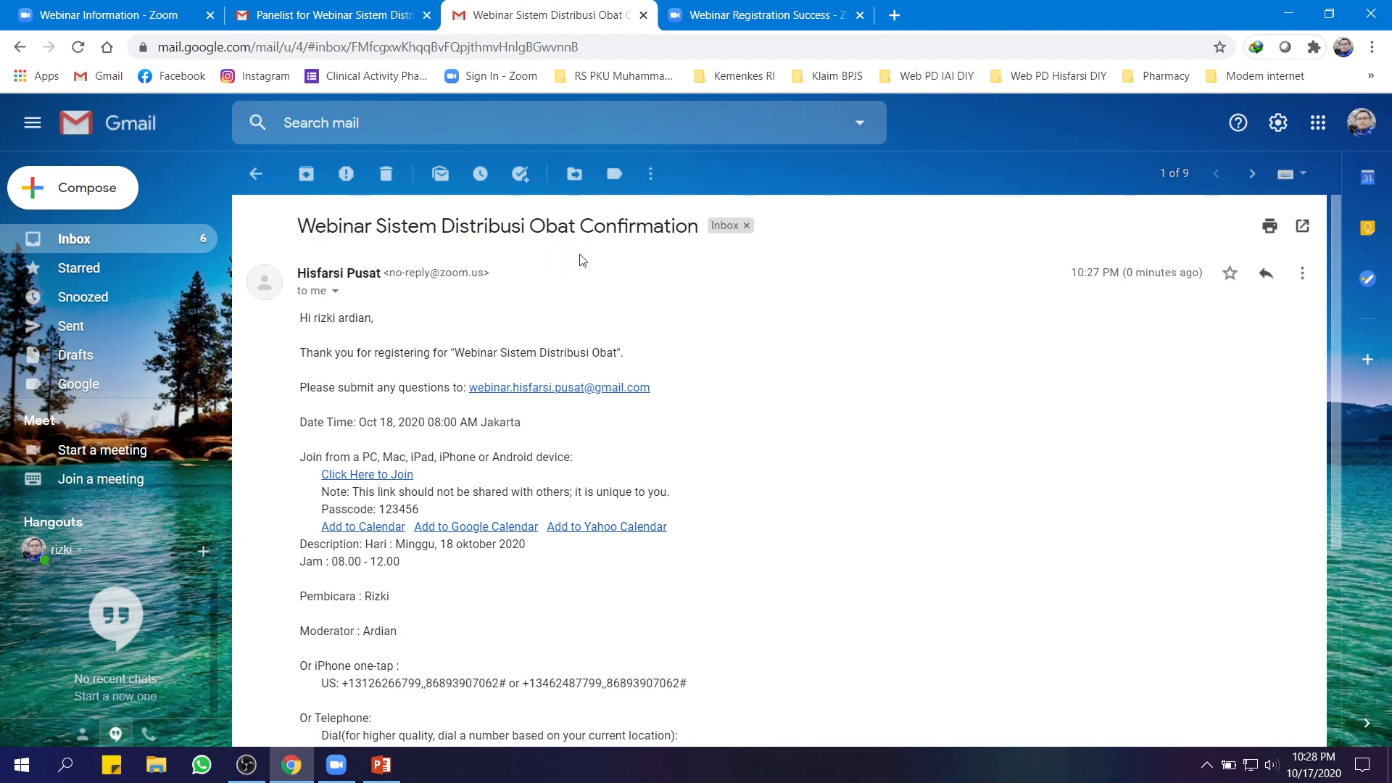
pyautogui.click(334, 16)
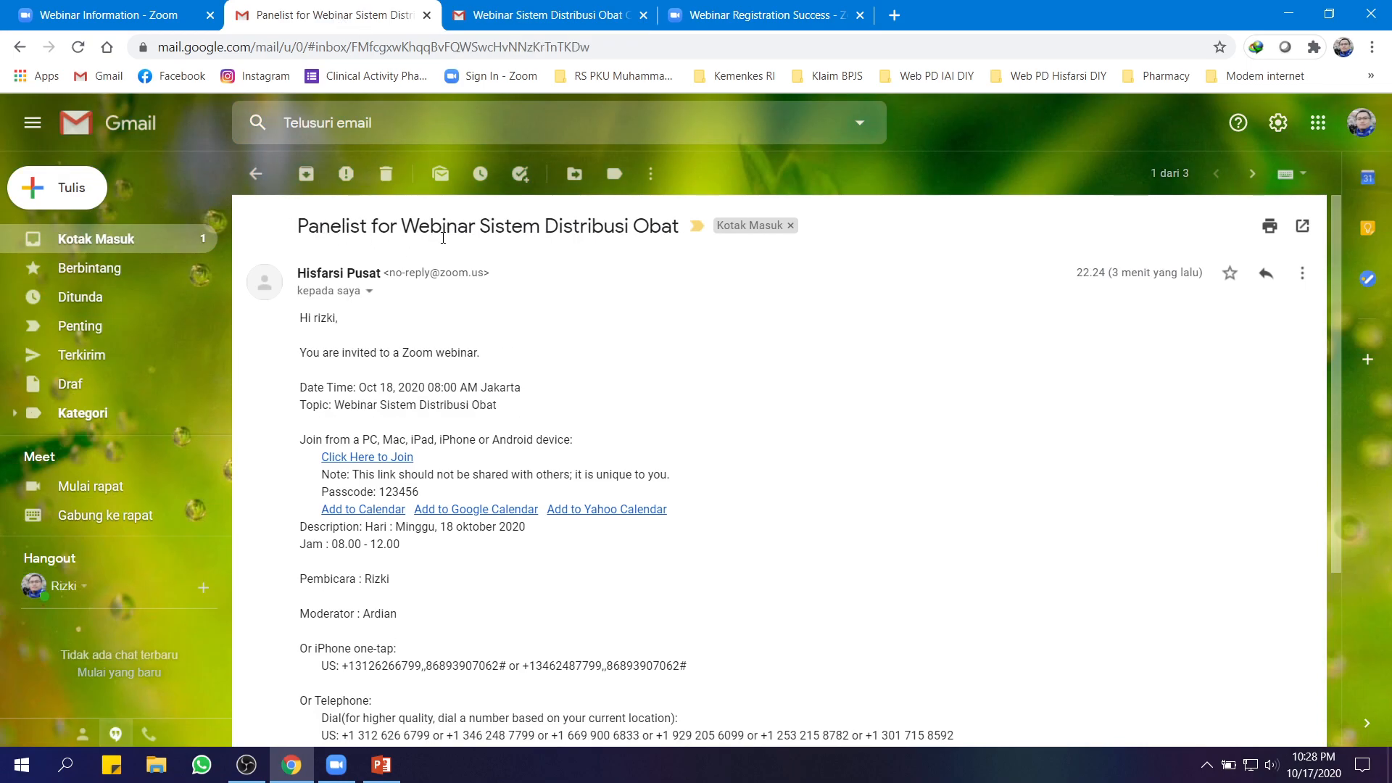
pyautogui.hotkey('ctrl', 'Tab')
pyautogui.scroll(-1, 579, 499)
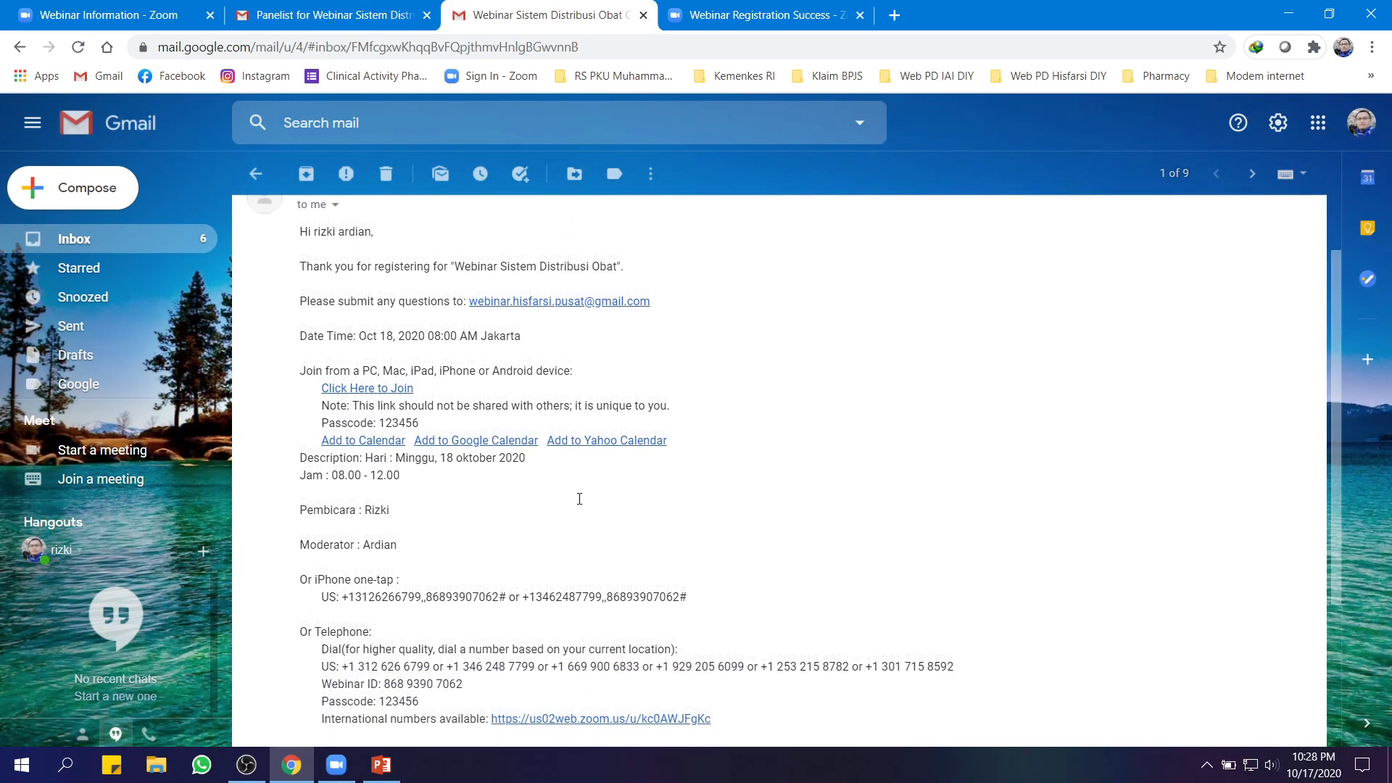
pyautogui.scroll(-2, 580, 499)
pyautogui.scroll(3, 578, 499)
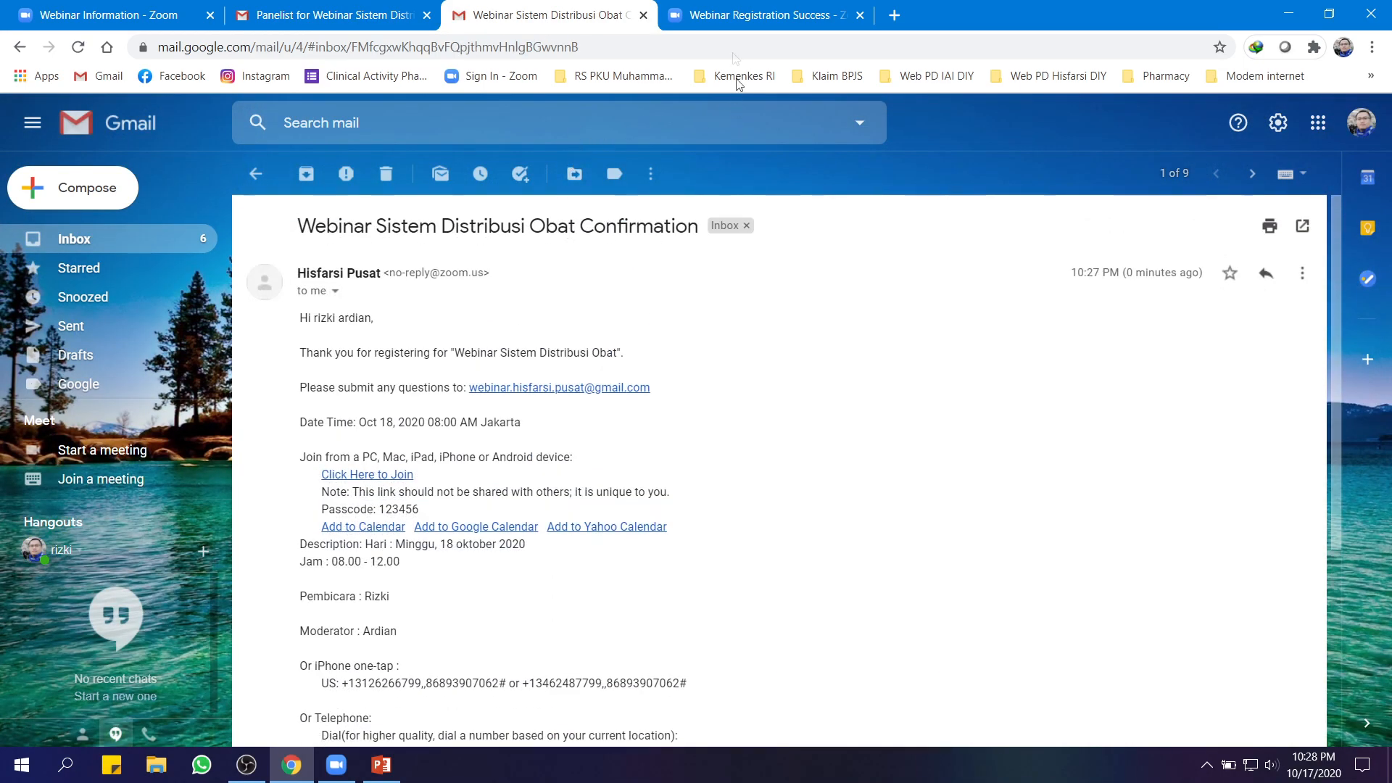
pyautogui.click(736, 21)
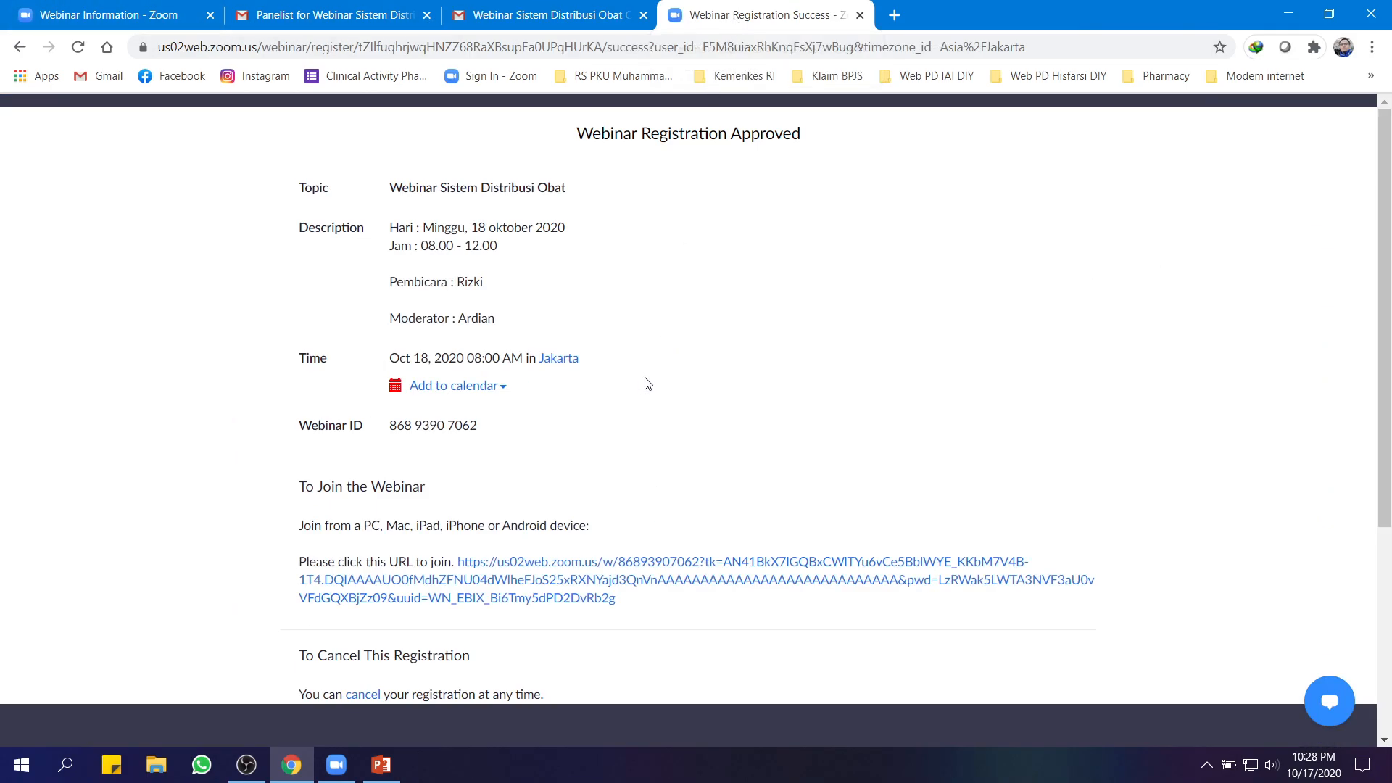
# Close the Registration Approved page and open a fresh browser tab from the webinar's information page
pyautogui.click(102, 15)
pyautogui.scroll(10, 723, 329)
pyautogui.scroll(-3, 886, 404)
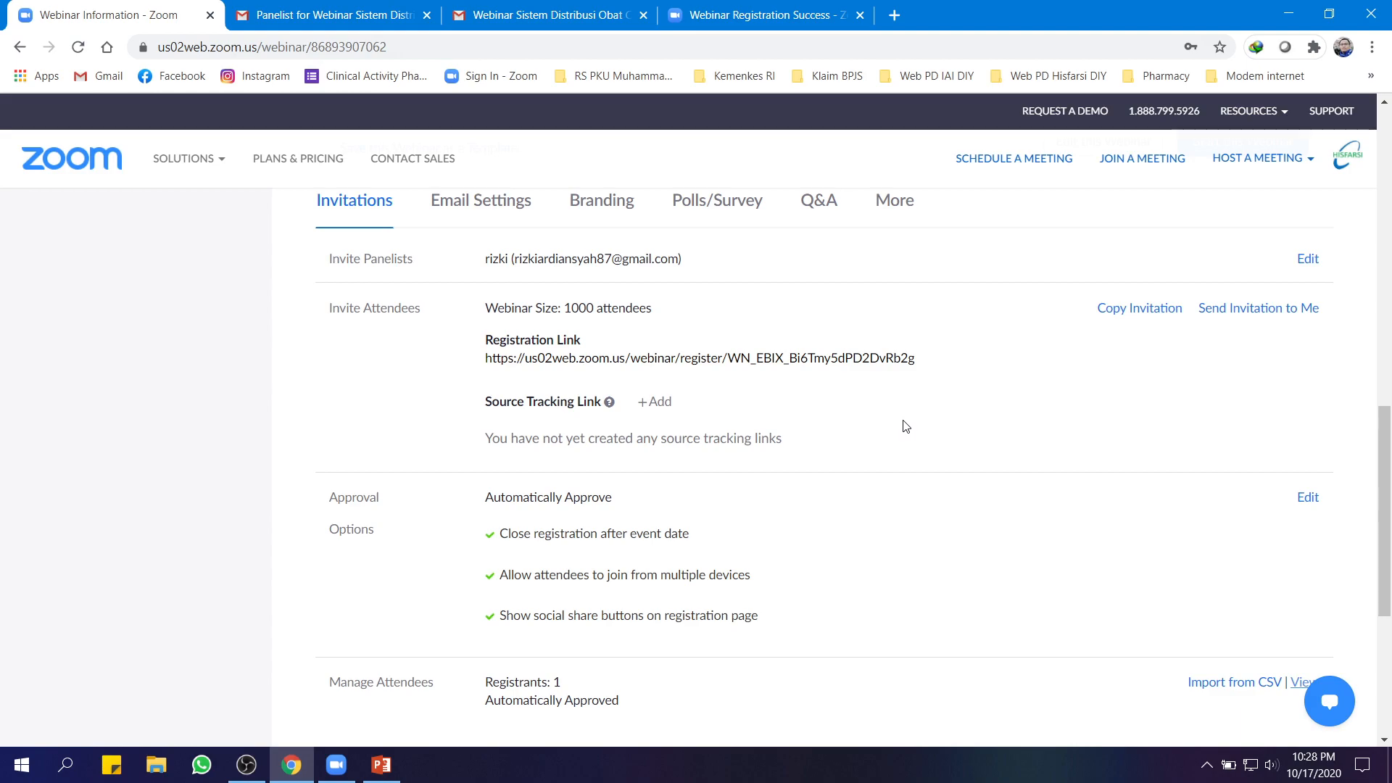
pyautogui.click(783, 14)
pyautogui.scroll(-5, 808, 346)
pyautogui.scroll(5, 806, 346)
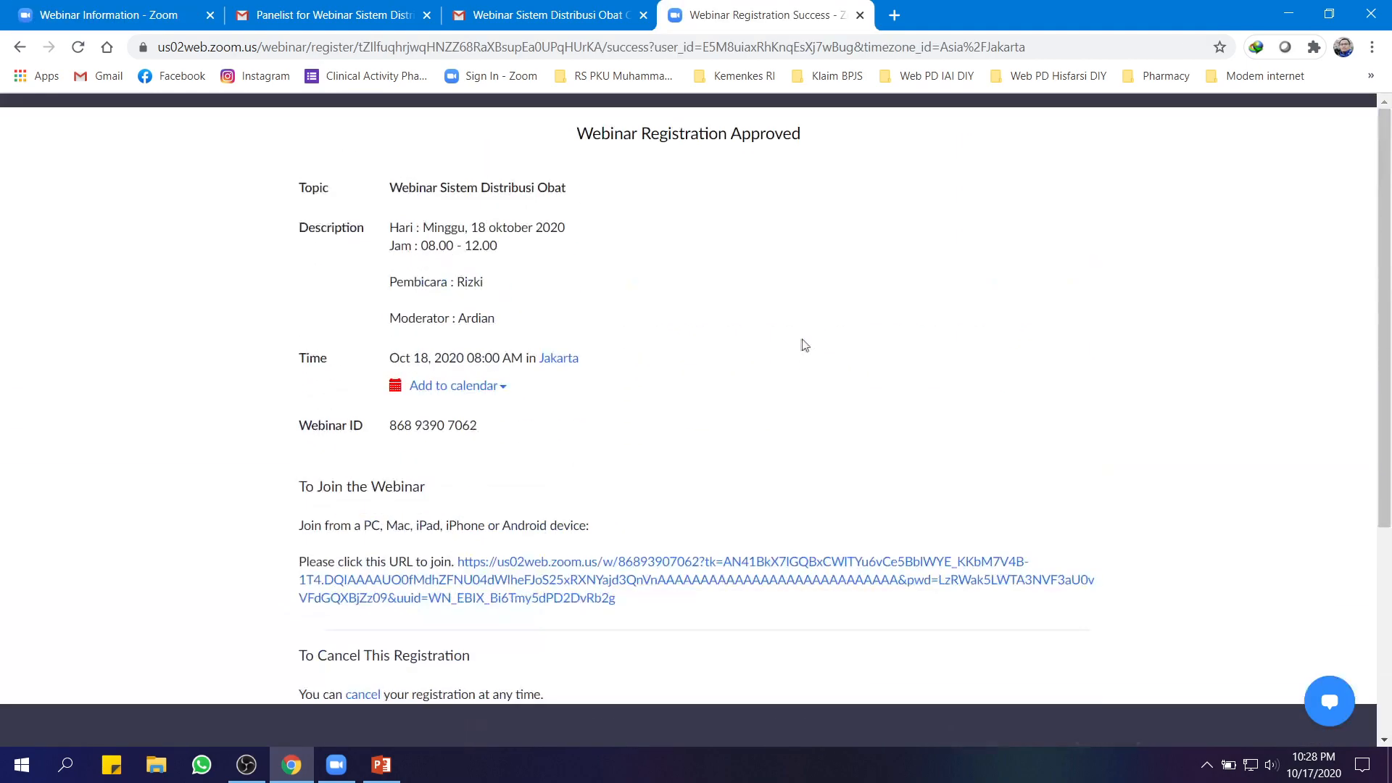
pyautogui.click(861, 15)
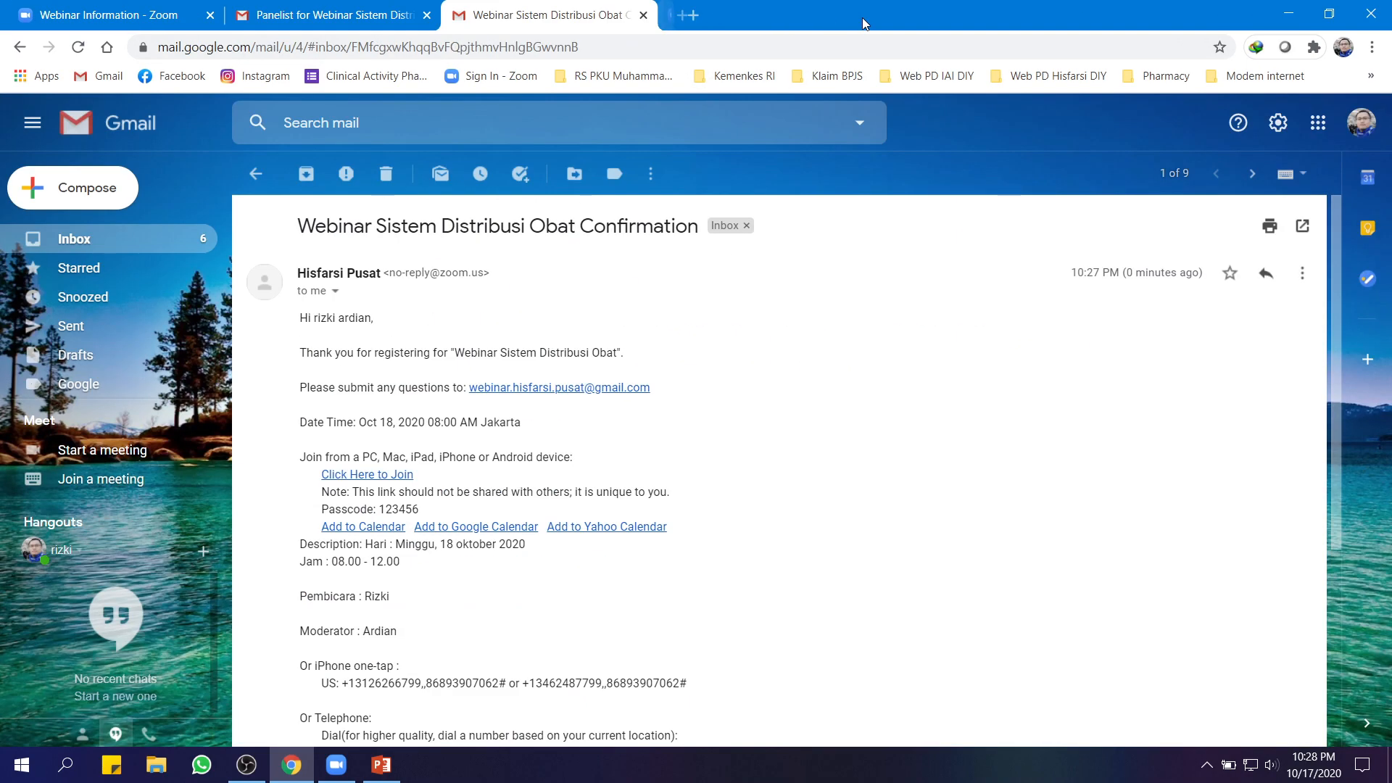
pyautogui.click(149, 15)
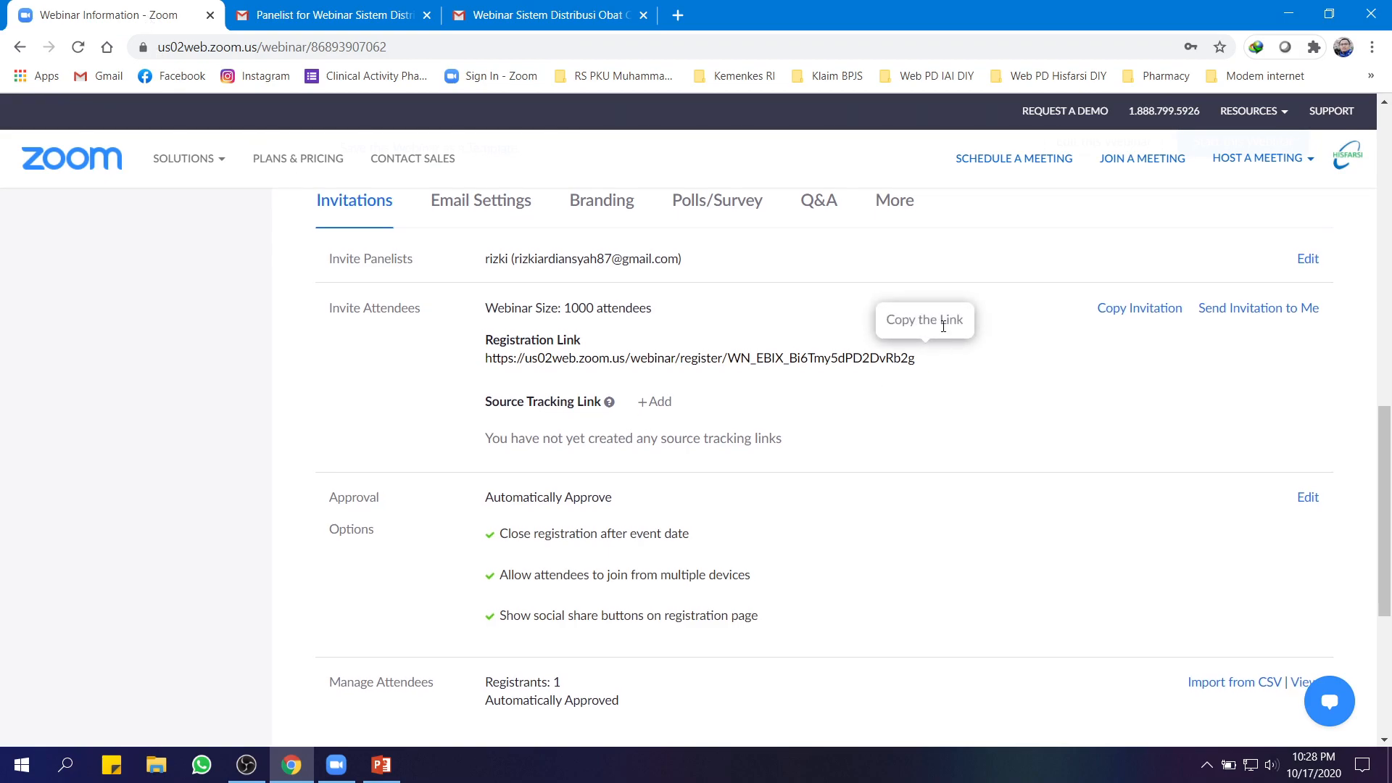
pyautogui.click(678, 14)
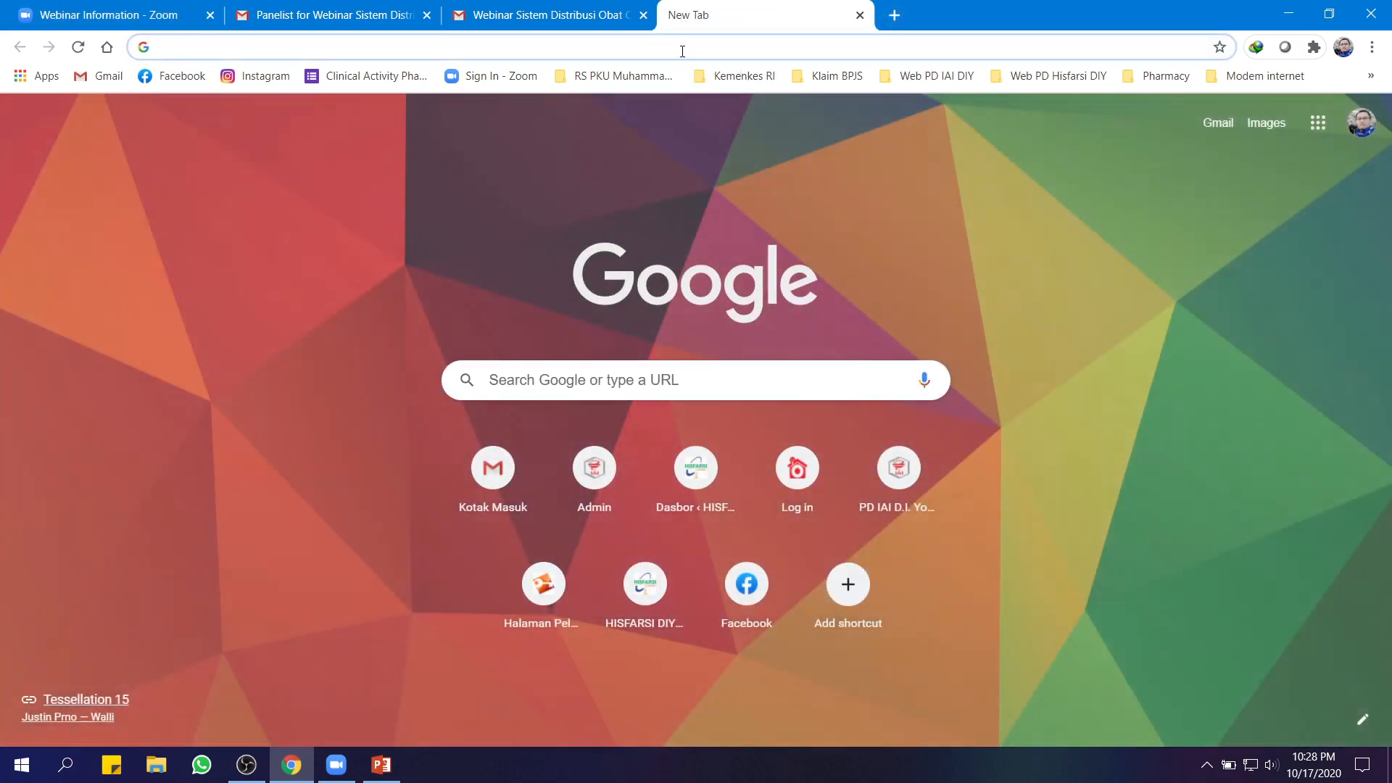
# Paste the copied registration link into the new tab to load the prefilled registration form
pyautogui.write('https://us02web.zoom.us/webinar/register/WN_EBIX_Bi6Tmy5dPD2DvRb2g')
pyautogui.press('Return')
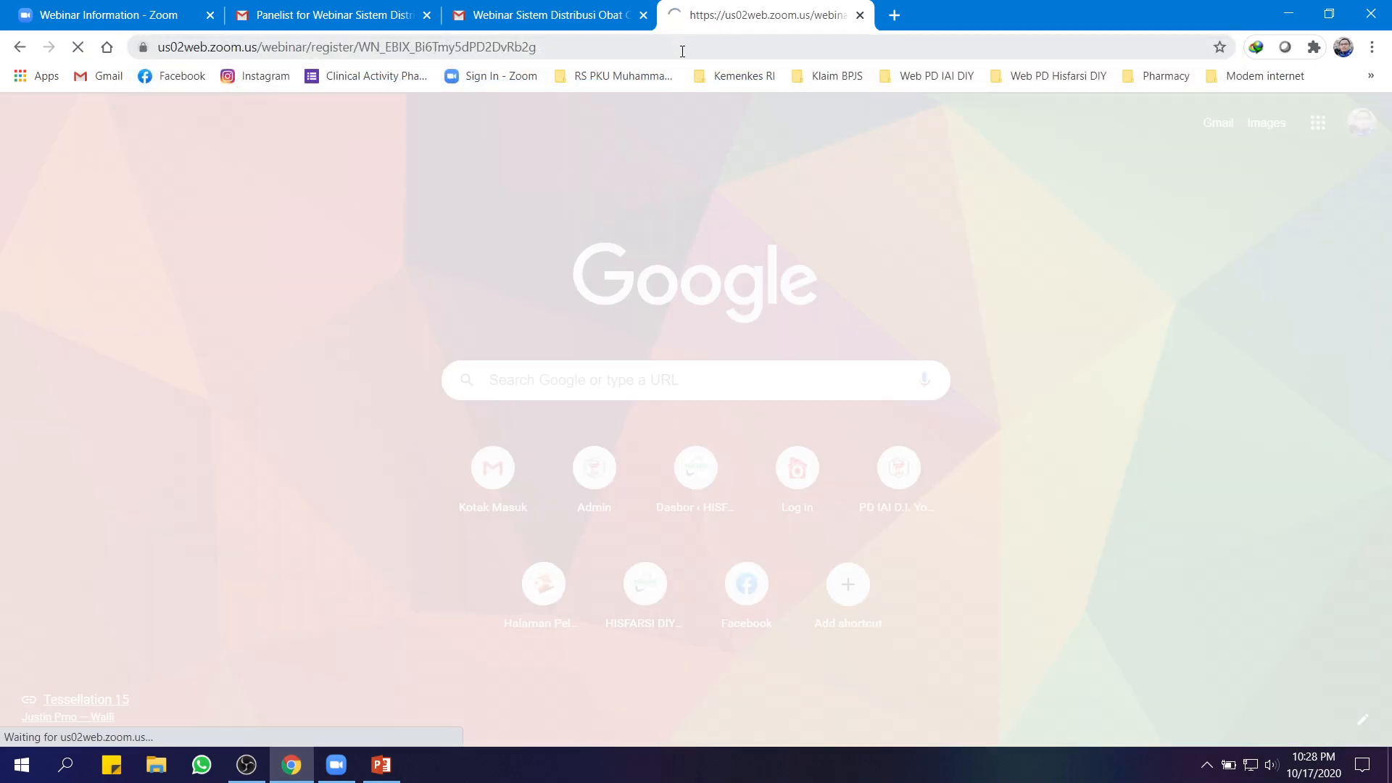
pyautogui.scroll(-1, 849, 335)
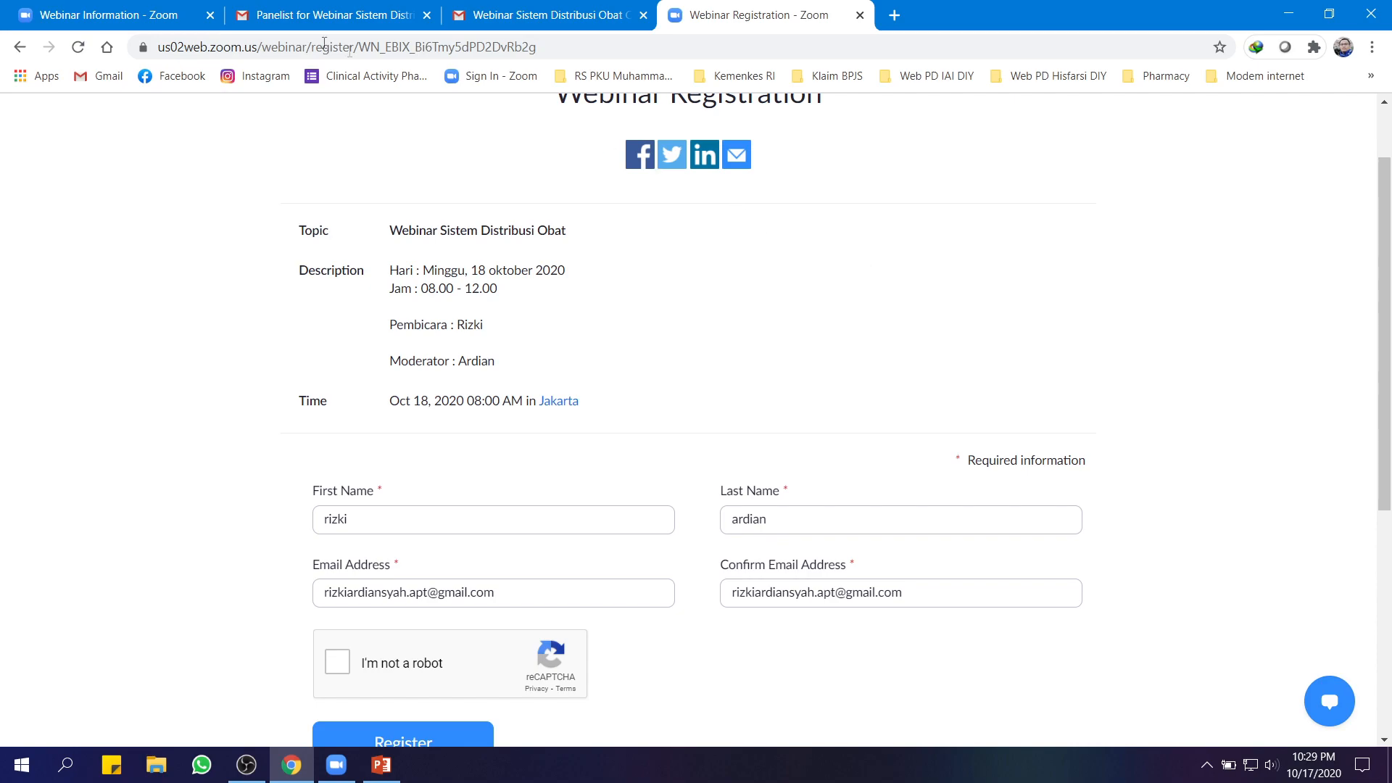
pyautogui.click(109, 15)
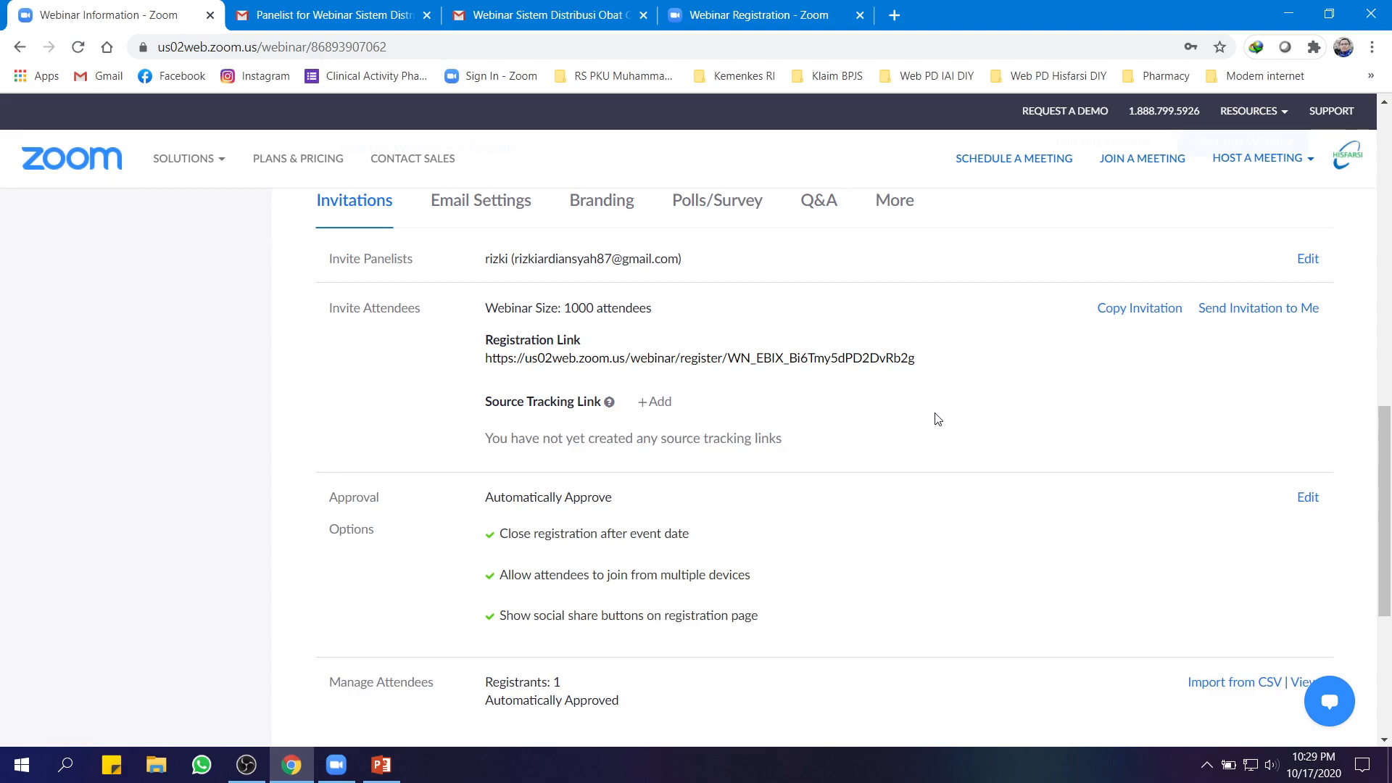
# Launch Excel from the Start menu and start a blank workbook
pyautogui.scroll(-4, 936, 419)
pyautogui.scroll(1, 966, 428)
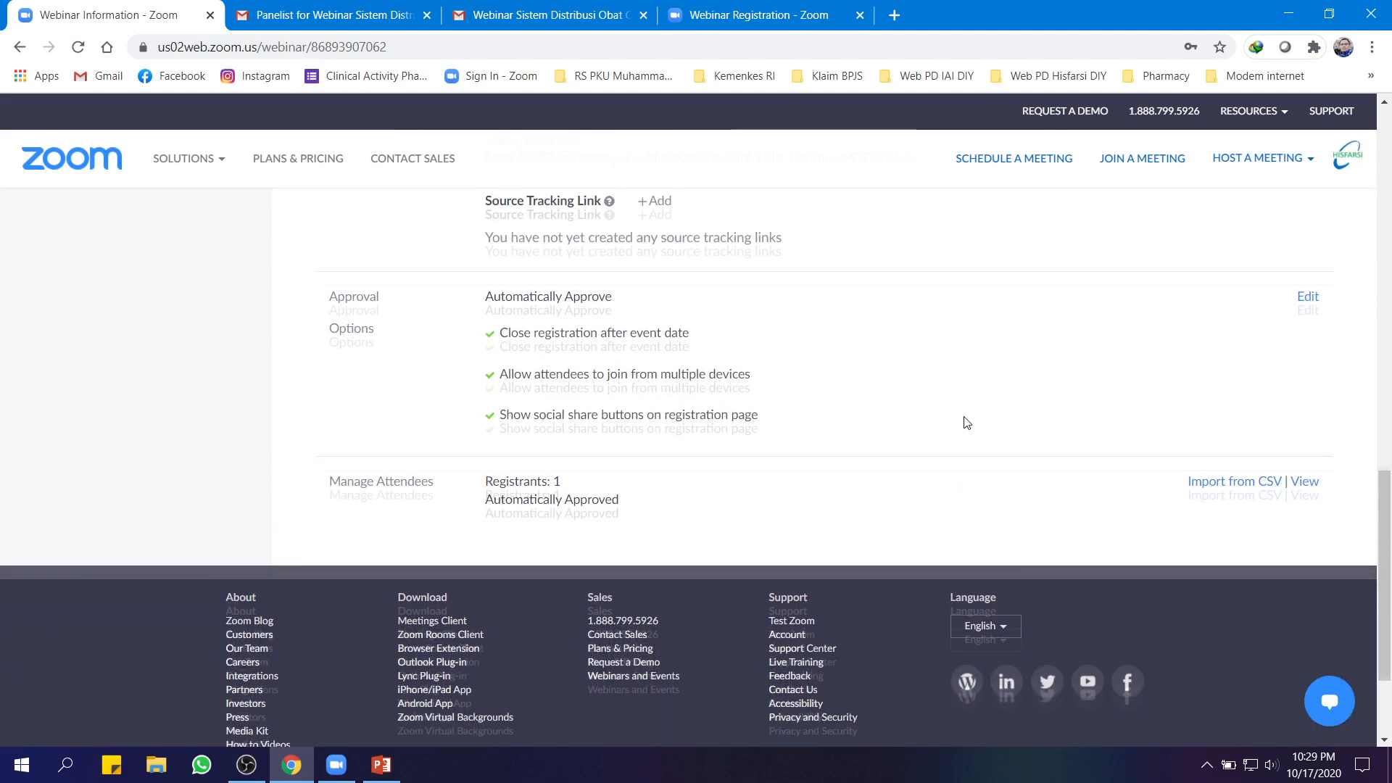
pyautogui.scroll(2, 967, 423)
pyautogui.press('super')
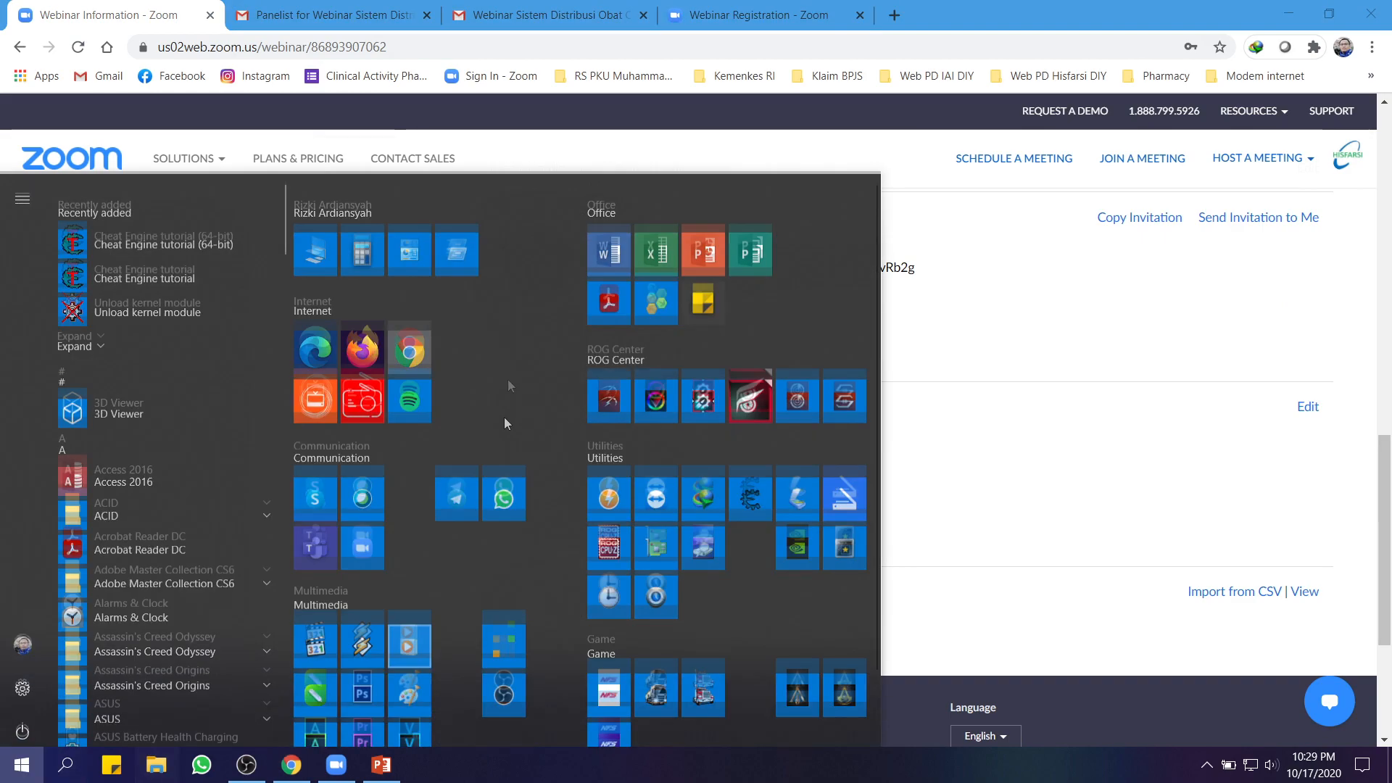
pyautogui.click(651, 239)
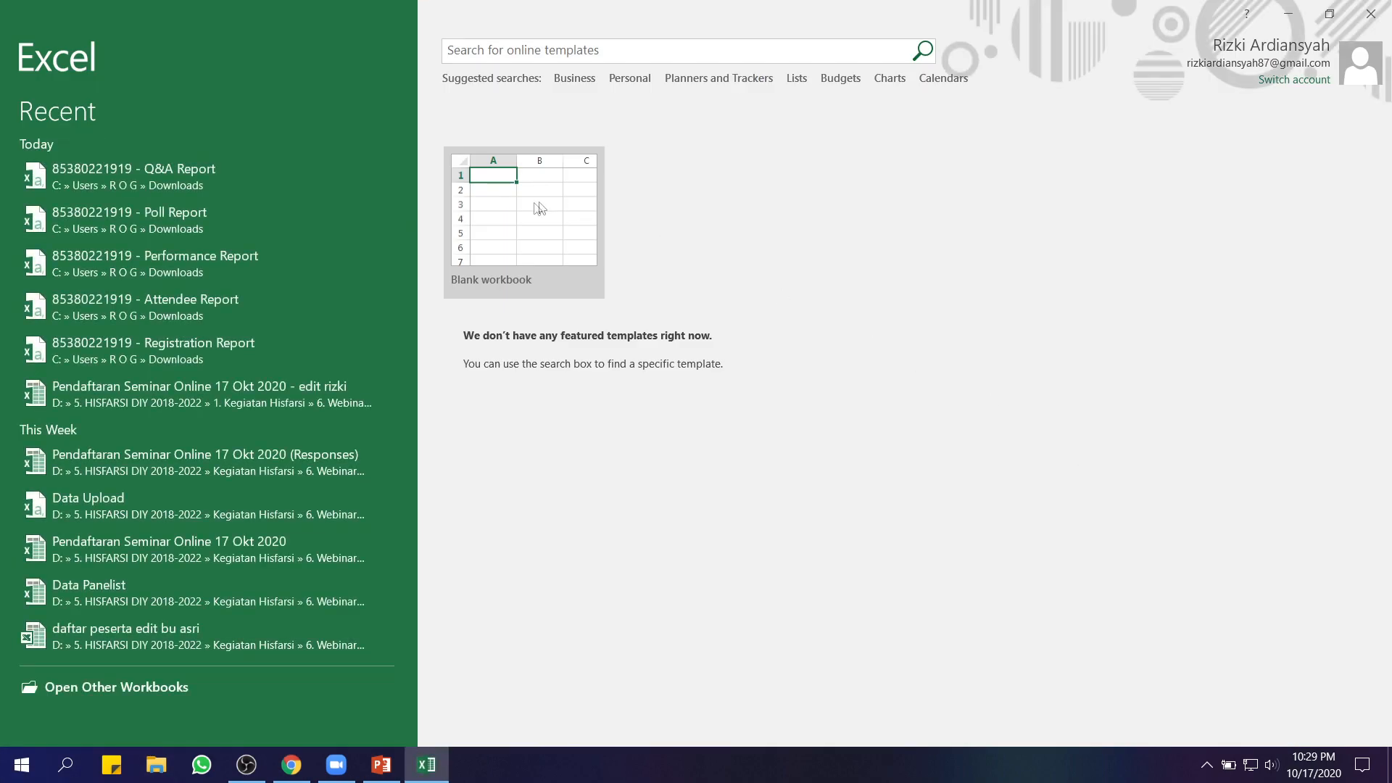
pyautogui.click(537, 208)
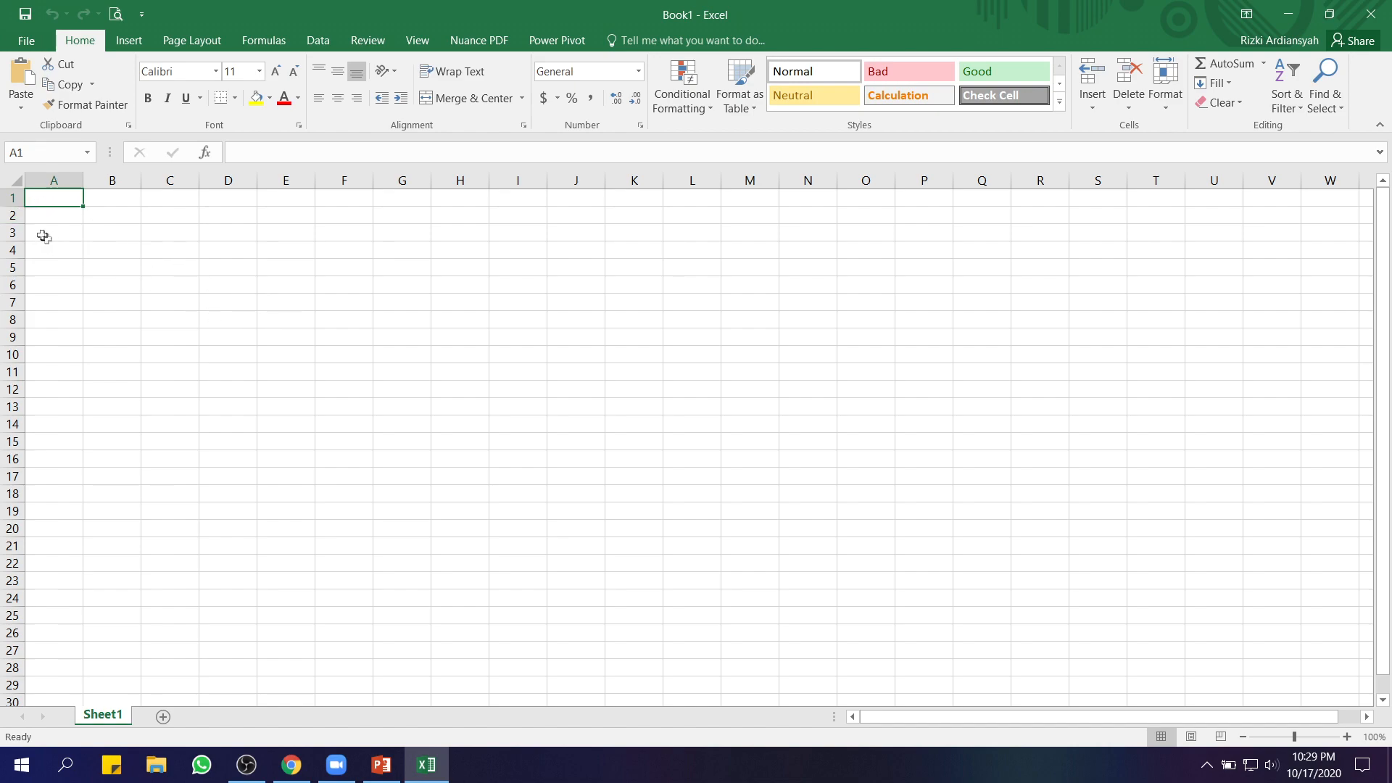
# Enter the headers 'email' in A1 and 'Nama' in B1
pyautogui.write('email')
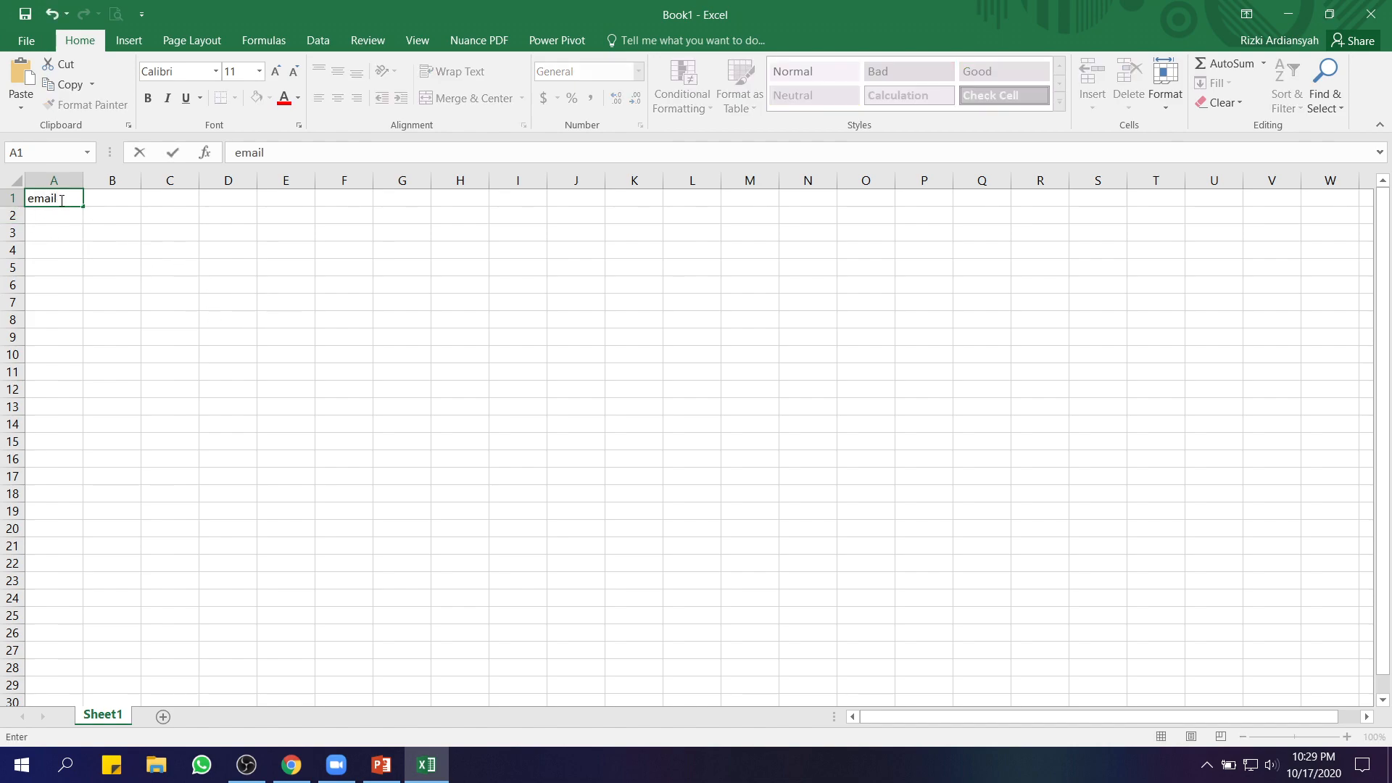
pyautogui.press('Tab')
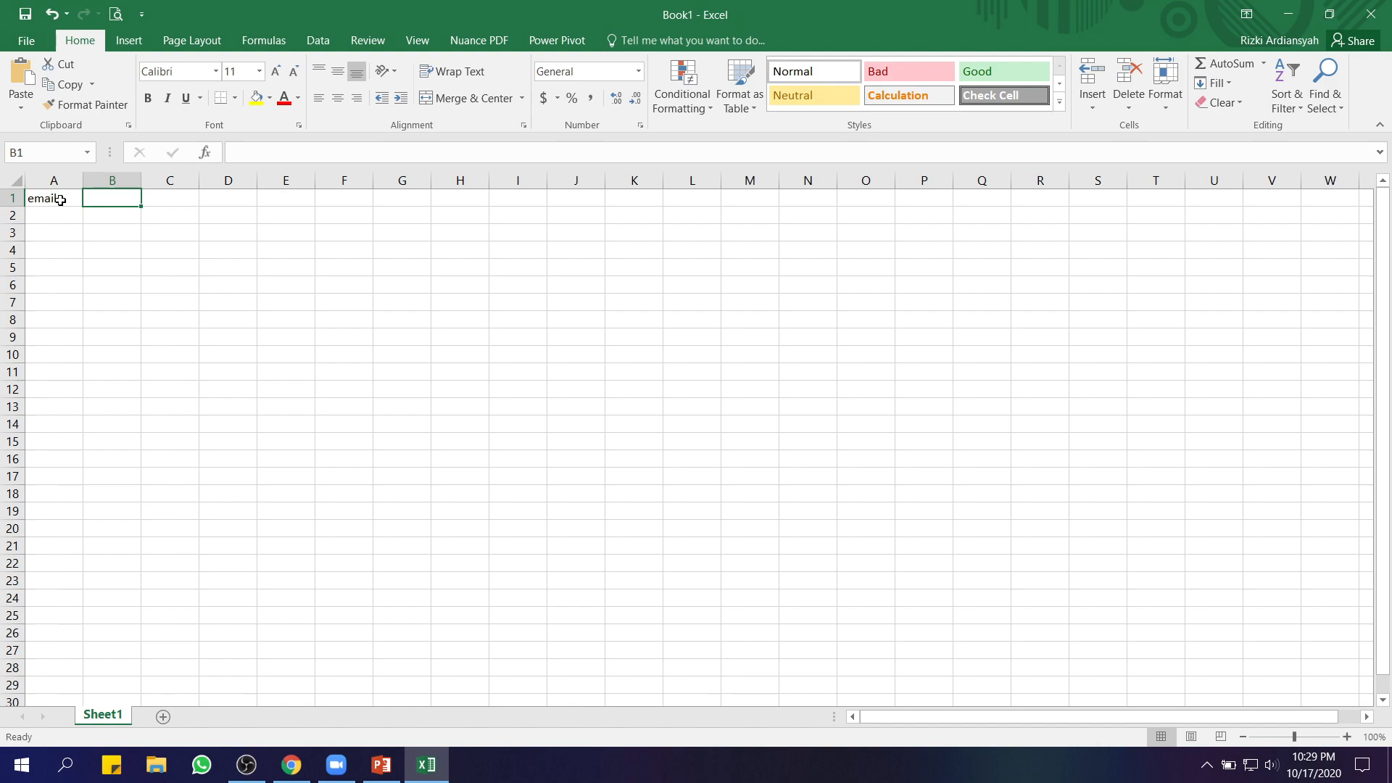
pyautogui.write('Nama')
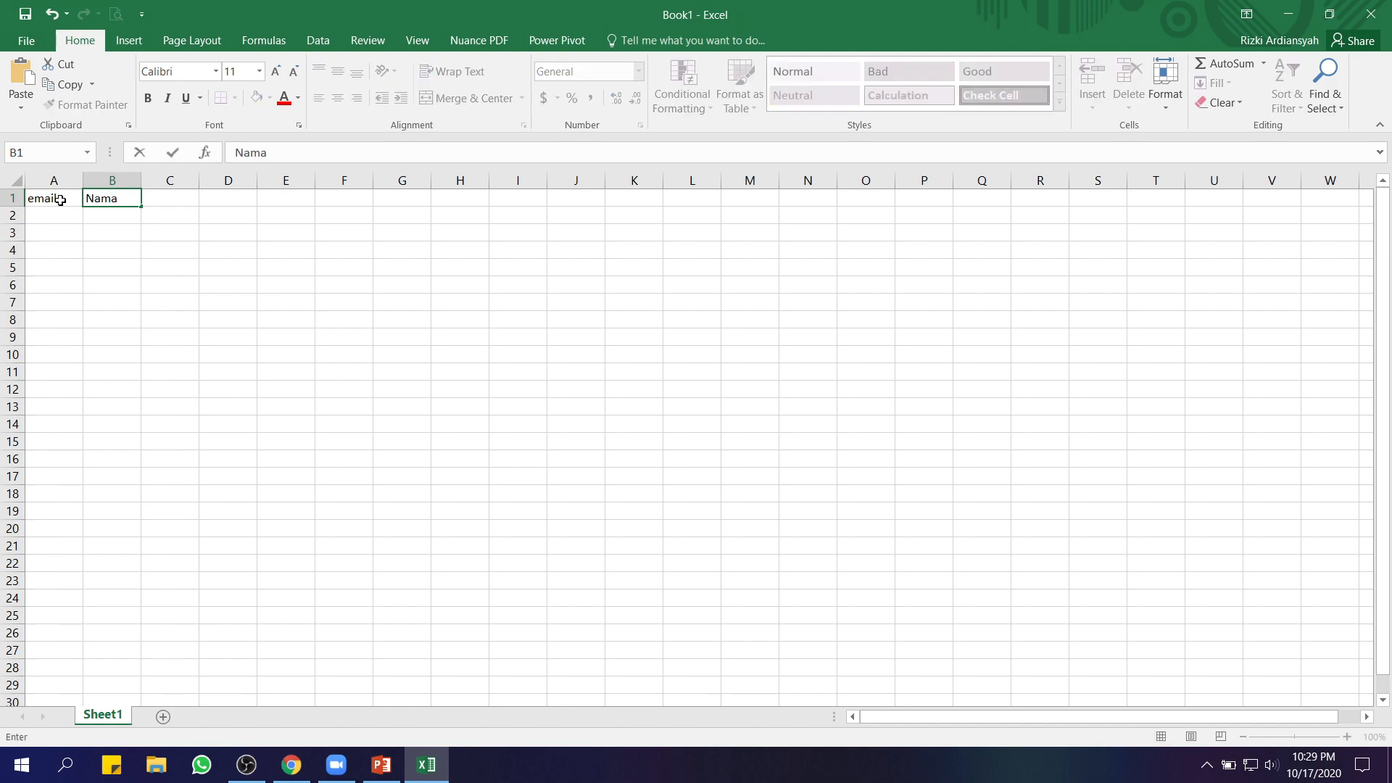
pyautogui.press('Tab')
# Adjust the widths of columns A and B to fit emails and names
pyautogui.moveTo(80, 178); pyautogui.dragTo(403, 187)
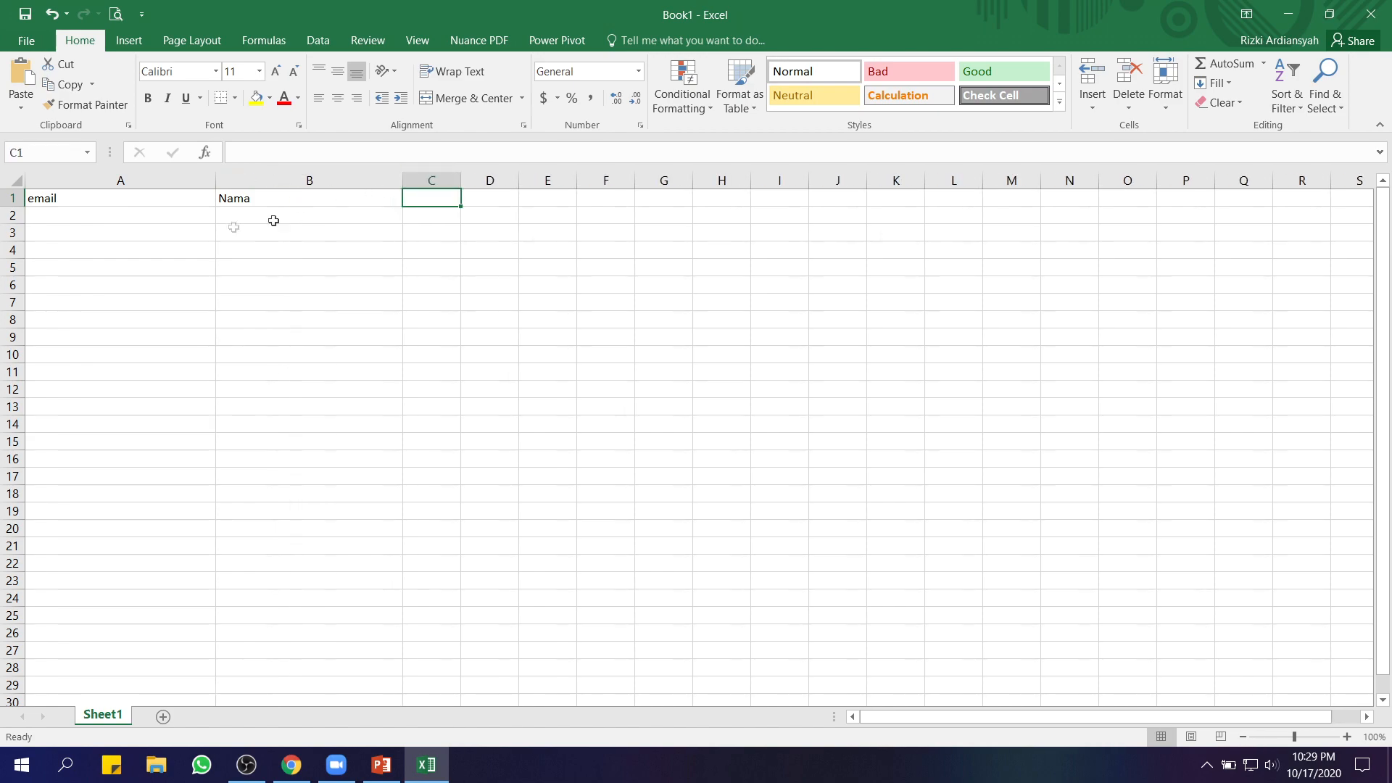
pyautogui.click(104, 214)
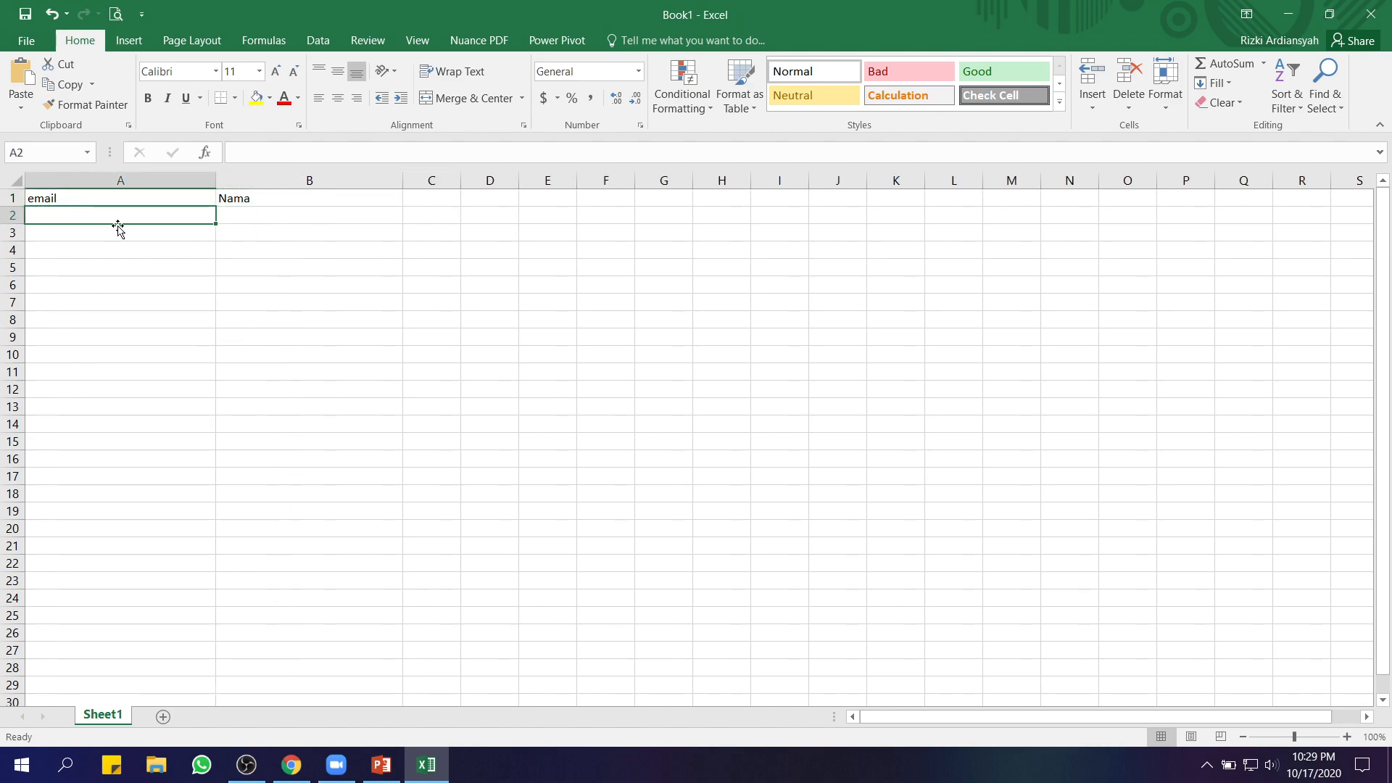
pyautogui.moveTo(215, 179); pyautogui.dragTo(204, 180)
pyautogui.moveTo(391, 180); pyautogui.dragTo(446, 180)
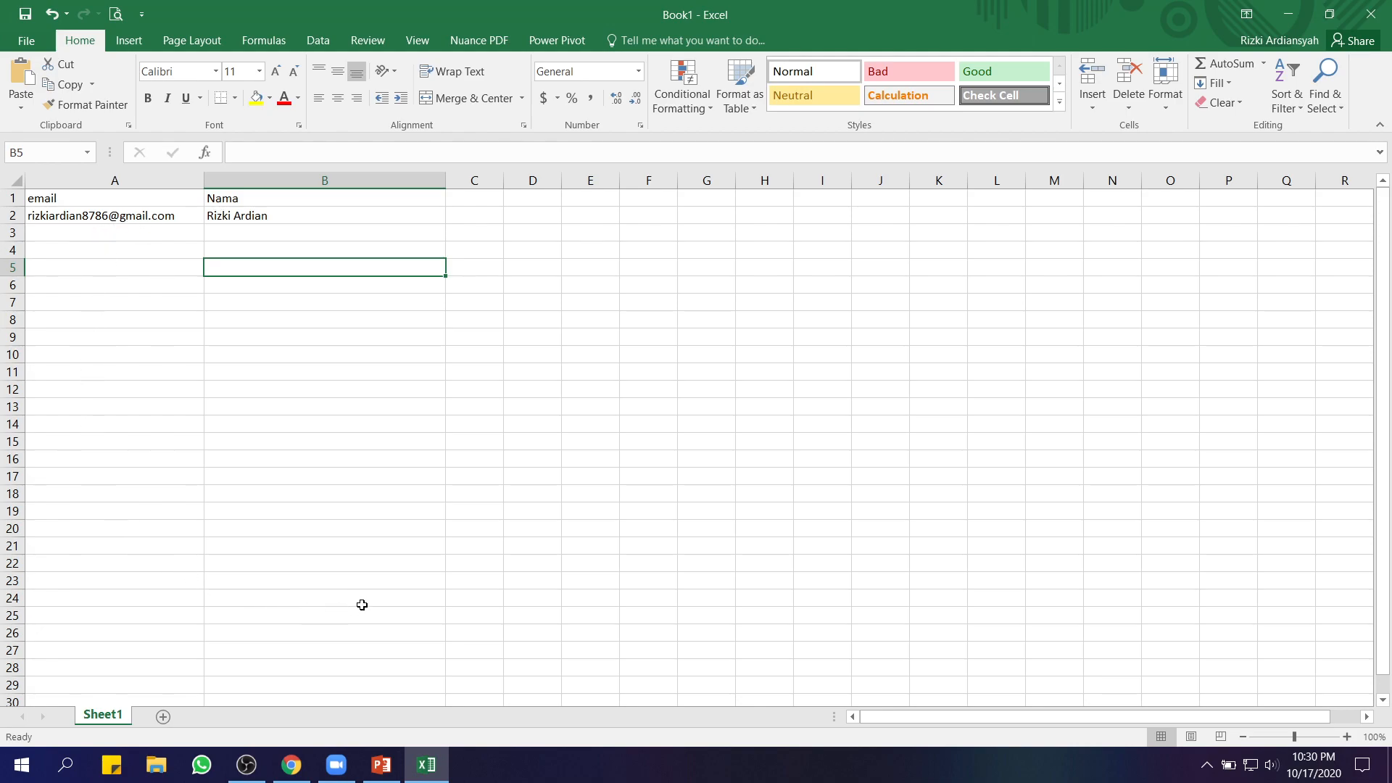
# Save the workbook to Downloads as 'data upload' in CSV (Comma delimited) format
pyautogui.click(29, 42)
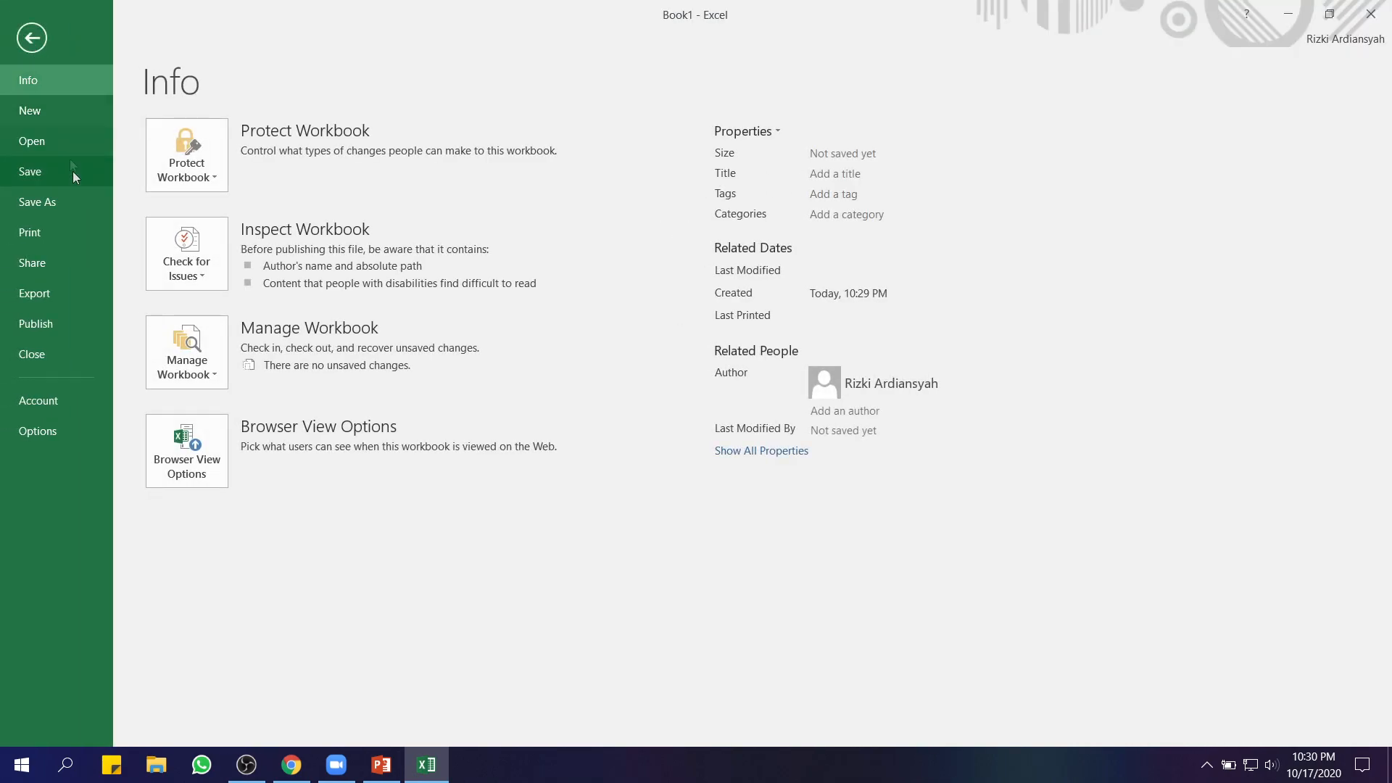
pyautogui.click(55, 202)
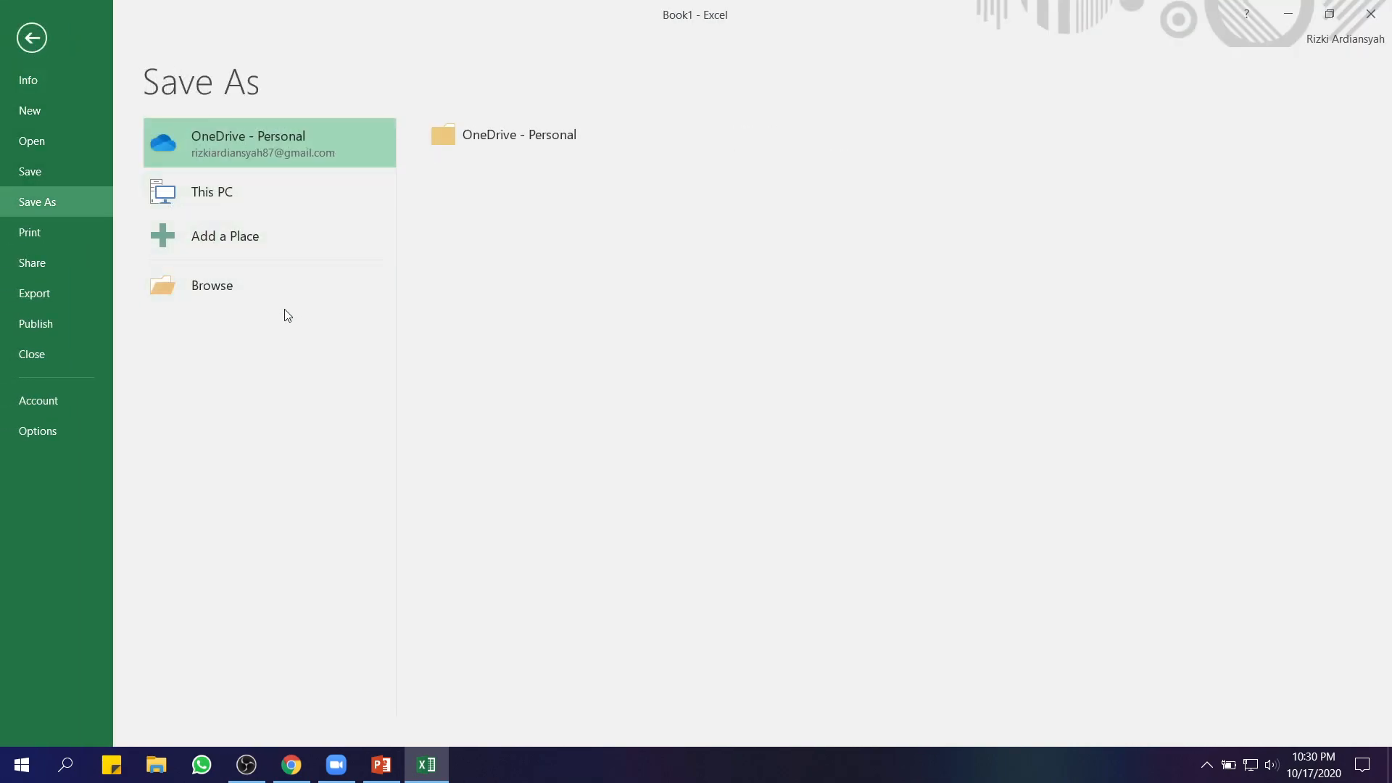
pyautogui.click(217, 285)
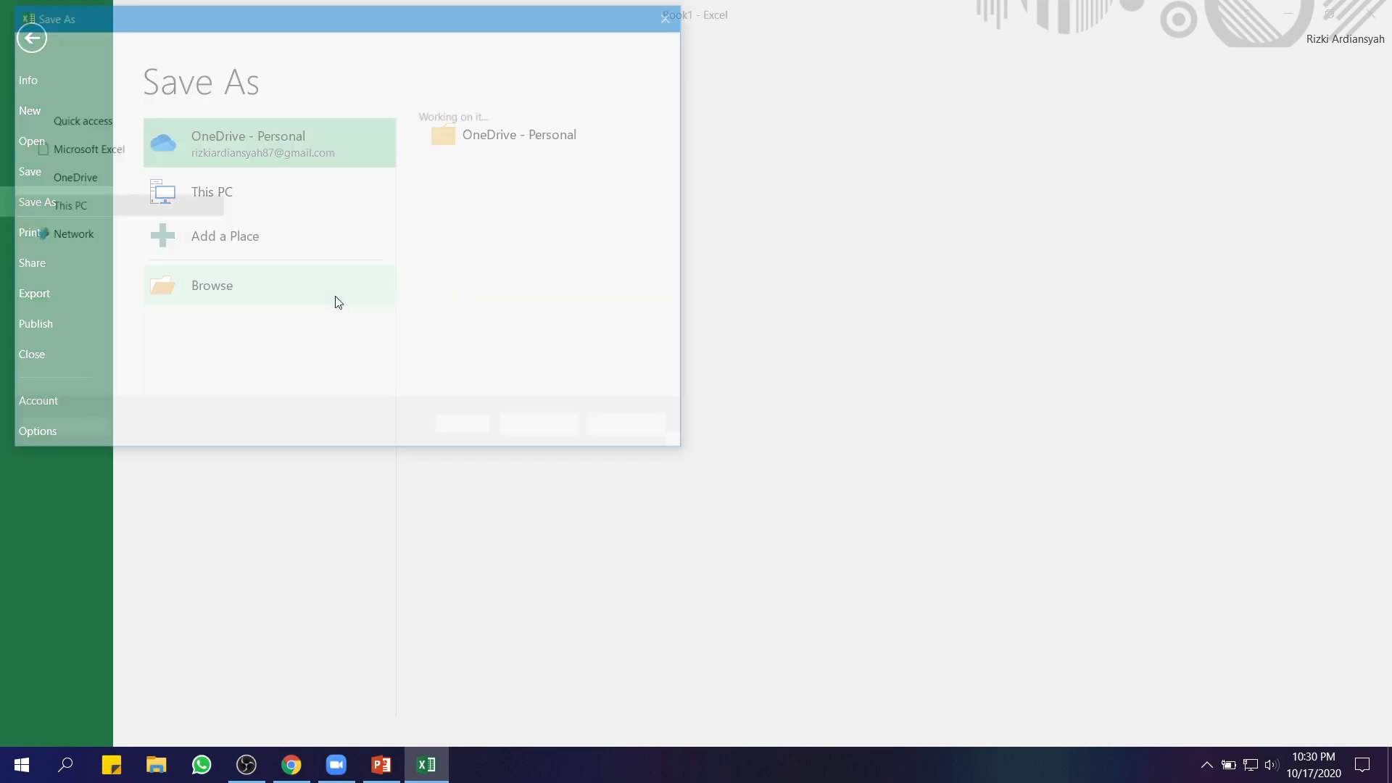
pyautogui.click(90, 202)
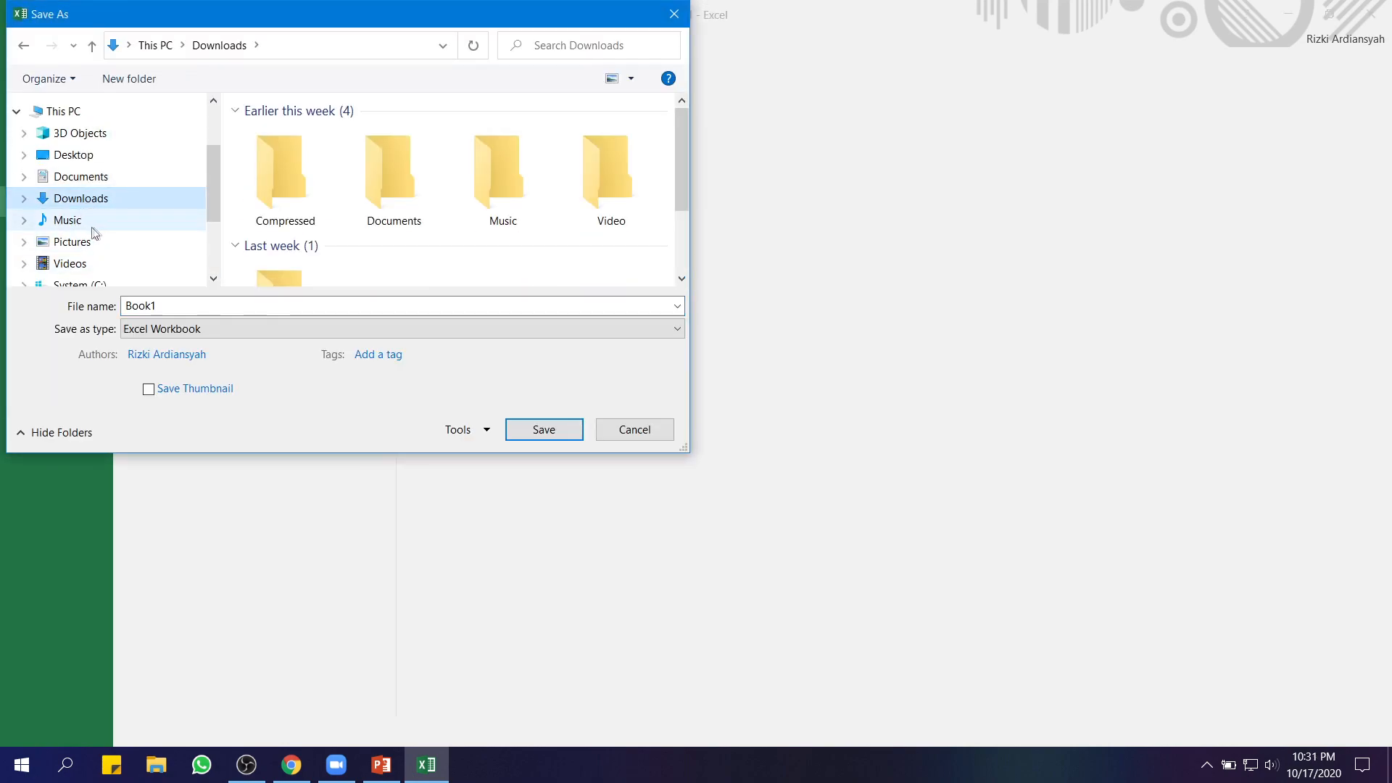
pyautogui.doubleClick(175, 306)
pyautogui.write('data')
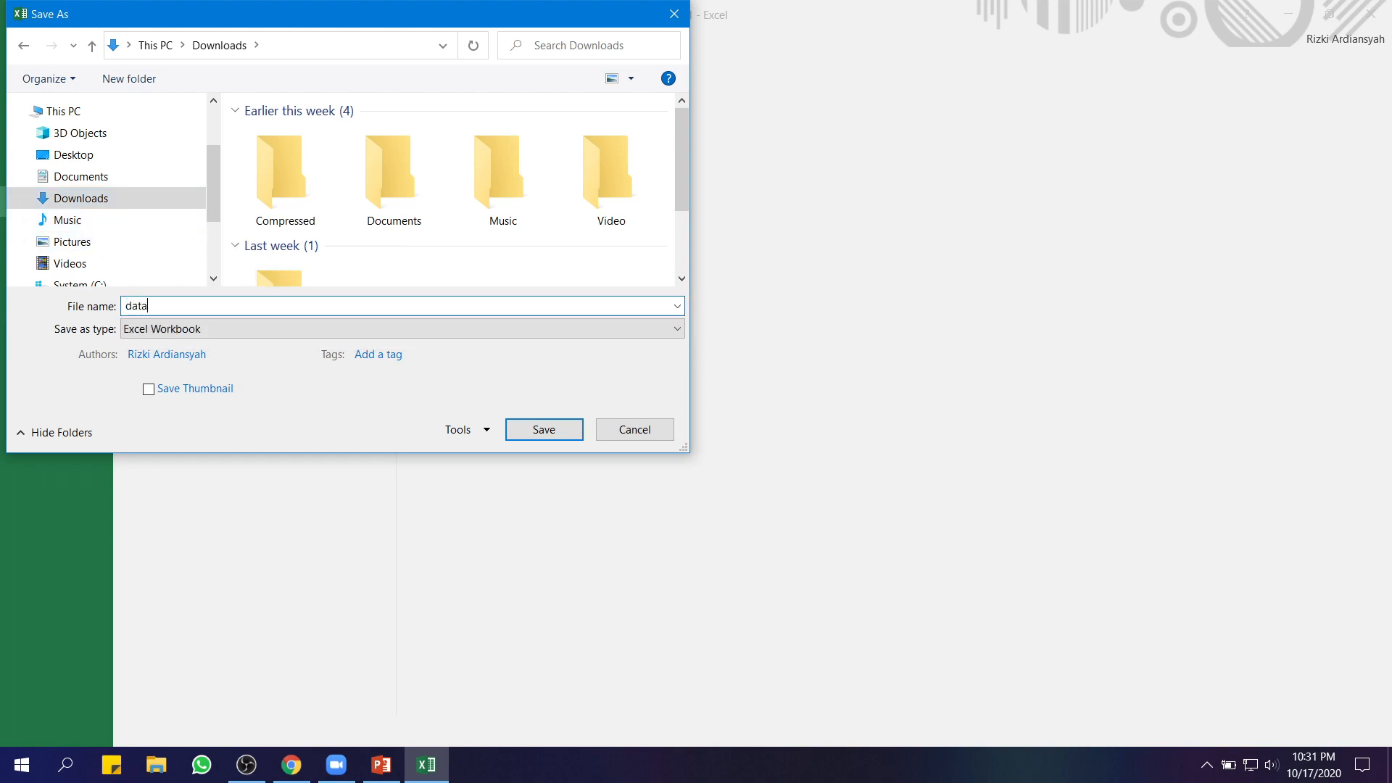
pyautogui.write(' upload')
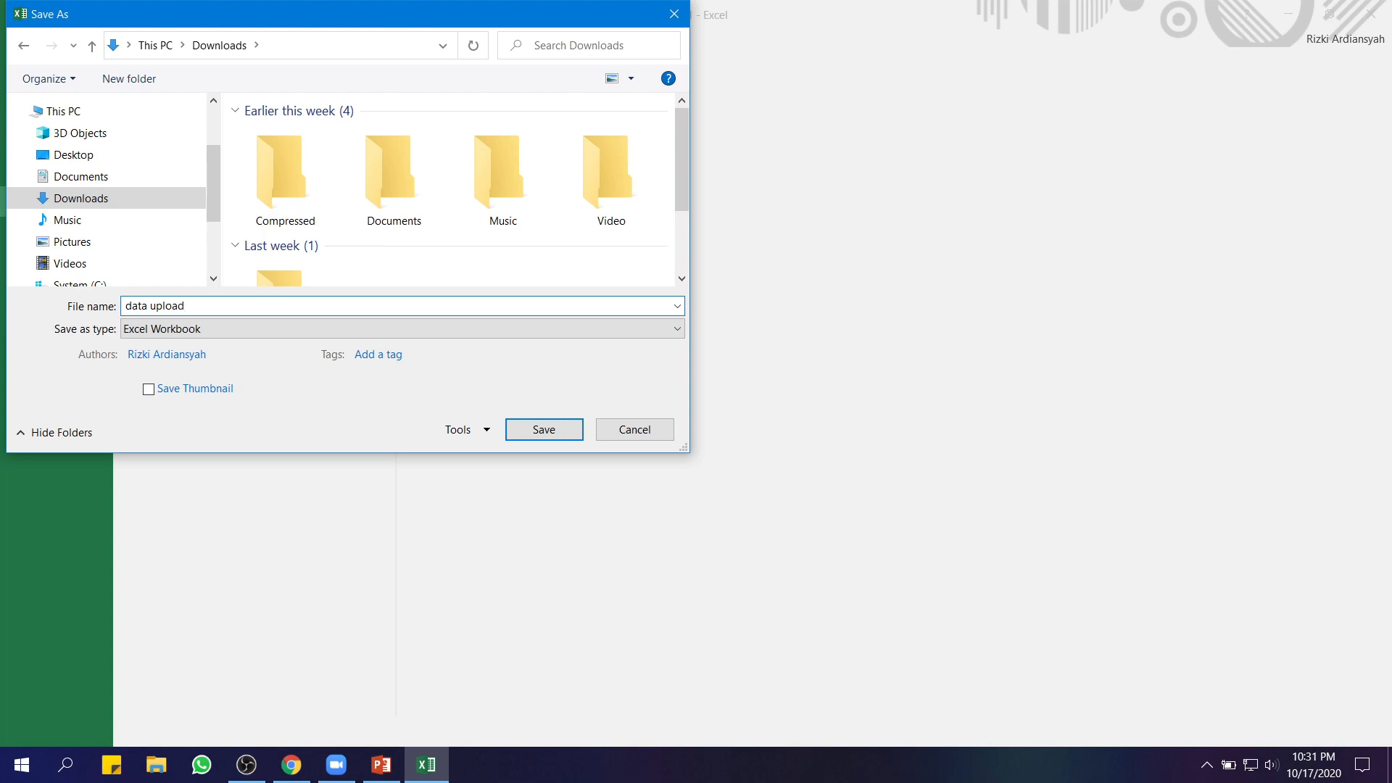
pyautogui.click(193, 331)
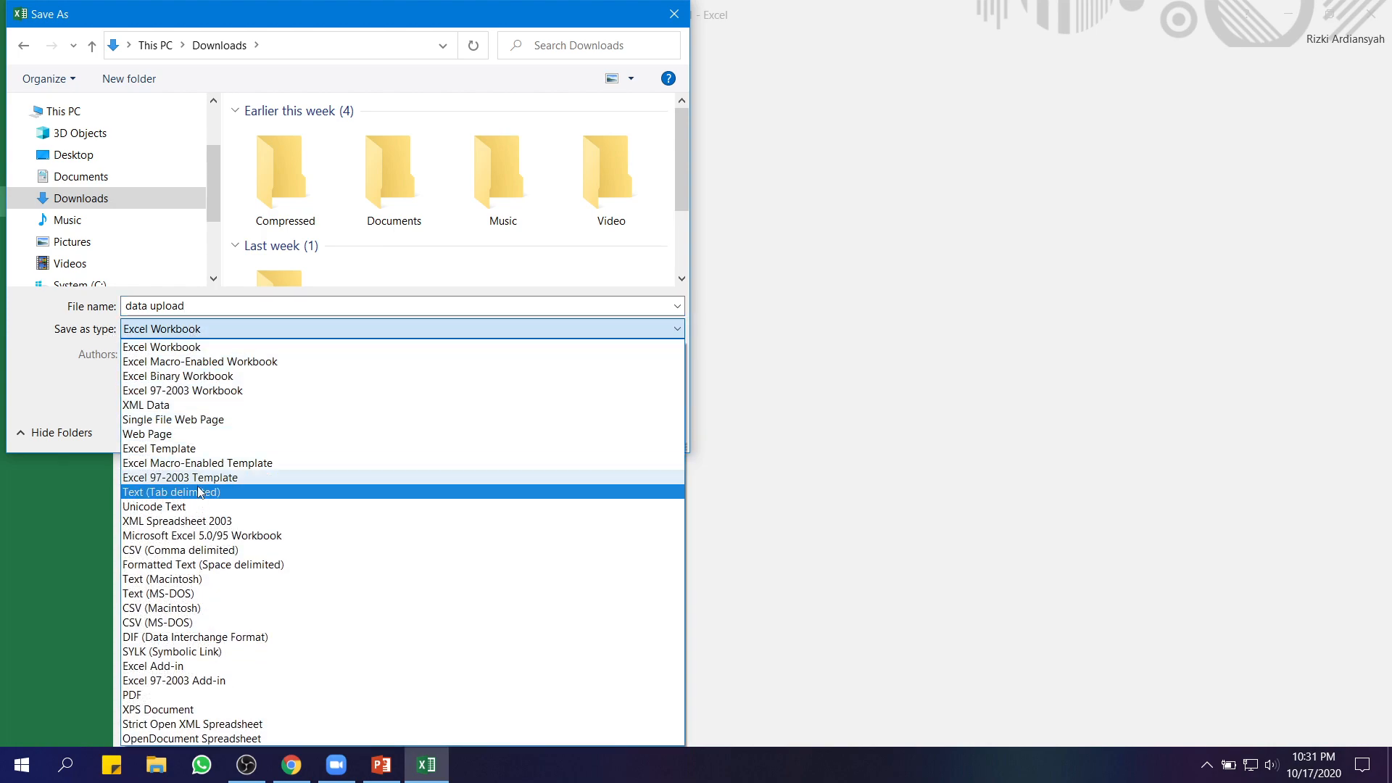
pyautogui.click(218, 551)
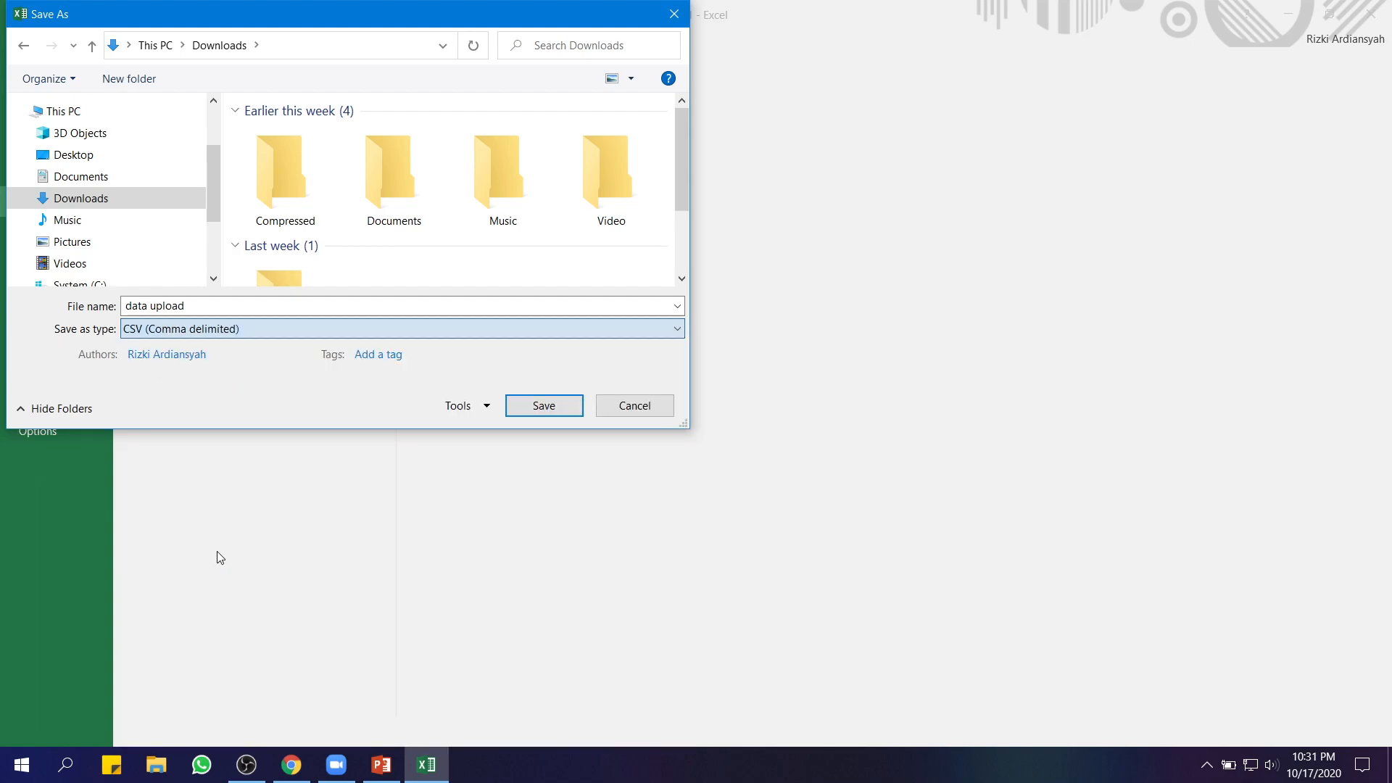
pyautogui.click(544, 407)
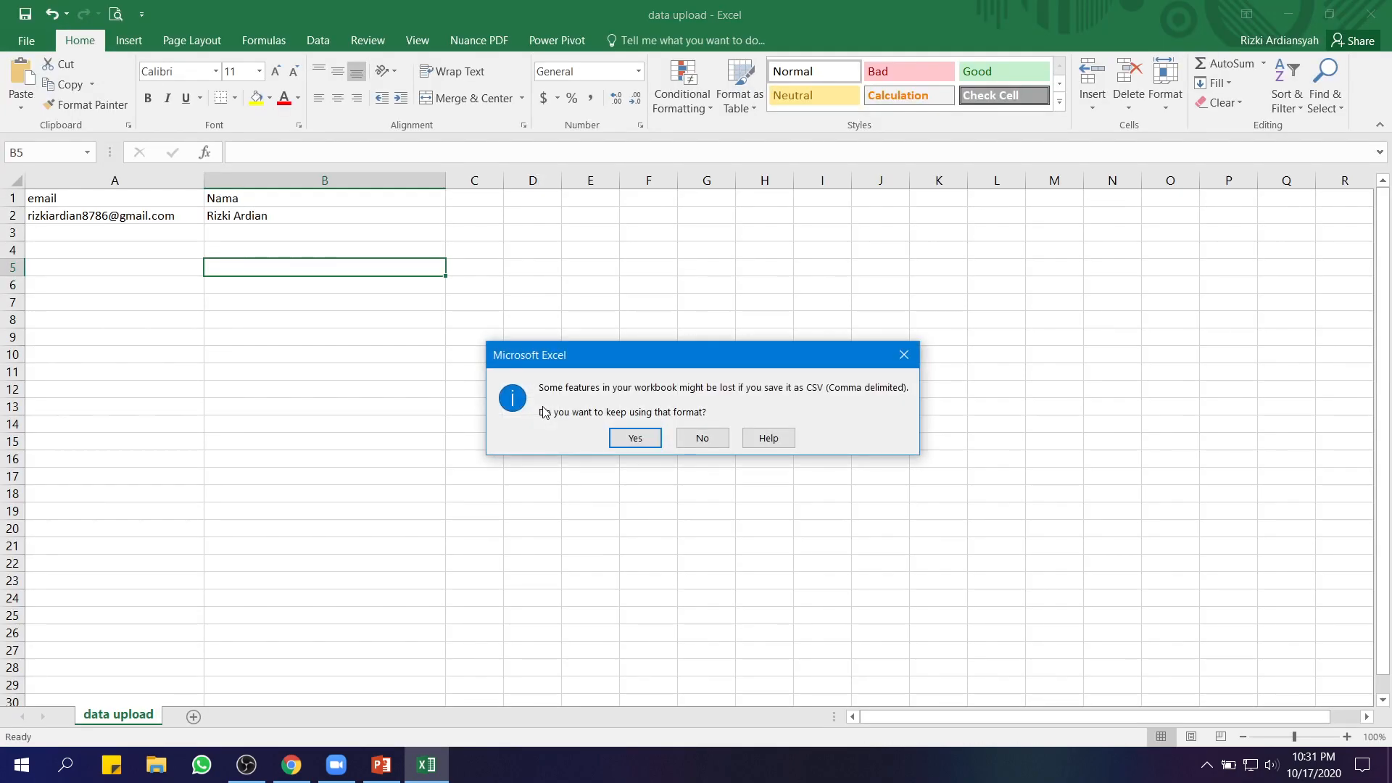
pyautogui.click(633, 437)
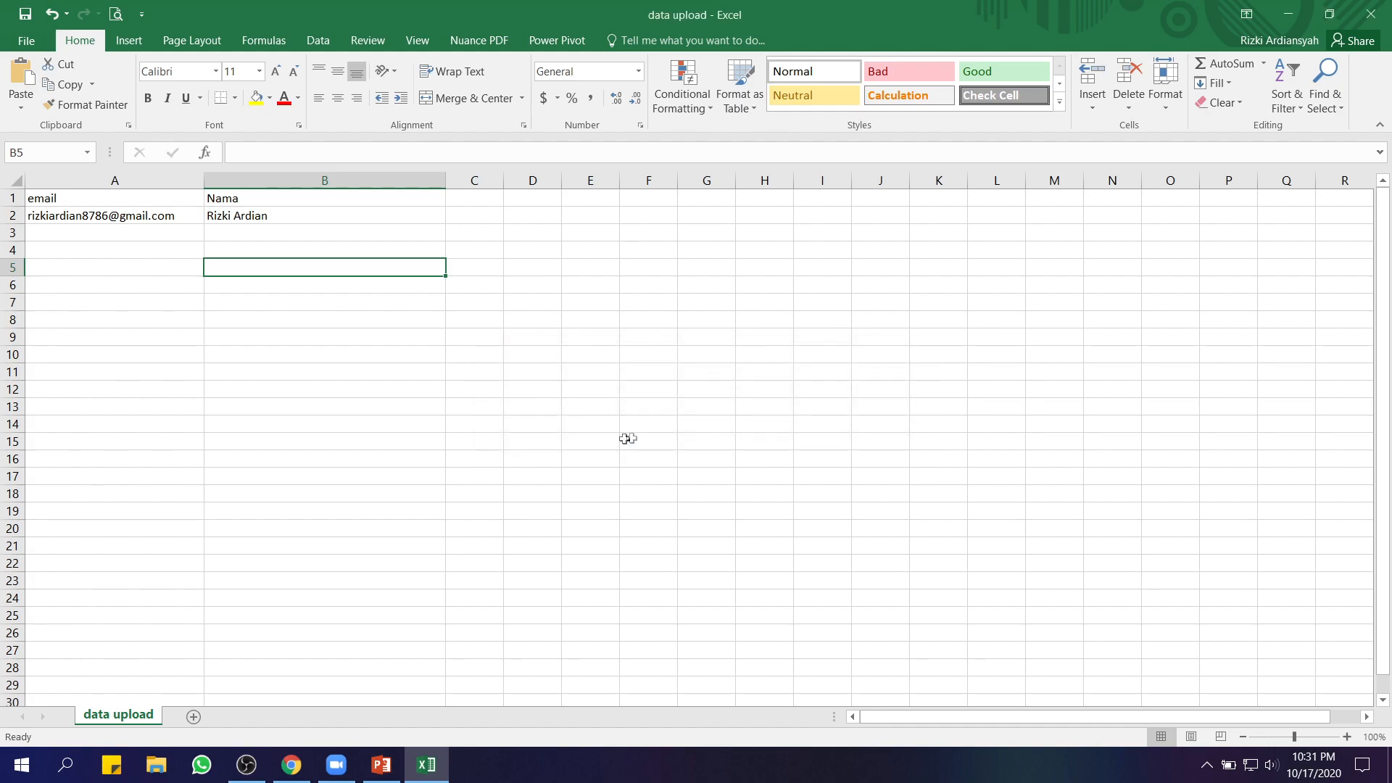
# Close Excel, saving again and replacing the existing data upload.csv in CSV format
pyautogui.click(1374, 18)
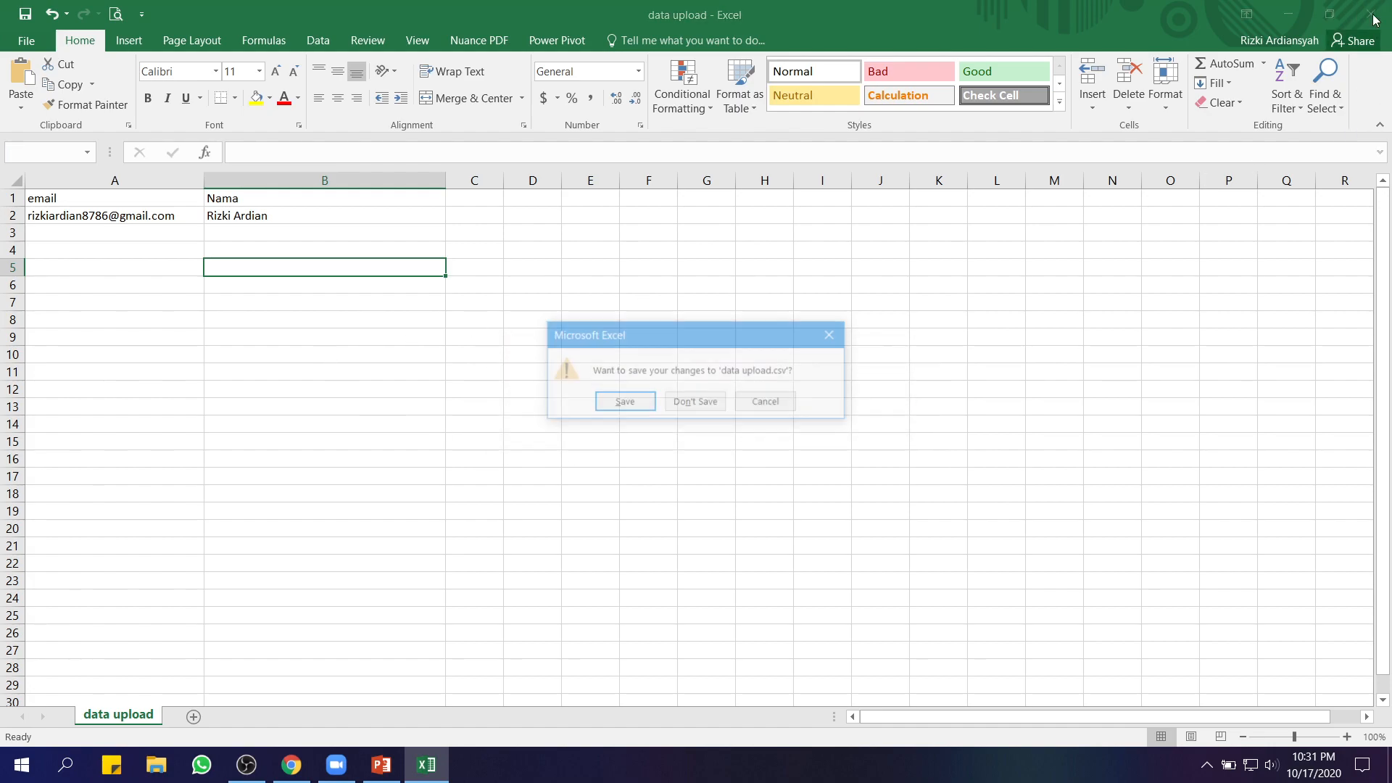
pyautogui.click(625, 401)
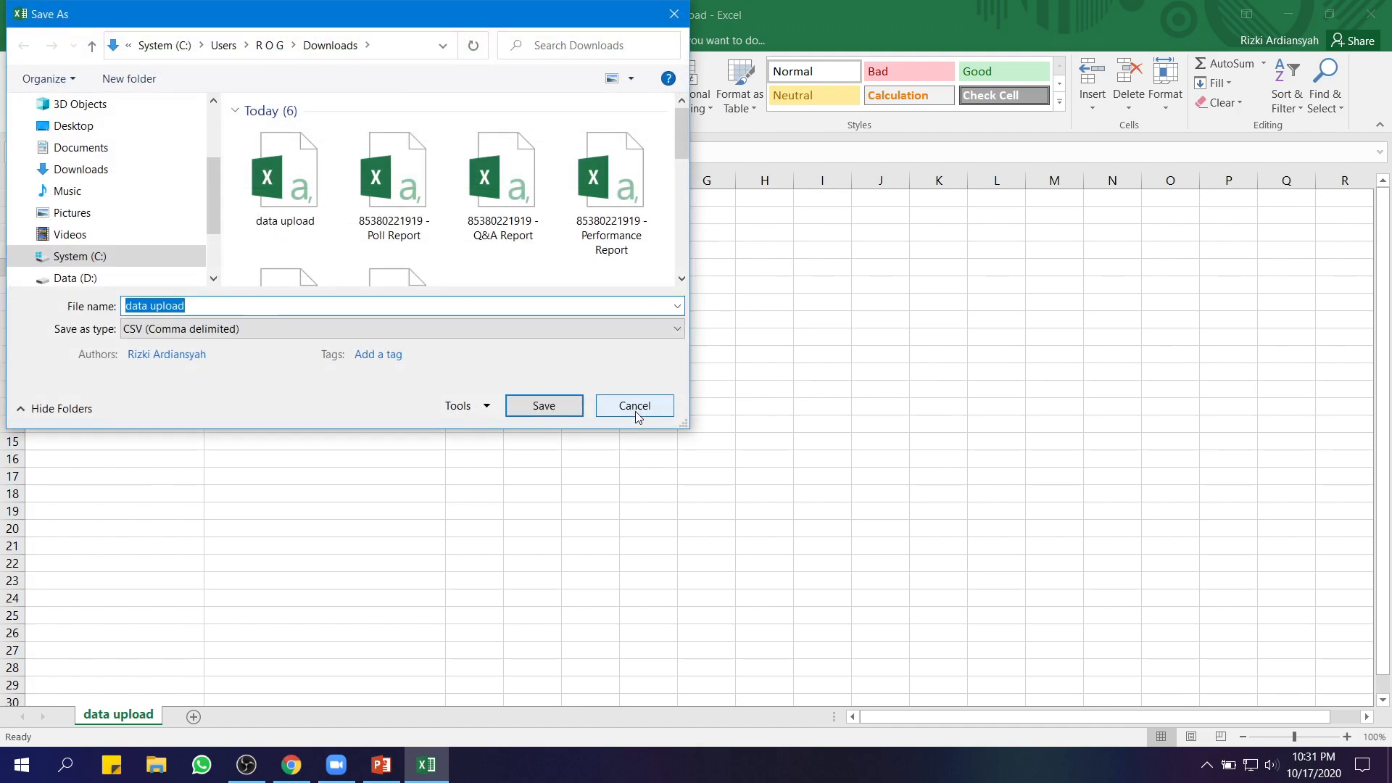
pyautogui.click(554, 407)
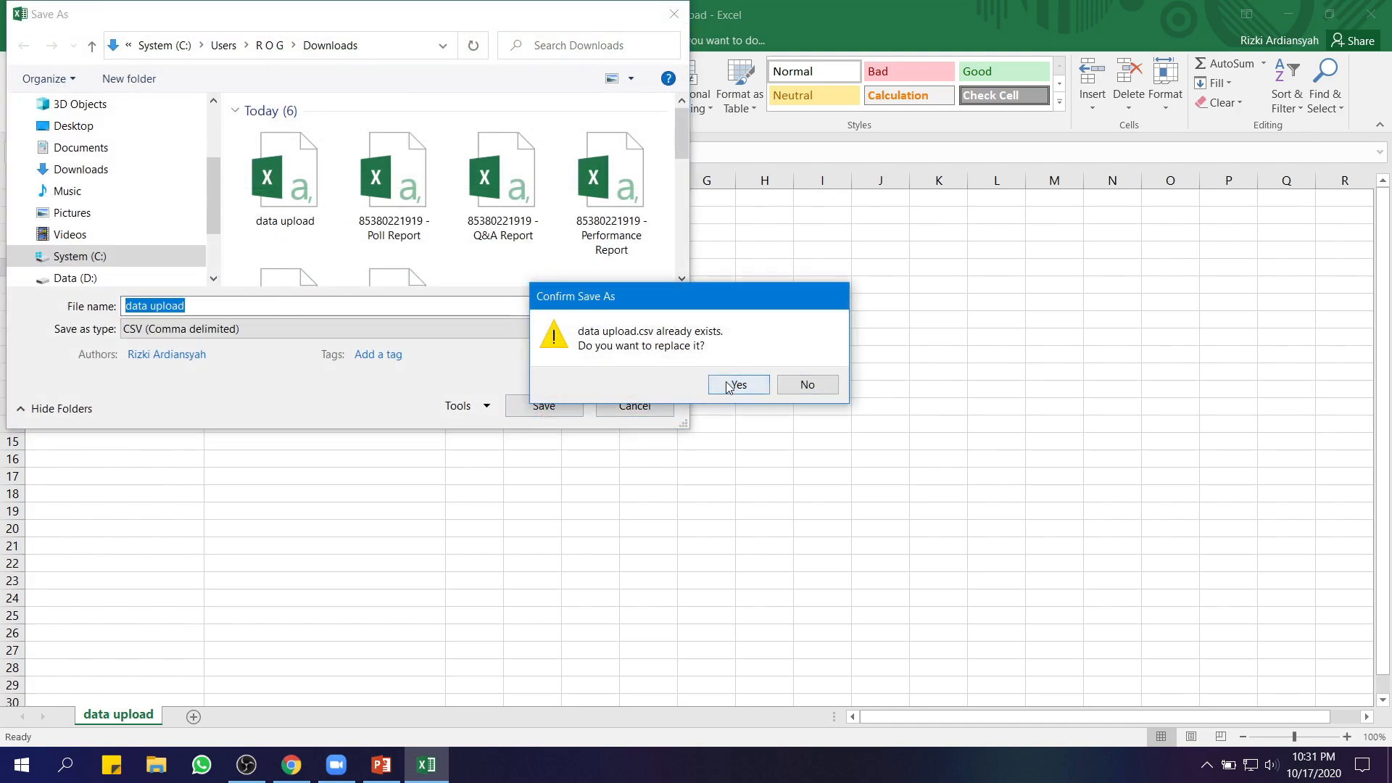
pyautogui.click(729, 386)
pyautogui.click(628, 432)
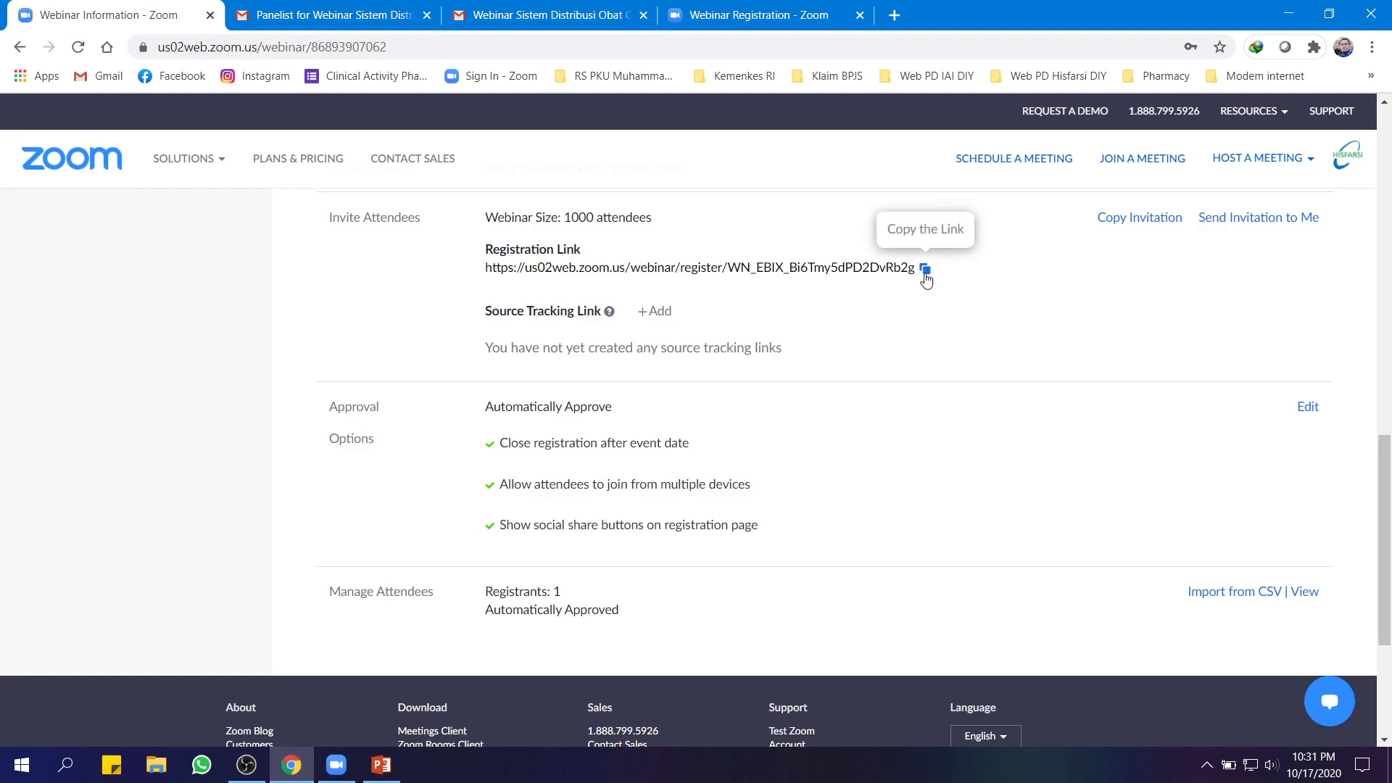
# Check the registration form, then open Import from CSV on the webinar details page
pyautogui.click(769, 16)
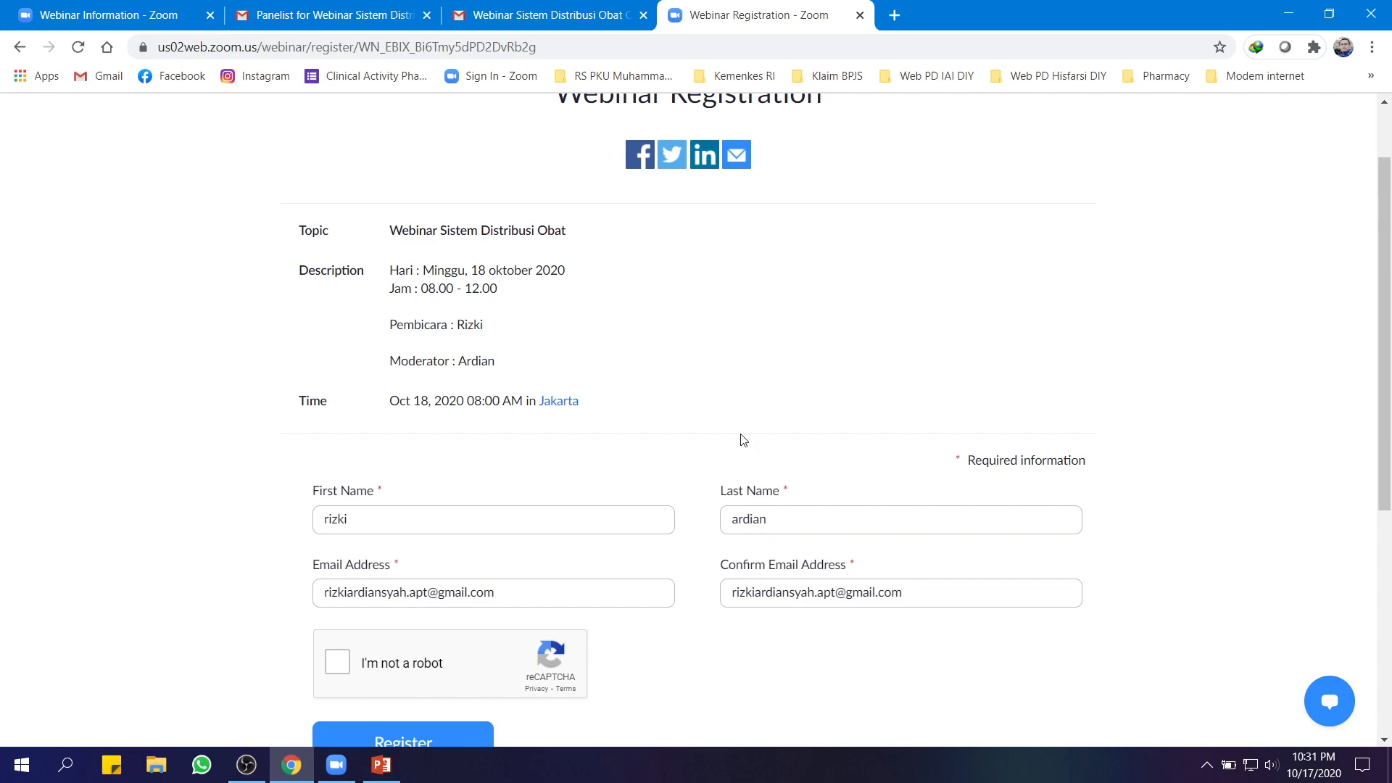
pyautogui.click(94, 21)
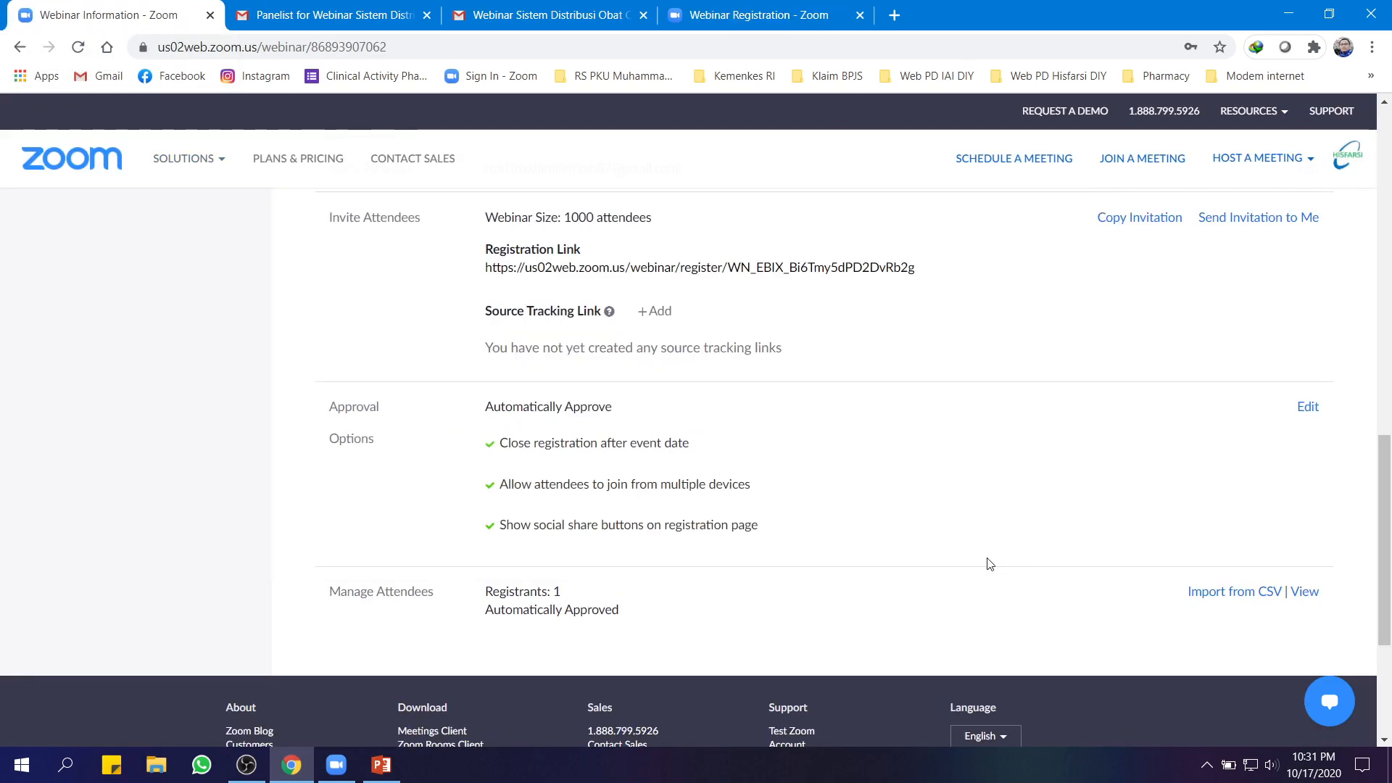
pyautogui.click(1246, 594)
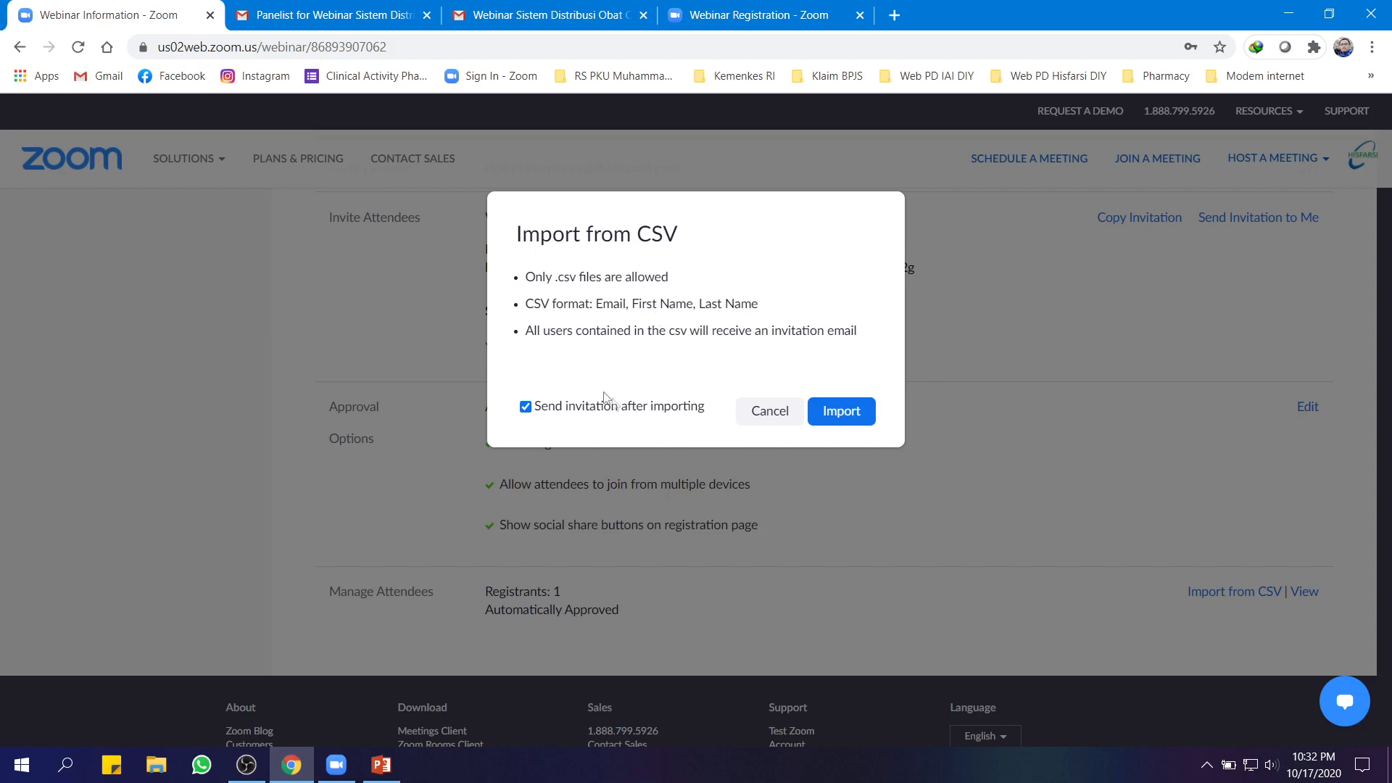
# Import the 'data upload' CSV file from Downloads as webinar registrants
pyautogui.click(848, 413)
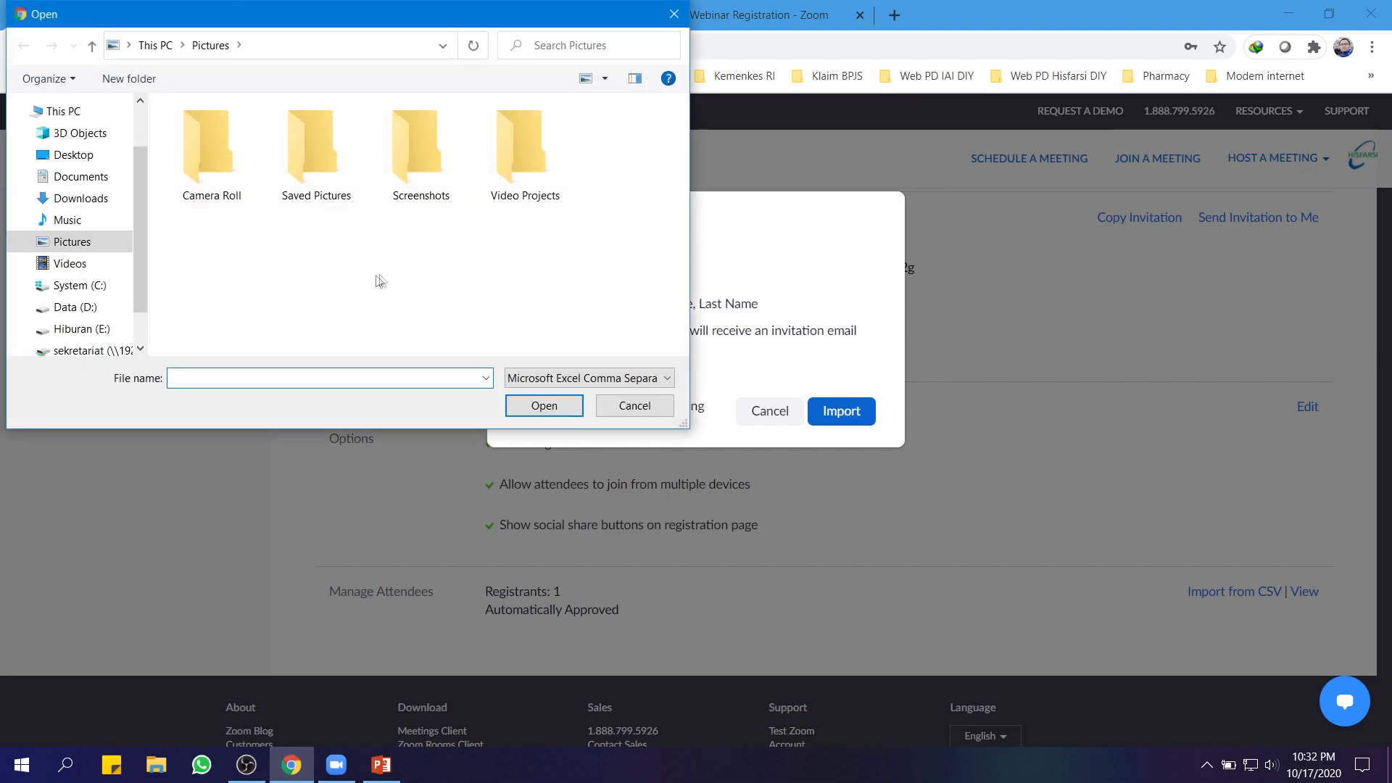
pyautogui.click(75, 199)
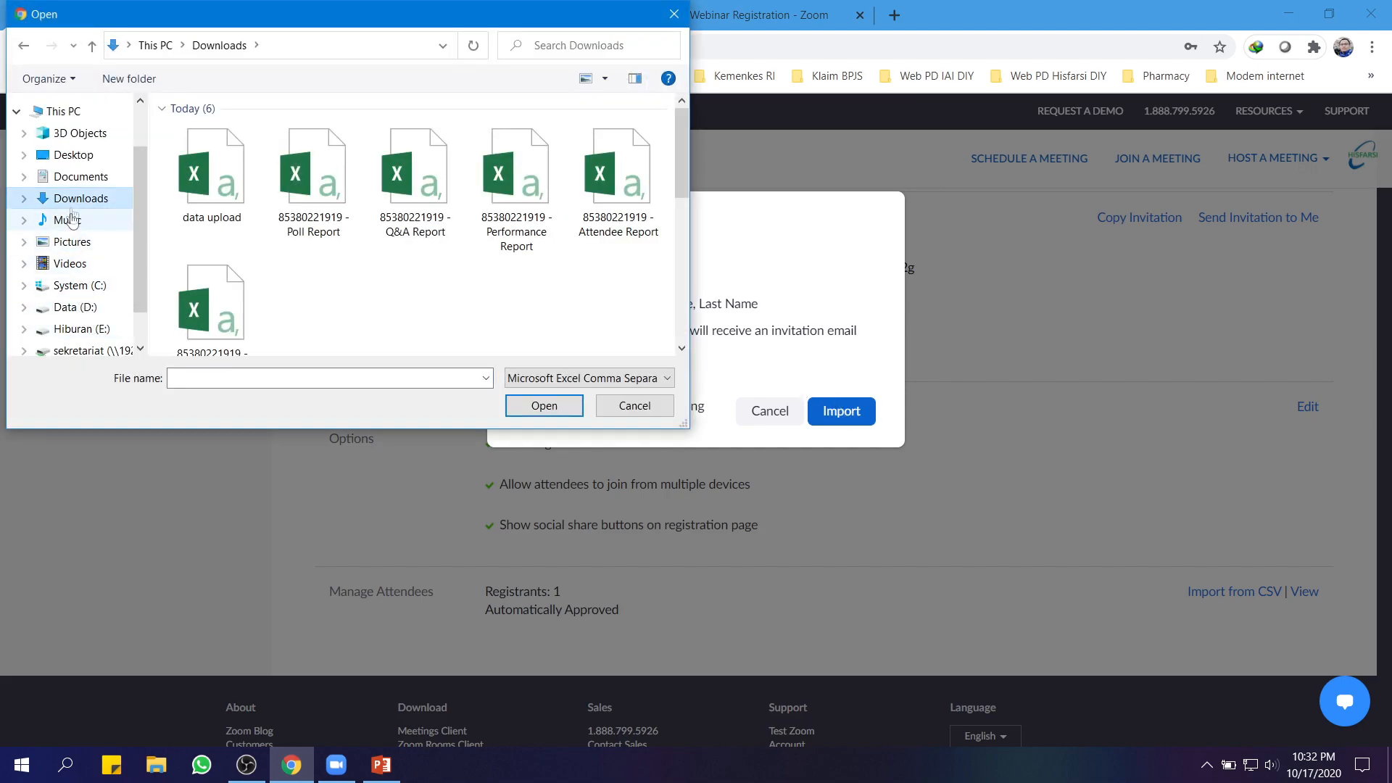
pyautogui.click(200, 210)
pyautogui.click(544, 406)
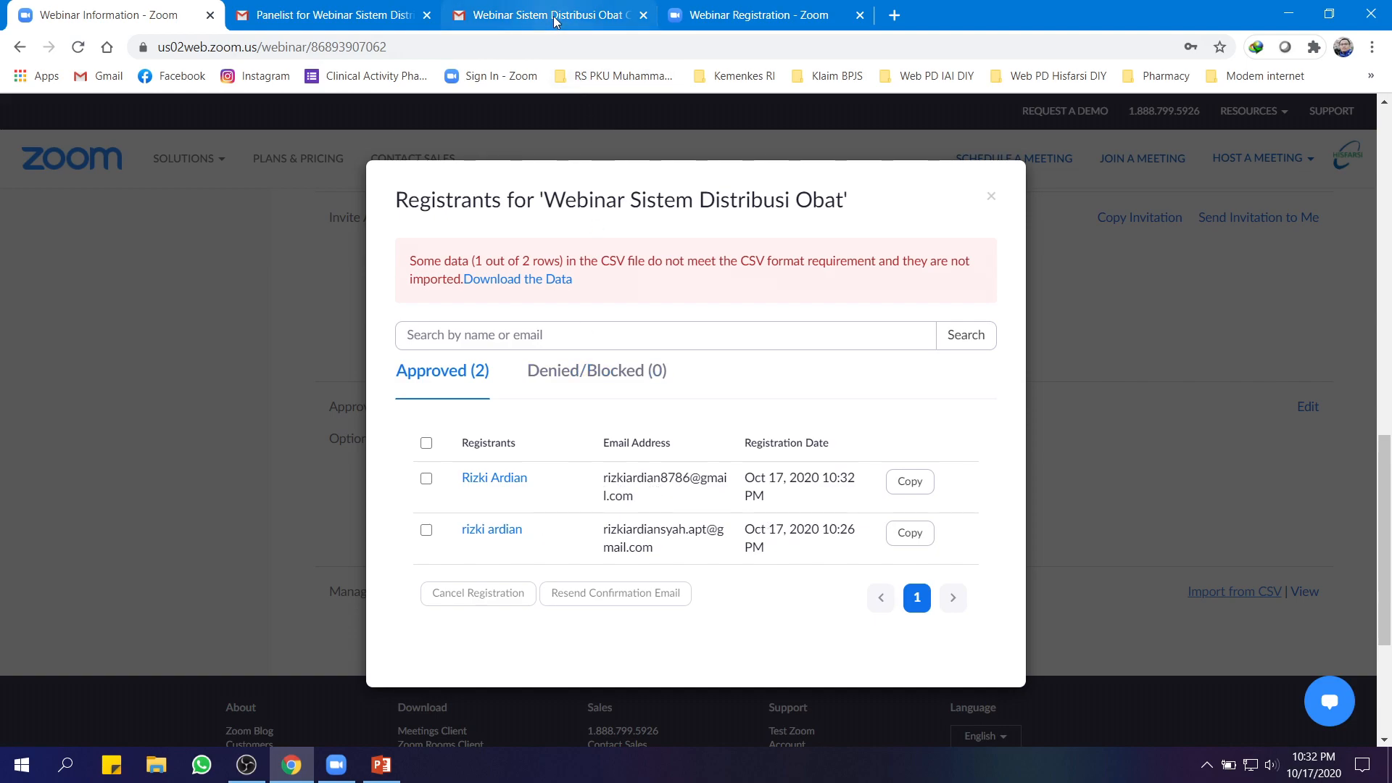
# View the registrant's confirmation email in Gmail, then close the Registrants list in Zoom
pyautogui.click(506, 18)
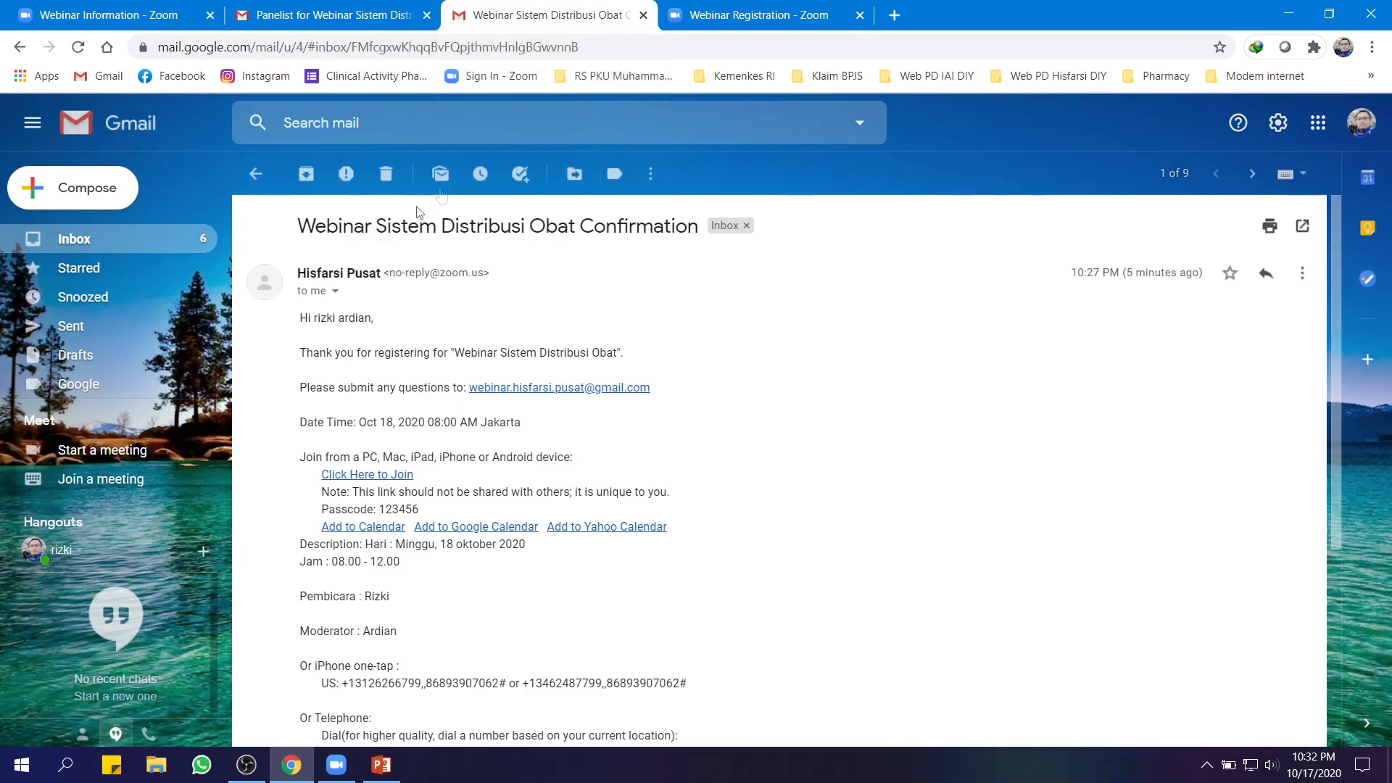
pyautogui.click(109, 15)
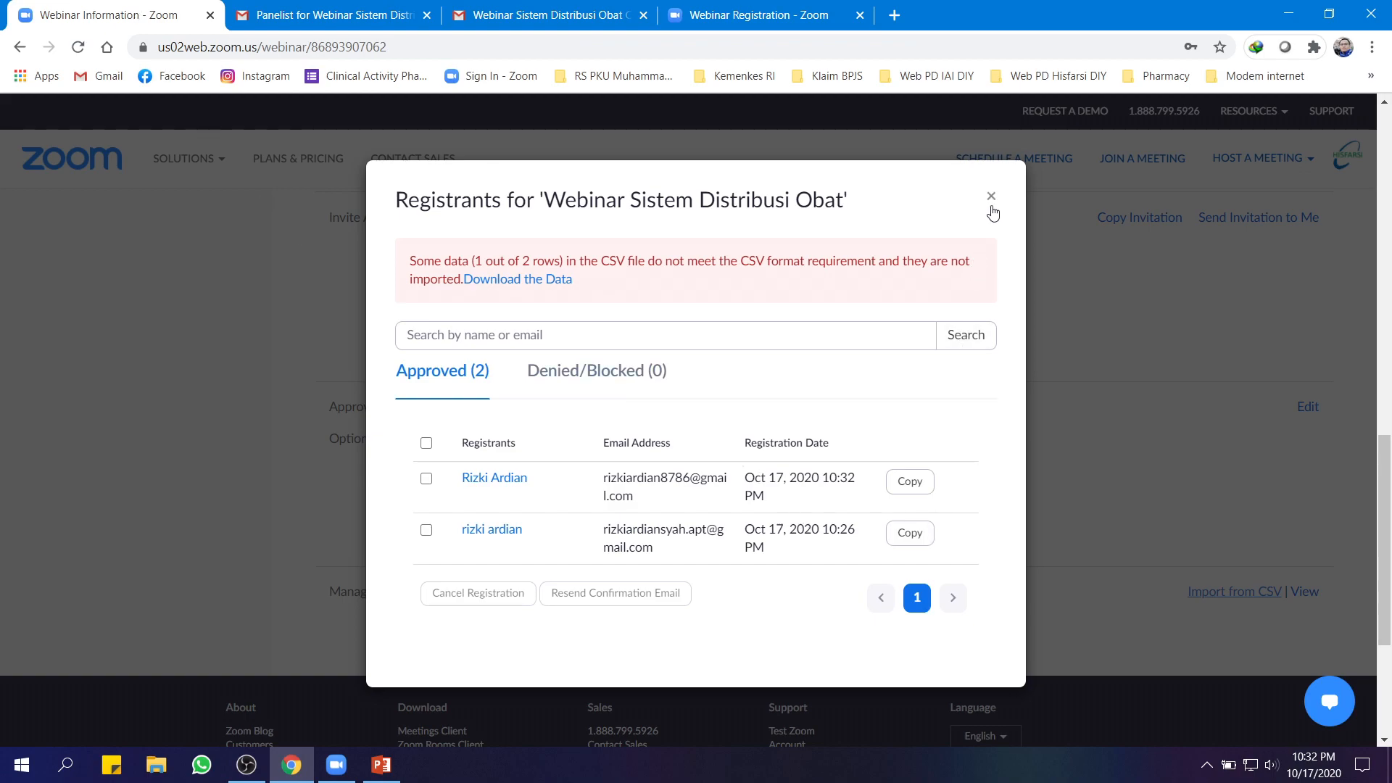
pyautogui.click(991, 197)
# Review the webinar information page and launch Webinar Sistem Distribusi Obat as a practice session
pyautogui.scroll(4, 790, 628)
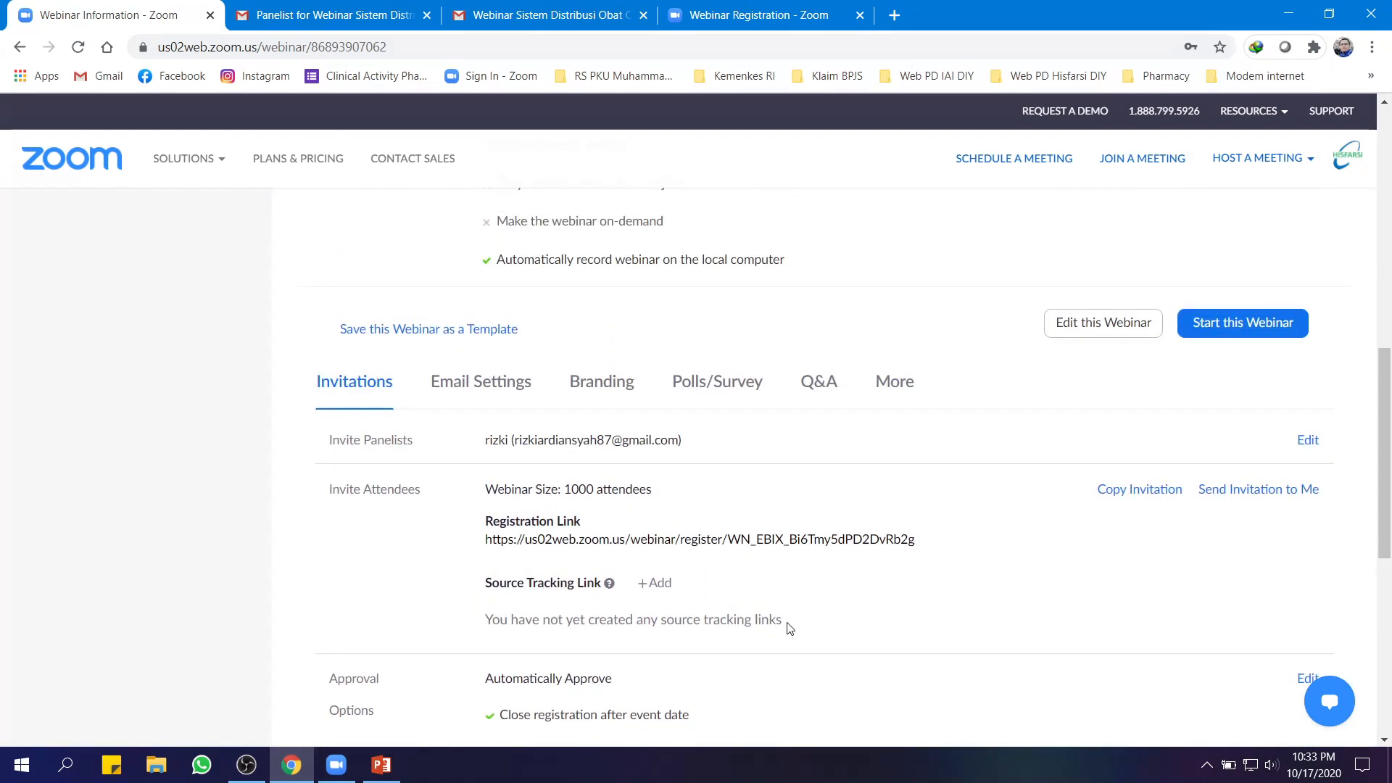
pyautogui.scroll(-3, 789, 628)
pyautogui.scroll(3, 789, 628)
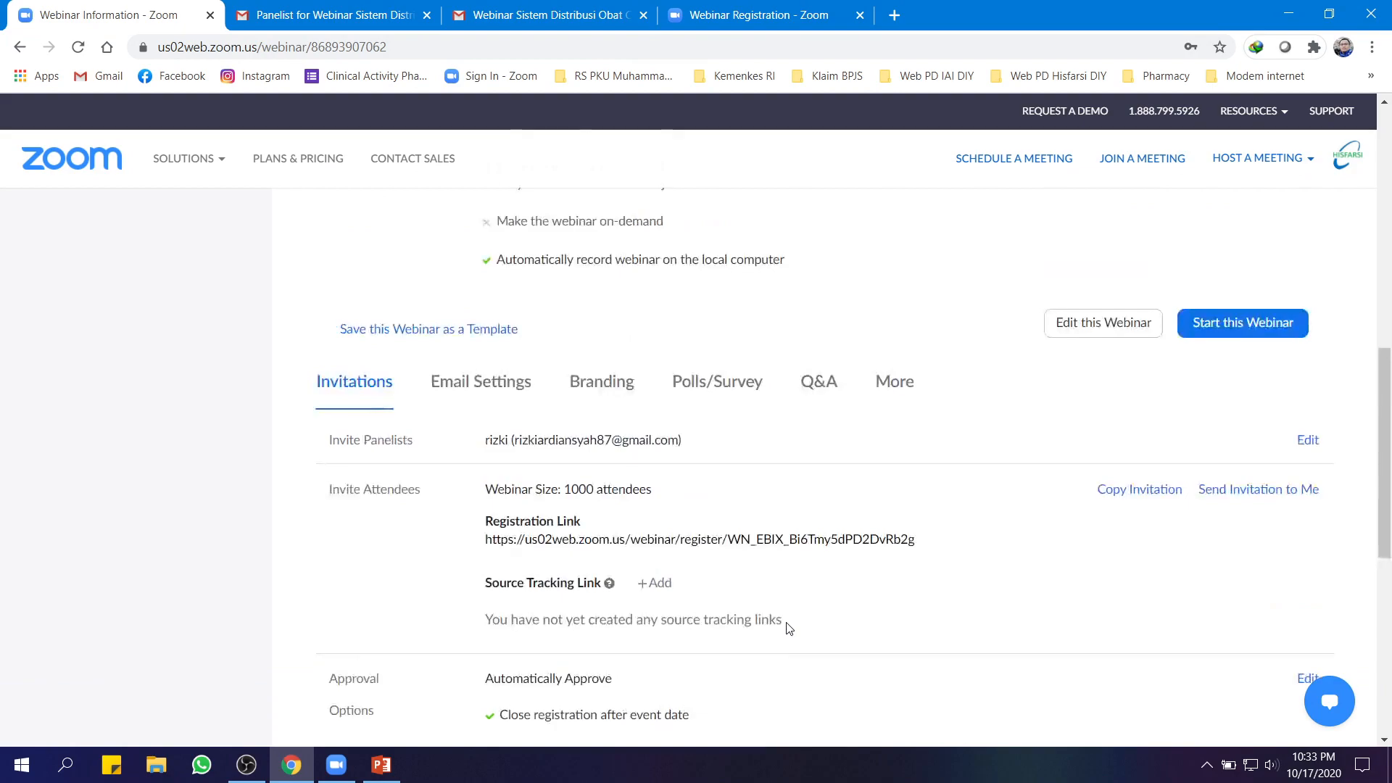
pyautogui.scroll(-1, 789, 628)
pyautogui.scroll(-3, 789, 671)
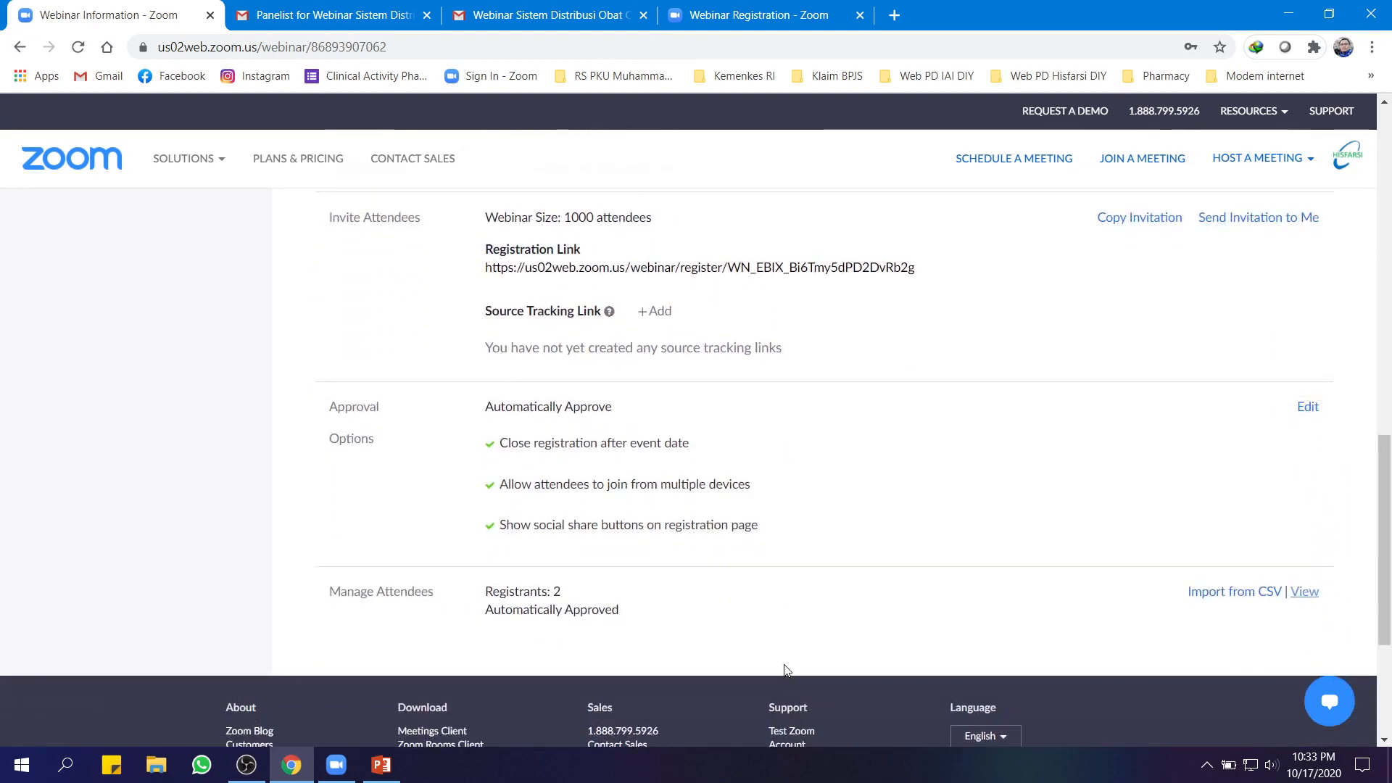
pyautogui.scroll(2, 789, 671)
pyautogui.scroll(2, 793, 669)
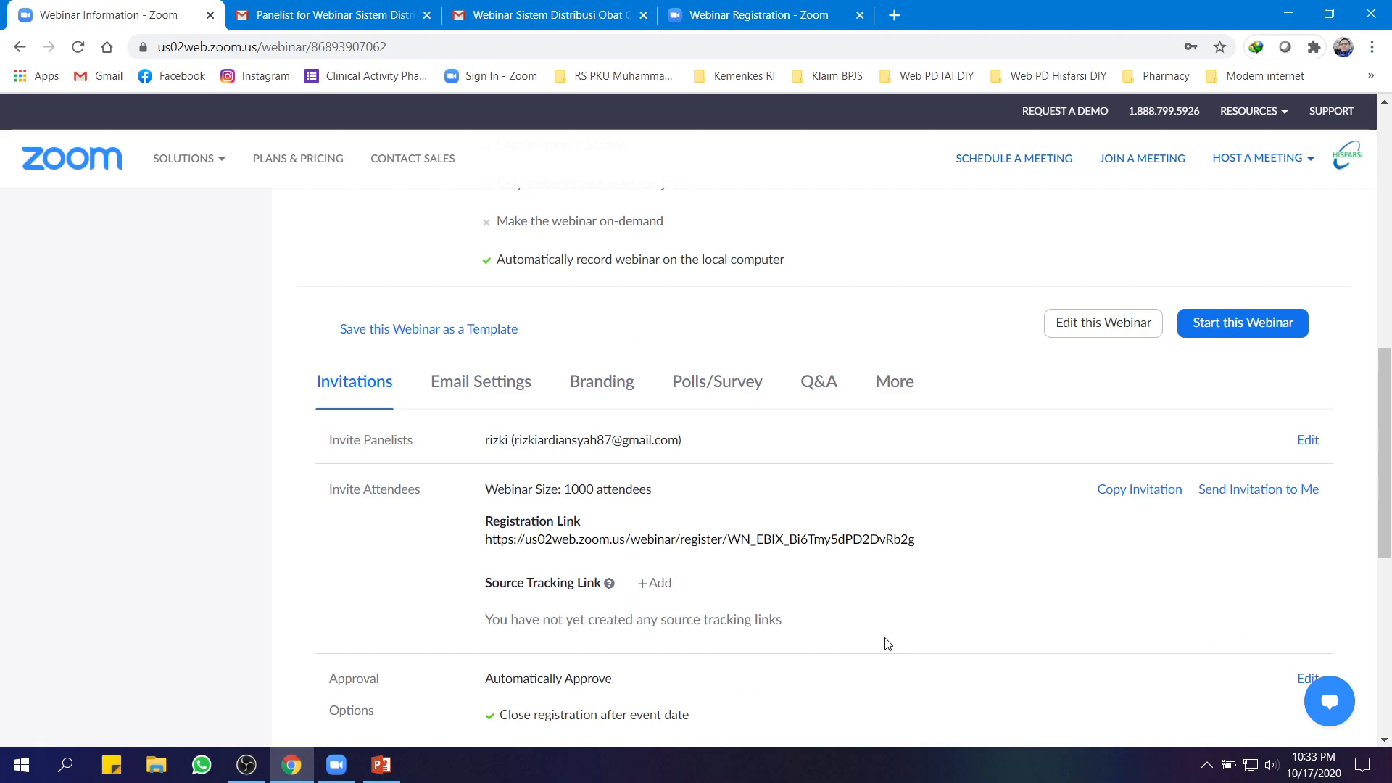
pyautogui.scroll(1, 887, 644)
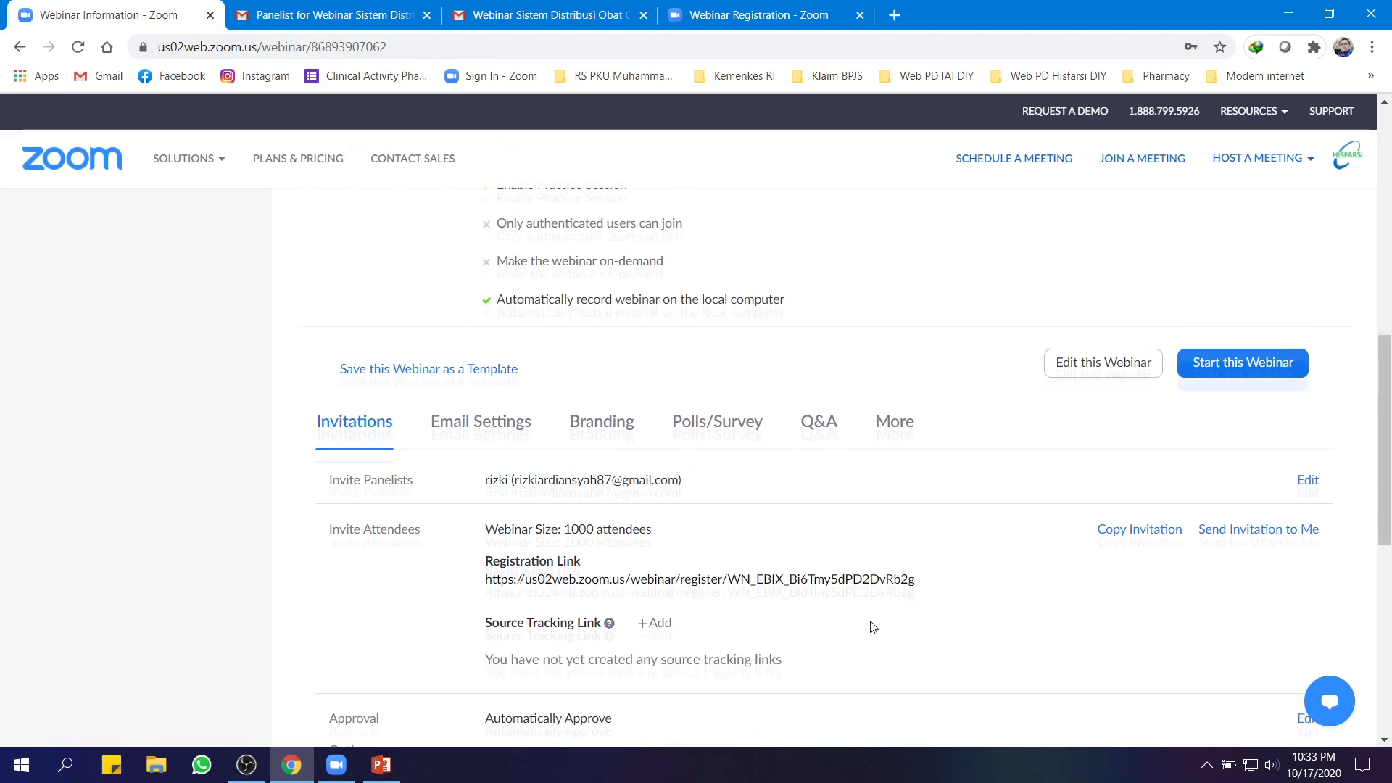
pyautogui.scroll(7, 997, 625)
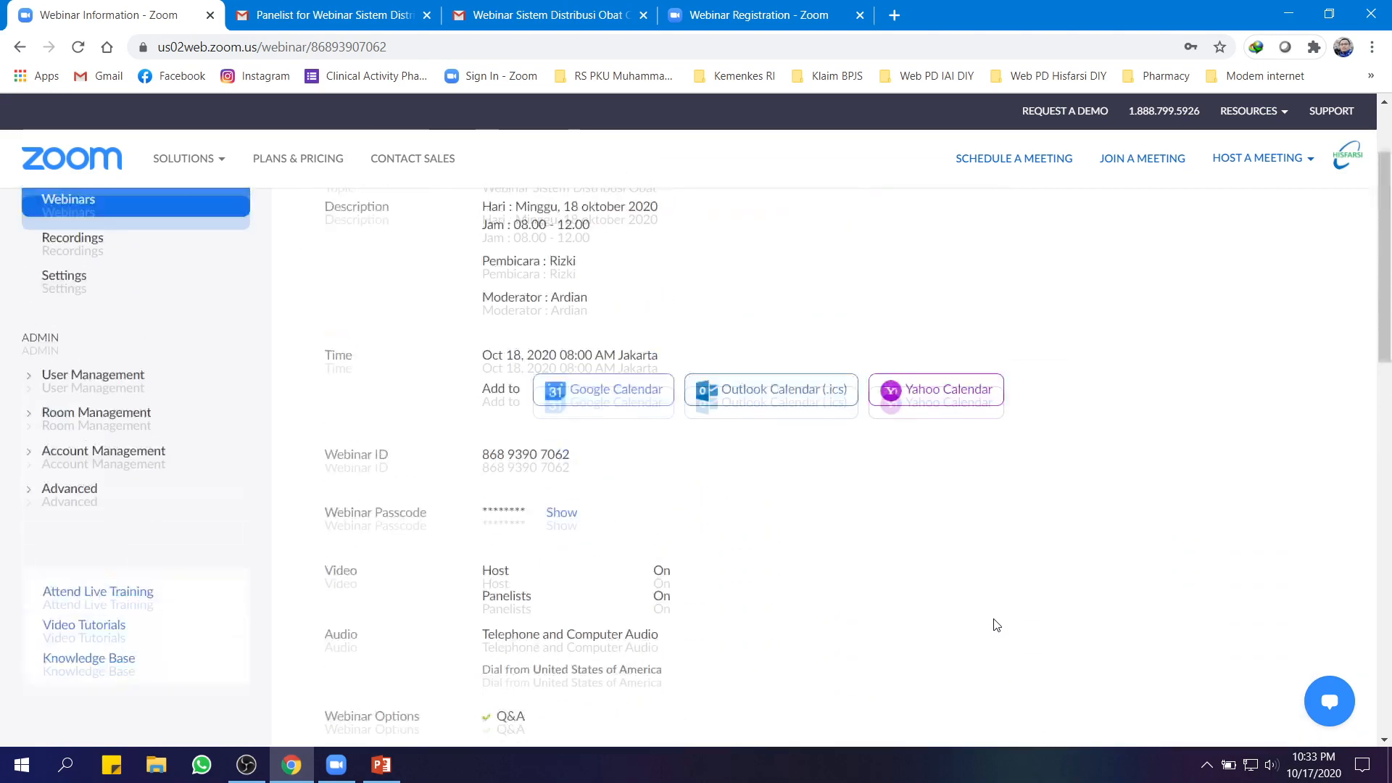
pyautogui.scroll(-9, 994, 627)
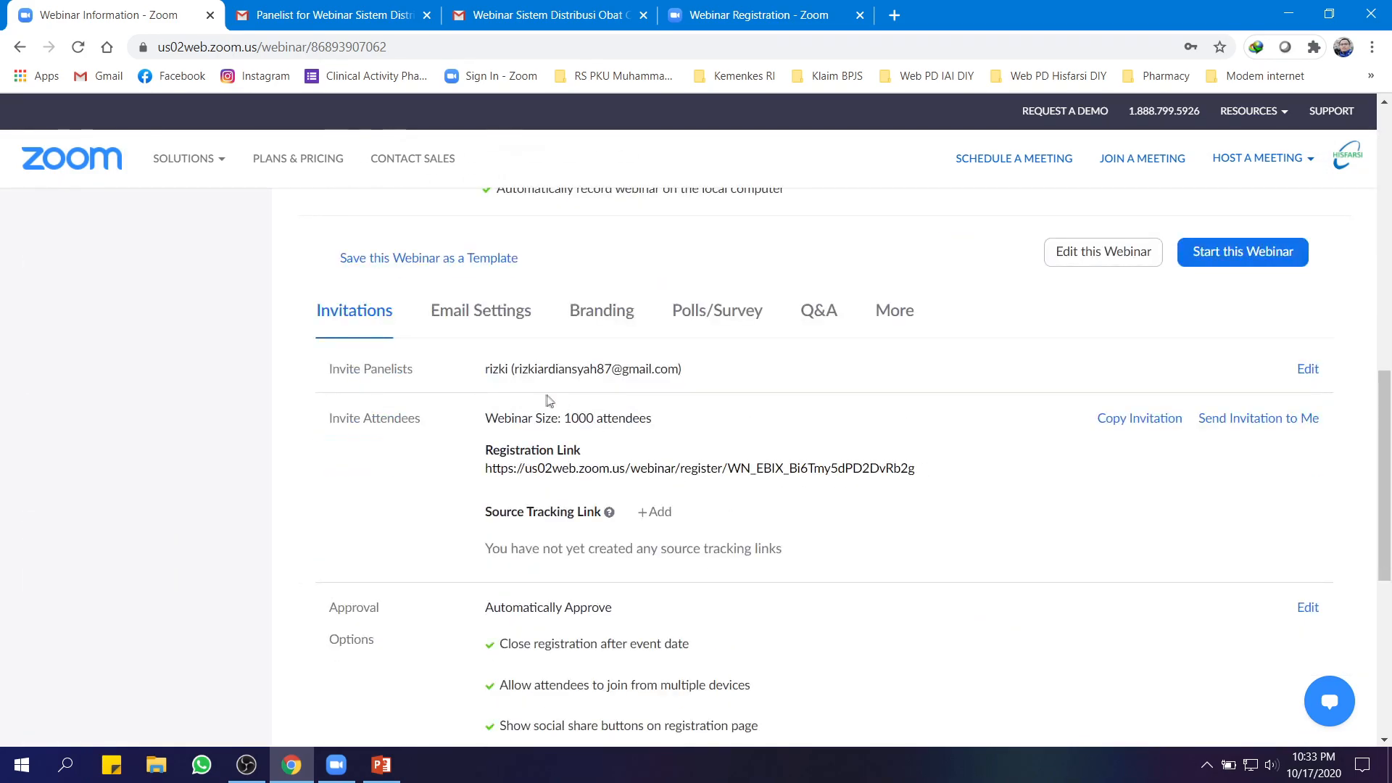
pyautogui.click(1240, 273)
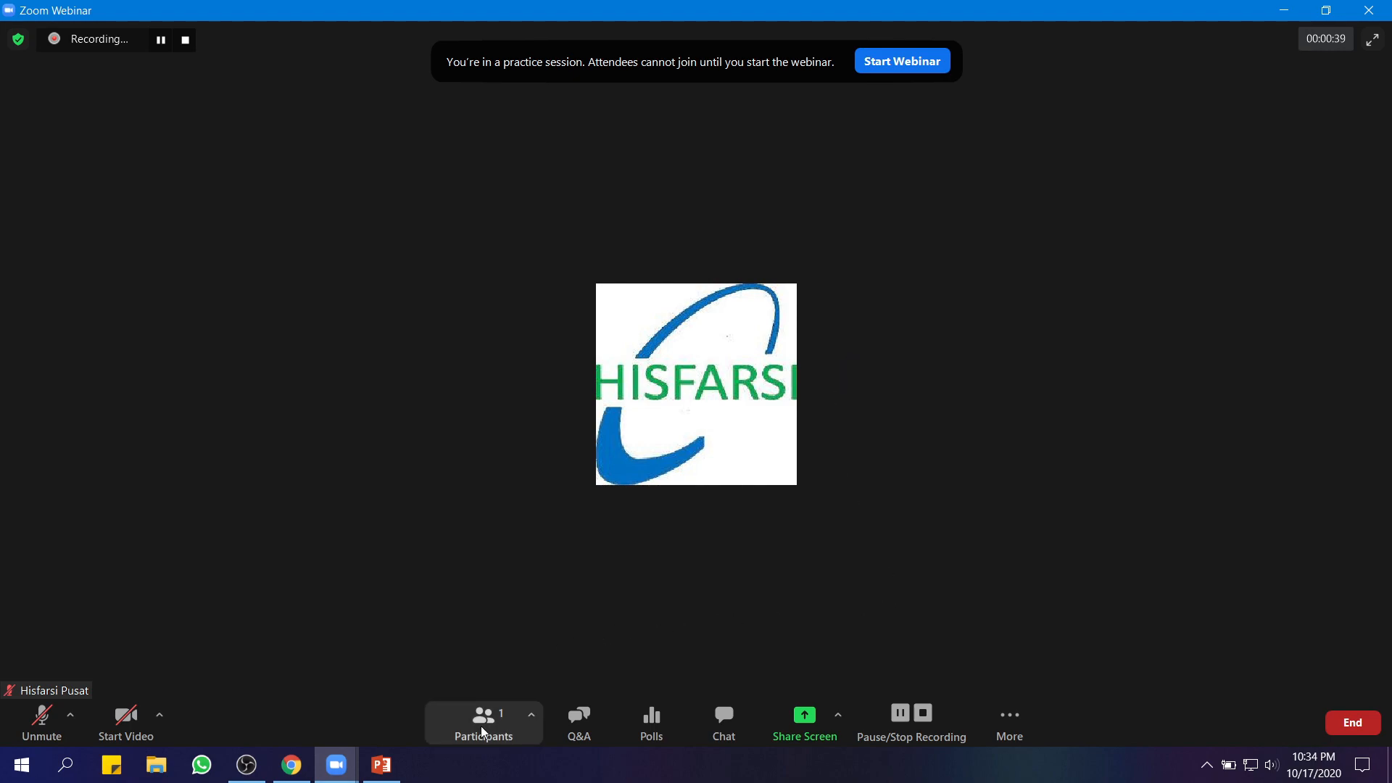
# Turn on the host camera, check the Attendees and Panelists lists, and open the Q&A window
pyautogui.click(124, 723)
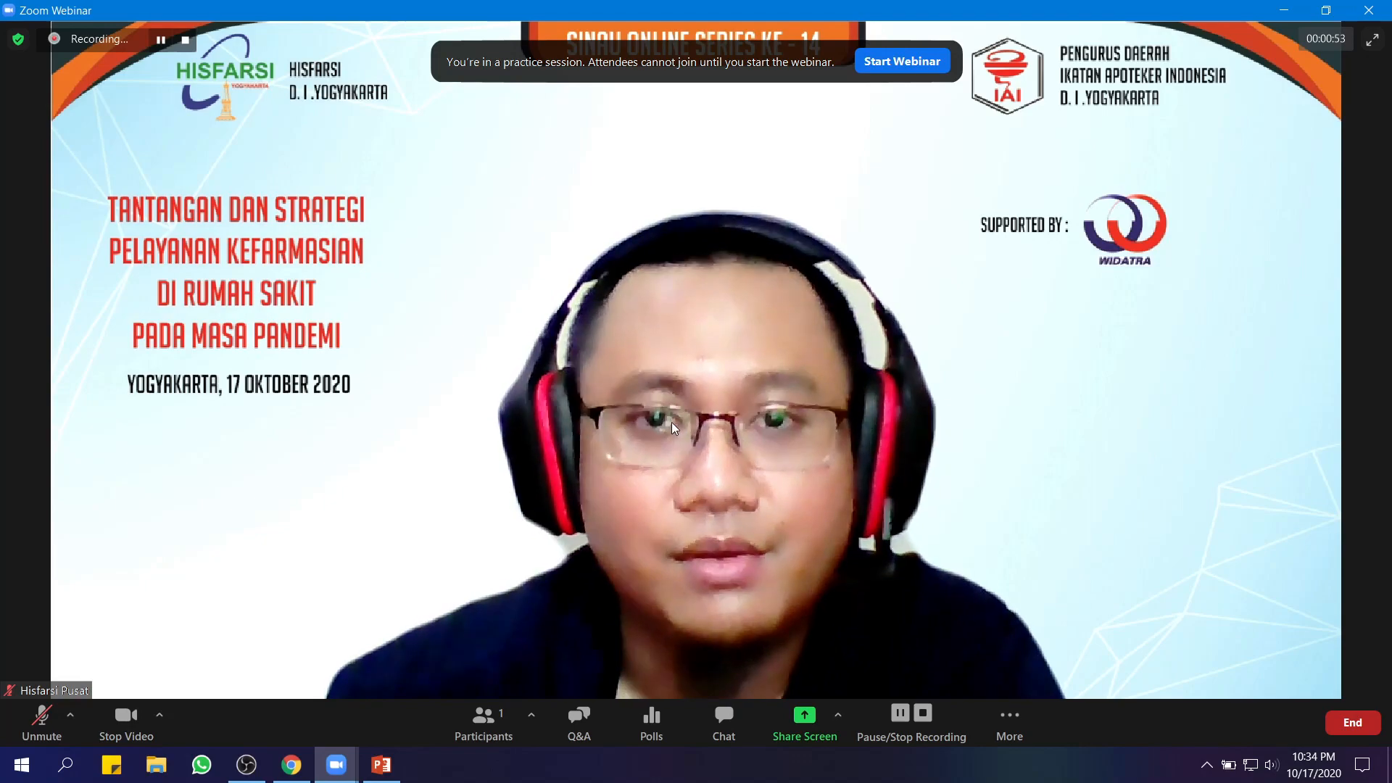
pyautogui.click(491, 720)
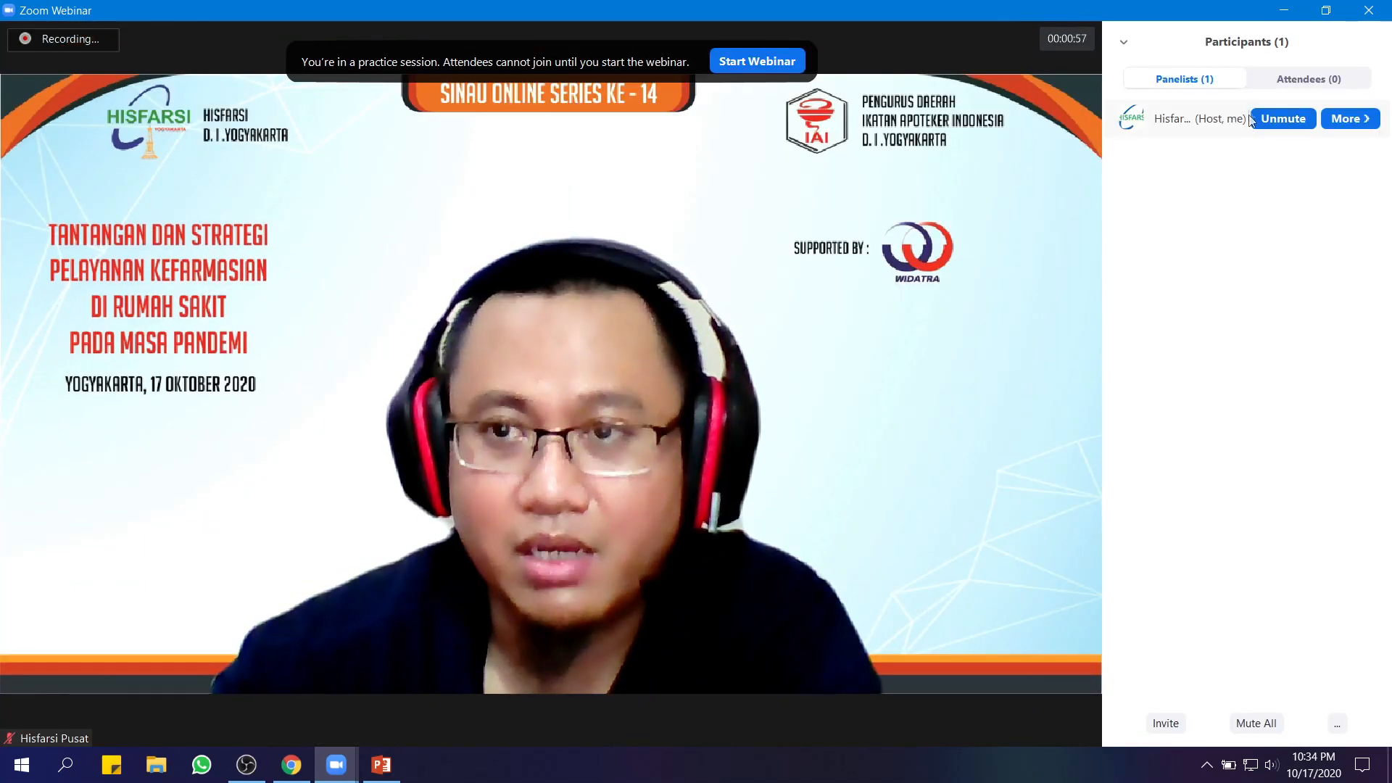
pyautogui.click(1306, 80)
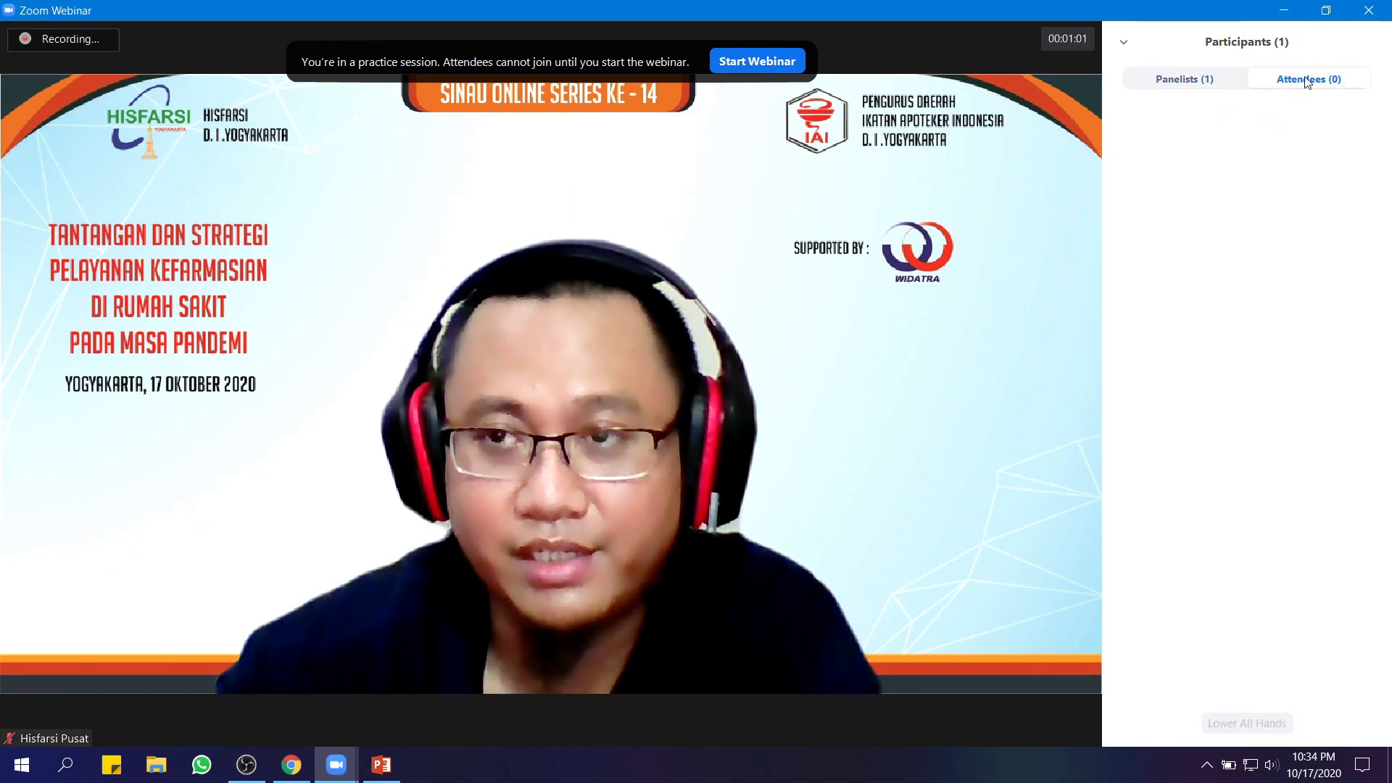
pyautogui.click(1182, 79)
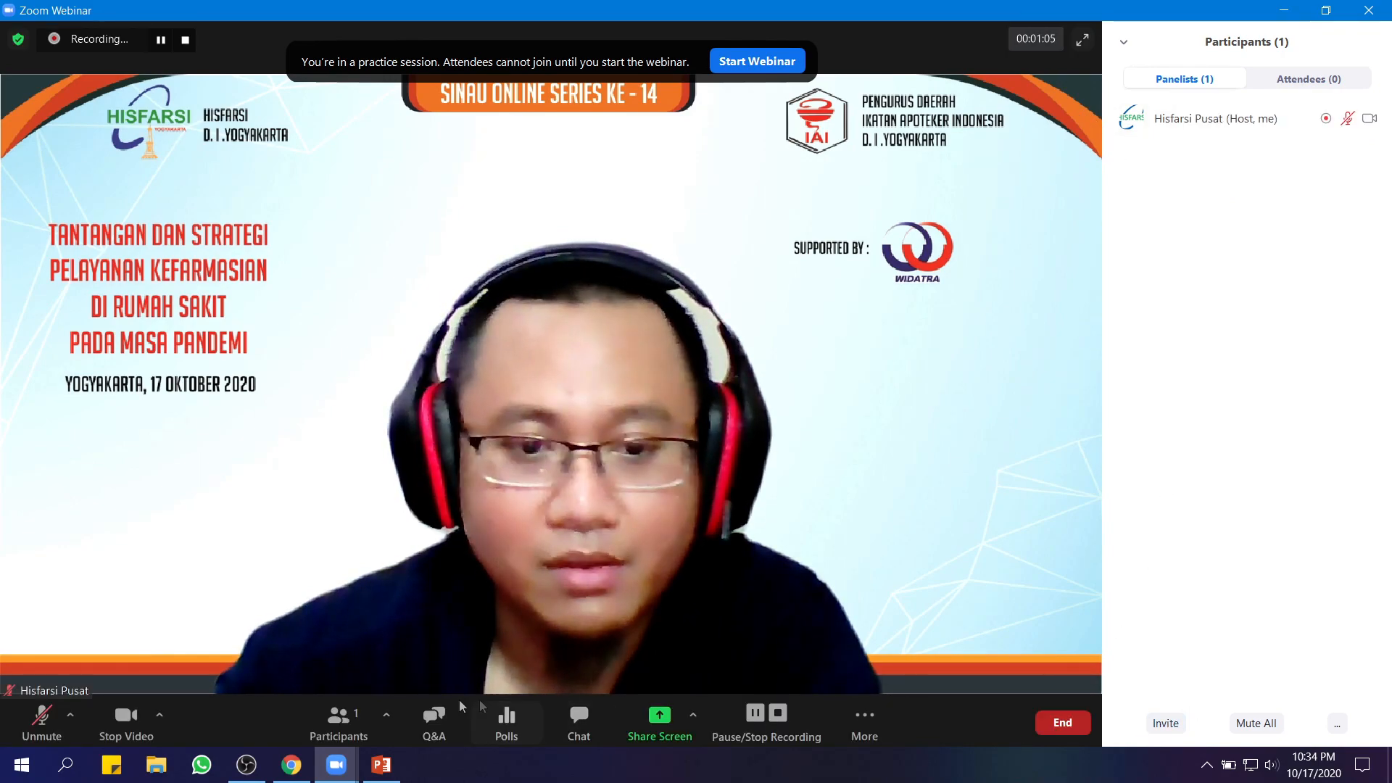
pyautogui.click(442, 720)
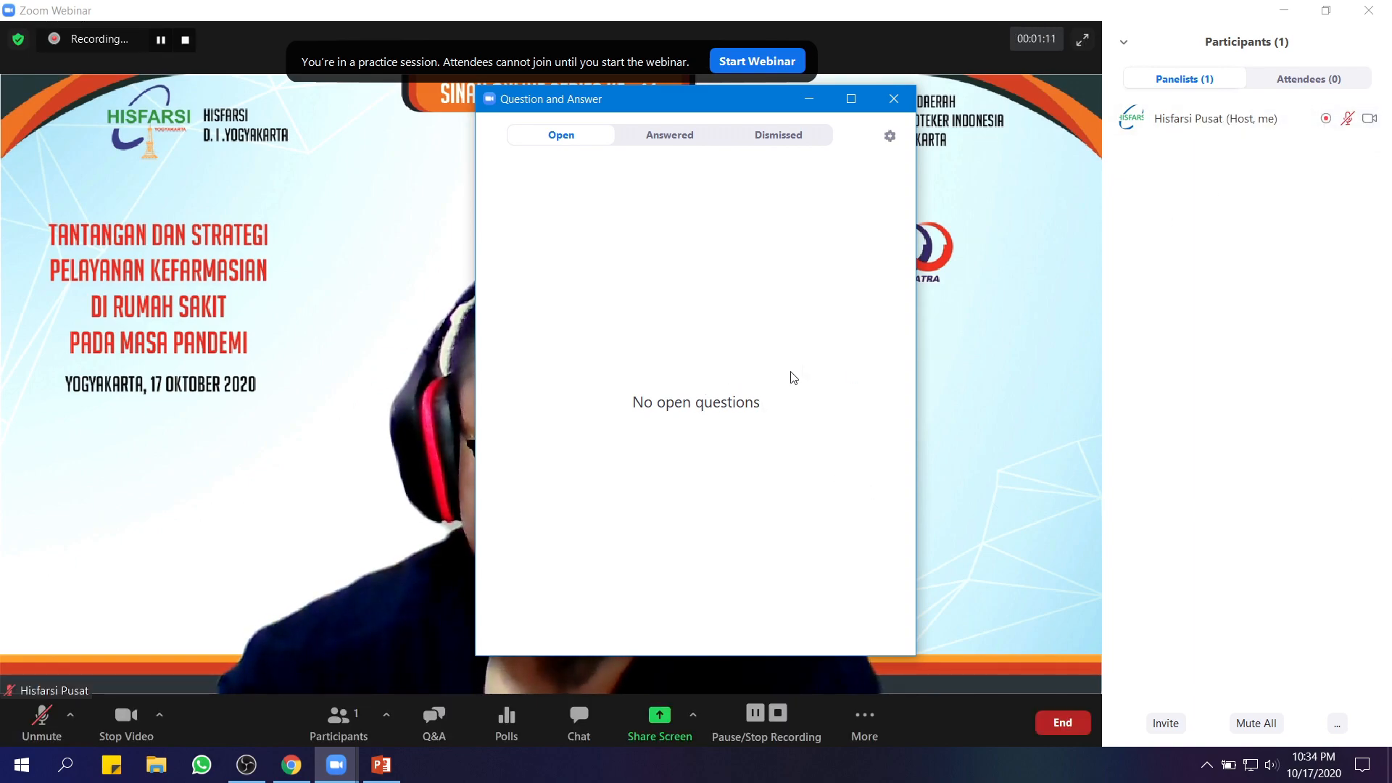
# Close the Q&A window and bring up the 'distribusi' poll with Allow Panelists to vote ticked
pyautogui.click(890, 136)
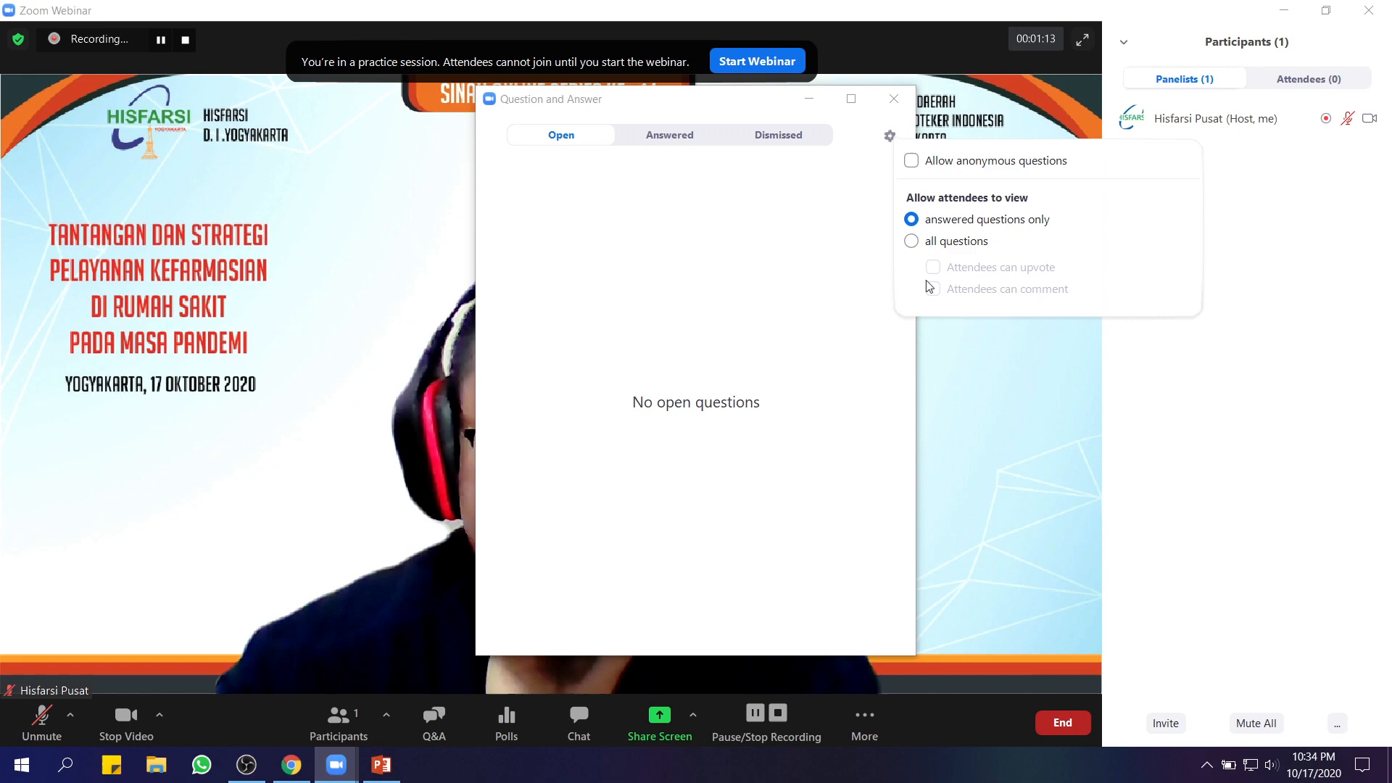
pyautogui.click(896, 99)
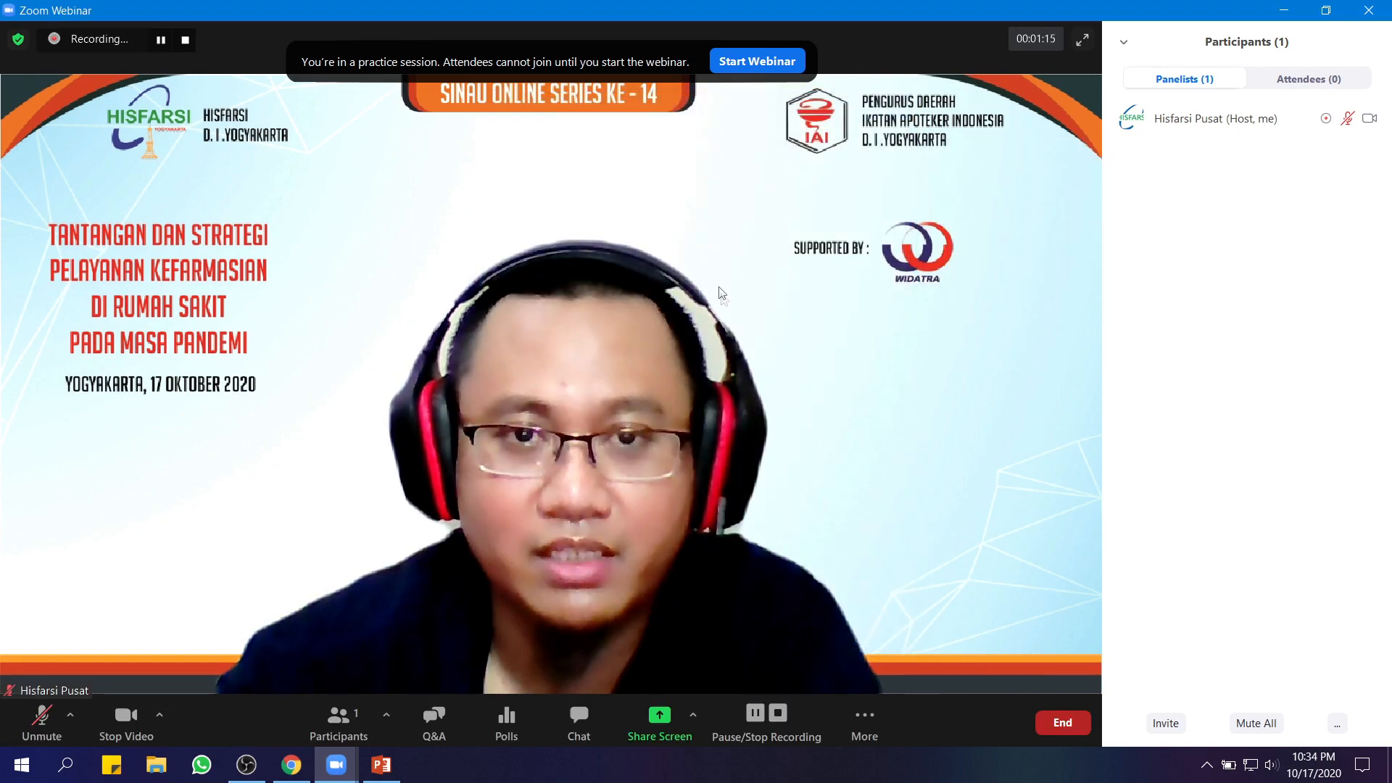
pyautogui.click(497, 731)
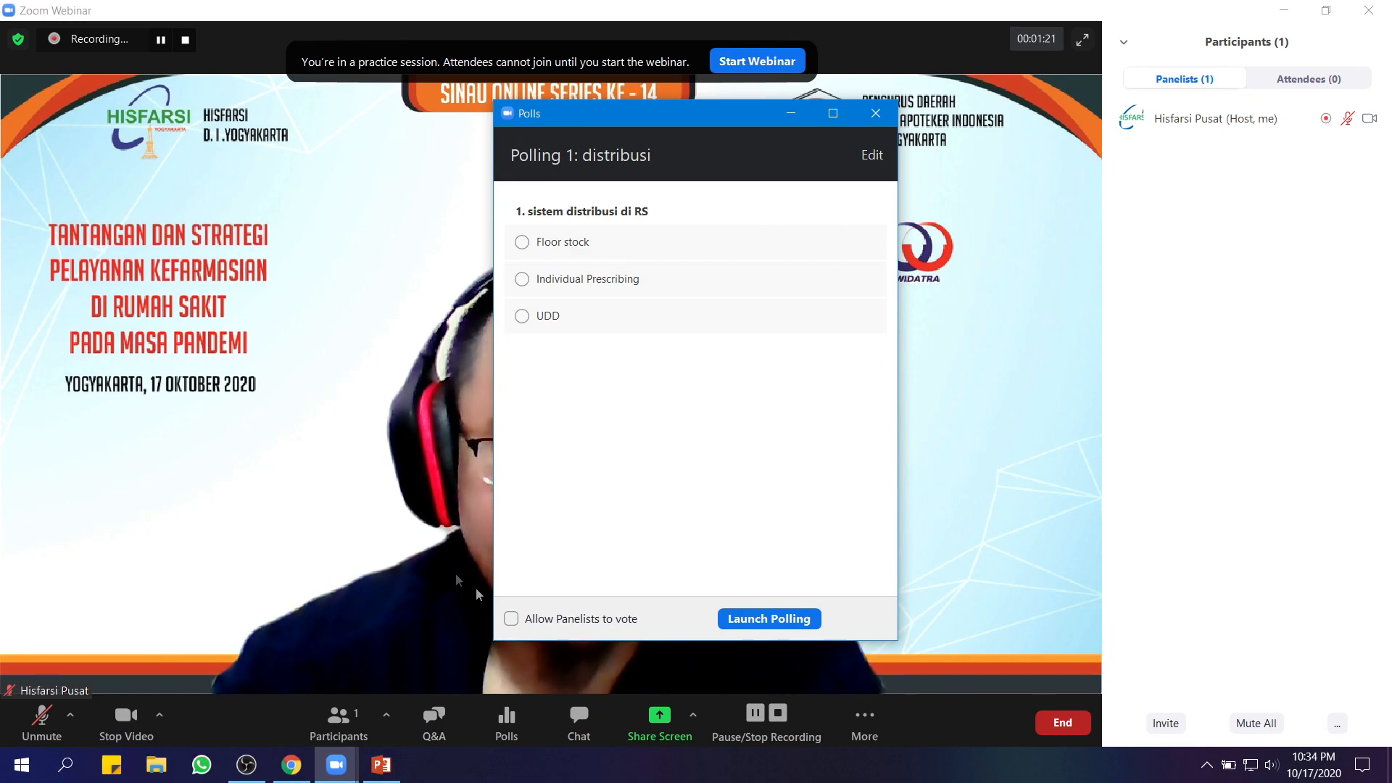
pyautogui.click(509, 620)
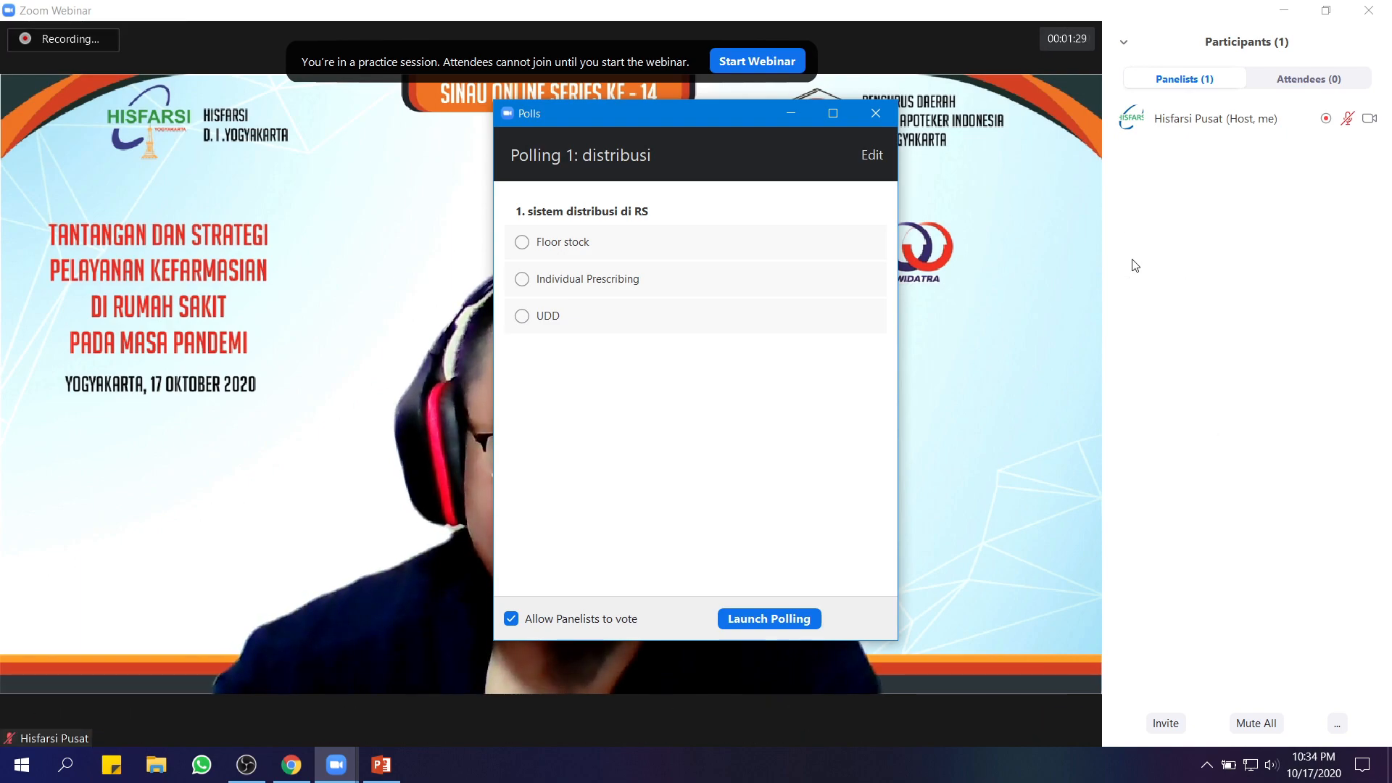
# Leave panelist voting enabled and launch the 'distribusi' poll
pyautogui.click(510, 620)
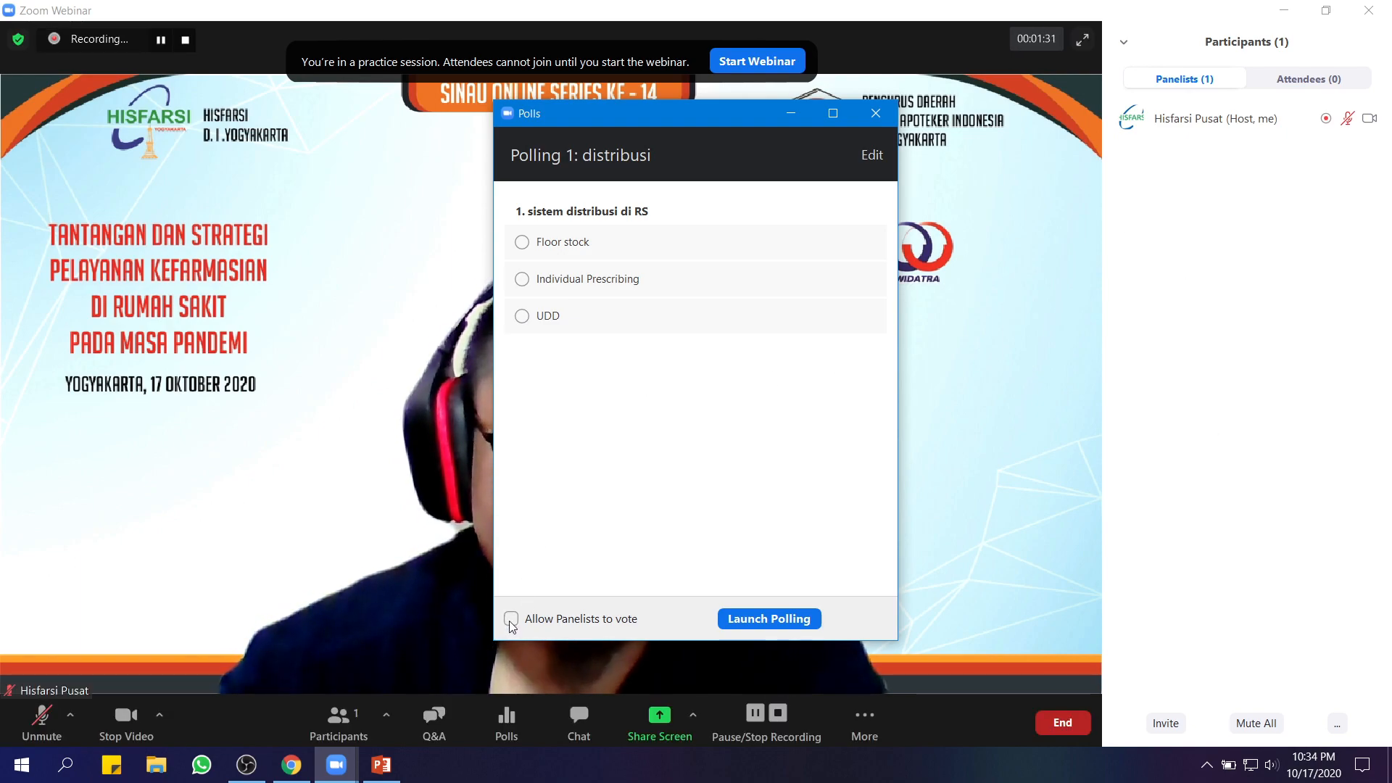
pyautogui.click(511, 620)
pyautogui.click(511, 620)
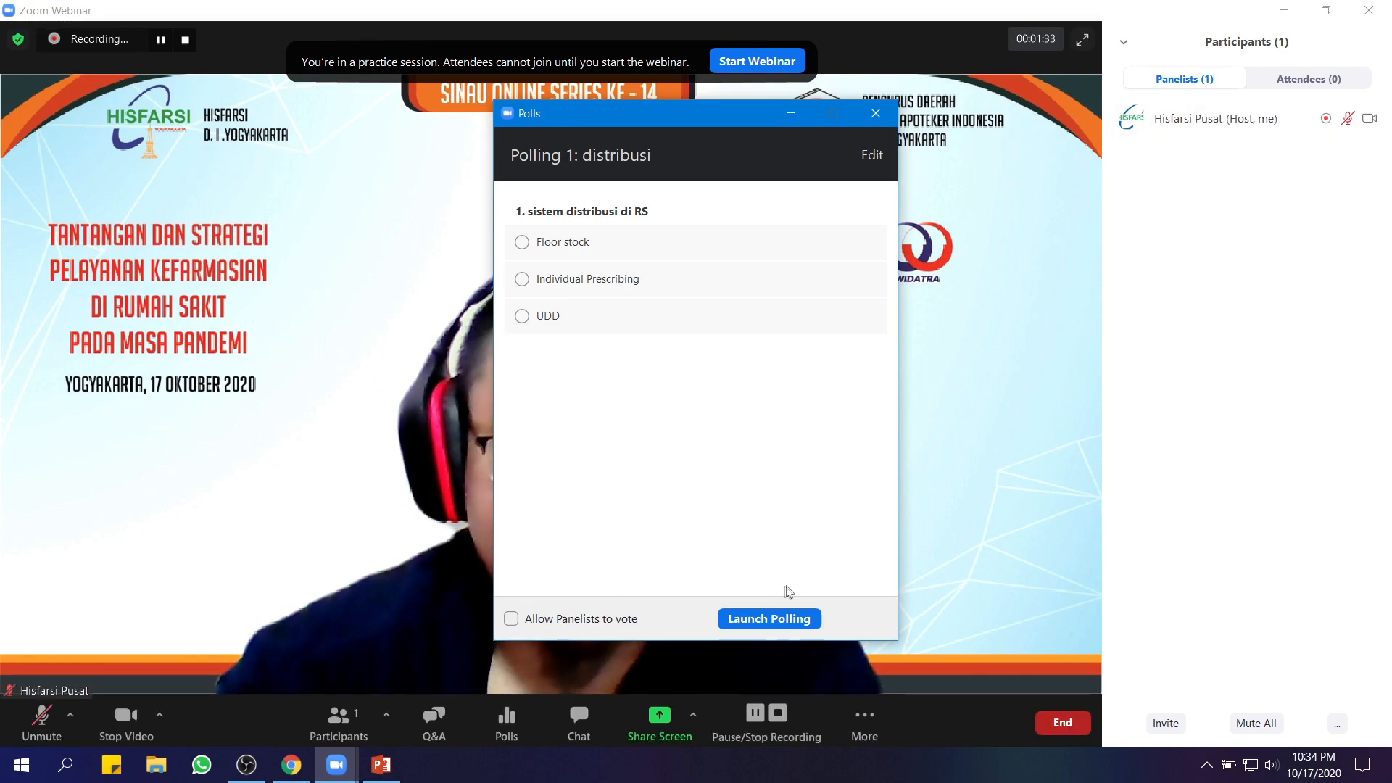
pyautogui.click(541, 621)
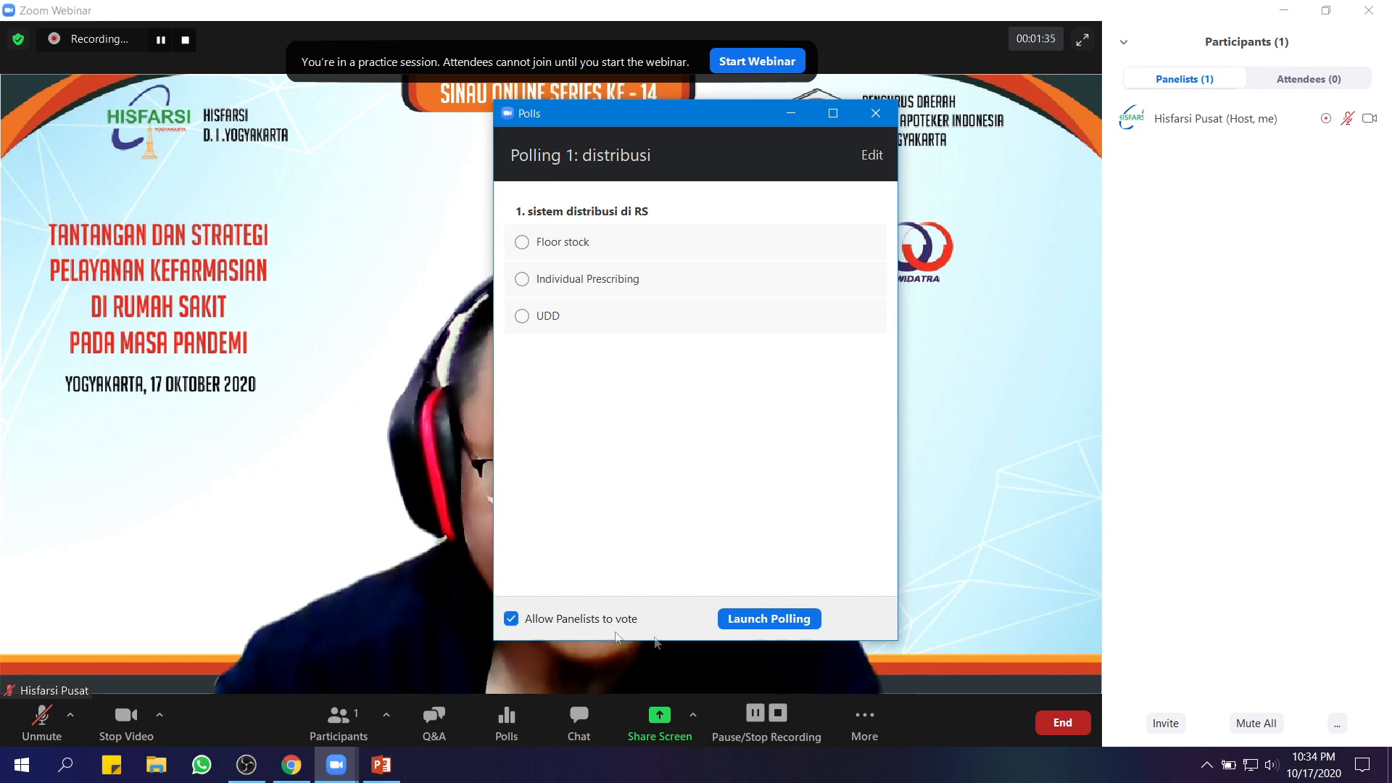
pyautogui.click(781, 626)
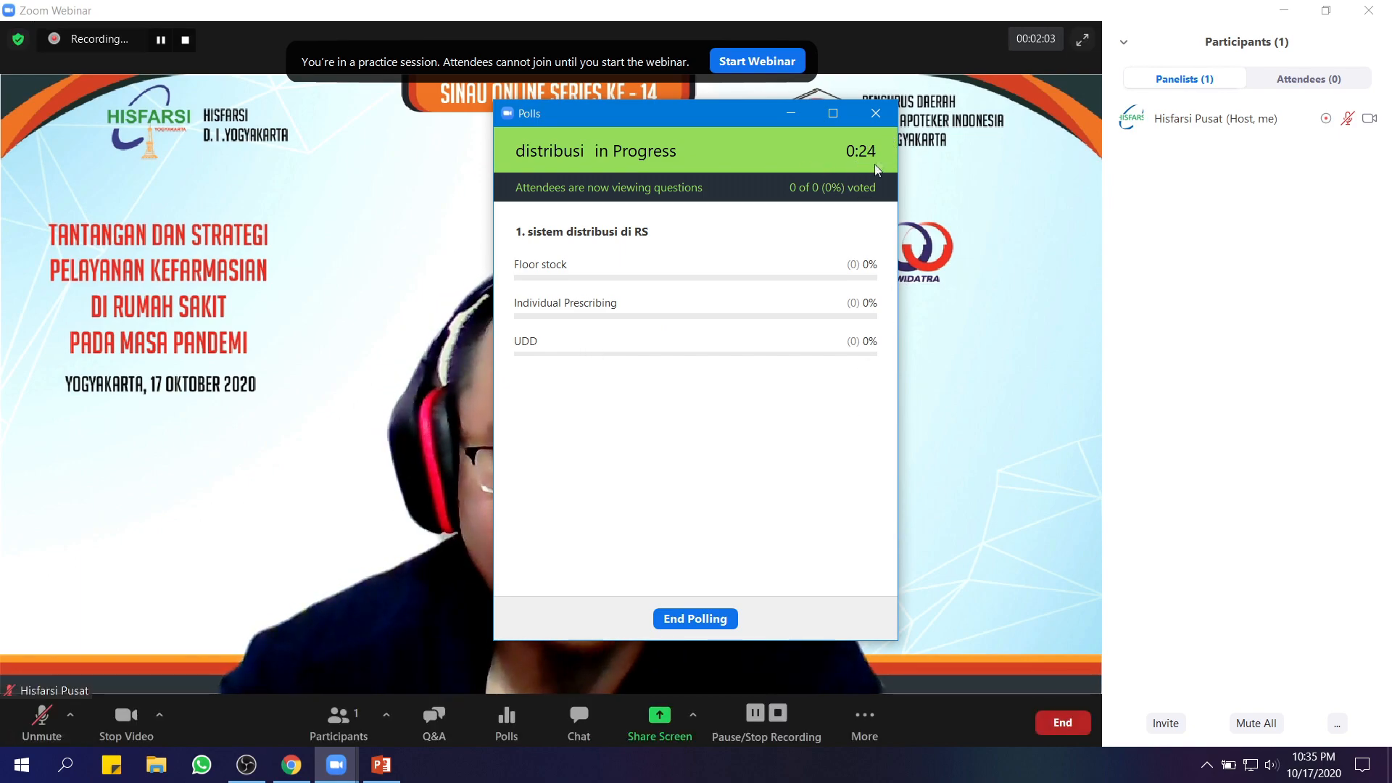
# End the poll, share and then stop sharing its results, and close the Polls window
pyautogui.click(685, 619)
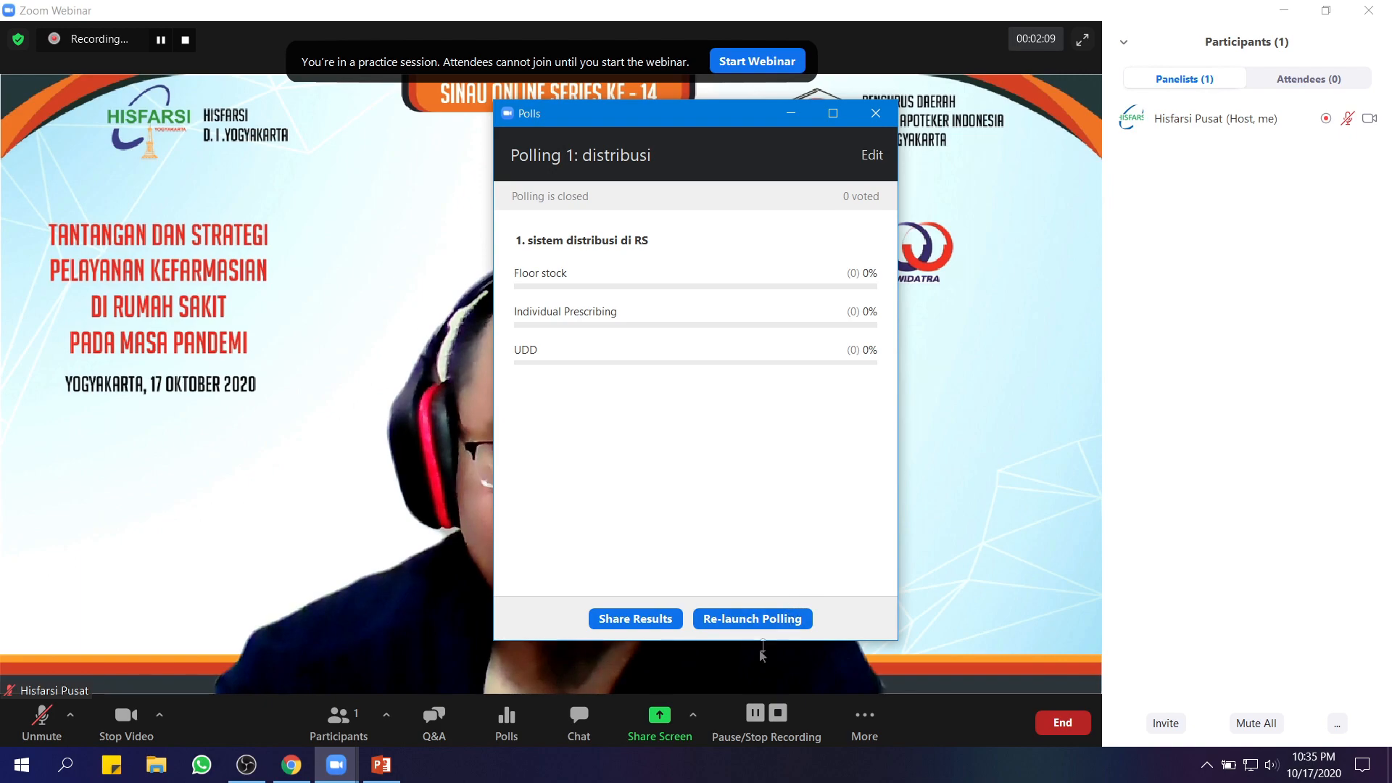
pyautogui.click(633, 623)
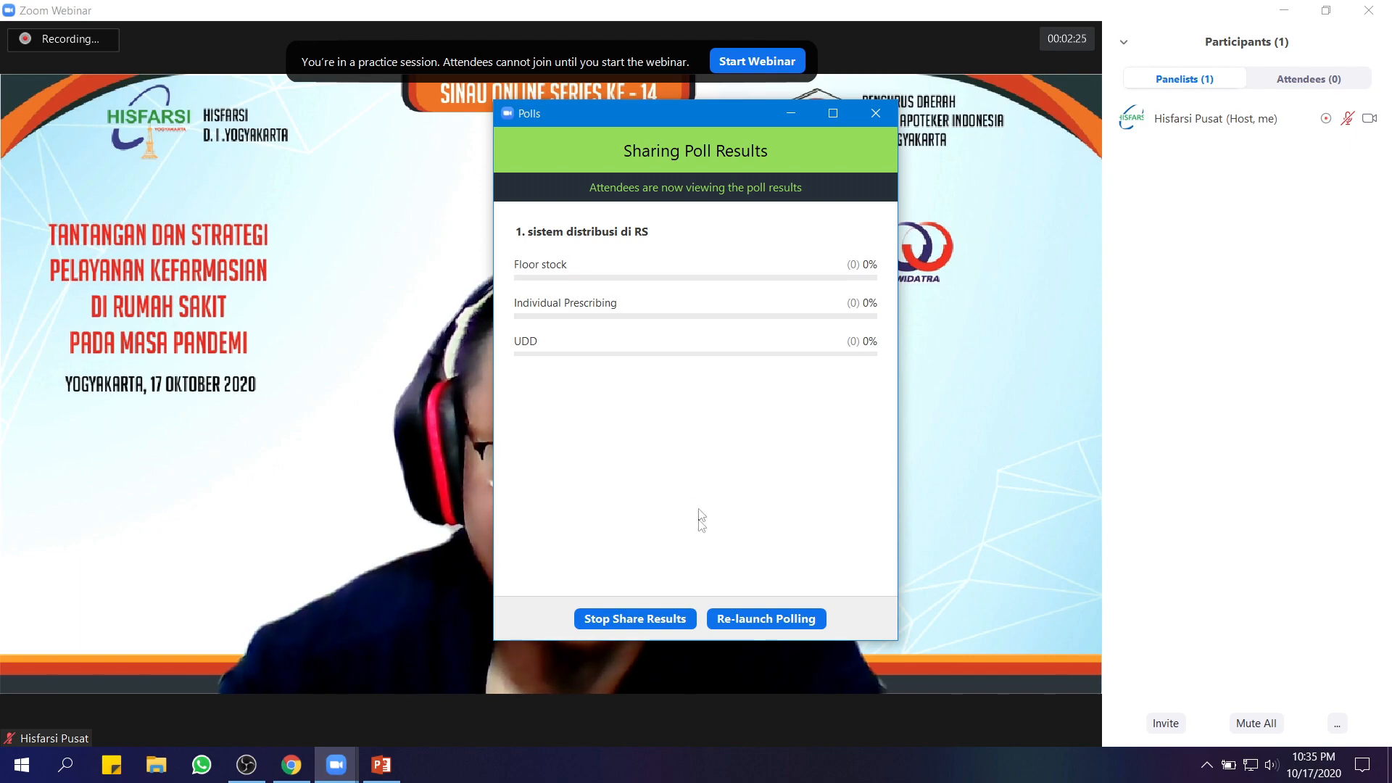
pyautogui.click(628, 619)
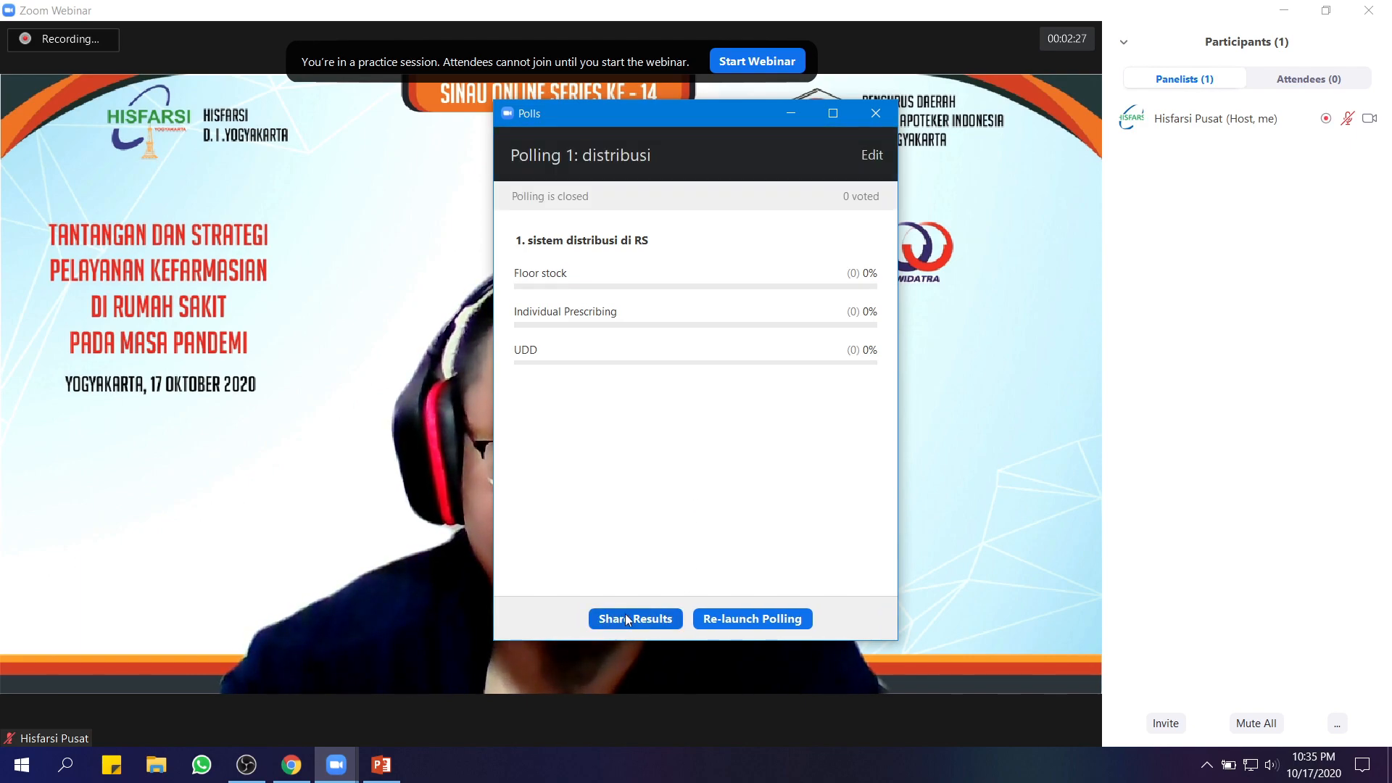
pyautogui.click(876, 113)
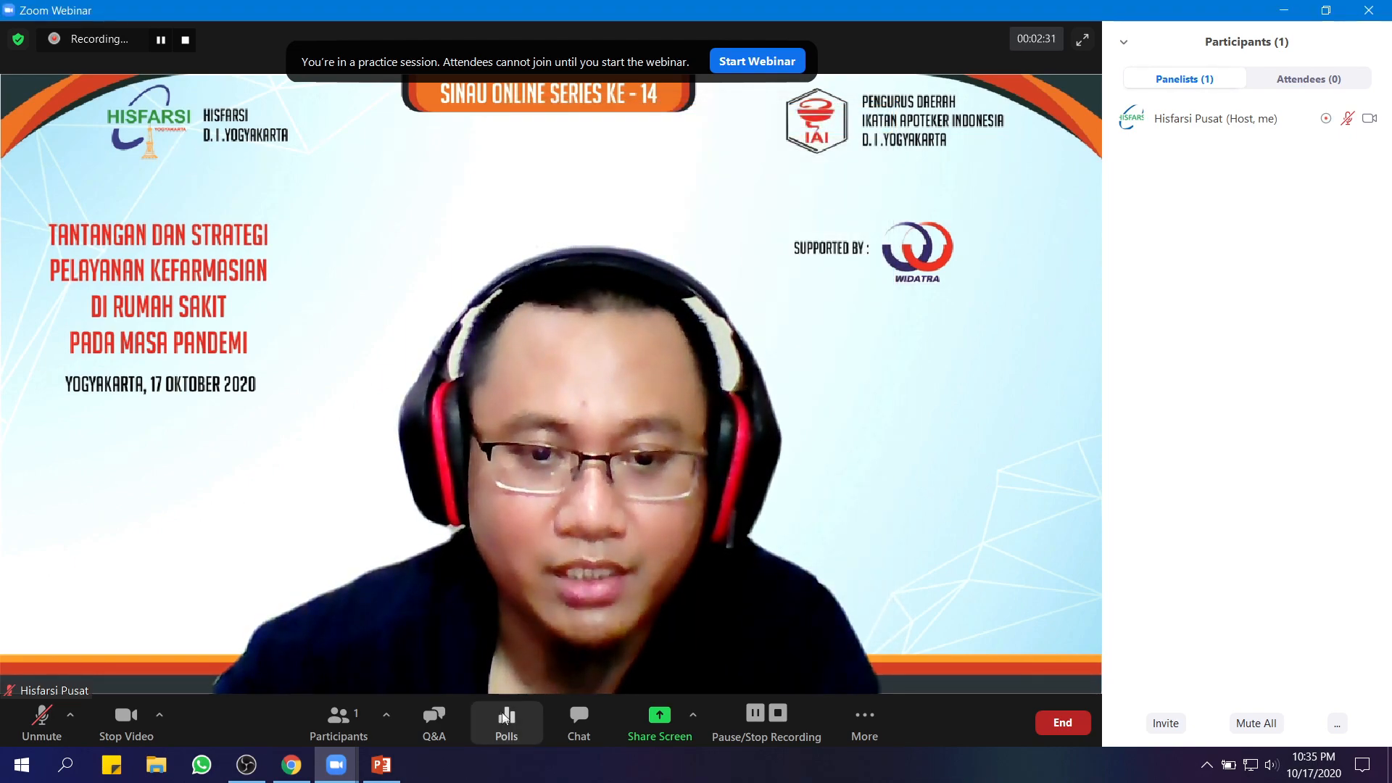
# In Chat, keep messages addressed to All Panelists and leave 'Attendee Can Chat With' at No One
pyautogui.click(581, 719)
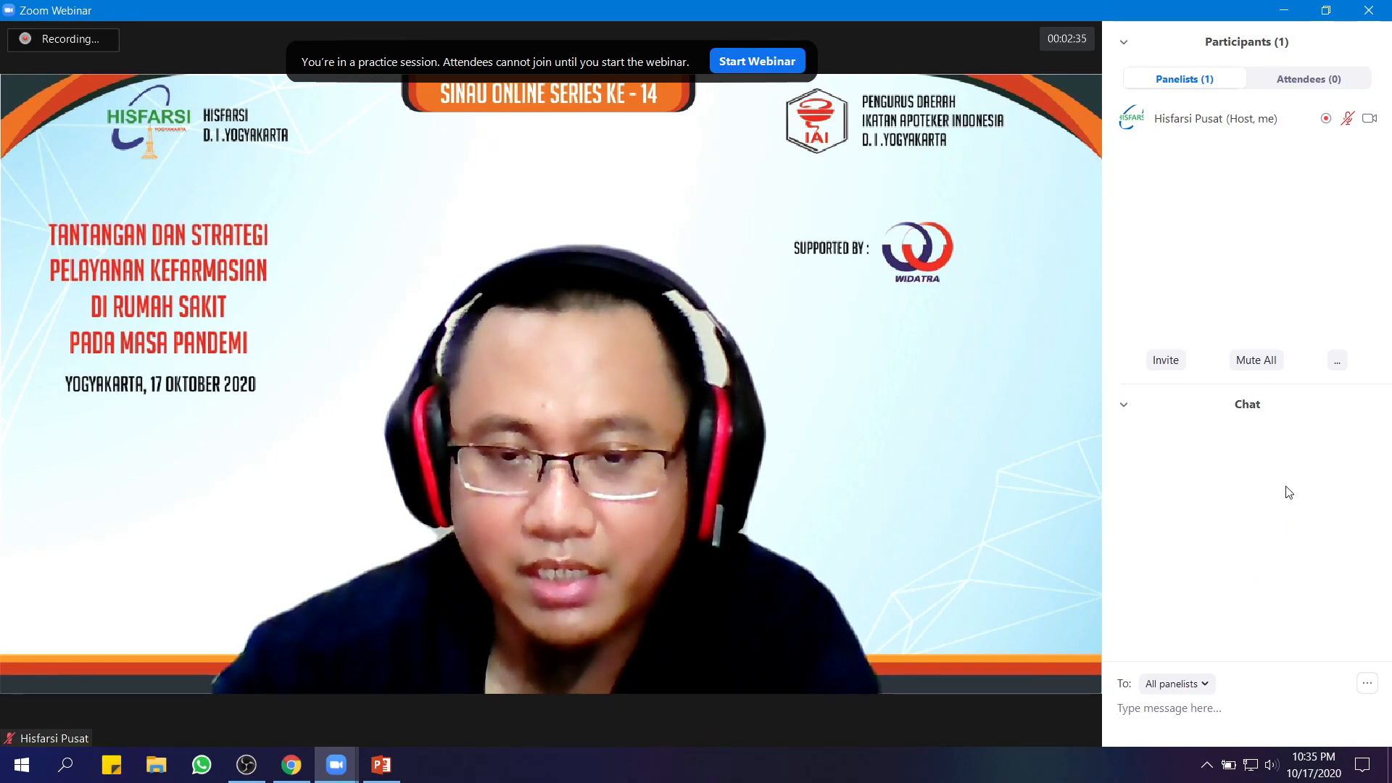
pyautogui.click(1205, 685)
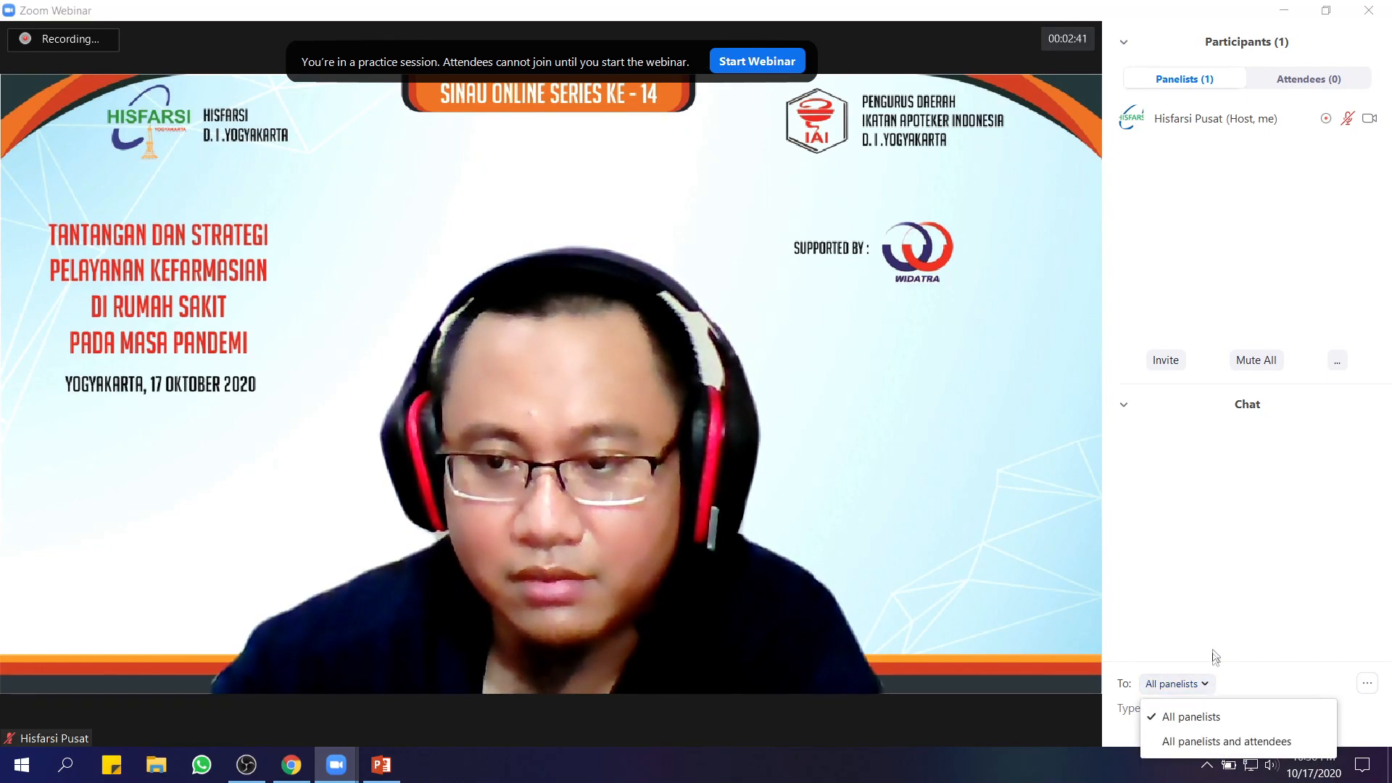
pyautogui.click(1249, 609)
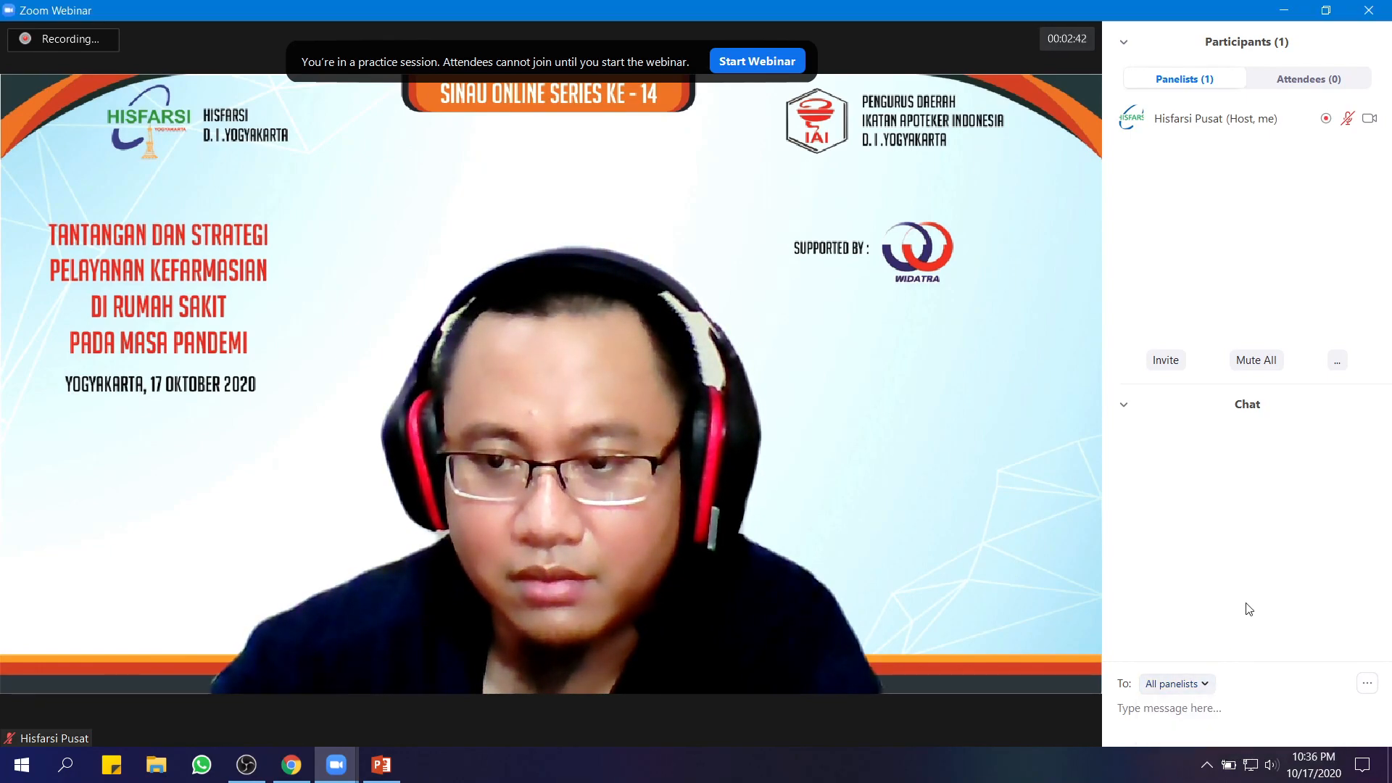
pyautogui.click(1369, 686)
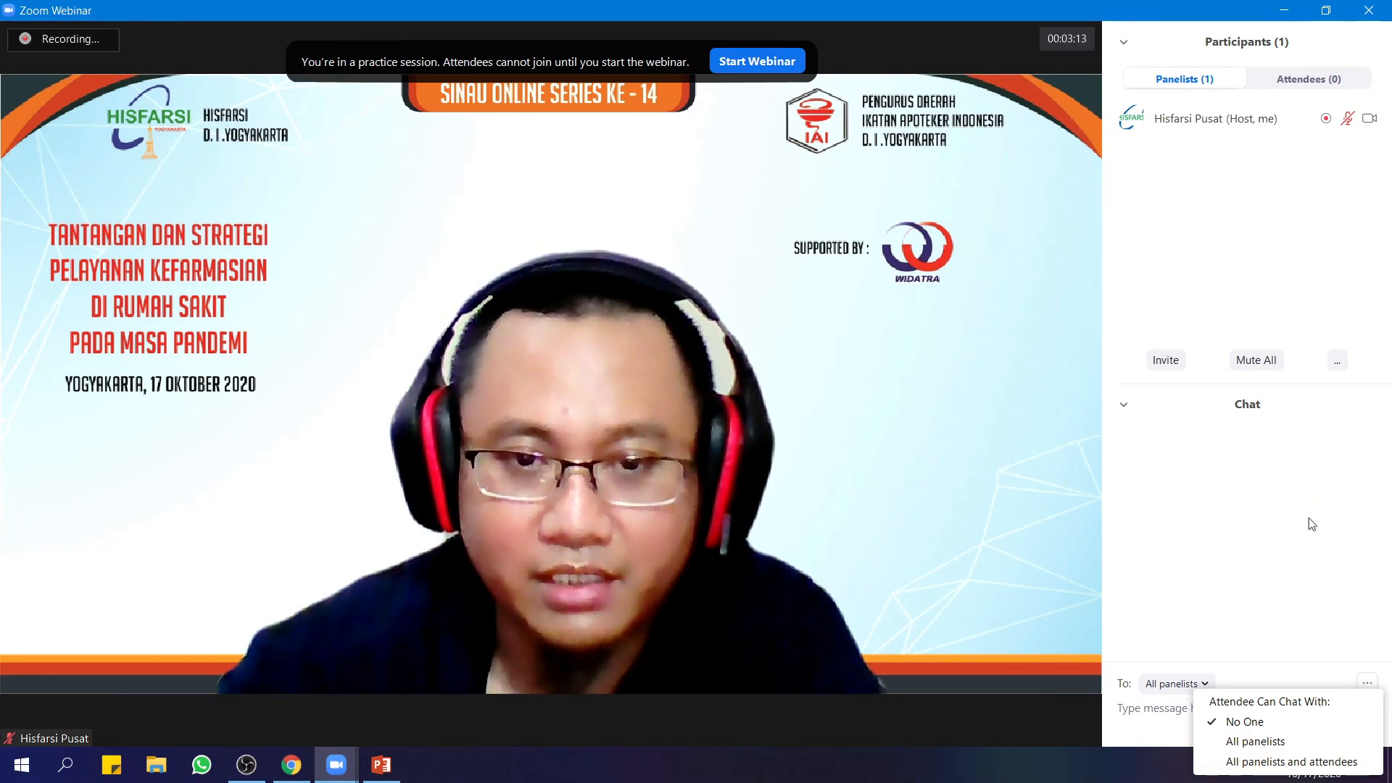
pyautogui.click(1279, 610)
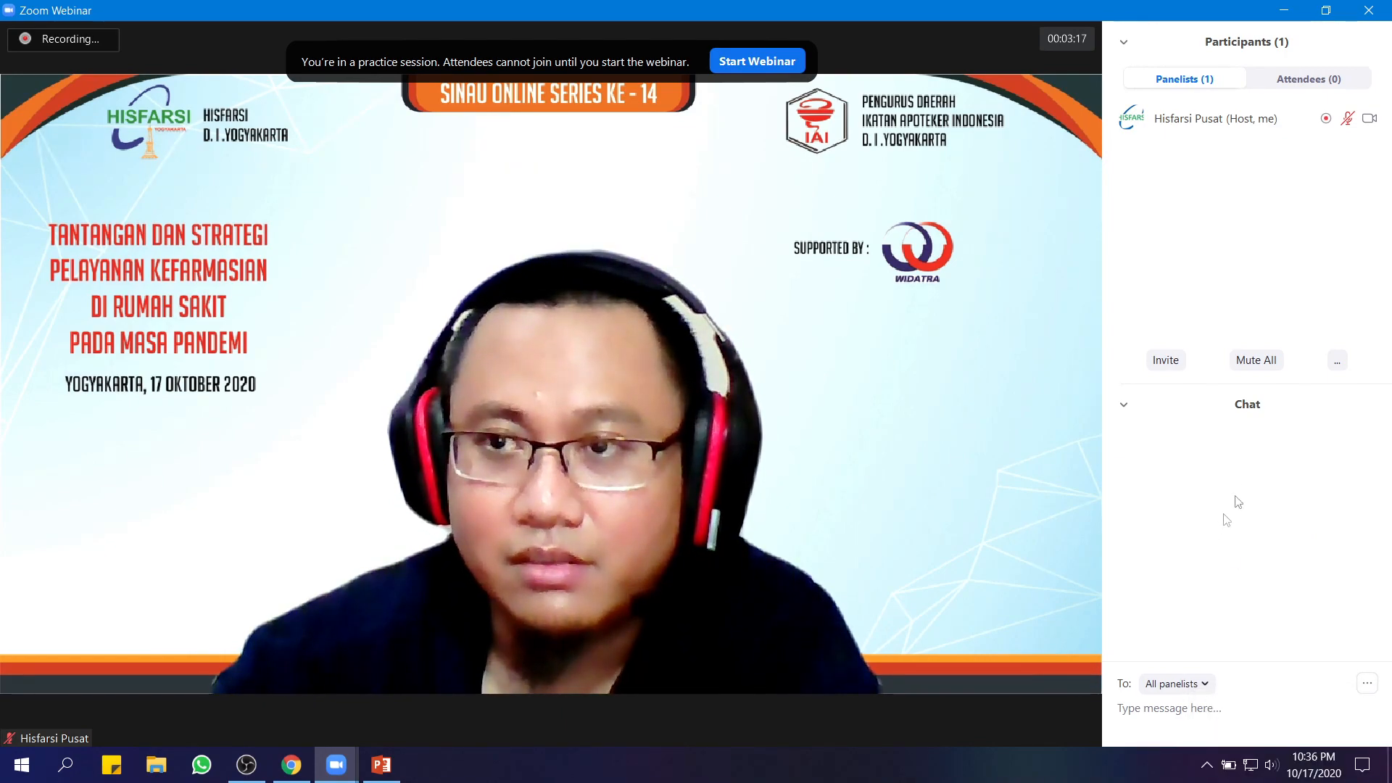
# Check the host and live streaming options, then end the practice session for all
pyautogui.click(1352, 119)
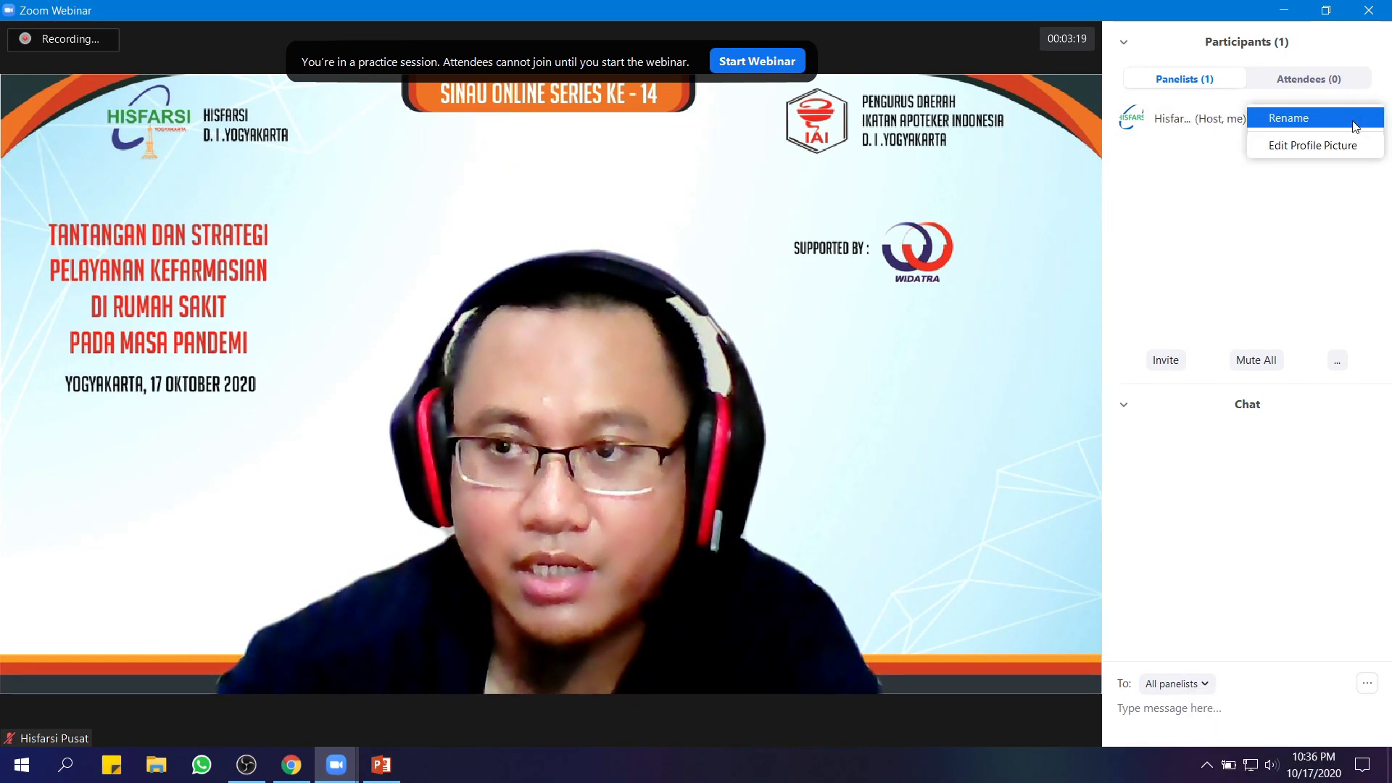
pyautogui.click(1249, 234)
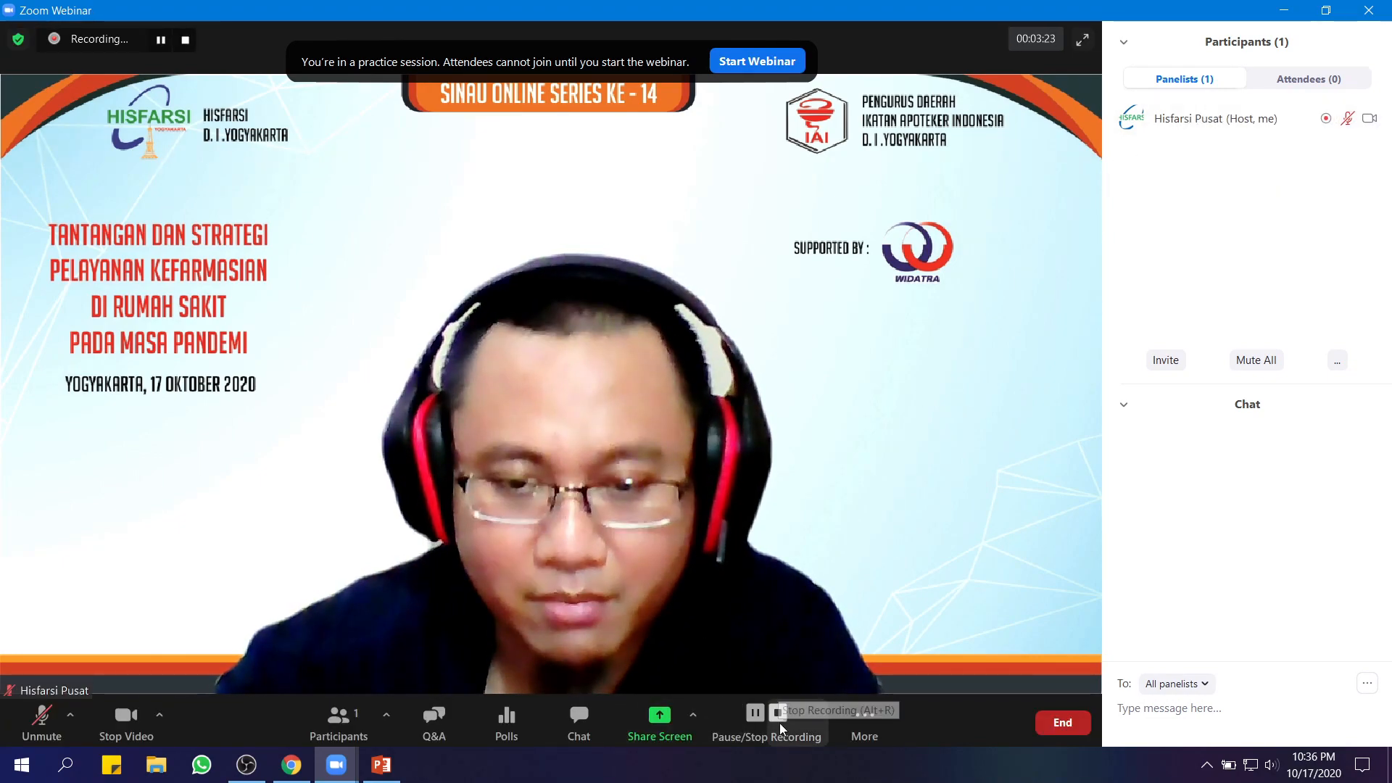
pyautogui.click(870, 735)
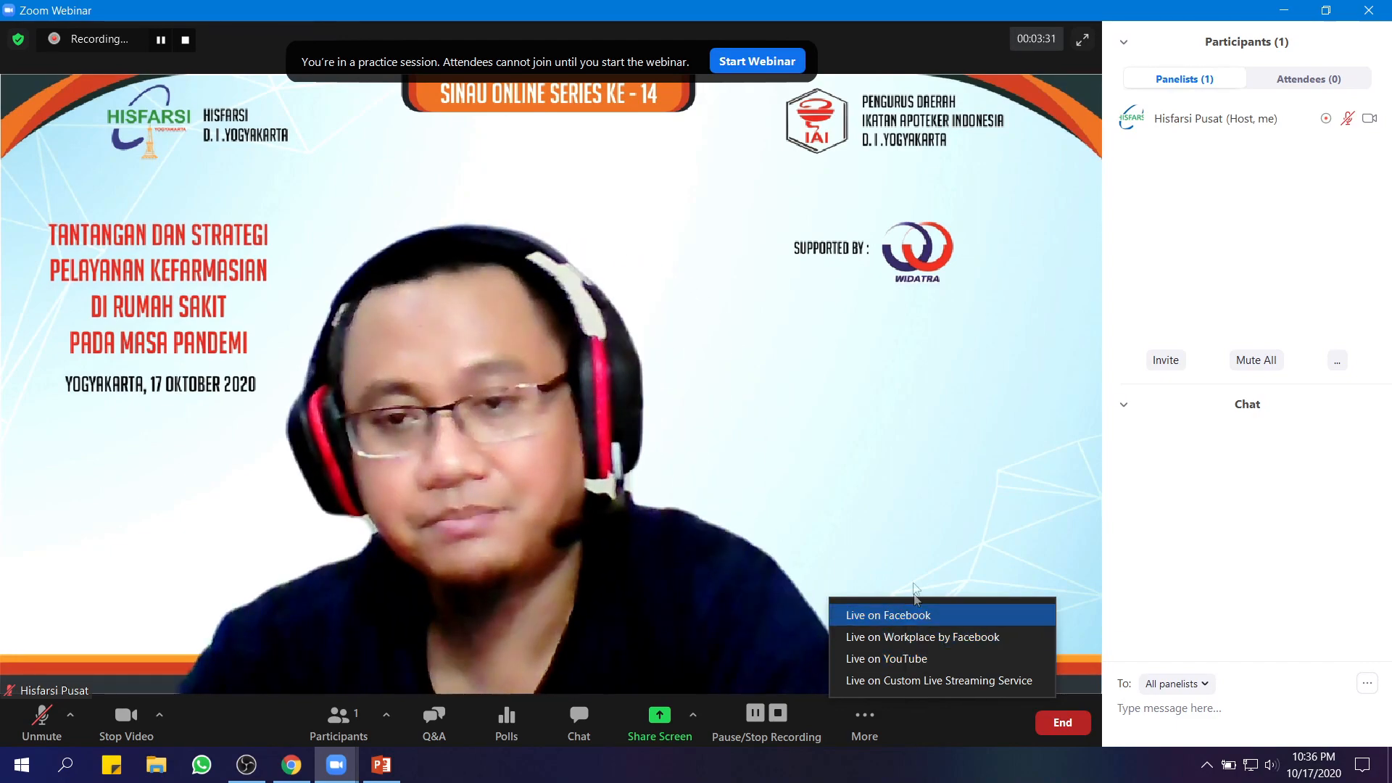
pyautogui.click(772, 554)
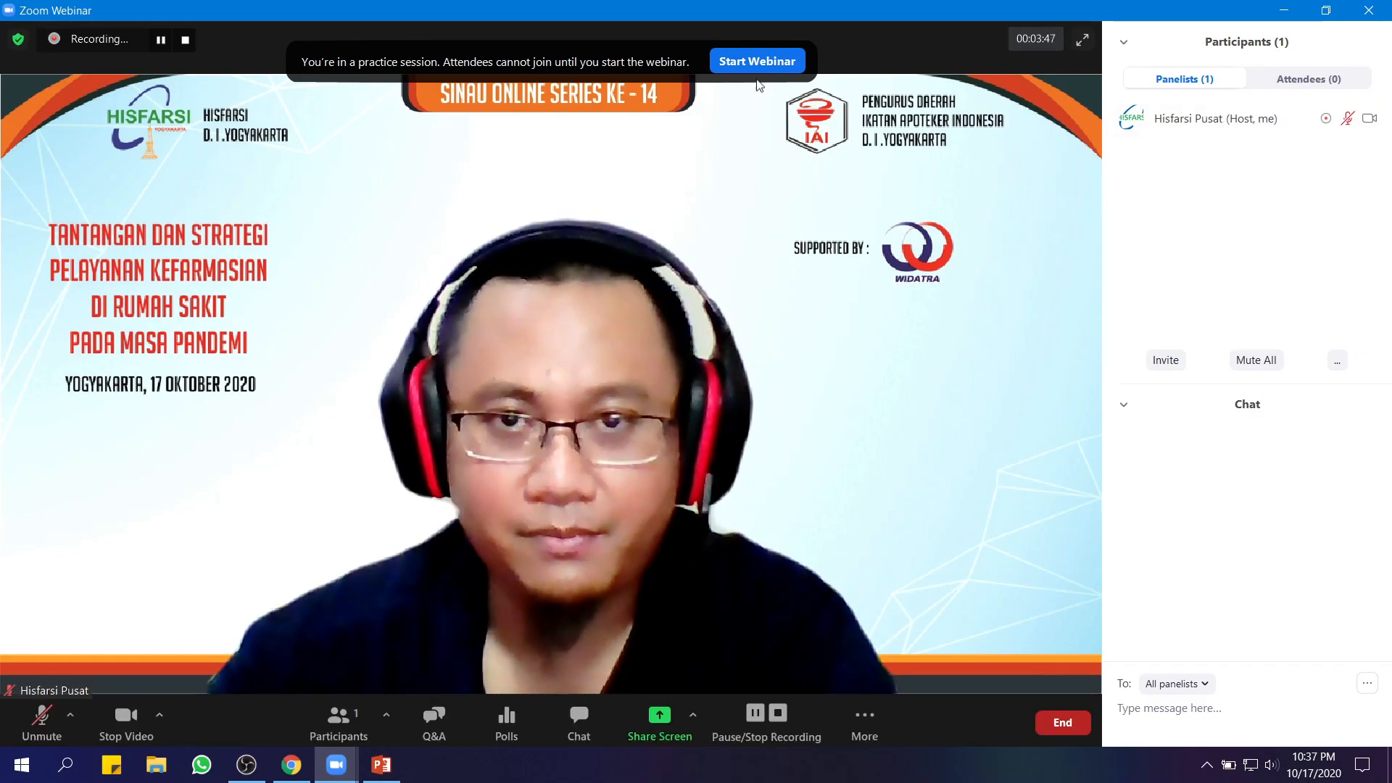
pyautogui.click(1064, 726)
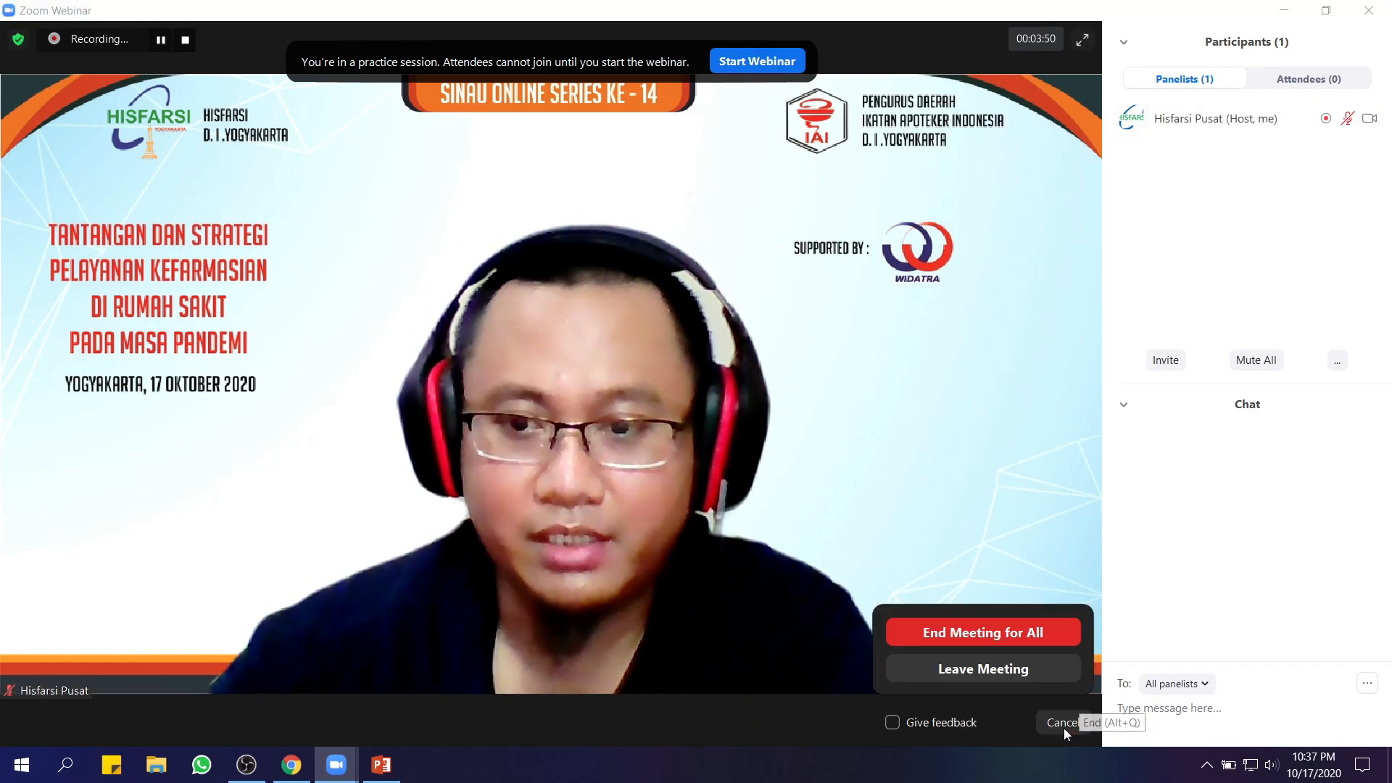
pyautogui.click(972, 631)
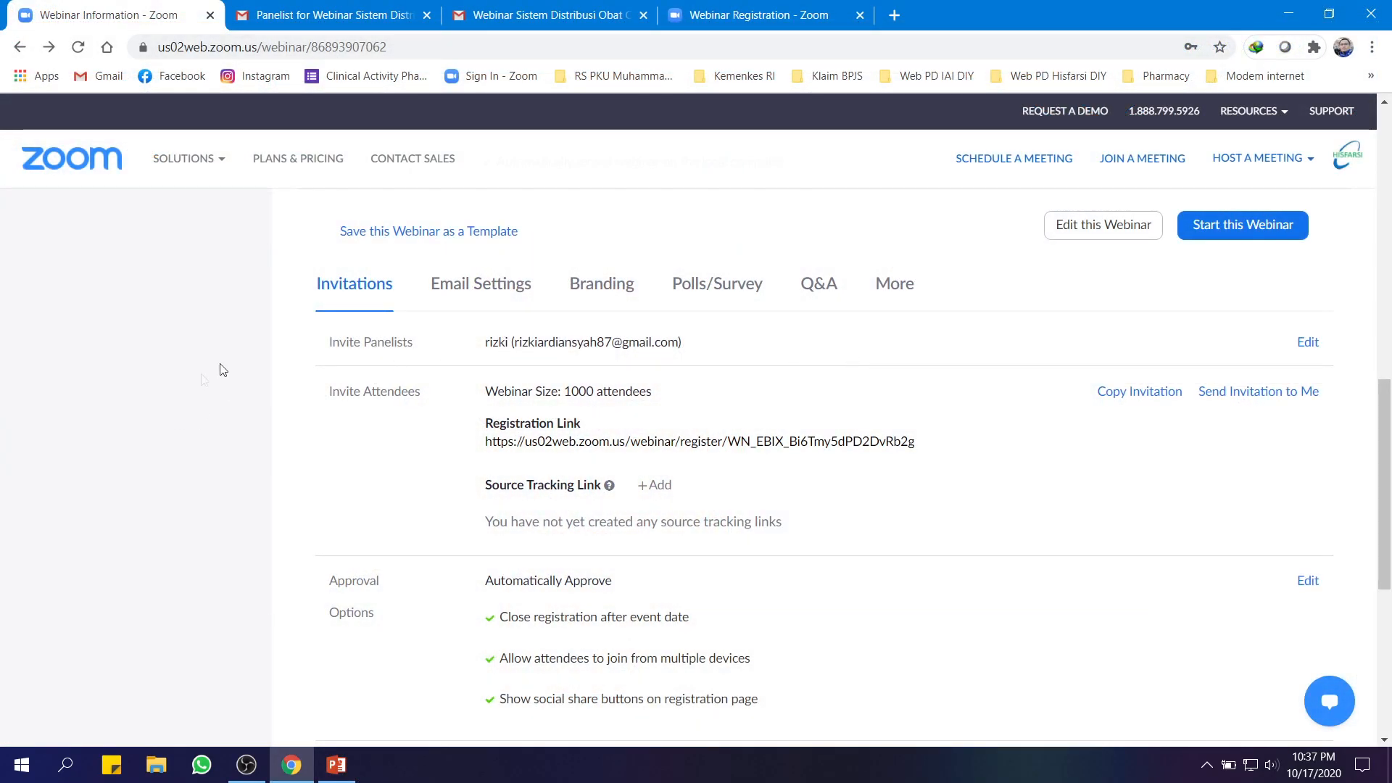
# Open previous webinar 'Tantangan dan Strategi Pelayanan Kefarmasian...' from Webinars and check its 1155 registrants
pyautogui.scroll(6, 718, 449)
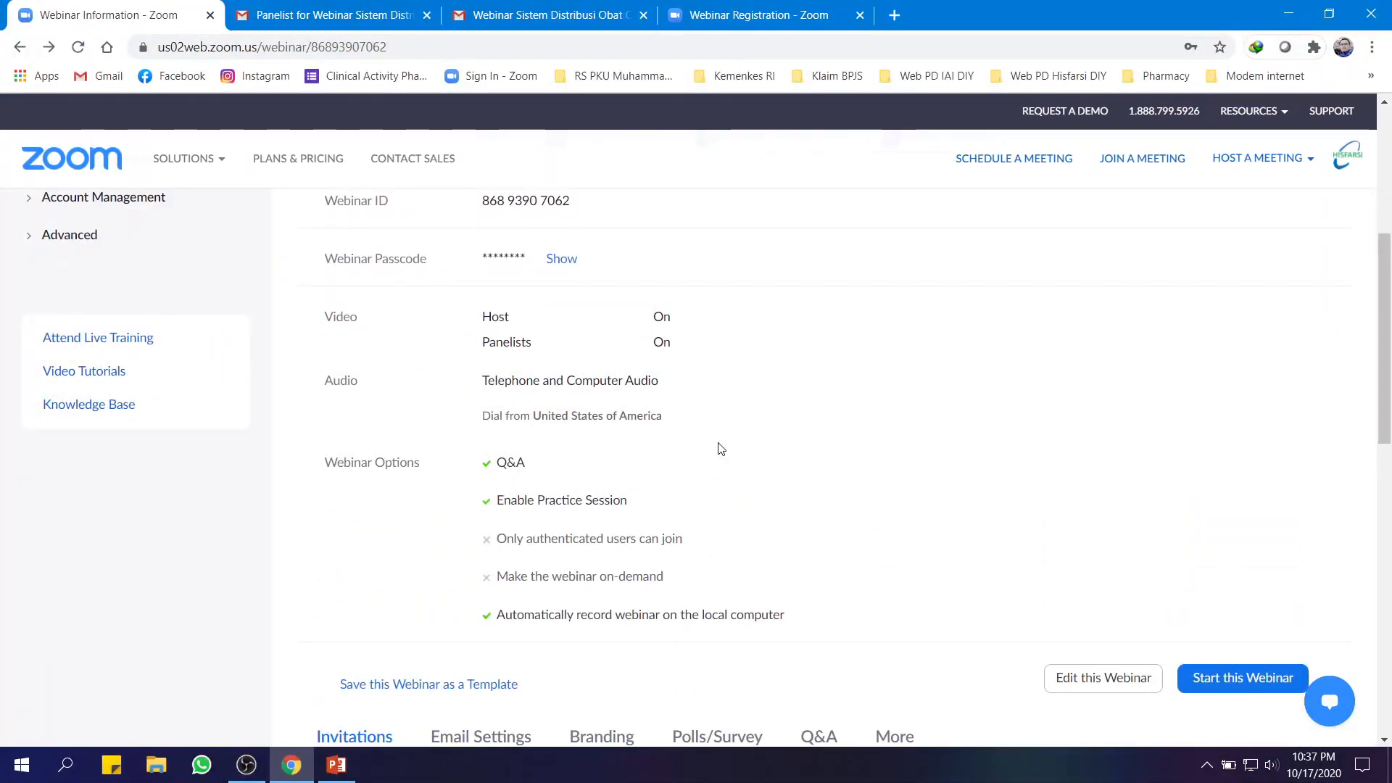
pyautogui.scroll(-13, 907, 453)
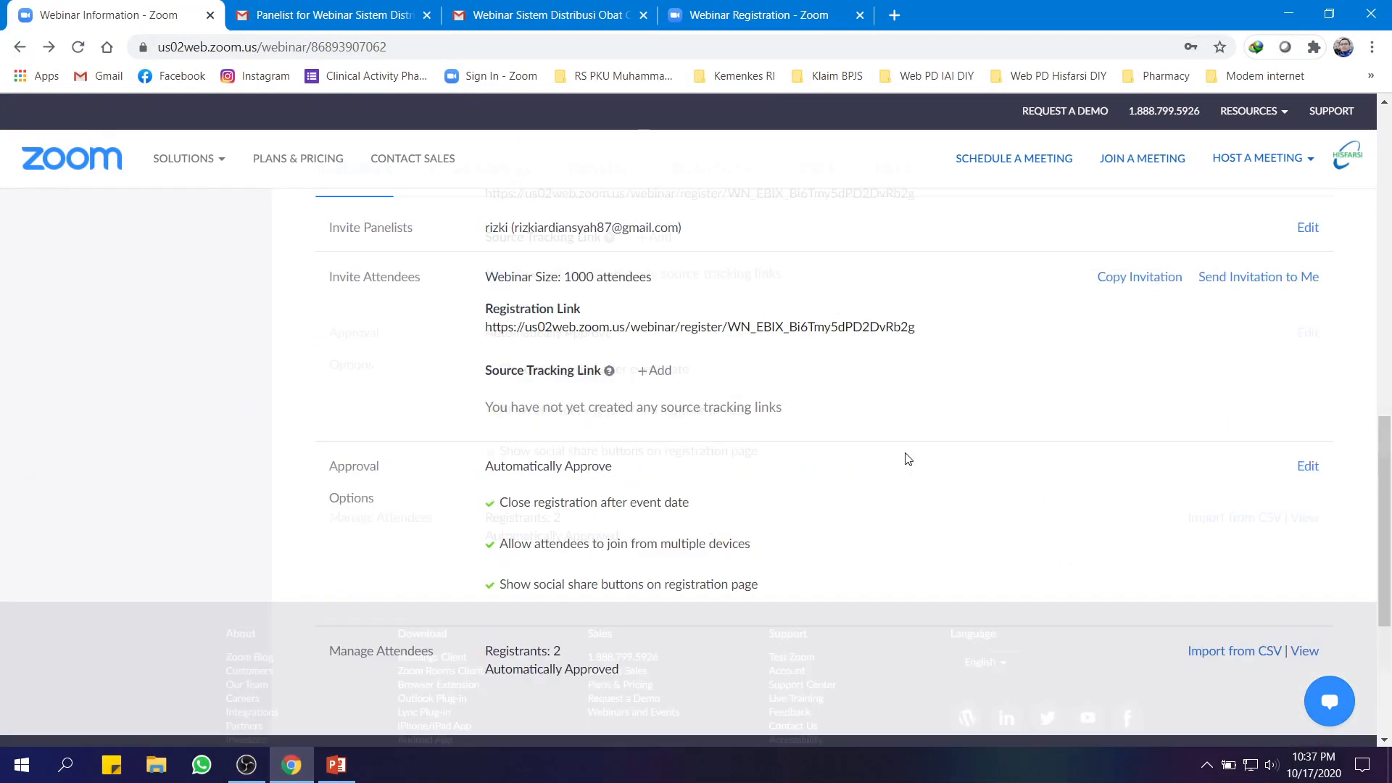
pyautogui.scroll(2, 905, 451)
pyautogui.scroll(10, 906, 452)
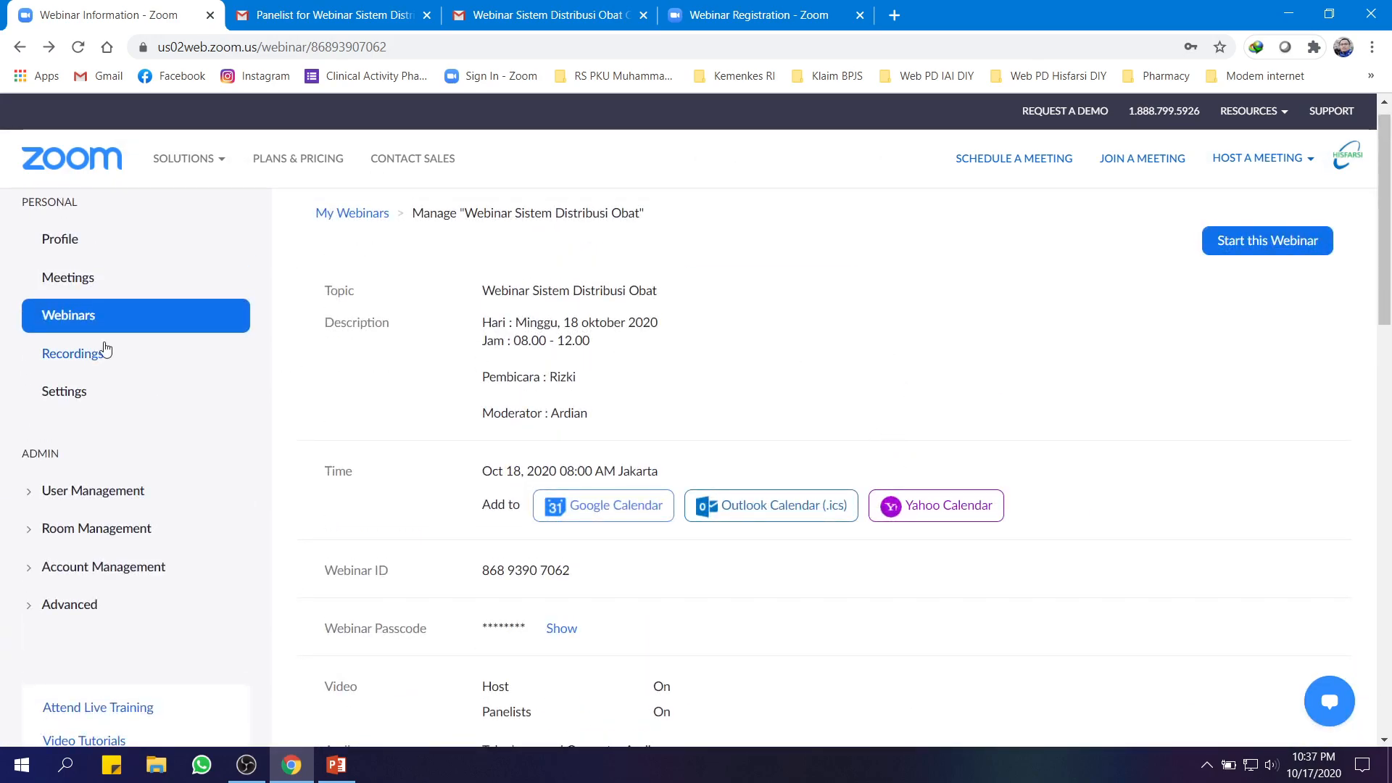
pyautogui.click(81, 319)
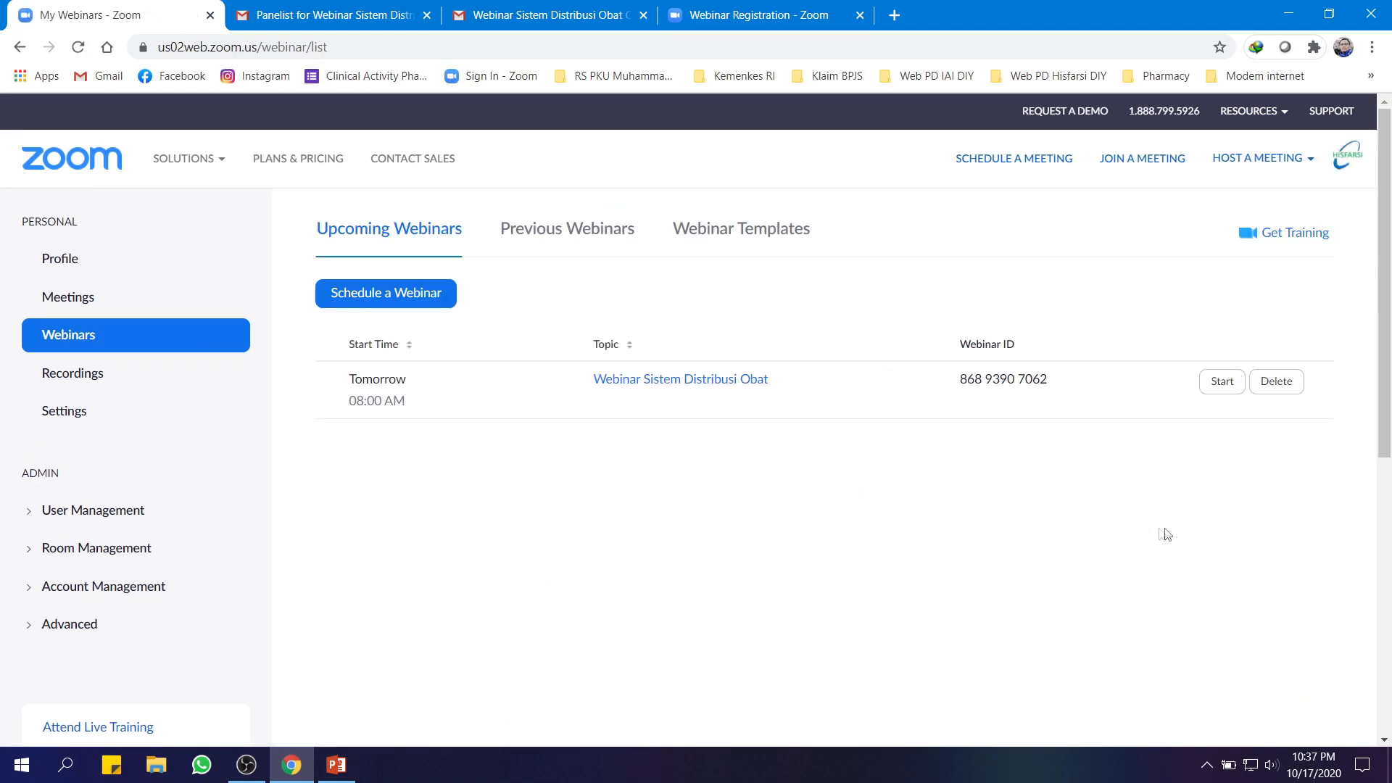
pyautogui.click(548, 232)
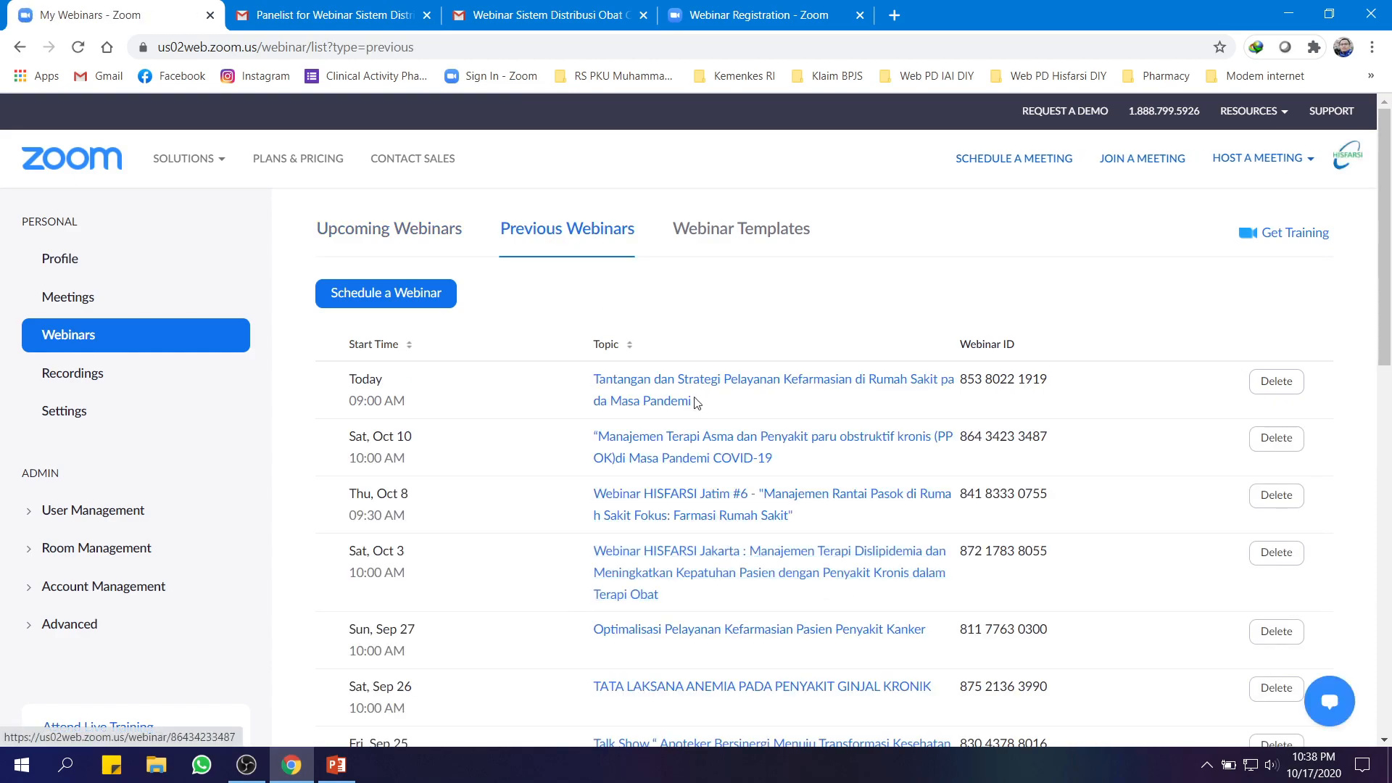
pyautogui.click(695, 391)
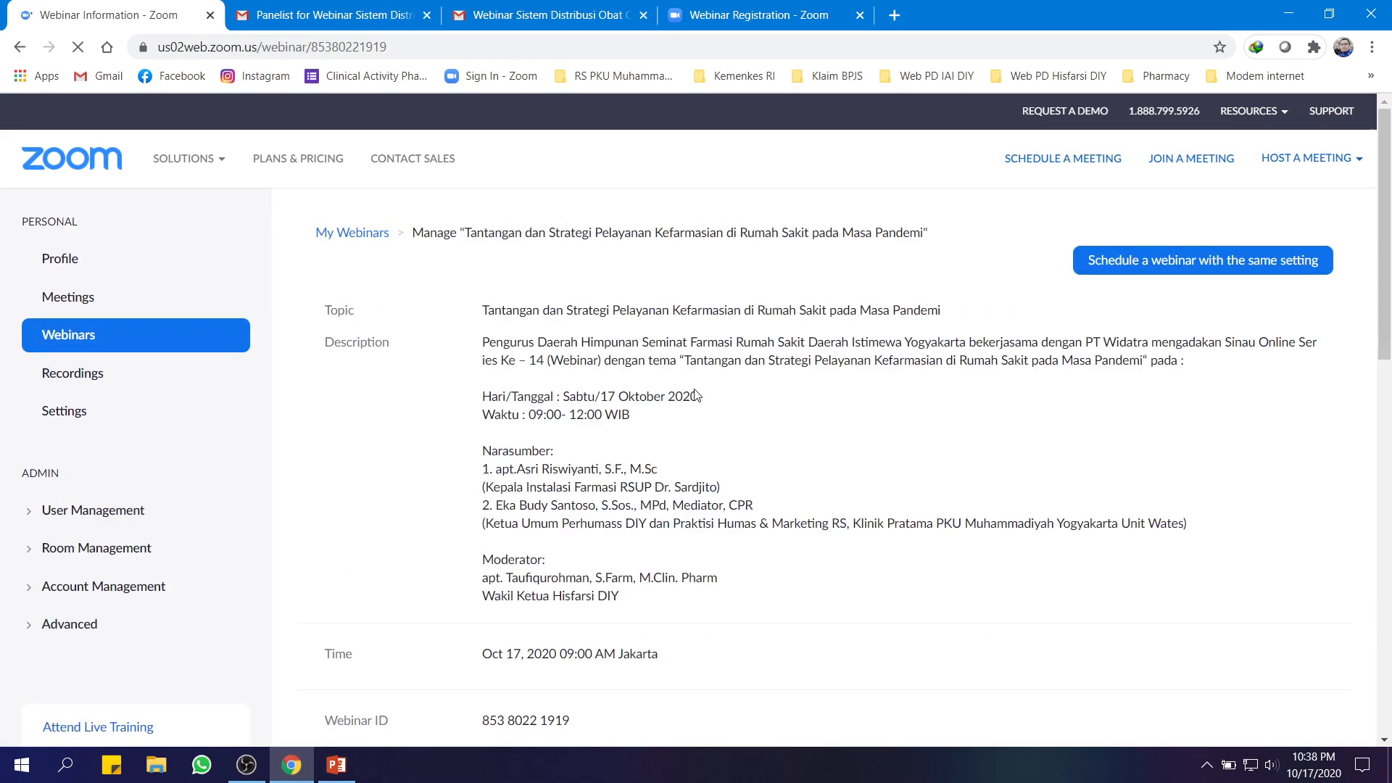
pyautogui.scroll(-20, 869, 419)
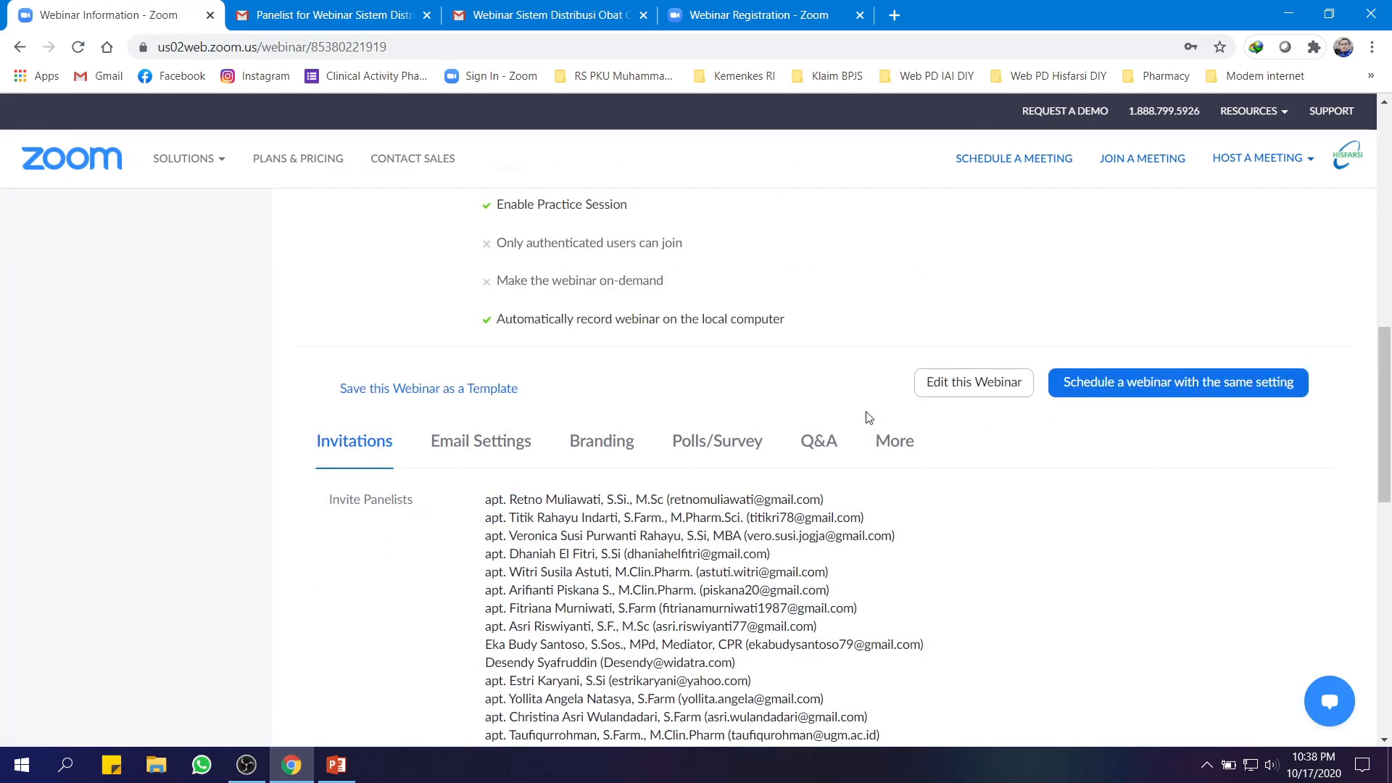
pyautogui.scroll(3, 880, 419)
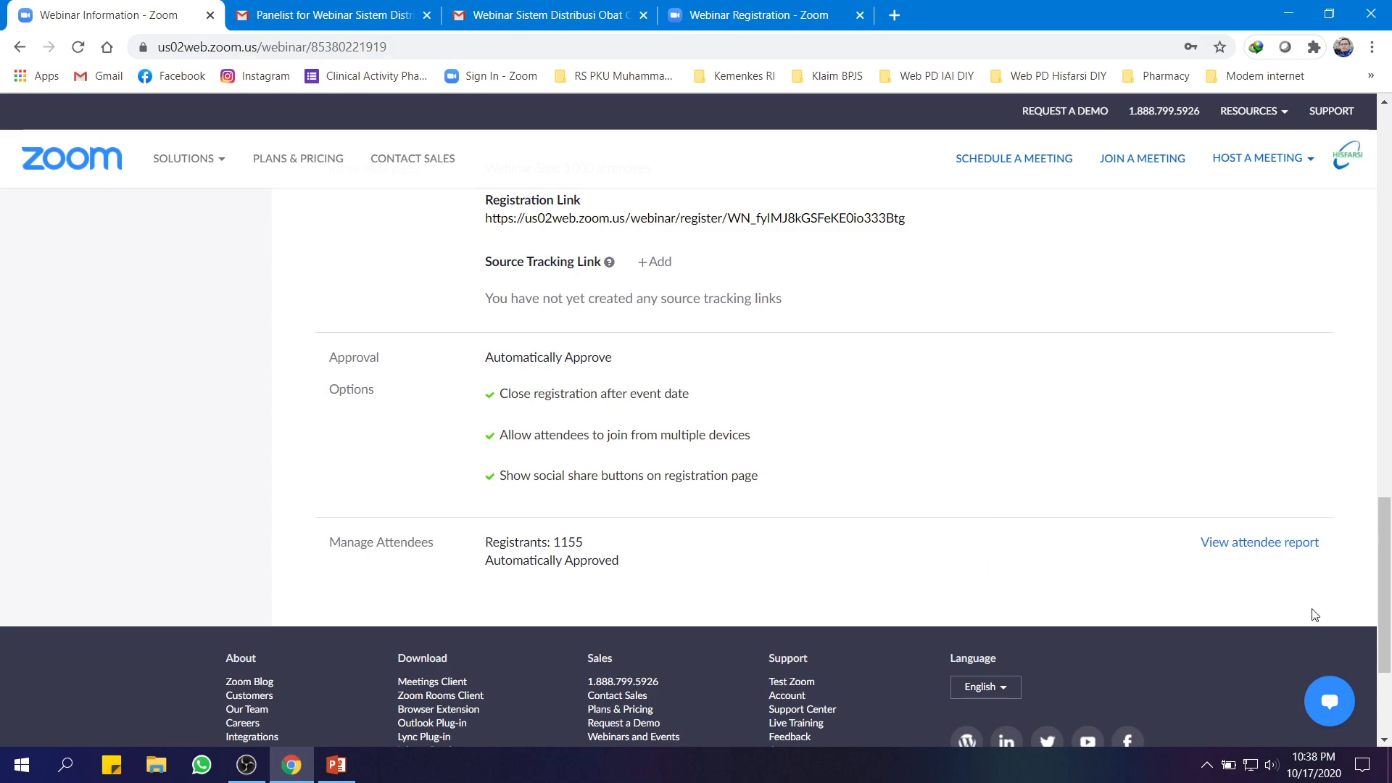
# Open this webinar's reports and browse the Registration, Performance, Q&A, Poll and Survey report types
pyautogui.click(1278, 545)
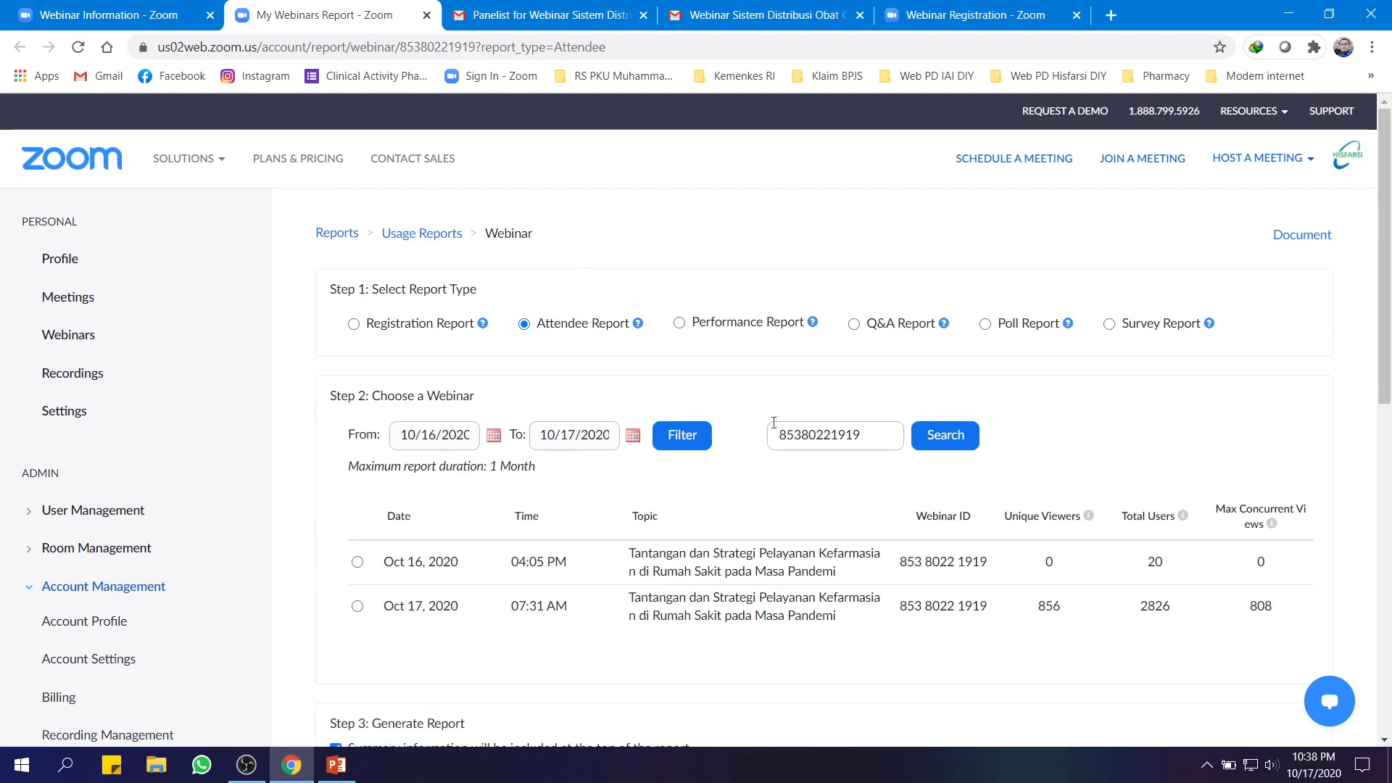
pyautogui.click(399, 329)
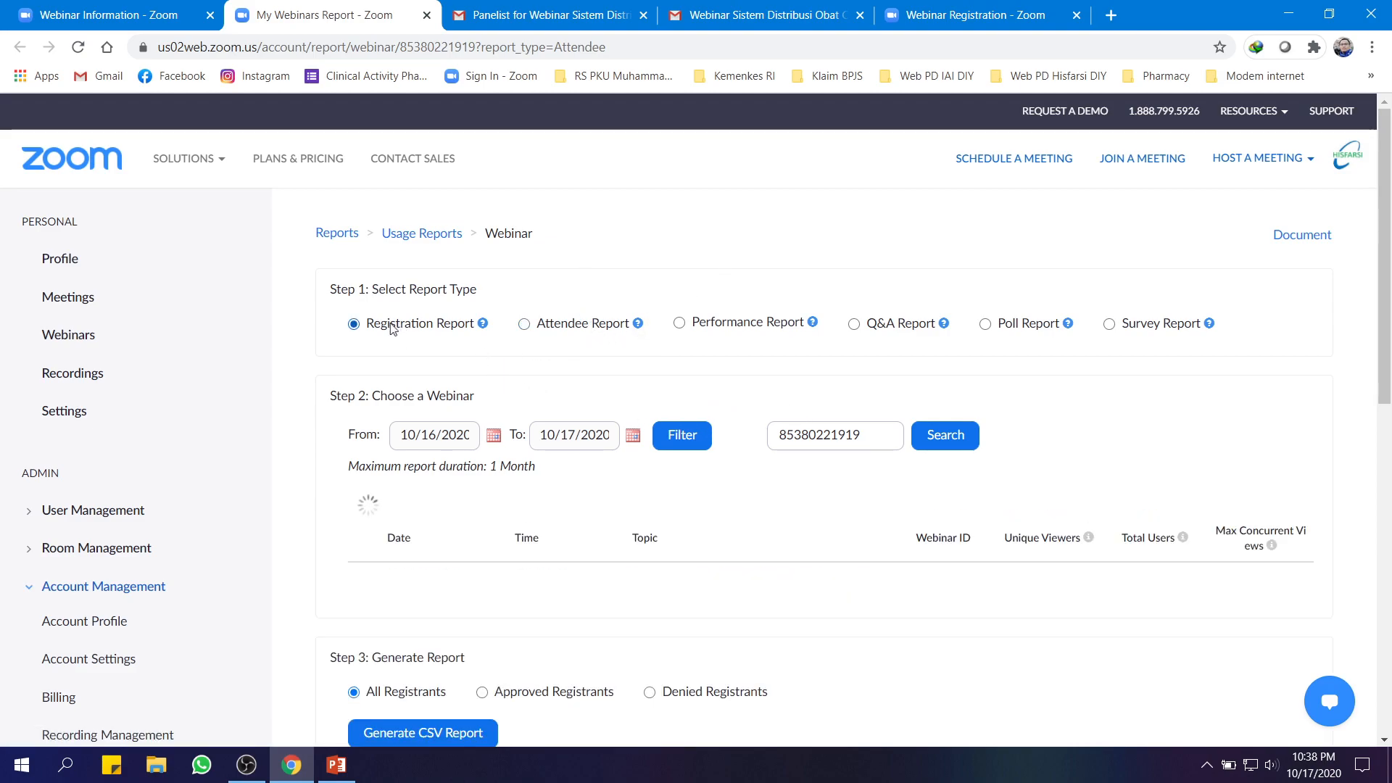
pyautogui.click(539, 330)
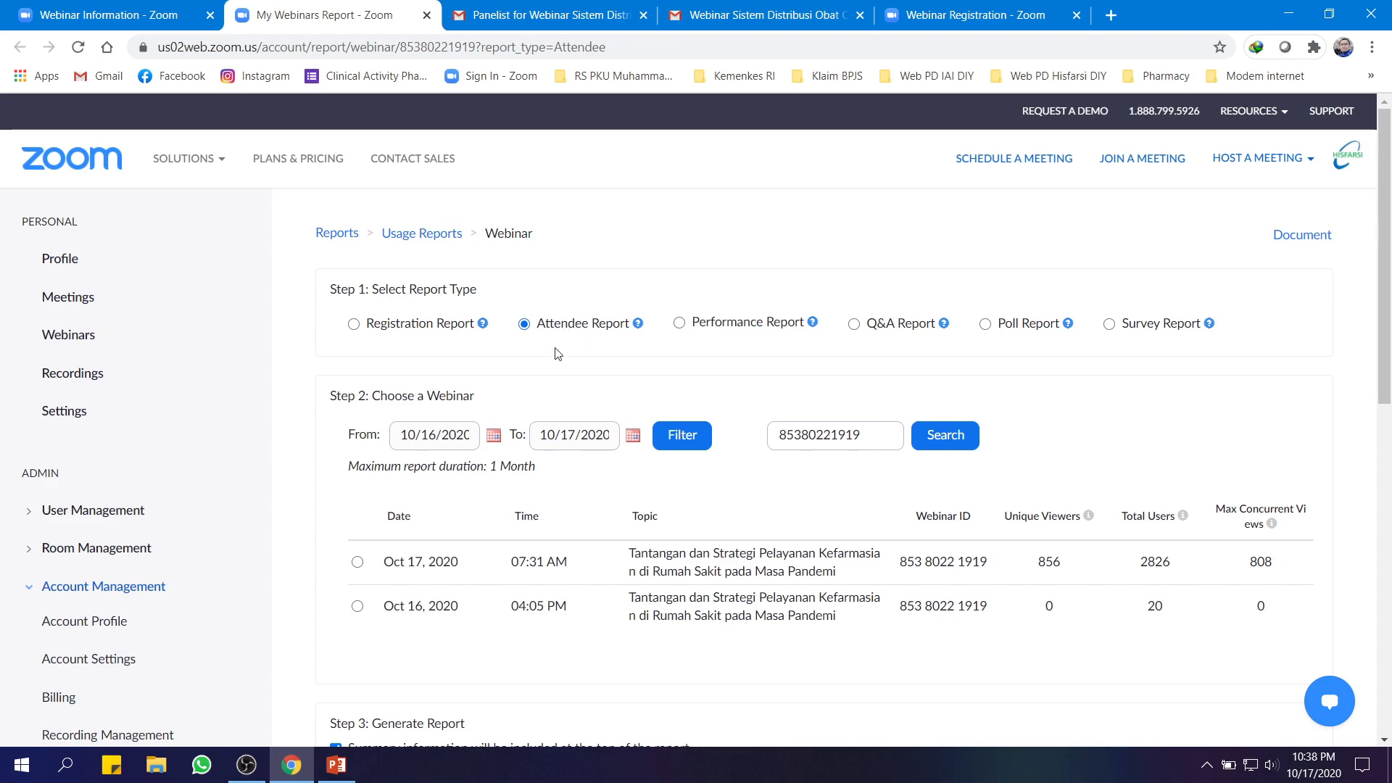
pyautogui.click(745, 326)
pyautogui.click(898, 325)
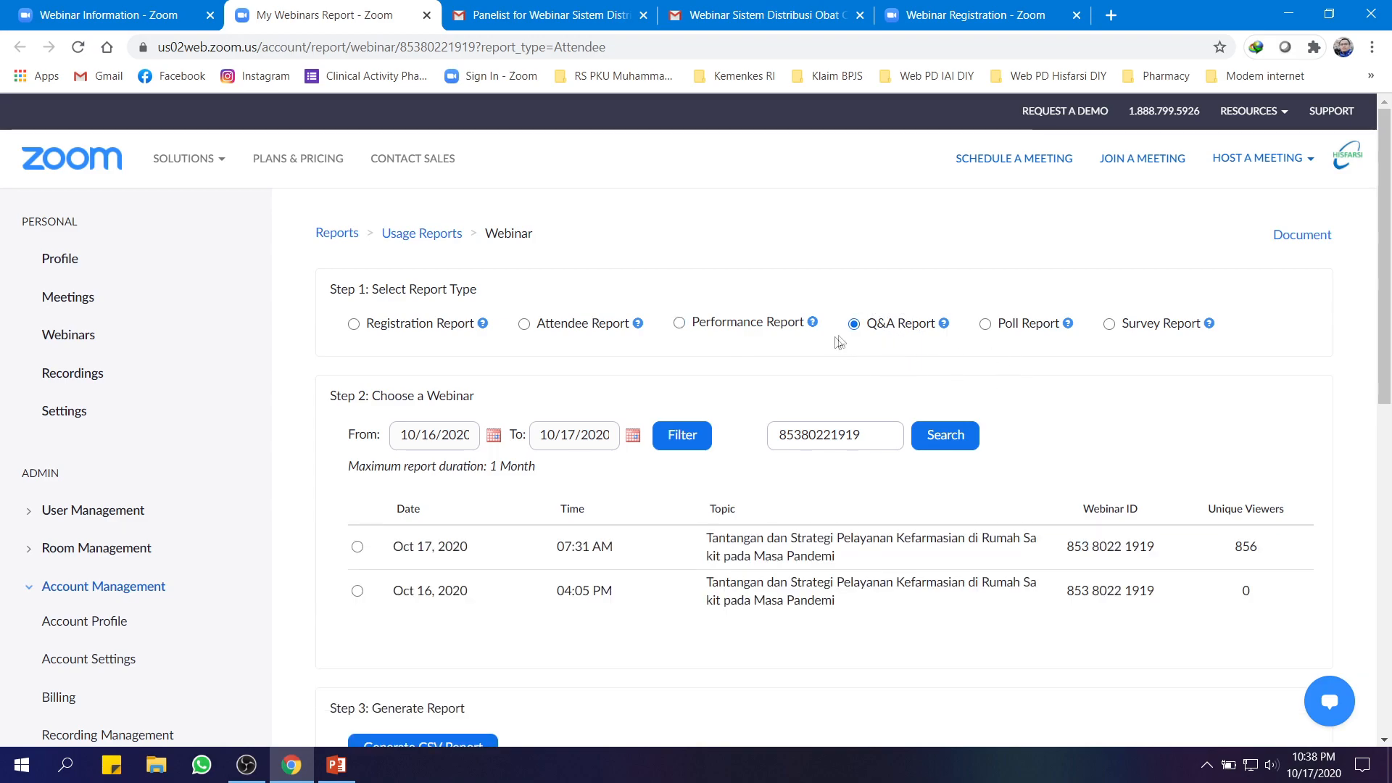
pyautogui.click(987, 325)
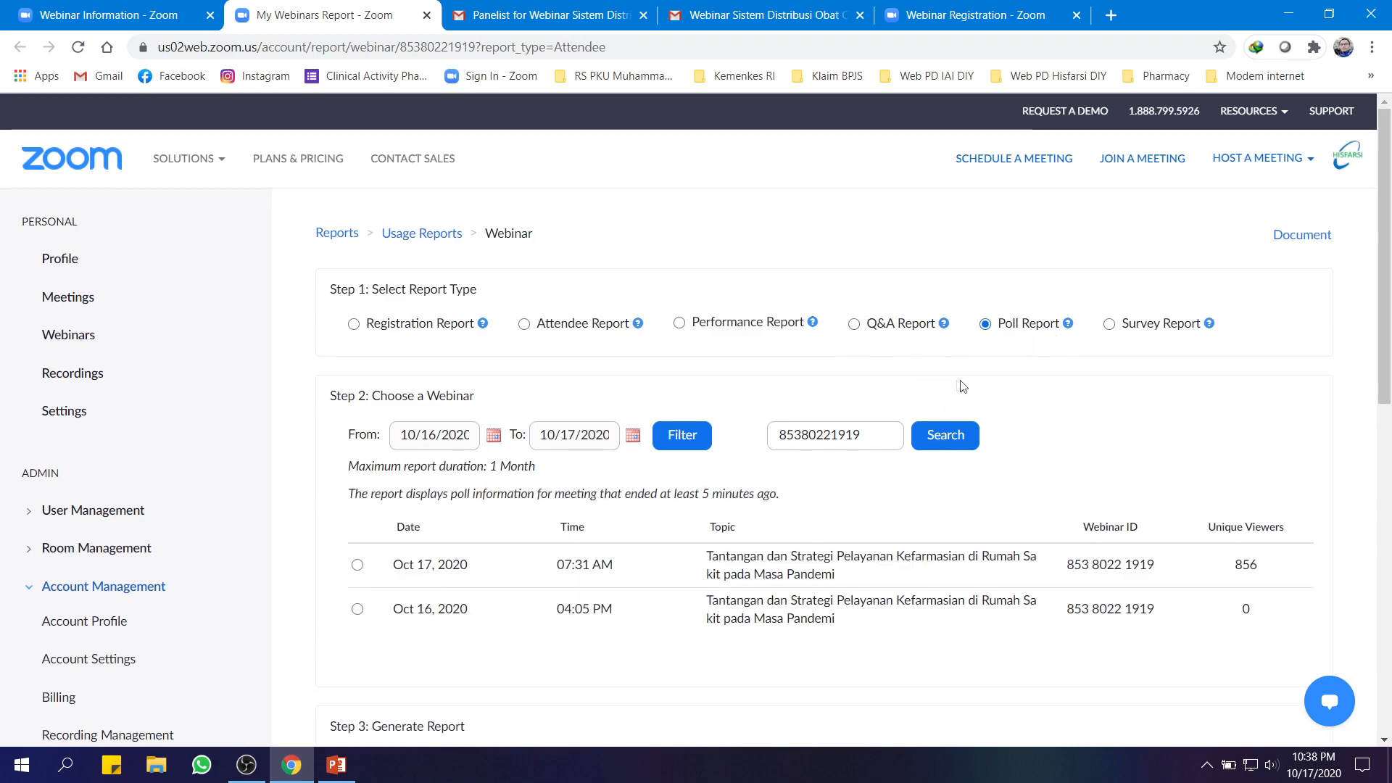
pyautogui.click(1112, 324)
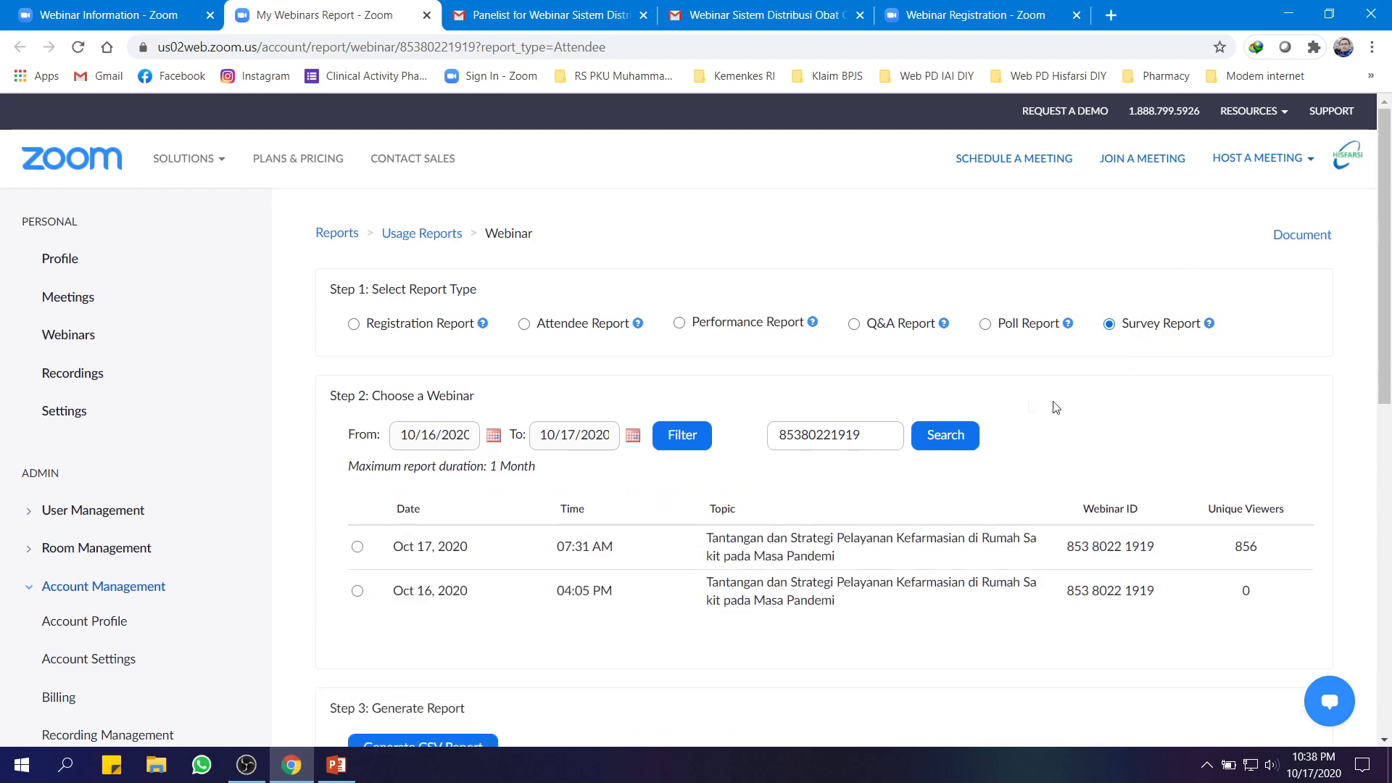
pyautogui.click(555, 324)
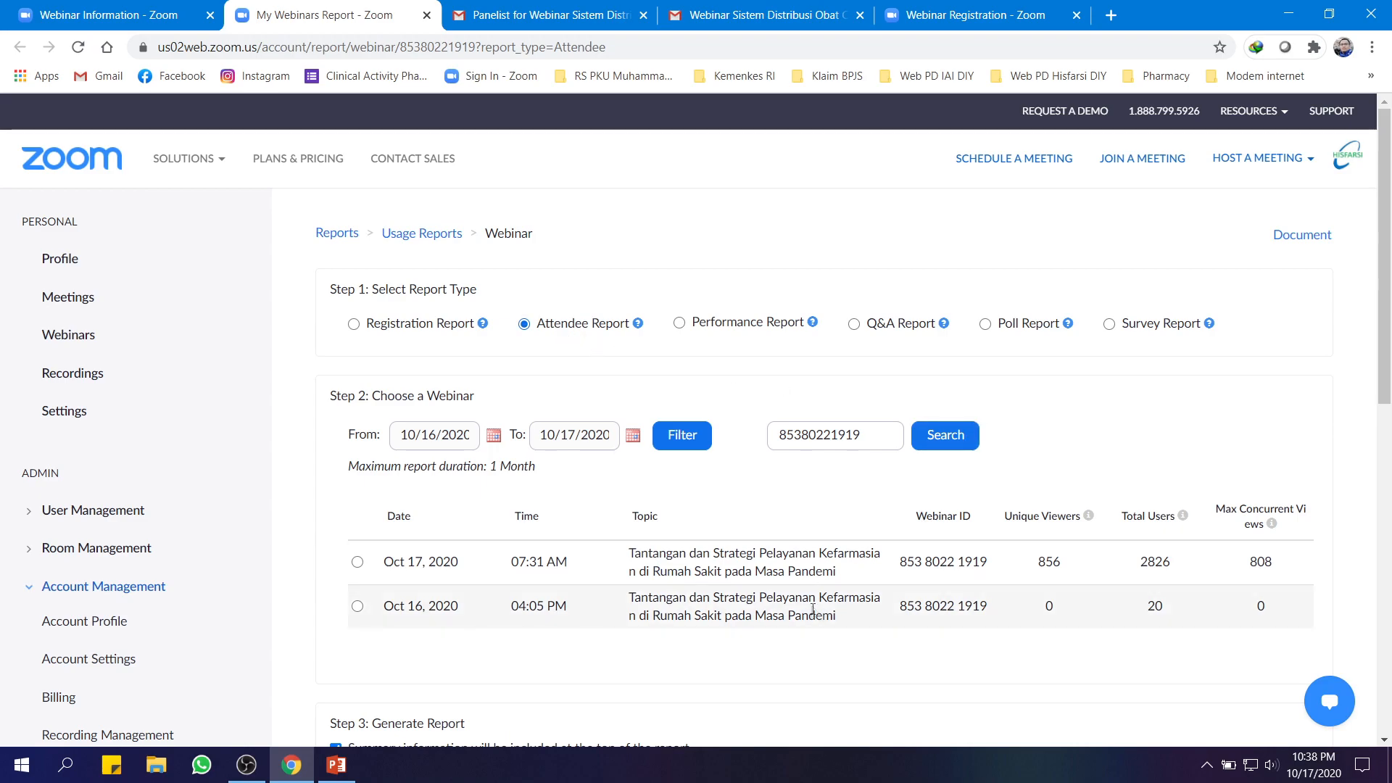
# Generate the Attendee Report CSV for the Oct 17, 2020 session
pyautogui.click(357, 563)
pyautogui.scroll(-5, 559, 472)
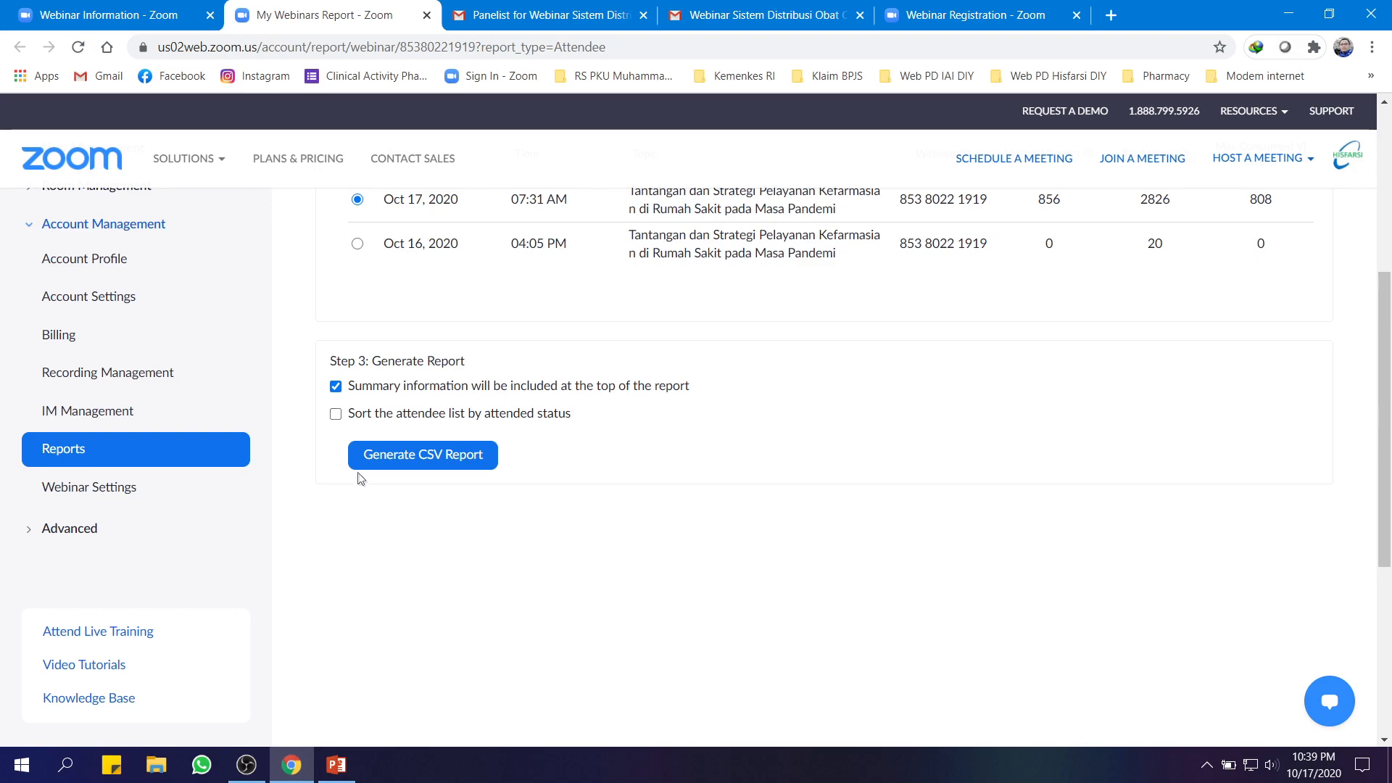
pyautogui.click(469, 473)
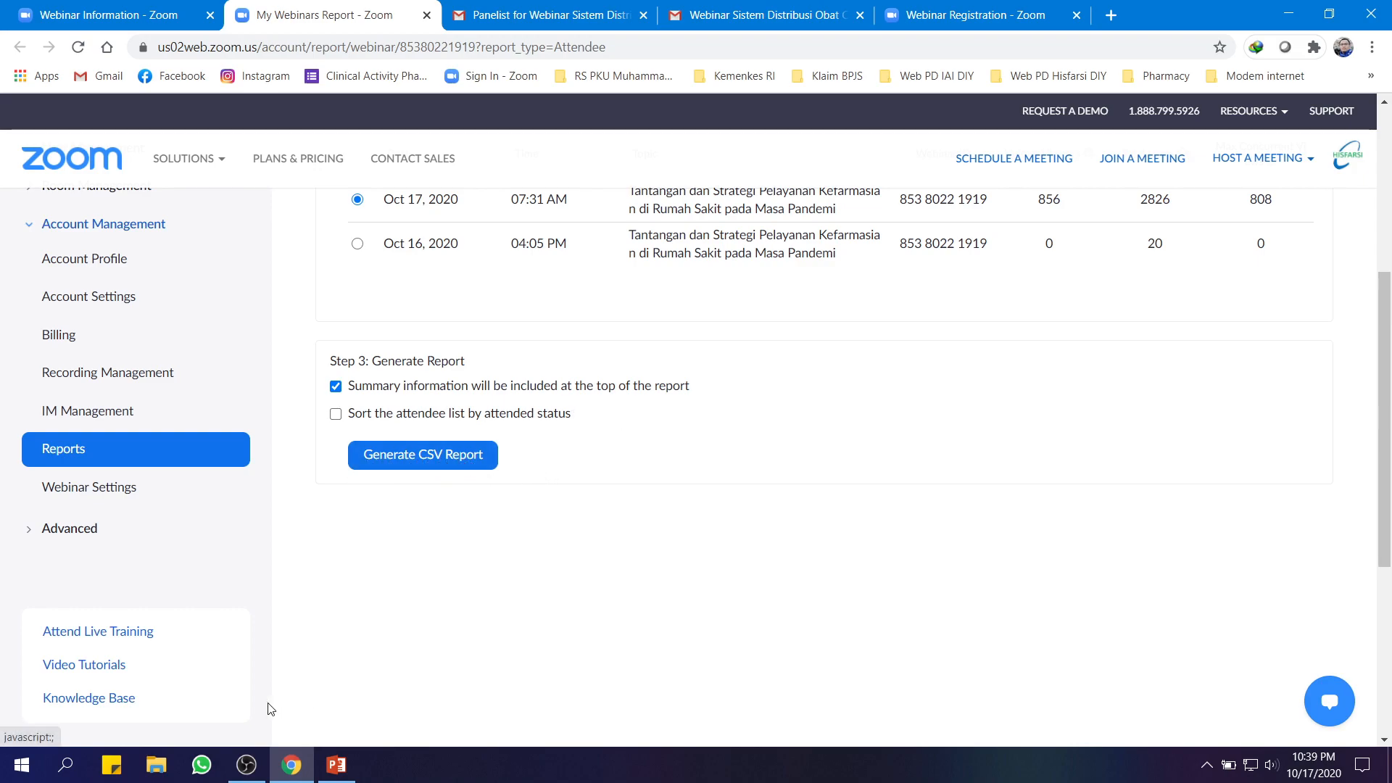
pyautogui.scroll(5, 770, 600)
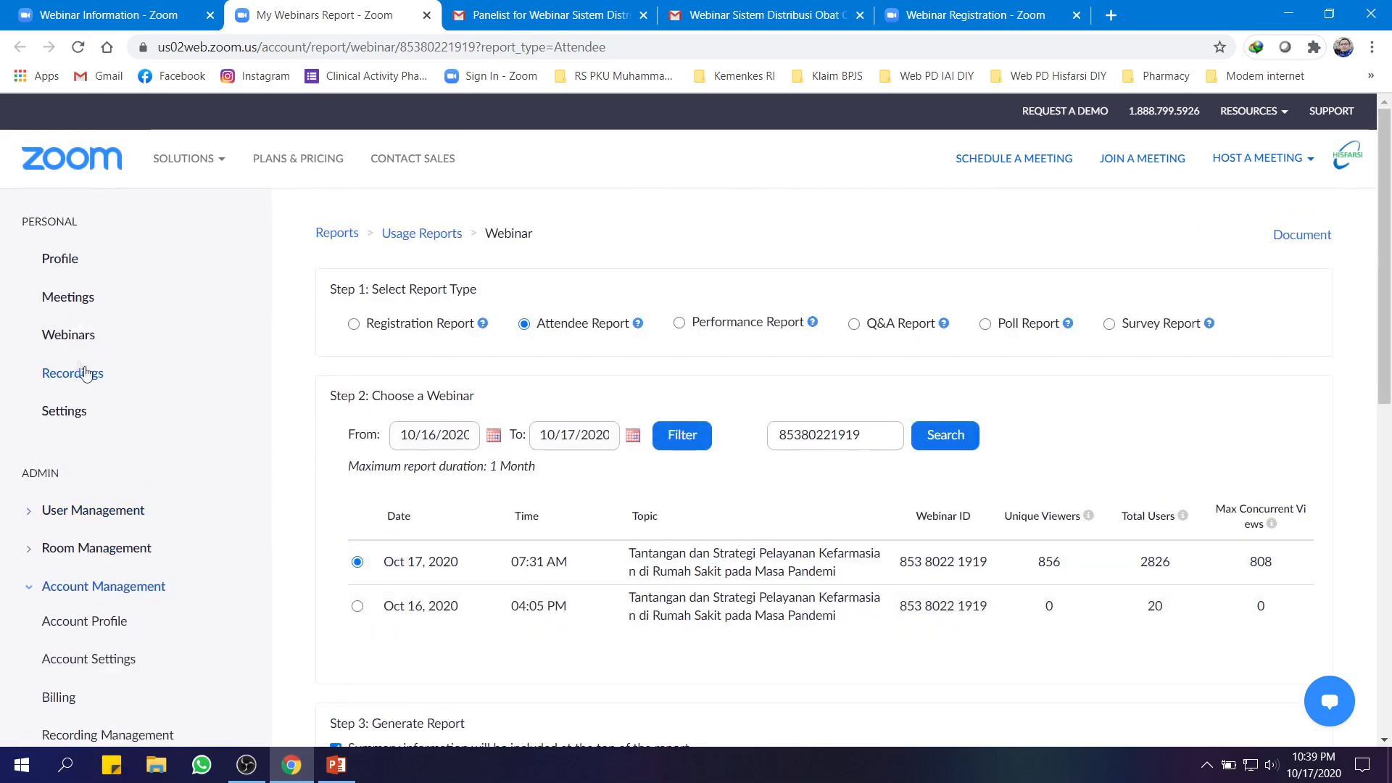
pyautogui.click(74, 334)
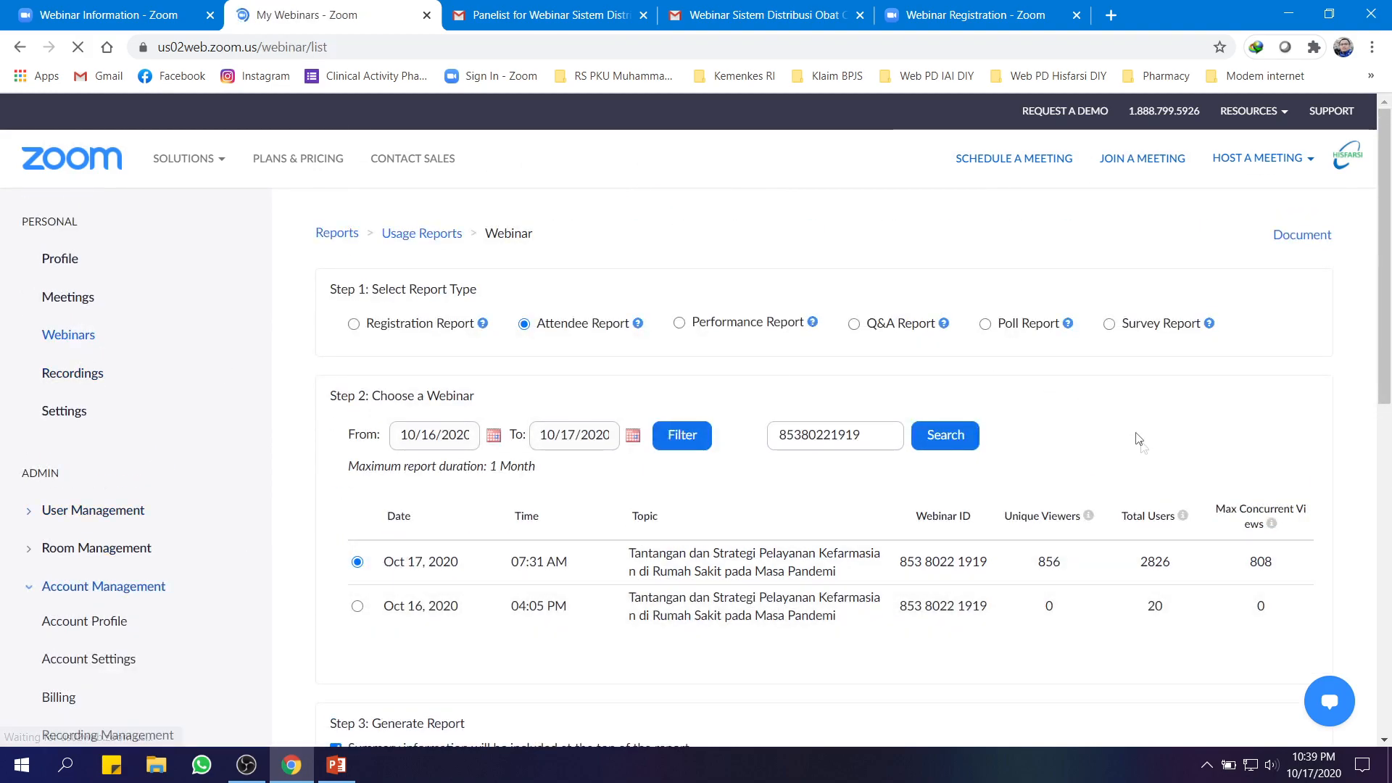